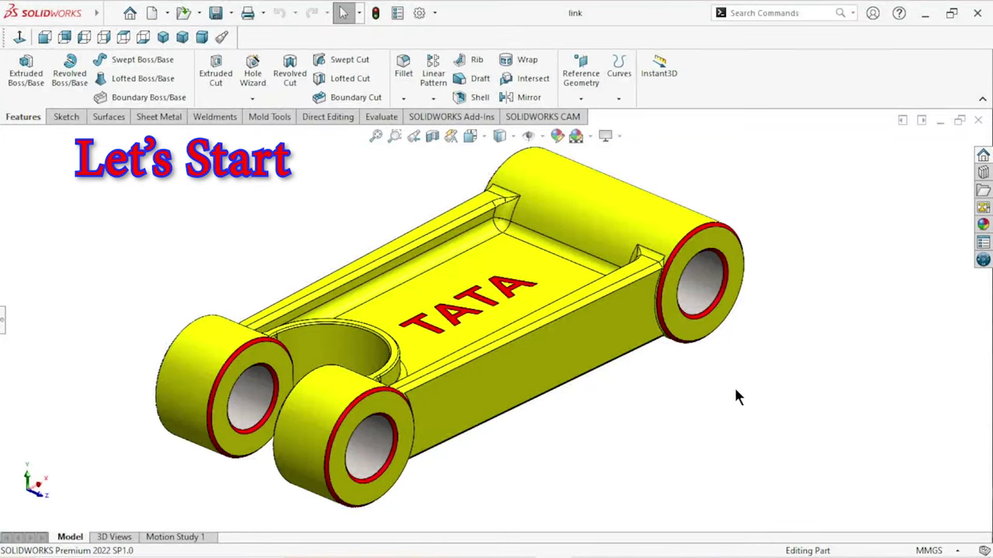
# Make a new drawing from the link part and accept the existing-drawing prompt
pyautogui.click(168, 14)
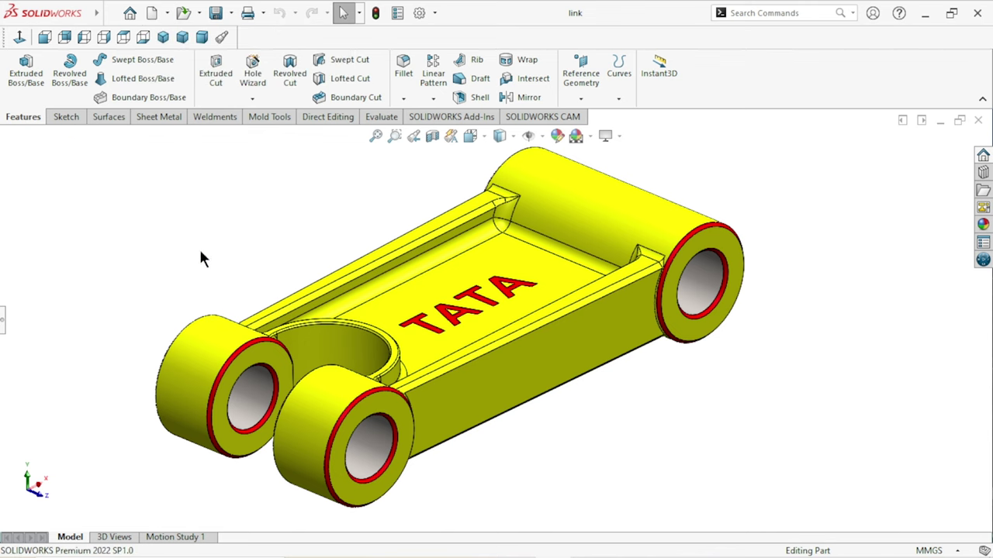
pyautogui.click(168, 12)
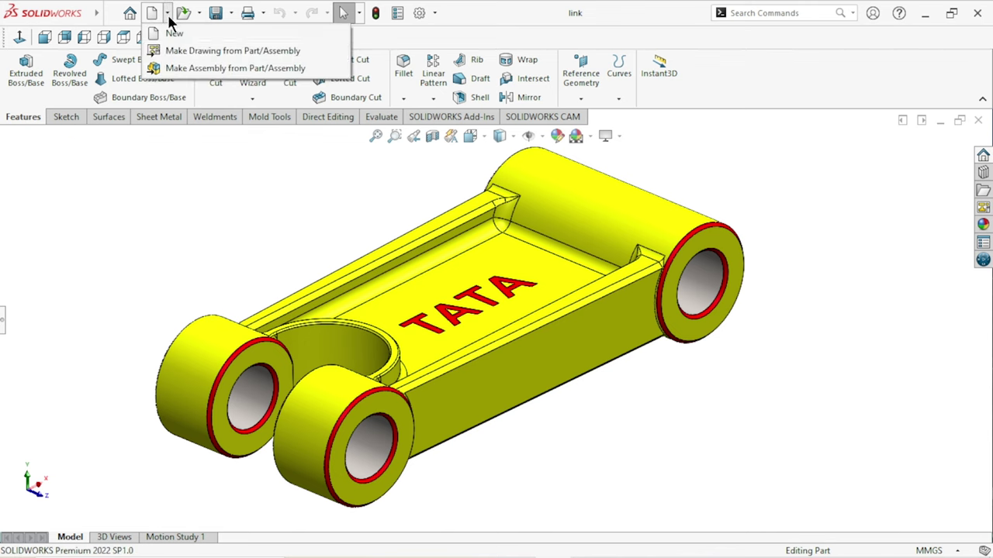
pyautogui.click(193, 51)
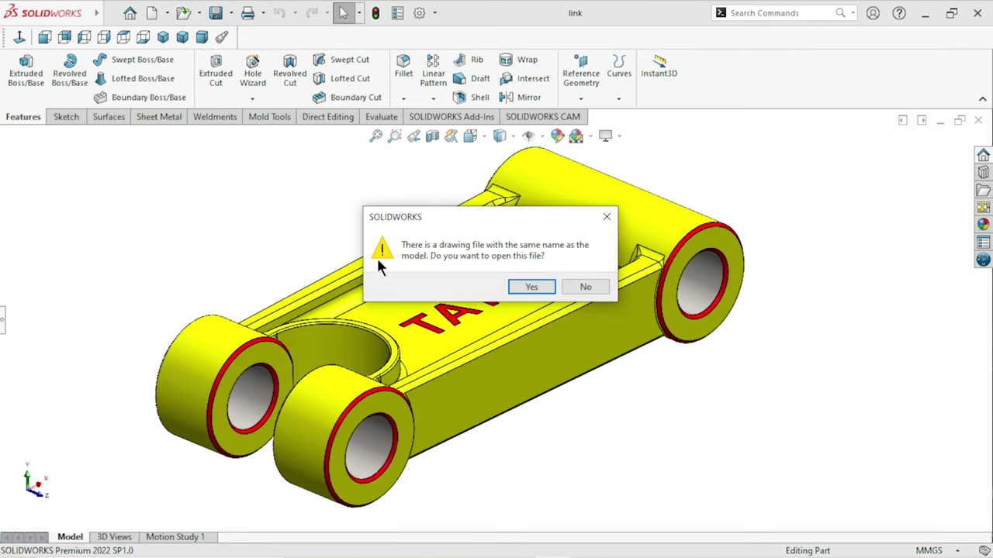
pyautogui.click(550, 286)
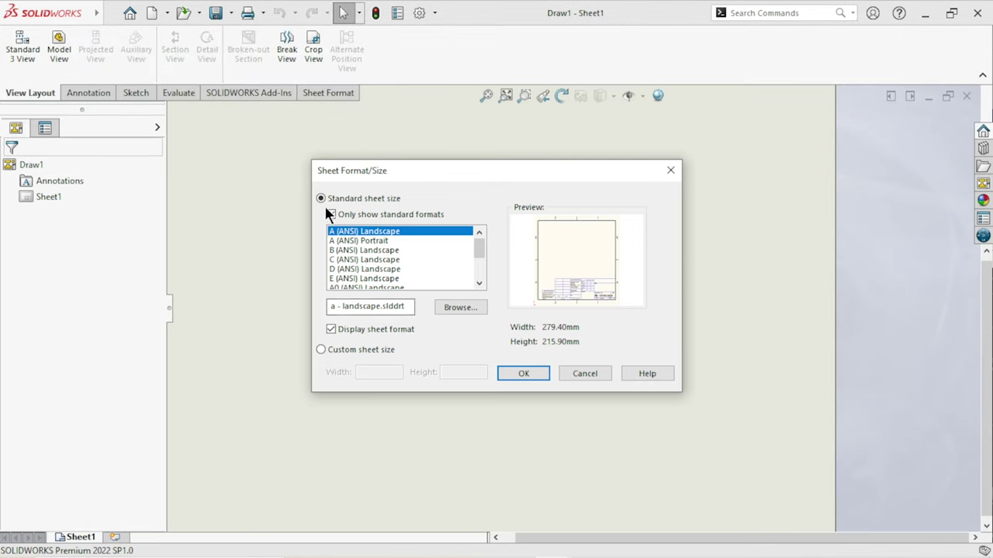
# Show only standard formats and choose A3 (ANSI) Landscape as the drawing sheet
pyautogui.click(332, 214)
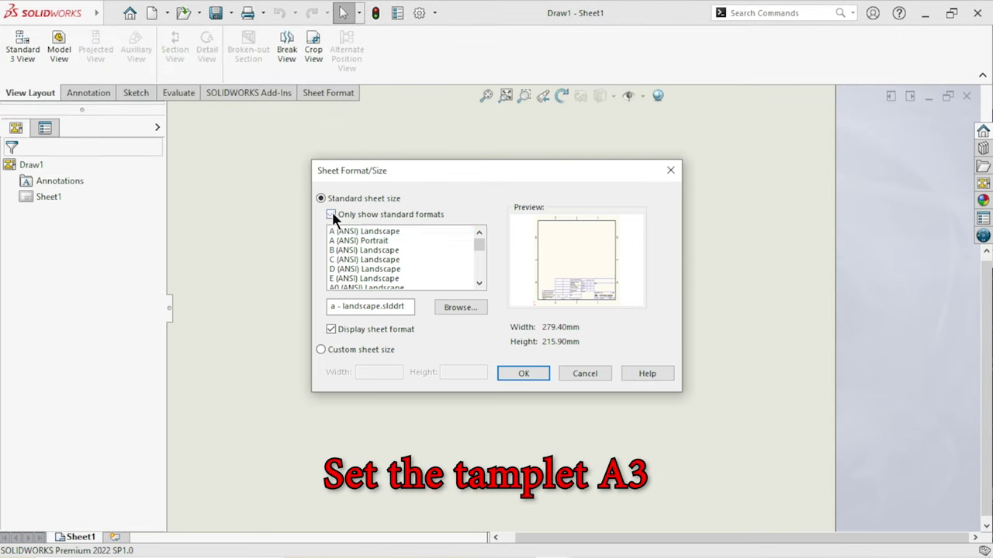
pyautogui.click(331, 215)
pyautogui.moveTo(481, 256); pyautogui.dragTo(478, 283)
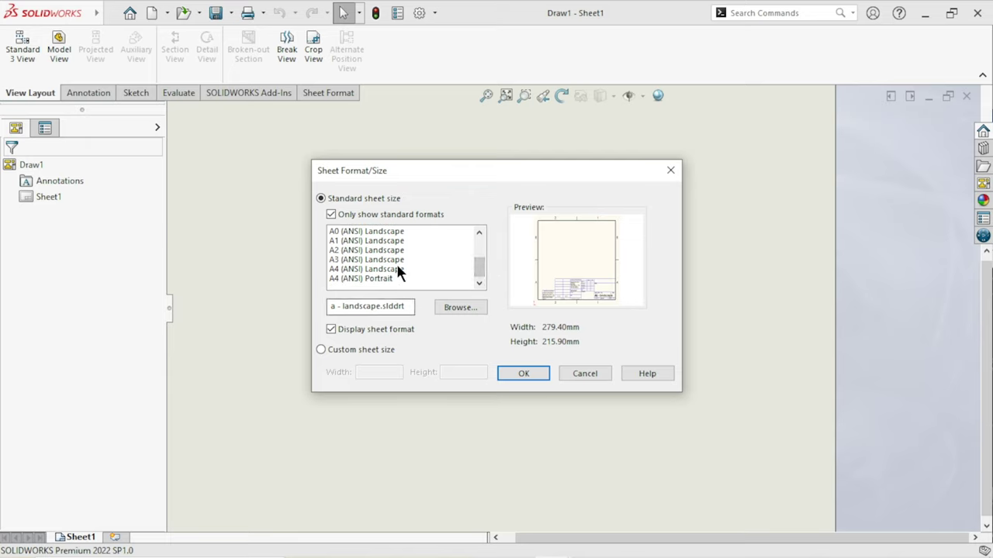
pyautogui.click(321, 349)
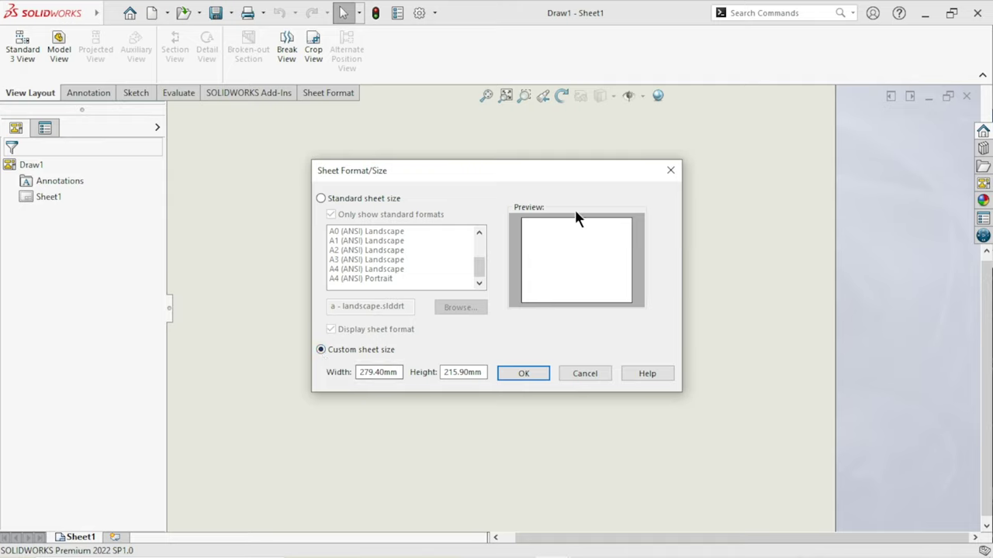
pyautogui.click(321, 198)
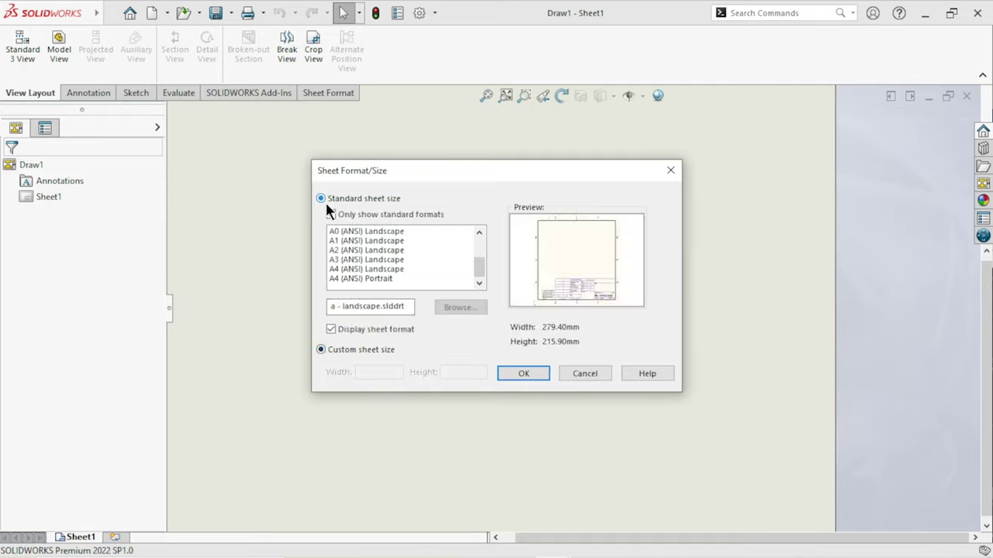
pyautogui.moveTo(479, 267)
pyautogui.mouseDown()
pyautogui.moveTo(482, 255)
pyautogui.moveTo(477, 267)
pyautogui.mouseUp()
pyautogui.click(352, 260)
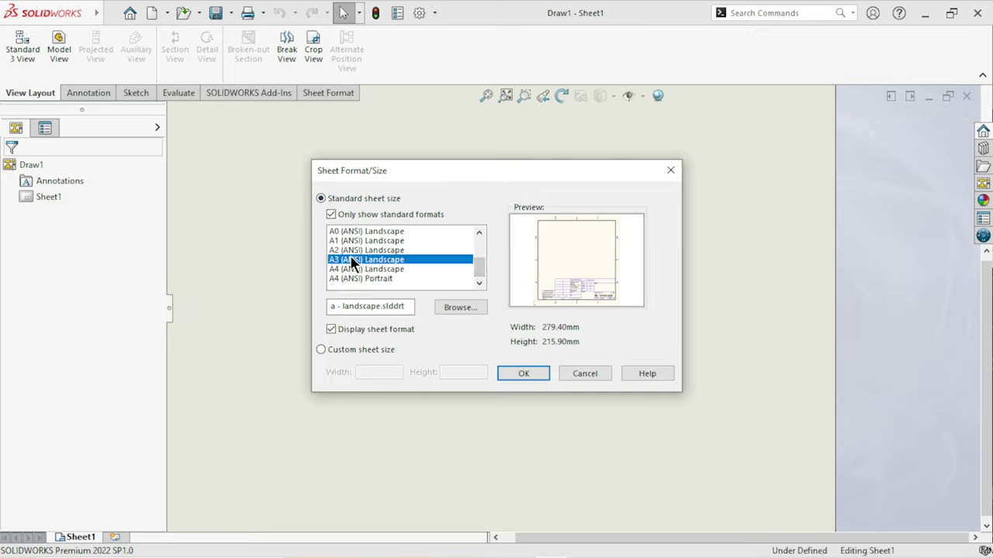
pyautogui.click(524, 372)
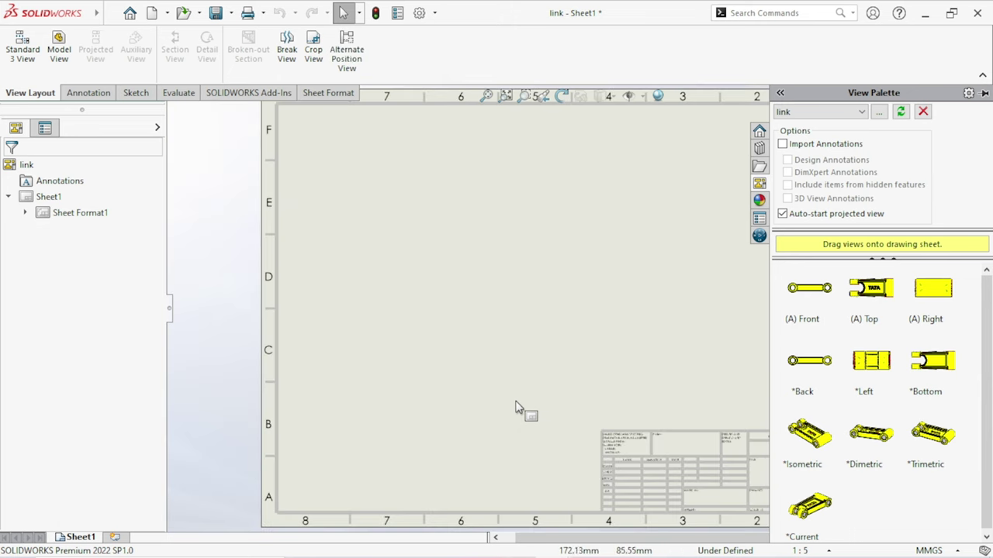
# Drag the link's *Current view from the View Palette onto the sheet's right side, above the title block
pyautogui.scroll(-3, 706, 355)
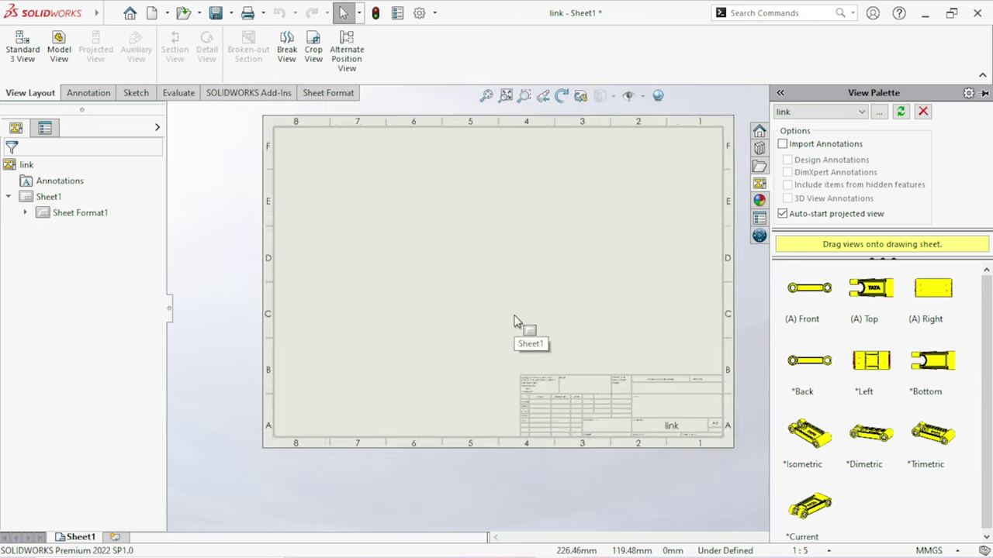
pyautogui.scroll(-1, 630, 217)
pyautogui.scroll(-1, 630, 217)
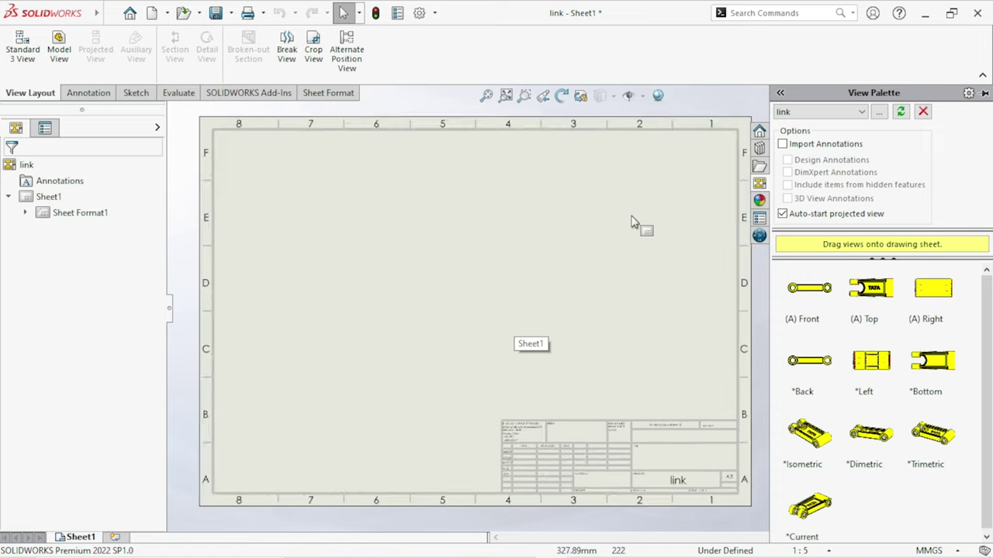
pyautogui.moveTo(821, 515)
pyautogui.mouseDown()
pyautogui.moveTo(639, 339)
pyautogui.moveTo(638, 350)
pyautogui.mouseUp()
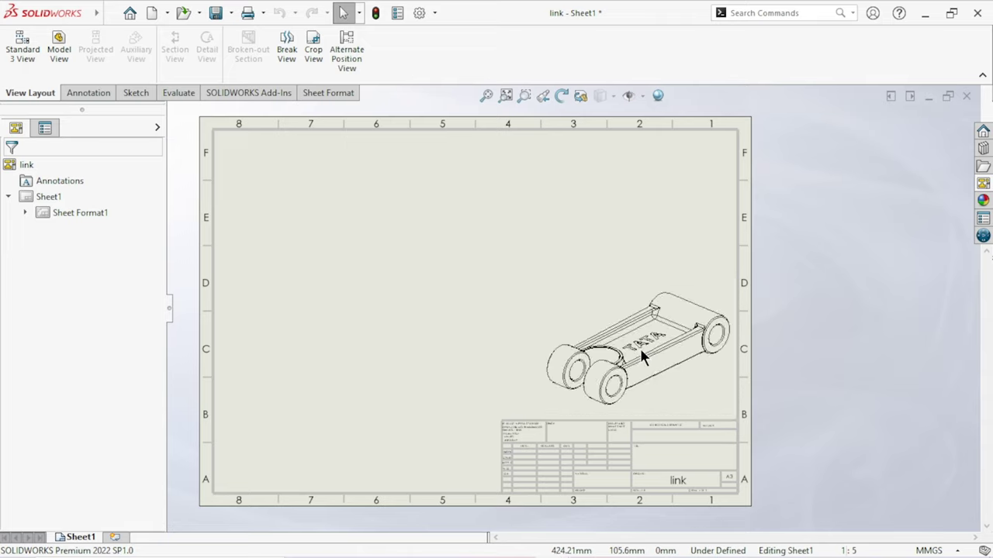
pyautogui.click(640, 351)
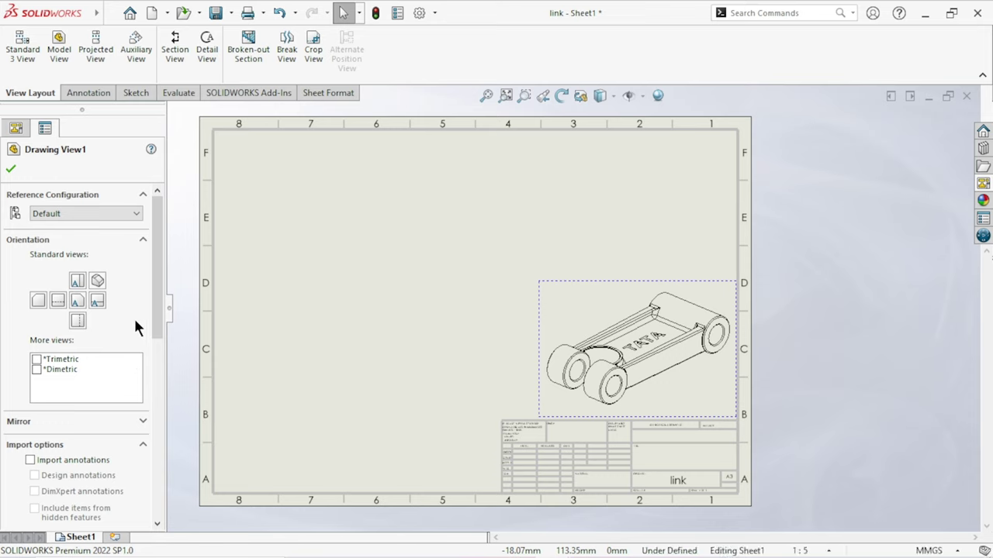
# Set Drawing View1's display style to Shaded With Edges in high quality
pyautogui.moveTo(156, 305); pyautogui.dragTo(148, 423)
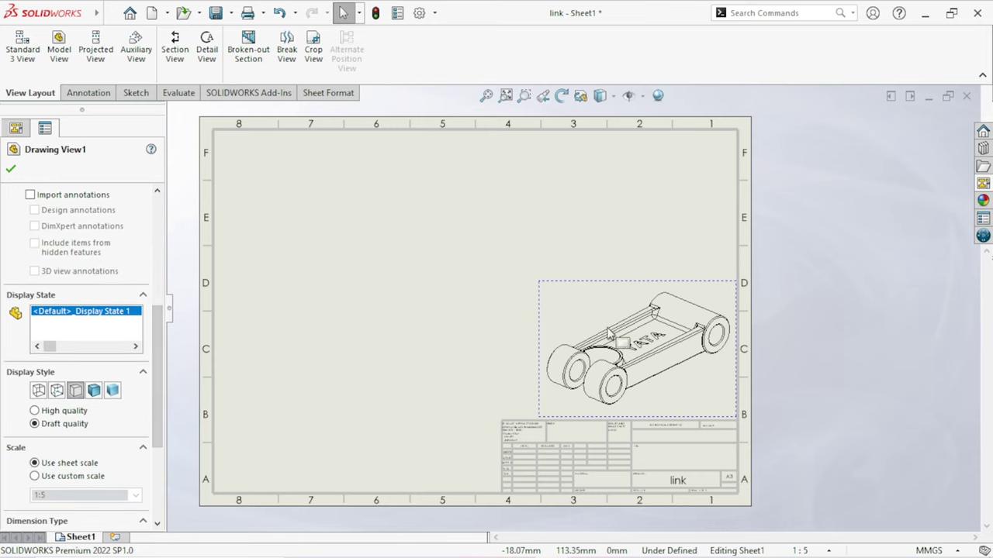
pyautogui.click(94, 391)
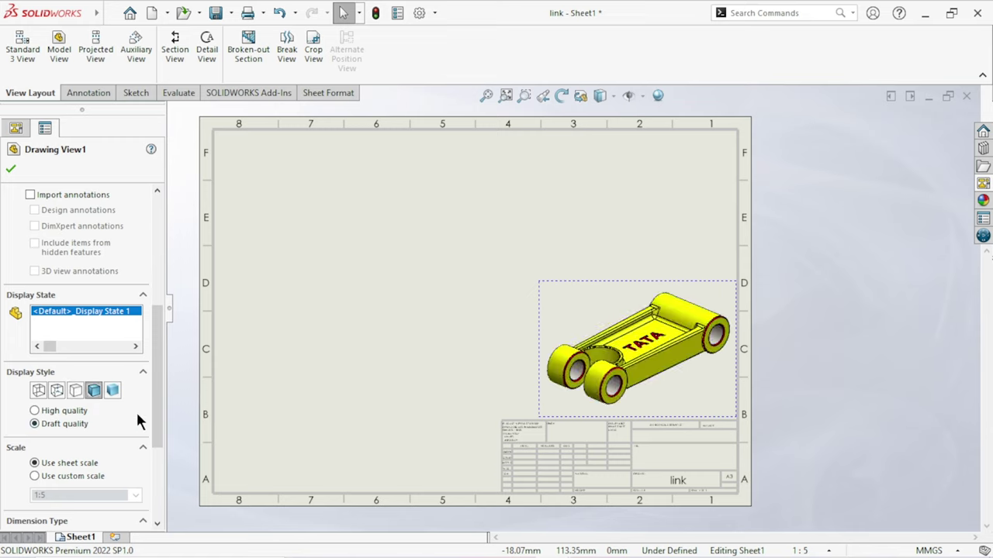
pyautogui.click(35, 411)
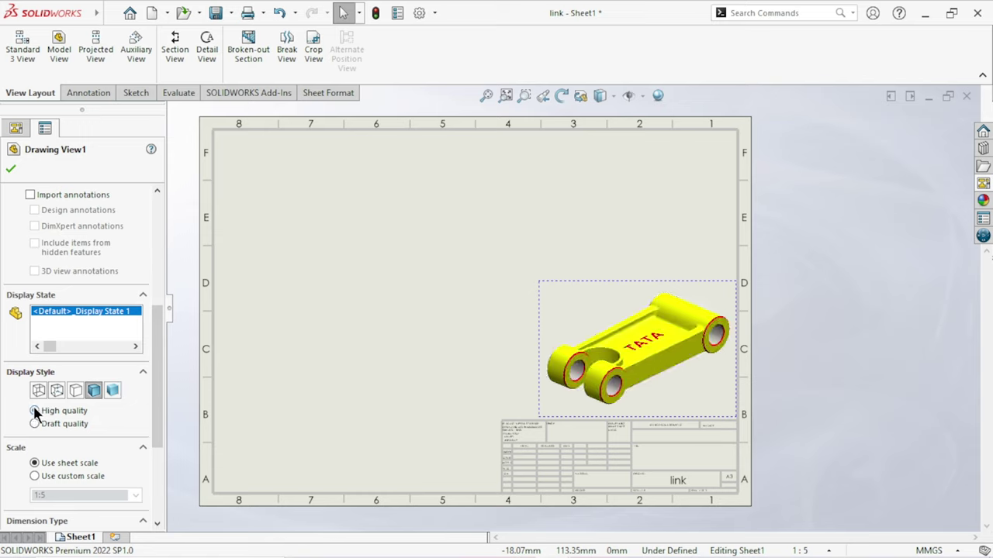
pyautogui.click(111, 392)
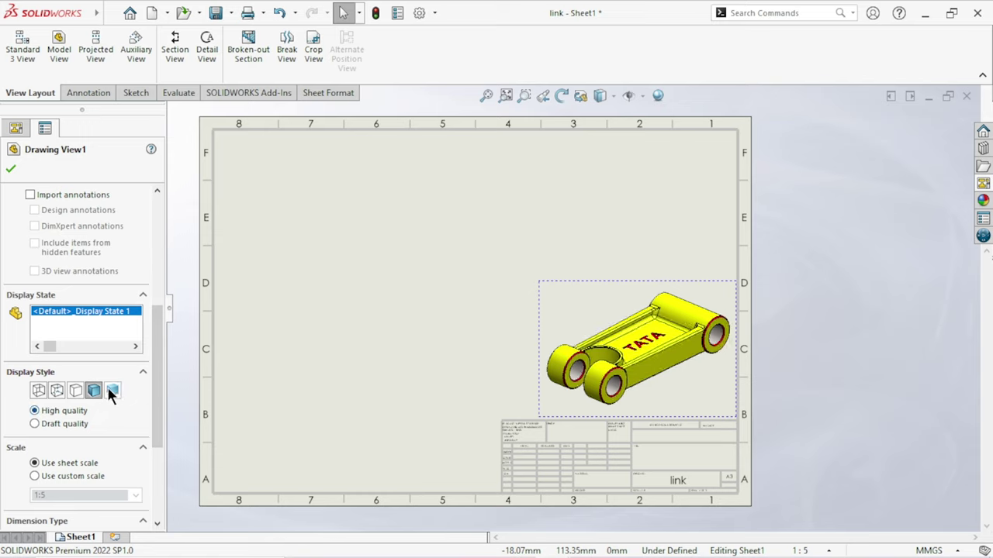
pyautogui.click(93, 391)
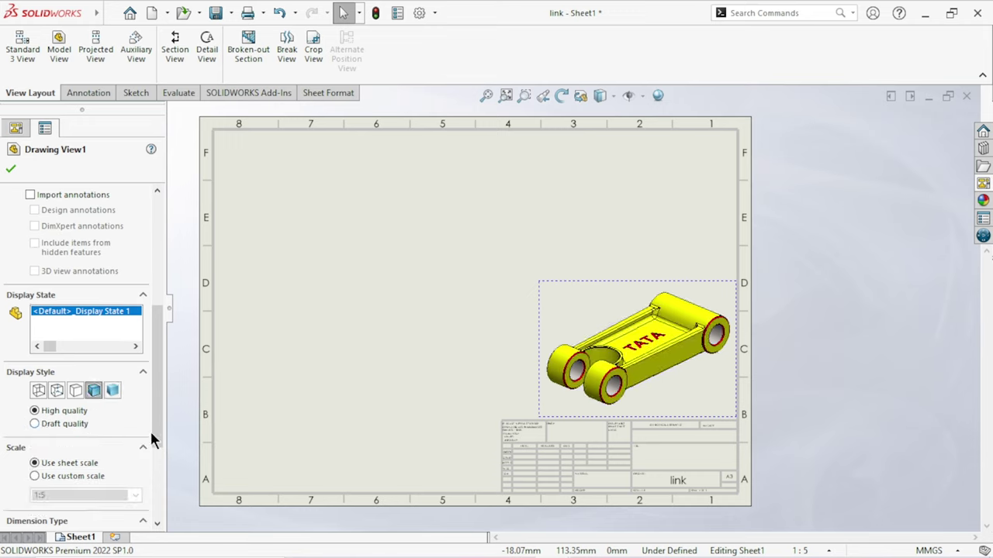
pyautogui.click(360, 398)
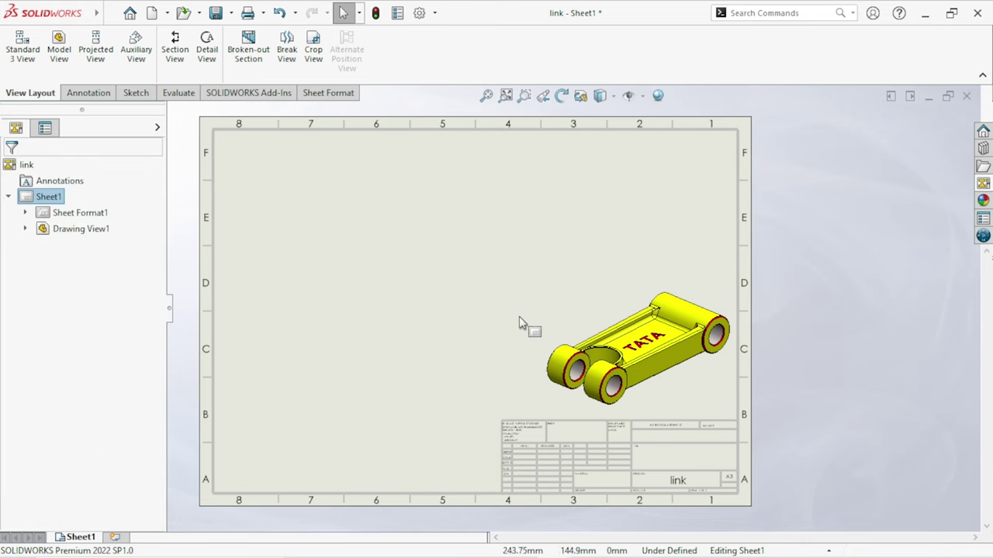
# Project a second view from the shaded link view onto the left side of the sheet
pyautogui.scroll(-1, 725, 371)
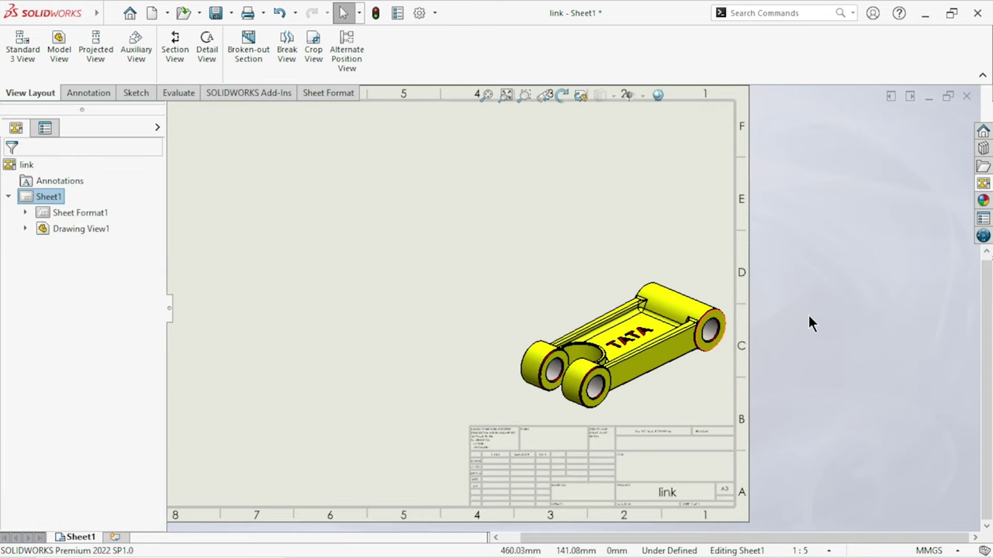
pyautogui.scroll(2, 603, 432)
pyautogui.scroll(-1, 501, 288)
pyautogui.scroll(1, 497, 288)
pyautogui.scroll(-1, 458, 246)
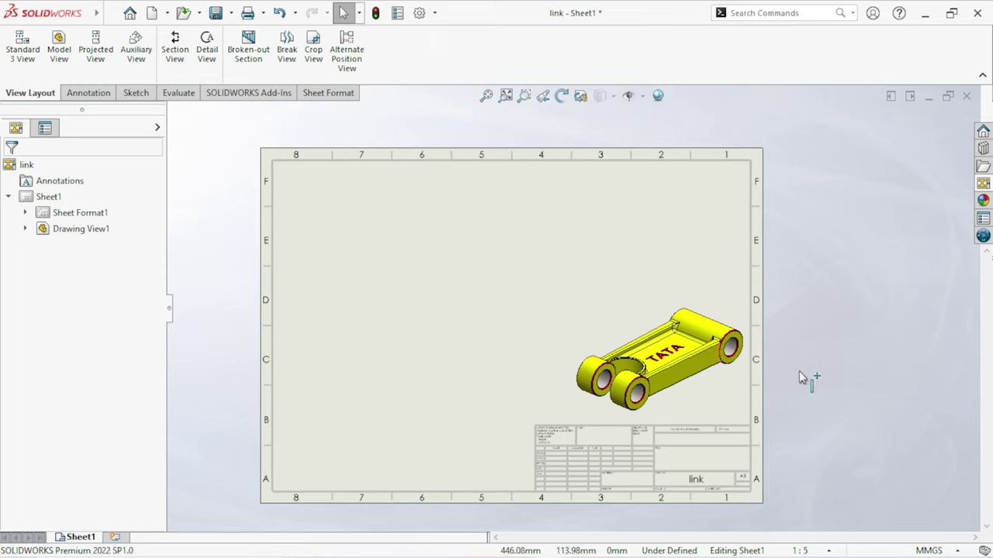
pyautogui.click(487, 406)
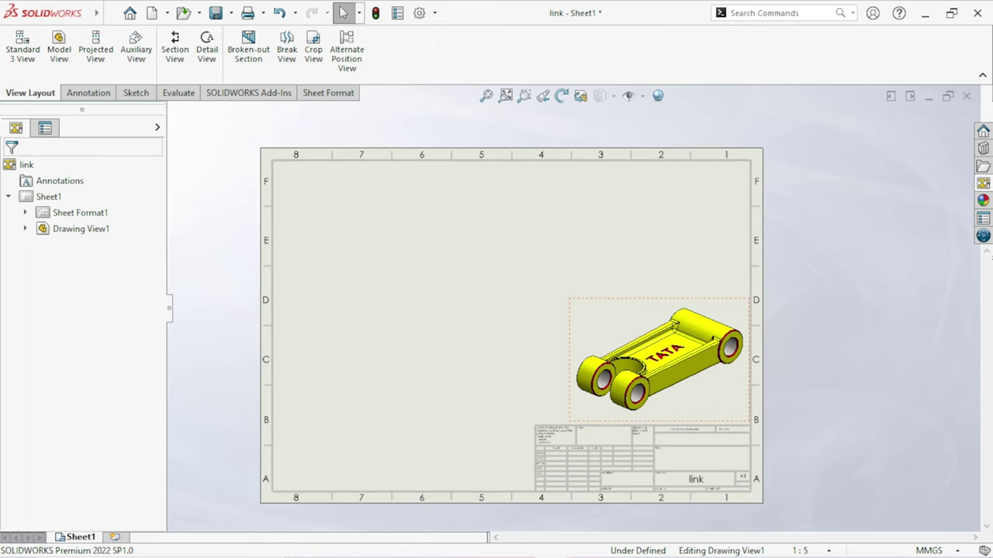
pyautogui.click(103, 48)
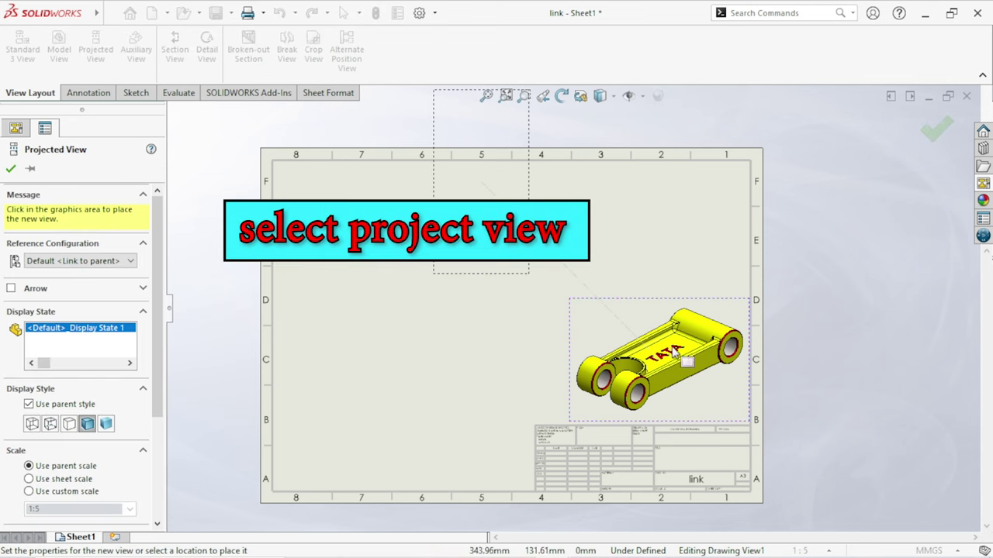
pyautogui.click(393, 385)
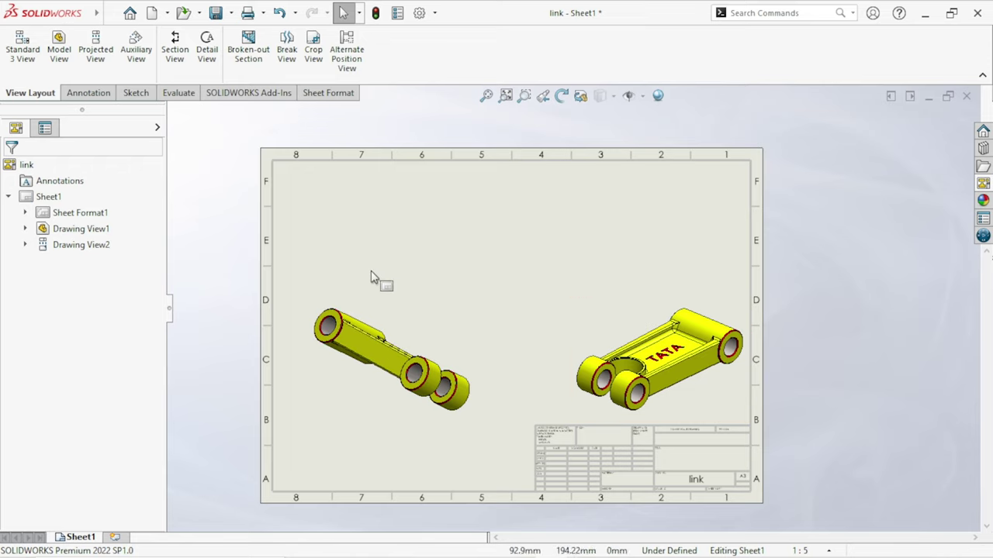
pyautogui.click(365, 207)
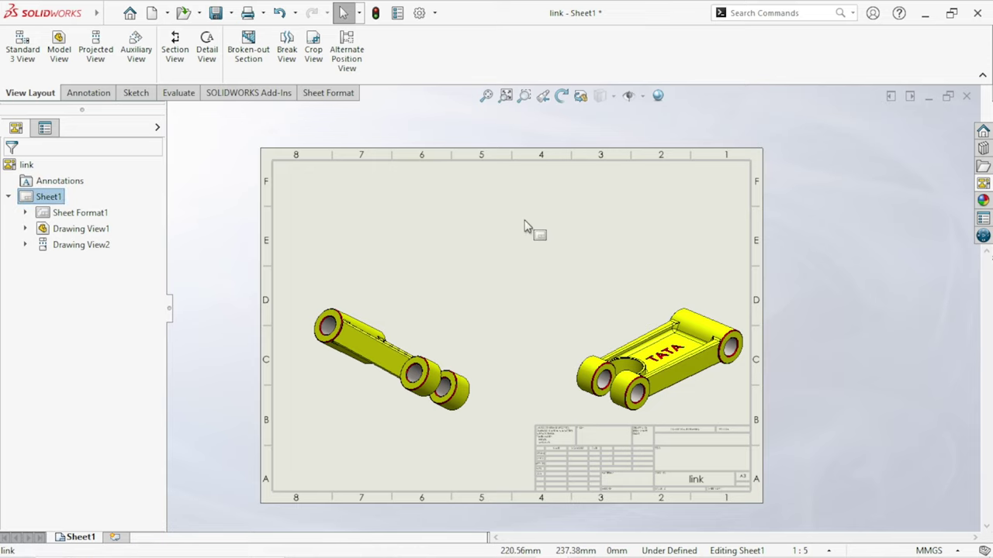
# Project another view from the shaded link view at the sheet's top right
pyautogui.click(96, 48)
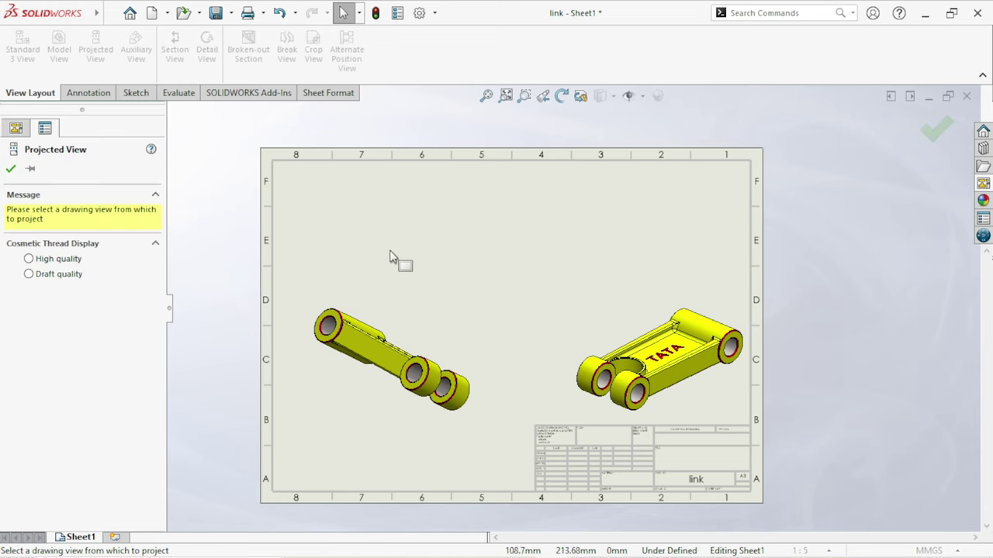
pyautogui.click(658, 310)
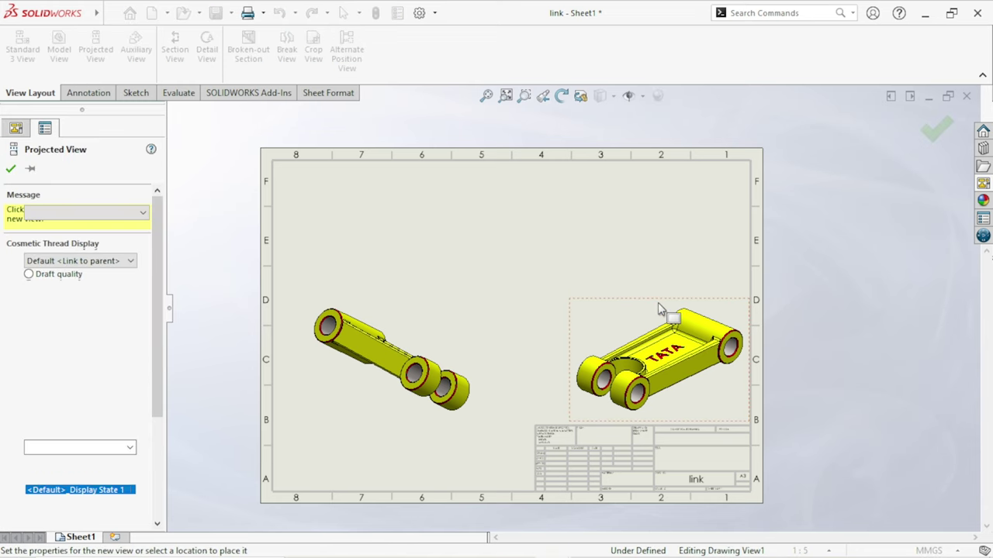
pyautogui.click(652, 245)
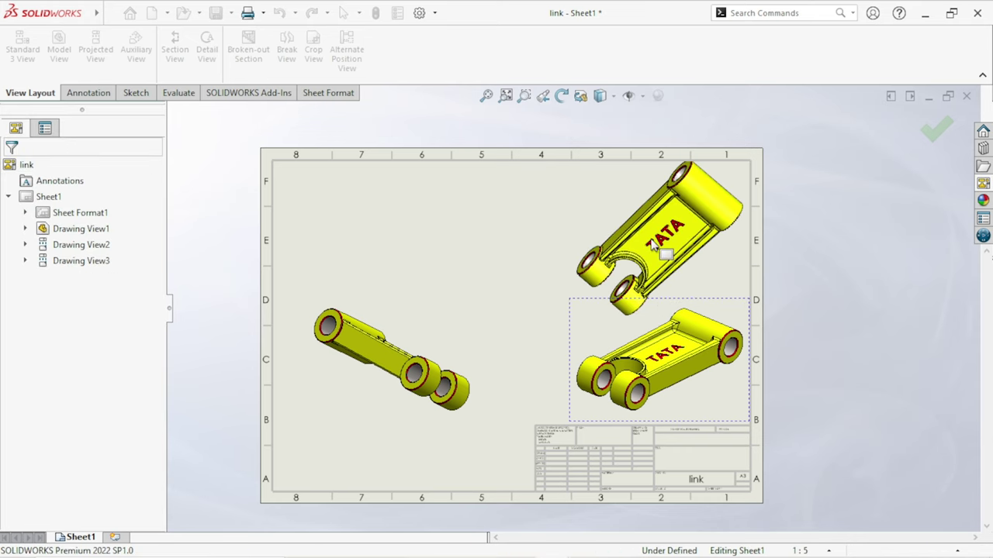
# Undo twice so that only the shaded Drawing View1 remains
pyautogui.click(422, 253)
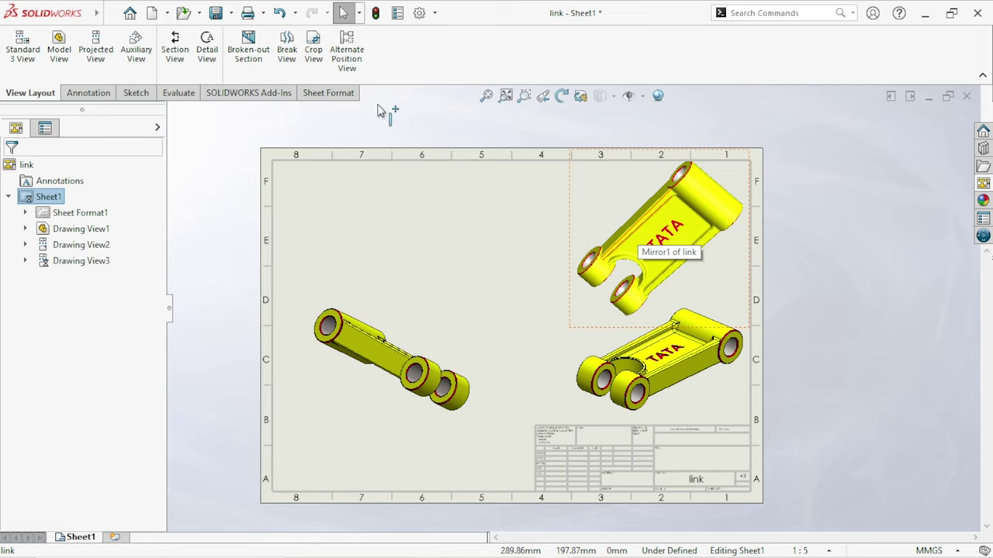
pyautogui.click(279, 15)
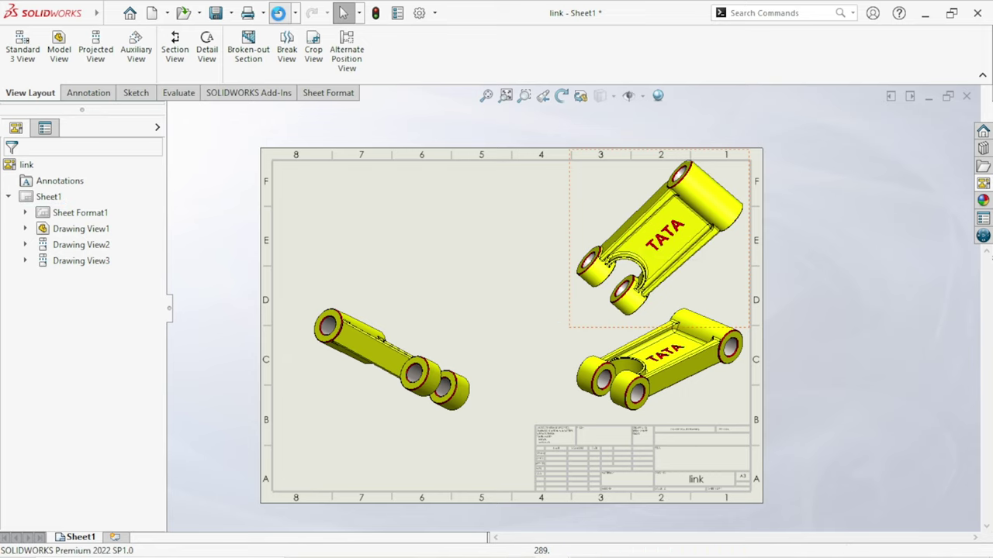
pyautogui.click(280, 15)
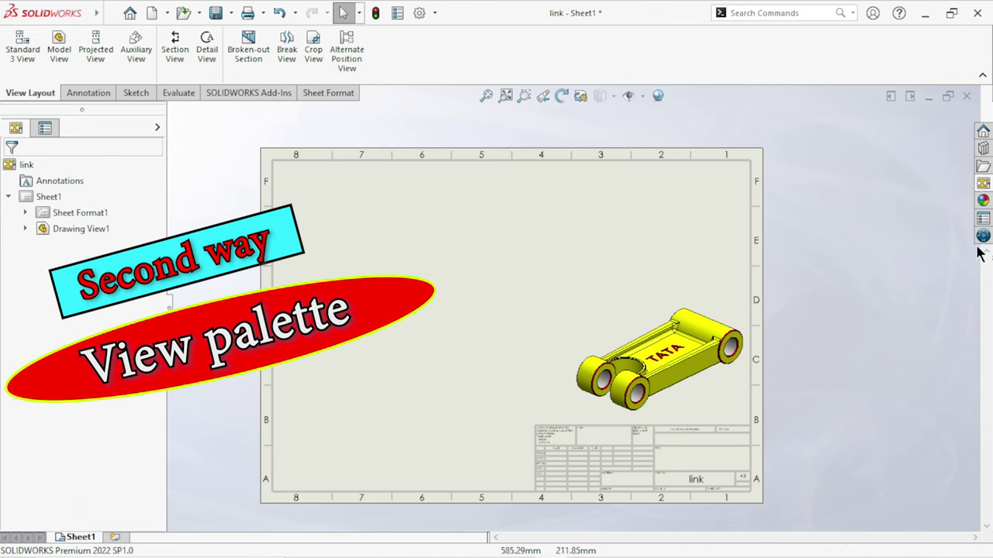
# Place the Front view at the upper left, with projected right and top views beside and below it
pyautogui.click(981, 188)
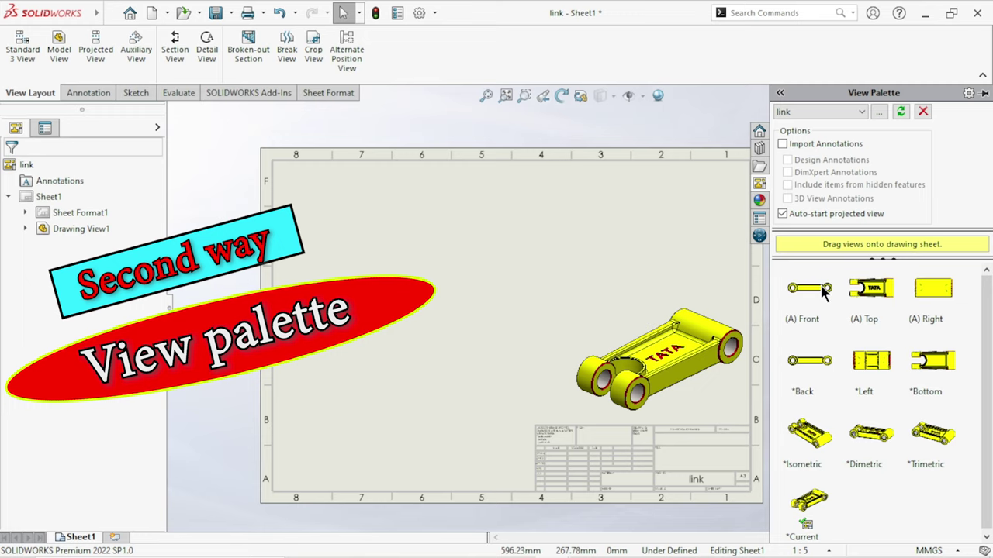
pyautogui.moveTo(808, 315); pyautogui.dragTo(624, 331)
pyautogui.moveTo(463, 264); pyautogui.dragTo(380, 219)
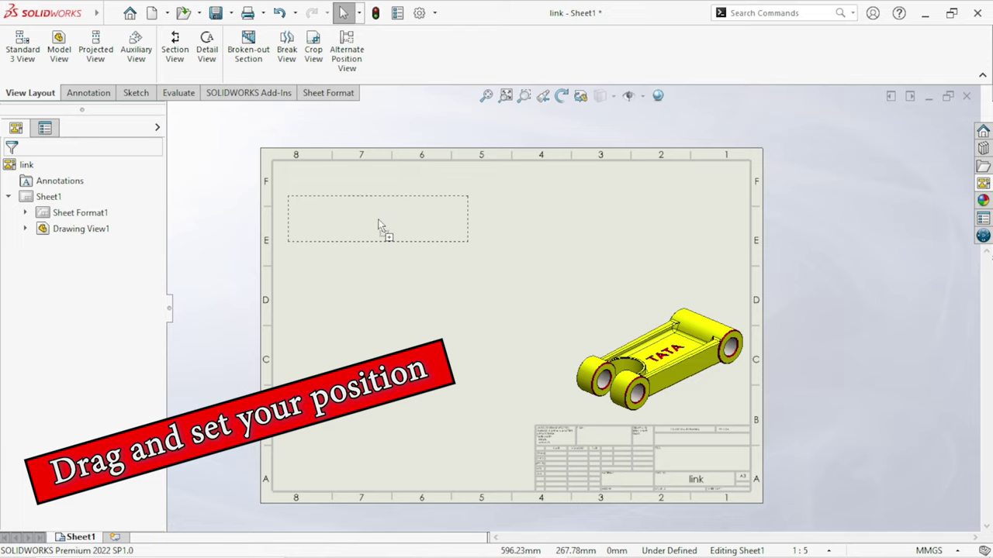
pyautogui.click(379, 223)
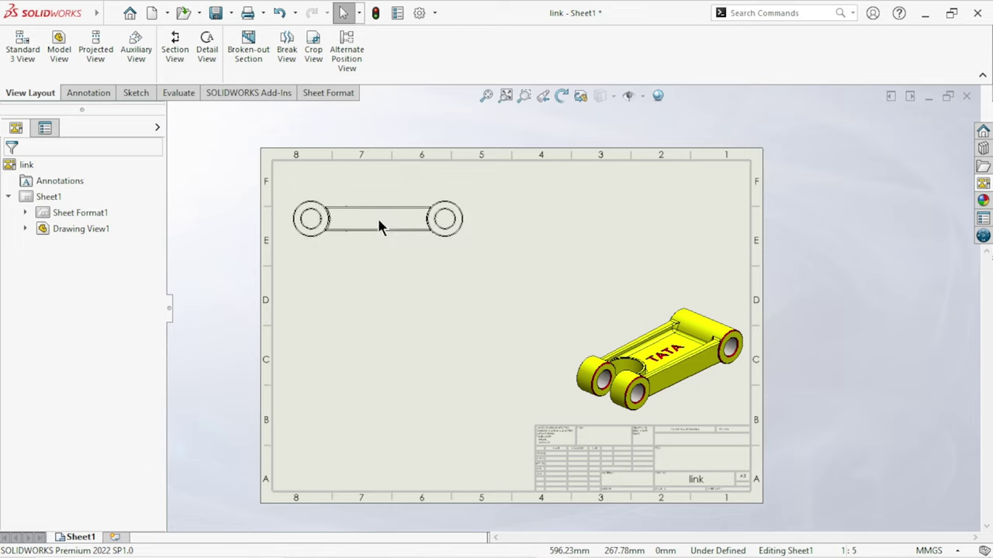
pyautogui.click(552, 232)
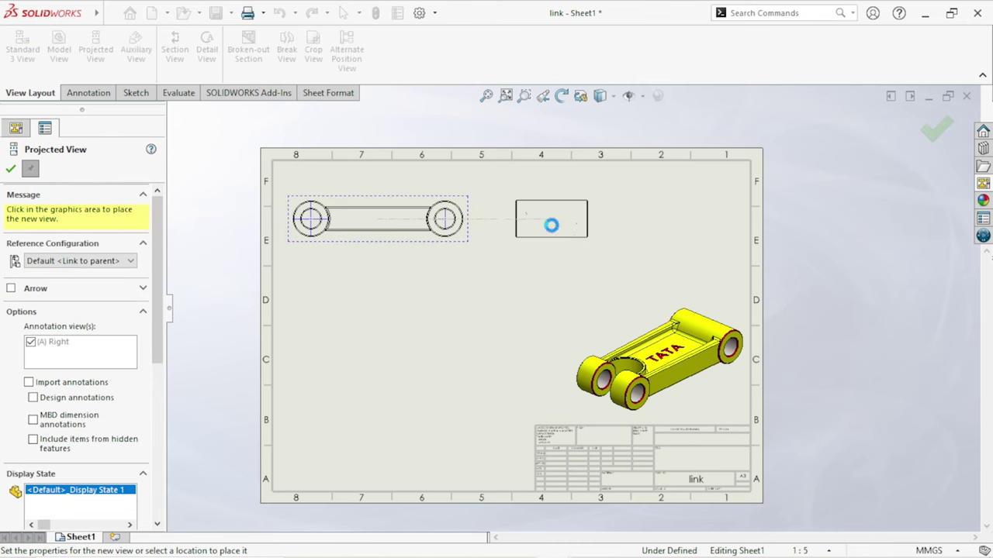
pyautogui.click(353, 322)
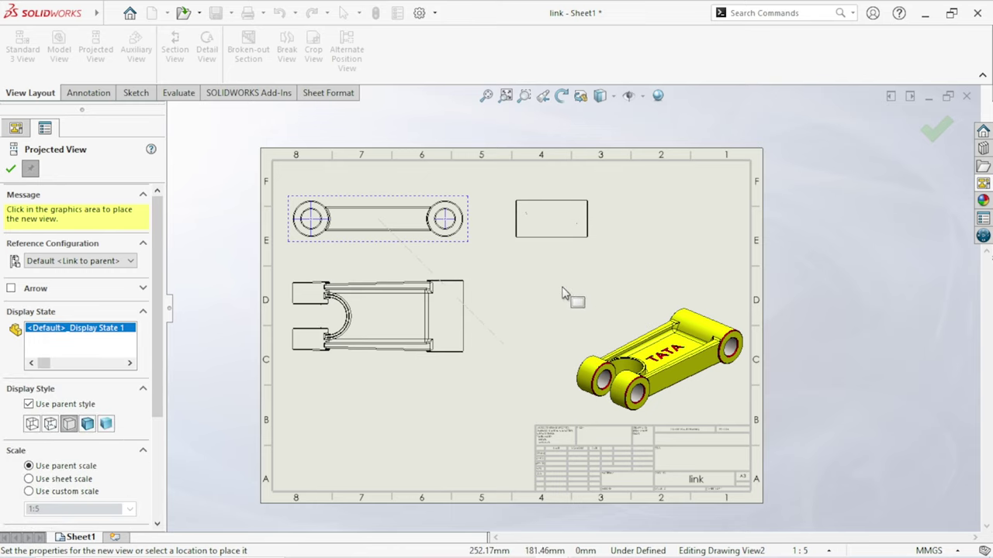
pyautogui.press('Escape')
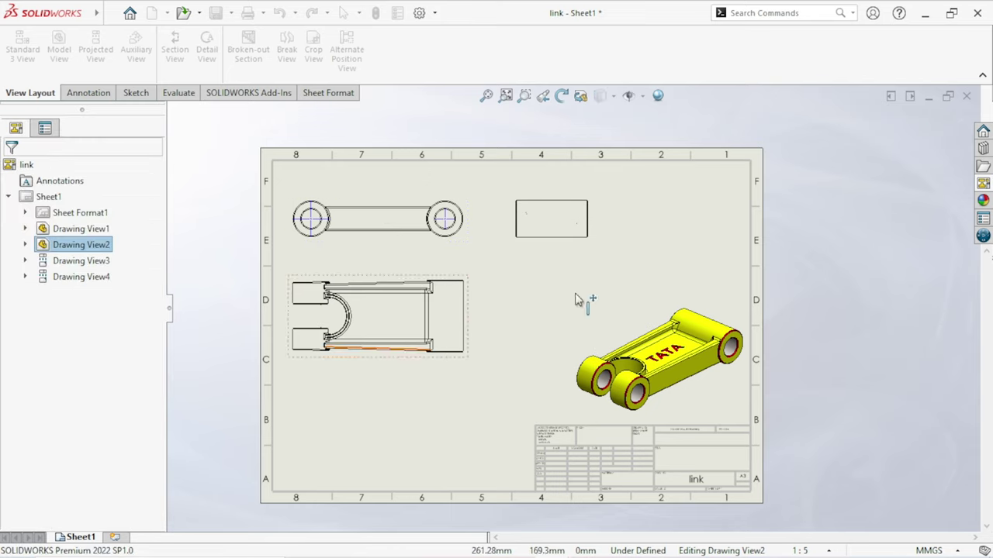
# Give the right-side view (Drawing View3) a custom 1:4 scale
pyautogui.click(572, 246)
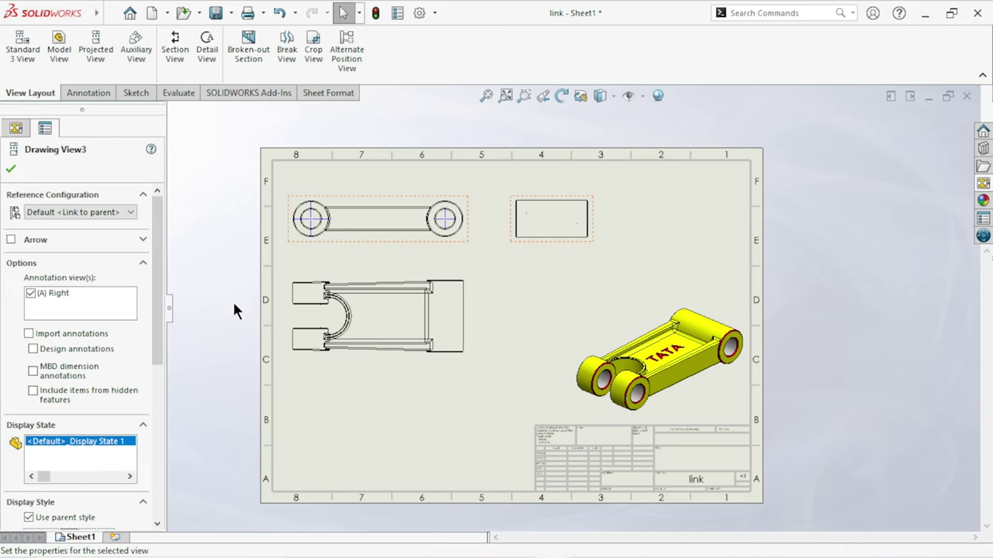
pyautogui.moveTo(153, 315); pyautogui.dragTo(153, 439)
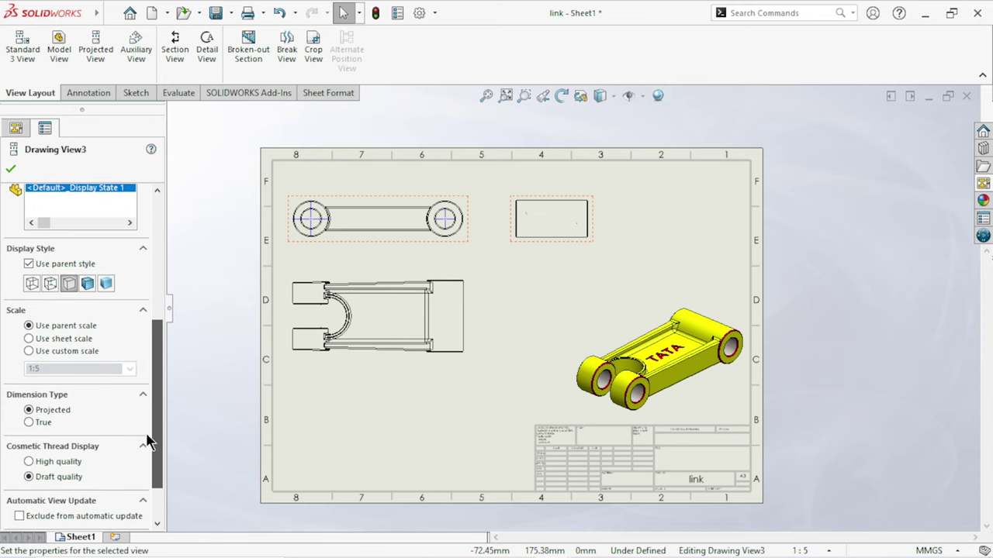
pyautogui.click(28, 352)
pyautogui.write('4')
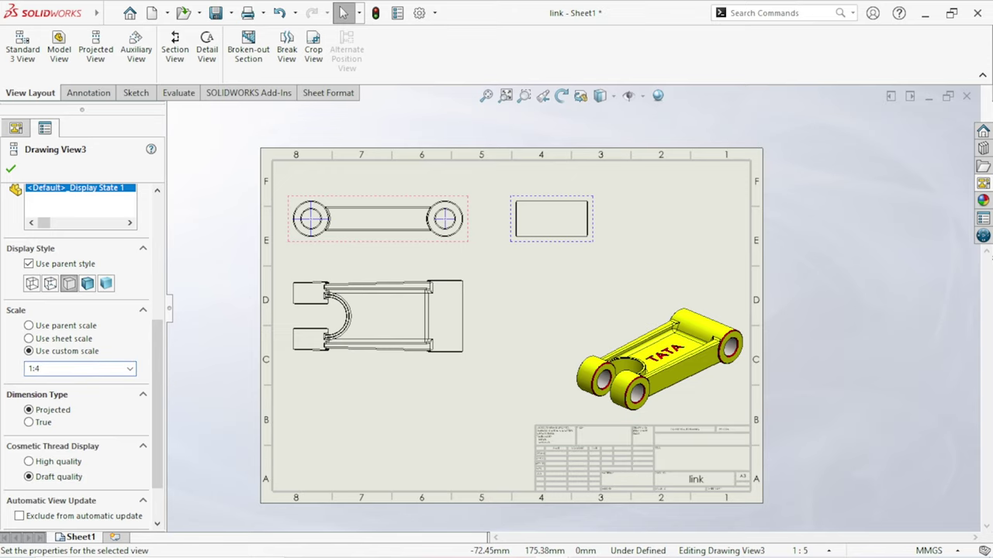
pyautogui.click(230, 370)
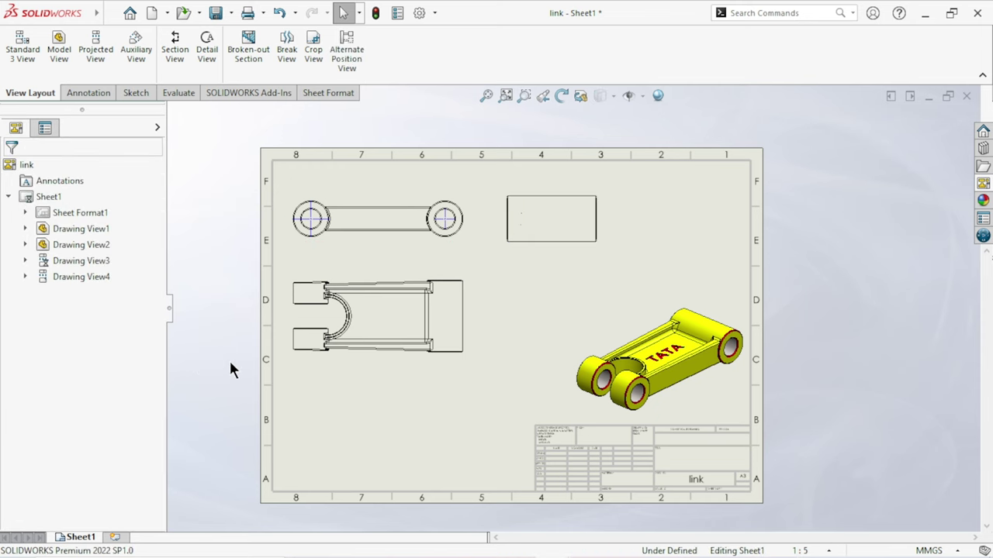
pyautogui.scroll(-3, 569, 236)
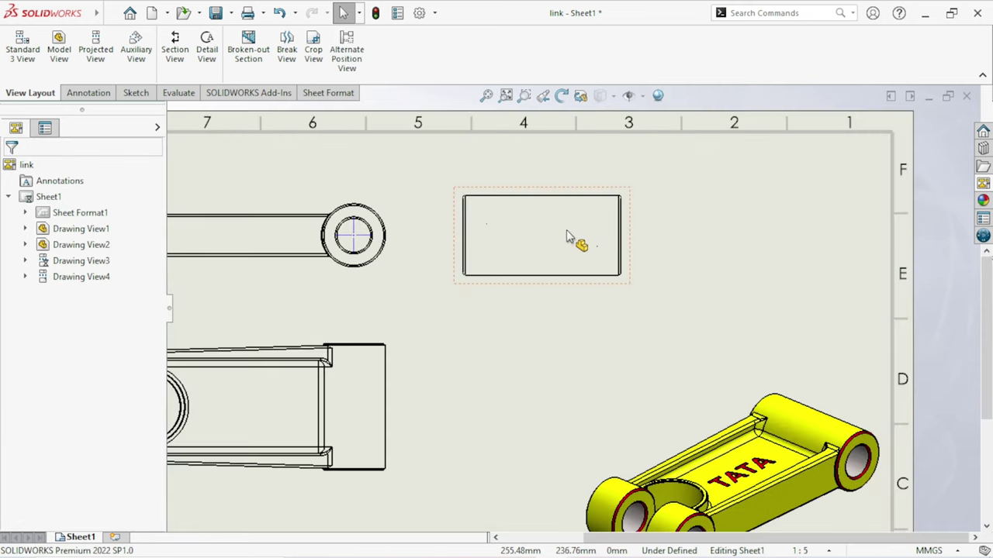
pyautogui.scroll(-2, 569, 236)
pyautogui.scroll(7, 567, 238)
pyautogui.scroll(2, 567, 326)
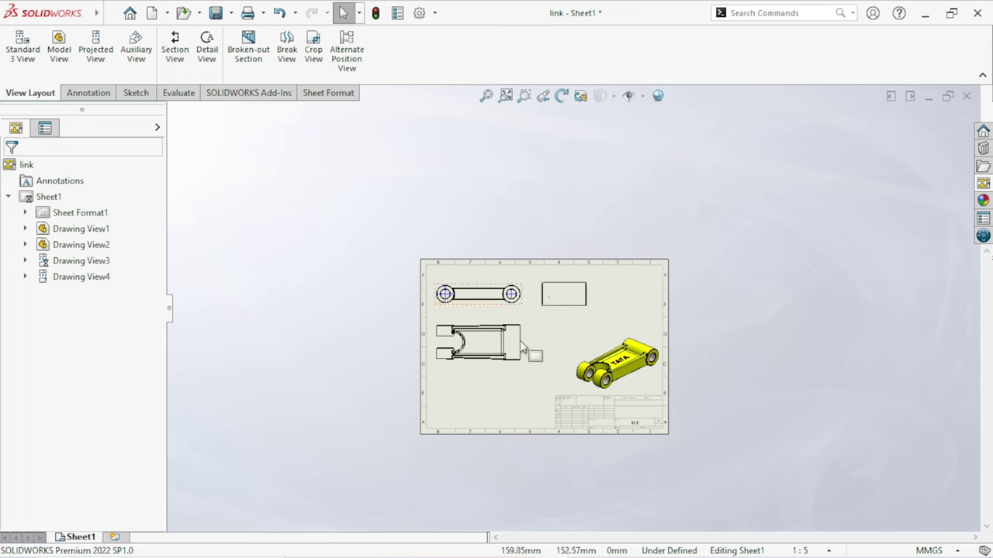
pyautogui.scroll(-3, 553, 350)
pyautogui.scroll(-1, 609, 349)
pyautogui.scroll(-1, 609, 349)
pyautogui.scroll(-1, 609, 349)
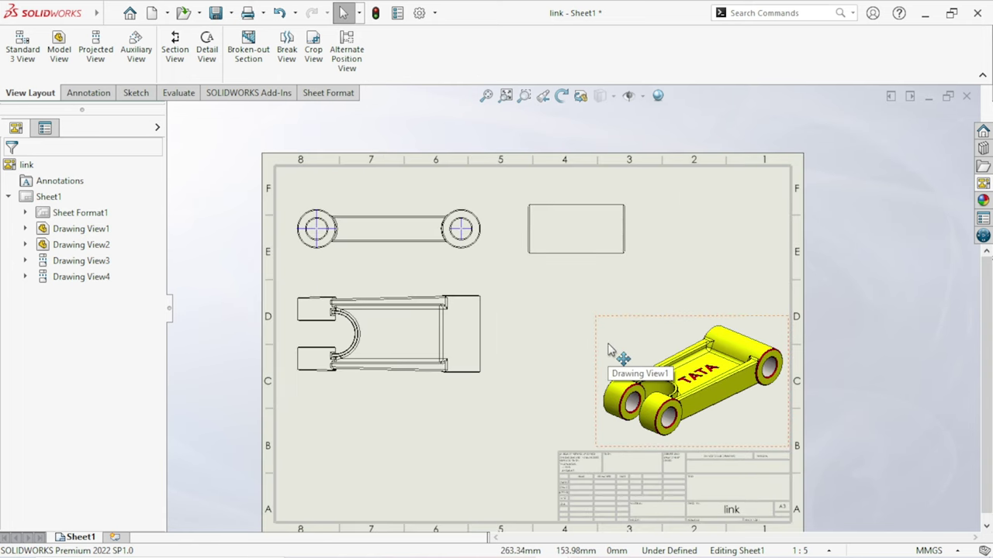
# Clear the selection, then select the lower top view (Drawing View4)
pyautogui.click(454, 459)
pyautogui.scroll(-1, 481, 410)
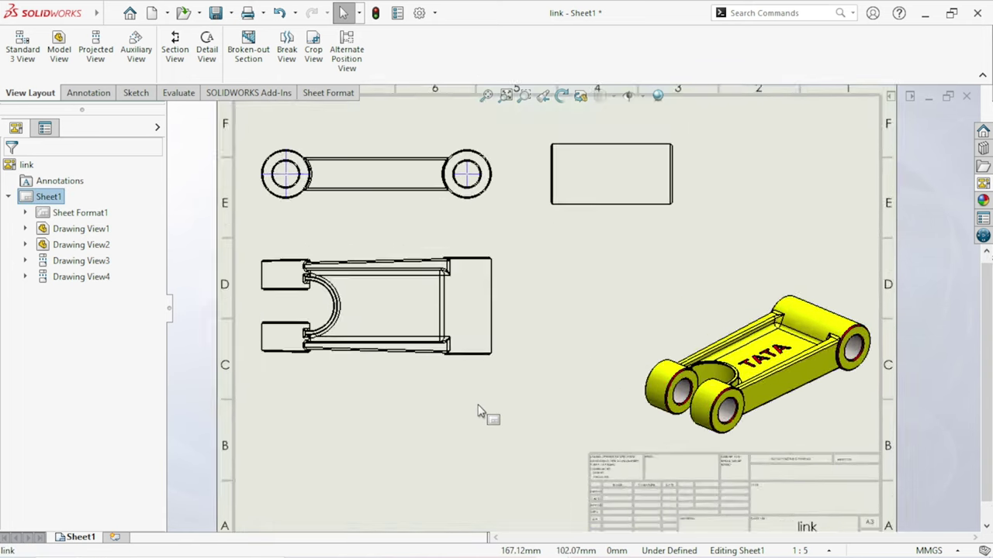
pyautogui.scroll(1, 425, 413)
pyautogui.click(437, 362)
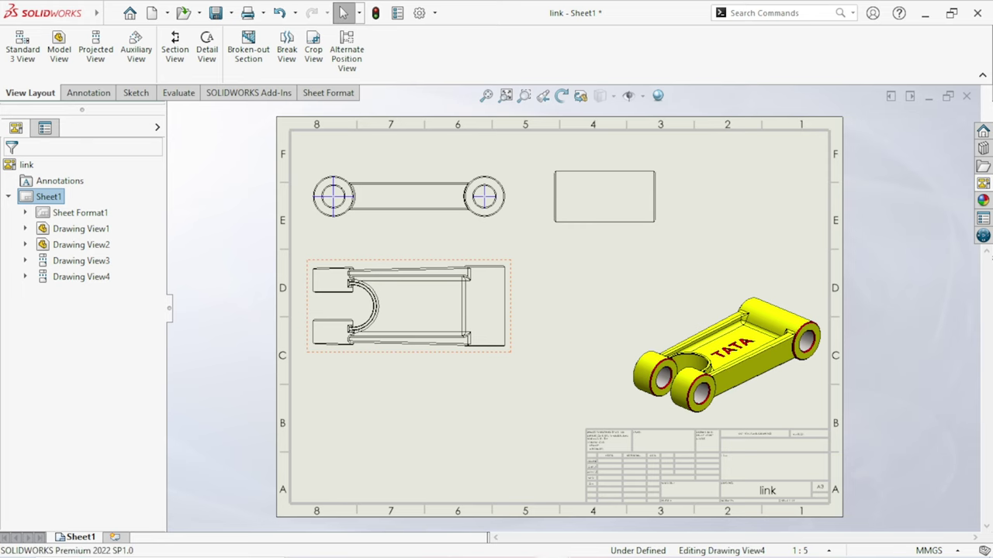
pyautogui.scroll(-1, 158, 370)
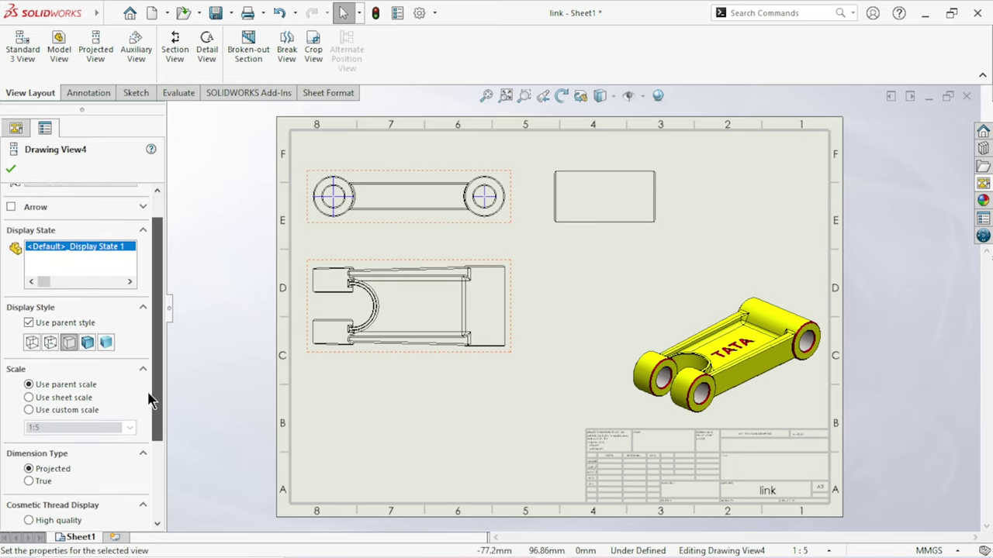
# Give Drawing View4 a custom scale, trying 1:2 before settling on 1:5
pyautogui.click(34, 409)
pyautogui.doubleClick(45, 427)
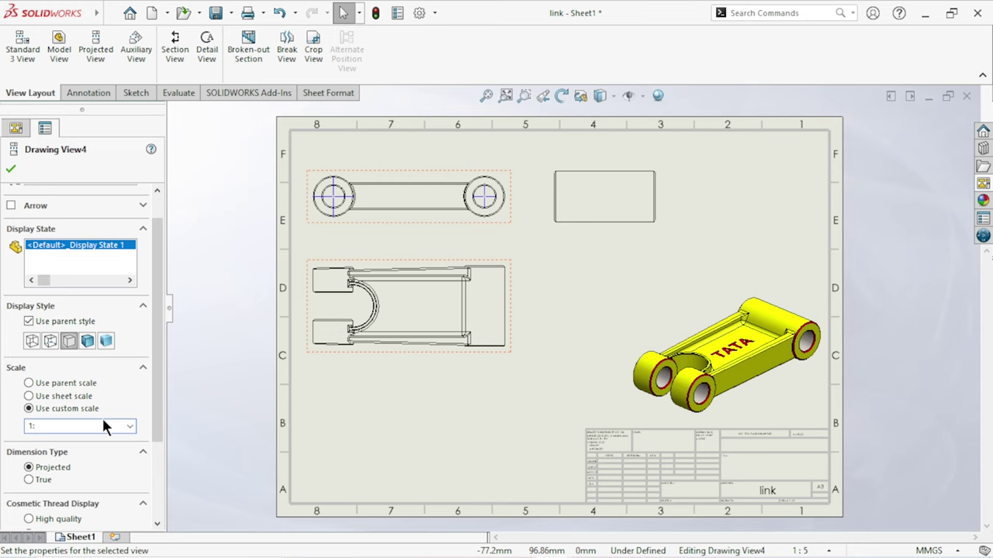
pyautogui.write('2')
pyautogui.press('Return')
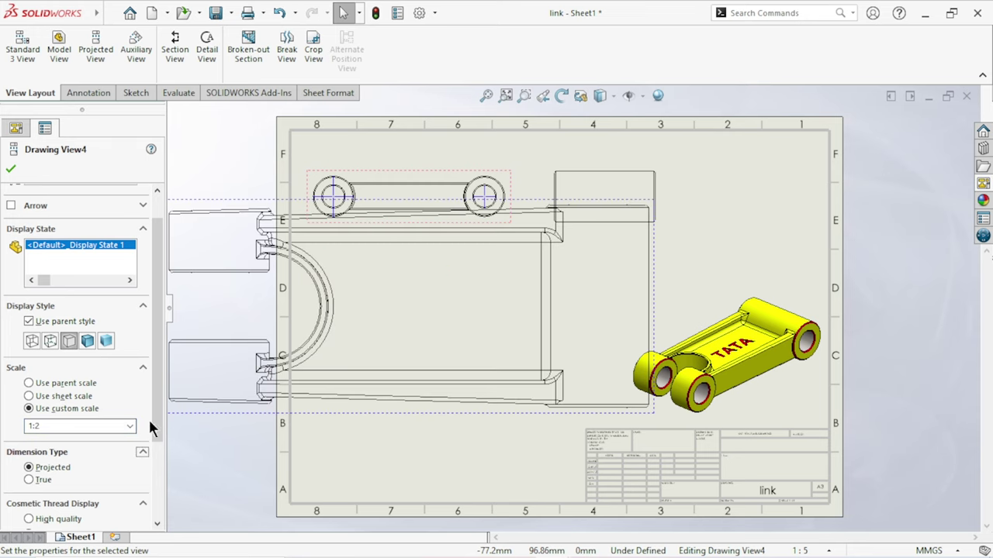
pyautogui.scroll(1, 470, 421)
pyautogui.scroll(1, 388, 435)
pyautogui.scroll(1, 319, 448)
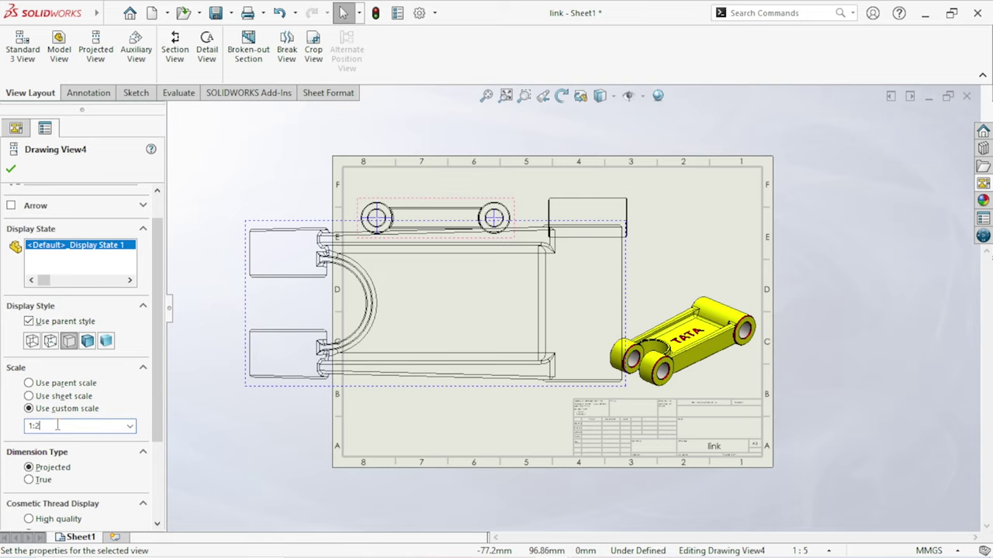
pyautogui.write('5')
pyautogui.press('Return')
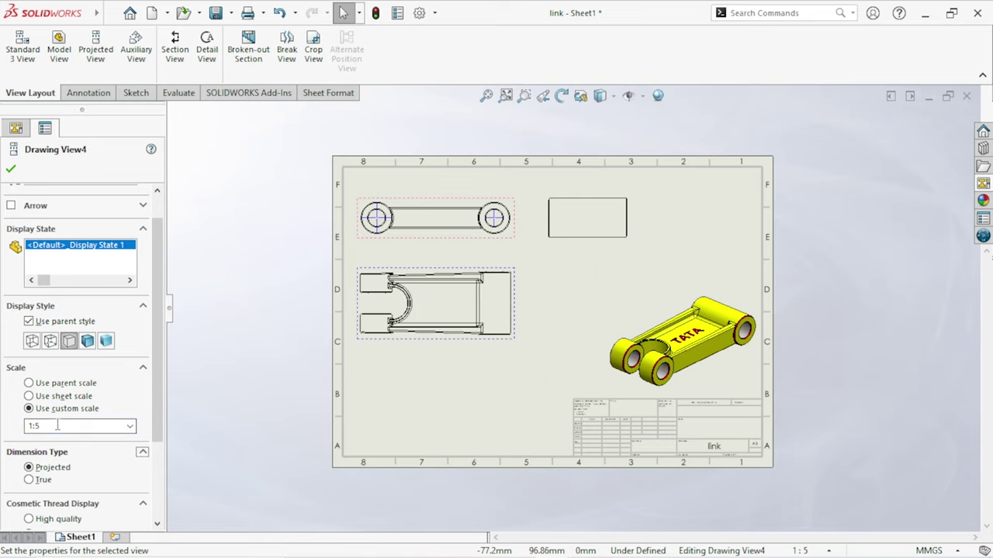
pyautogui.scroll(-1, 512, 295)
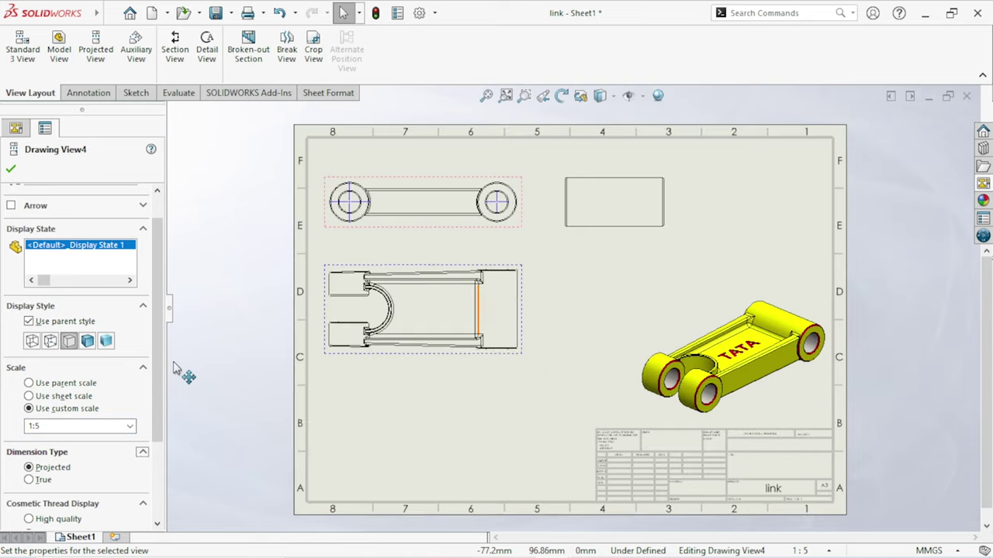
pyautogui.click(207, 343)
# Clear the selection, then reselect the lower top view for annotating
pyautogui.scroll(-1, 532, 343)
pyautogui.scroll(1, 532, 343)
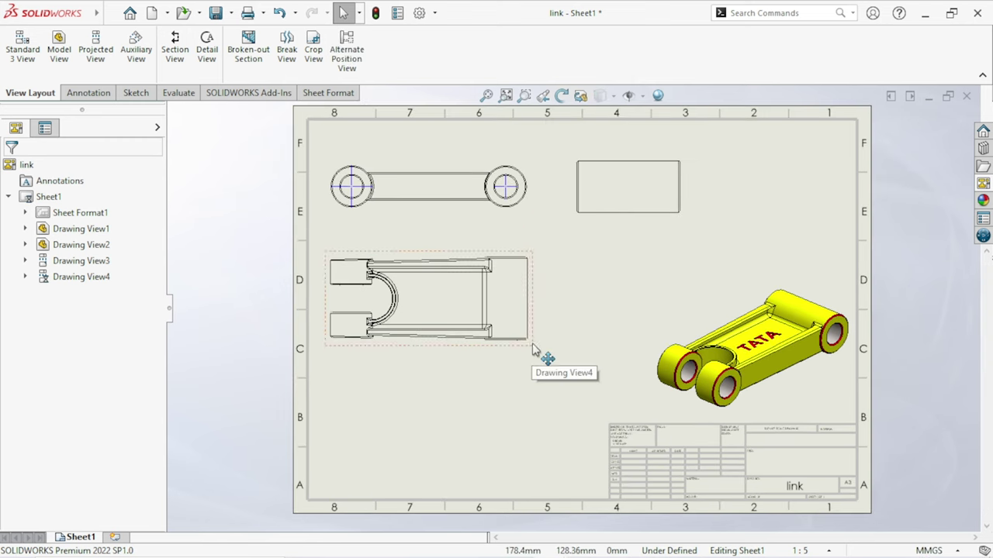
pyautogui.click(505, 412)
pyautogui.scroll(1, 612, 295)
pyautogui.scroll(-1, 603, 290)
pyautogui.scroll(-1, 394, 413)
pyautogui.scroll(1, 618, 381)
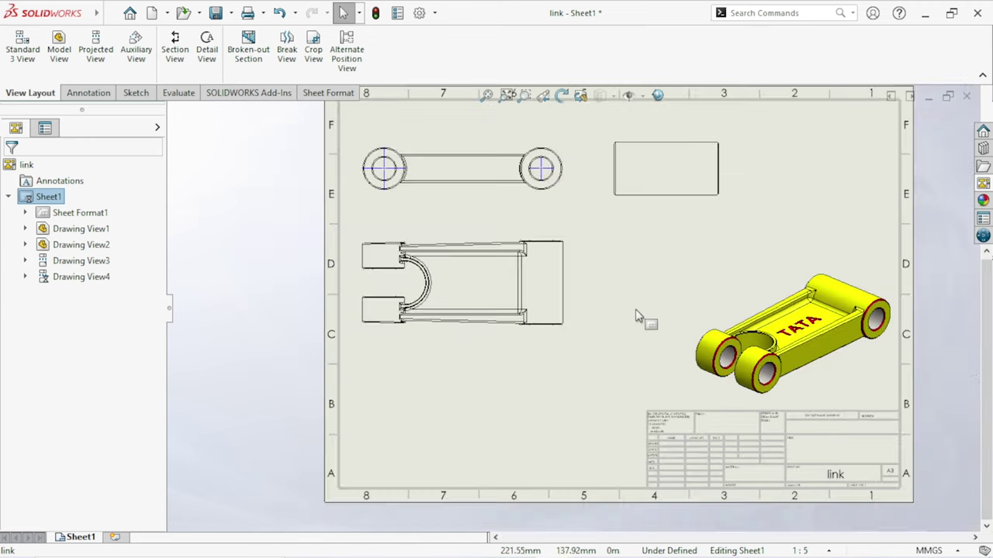
pyautogui.scroll(-1, 505, 303)
pyautogui.click(505, 272)
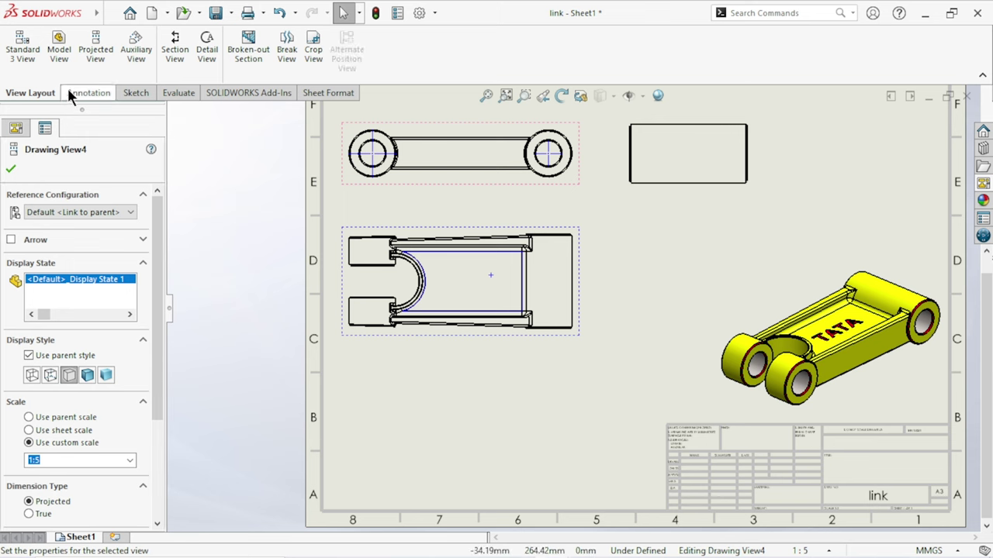
# Add a centerline between the two long edges of the lower top view
pyautogui.click(87, 93)
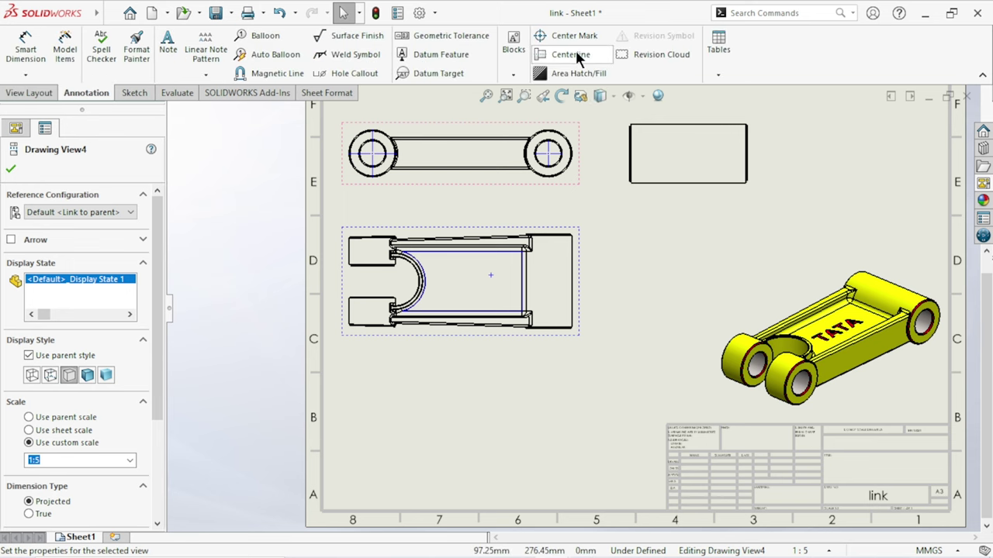
pyautogui.click(574, 55)
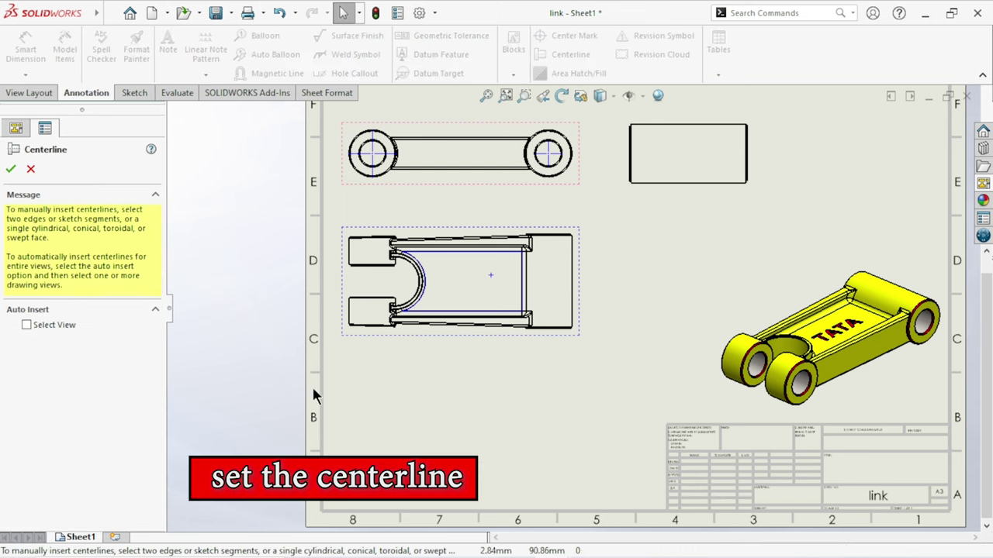
pyautogui.scroll(-3, 518, 335)
pyautogui.scroll(-3, 481, 279)
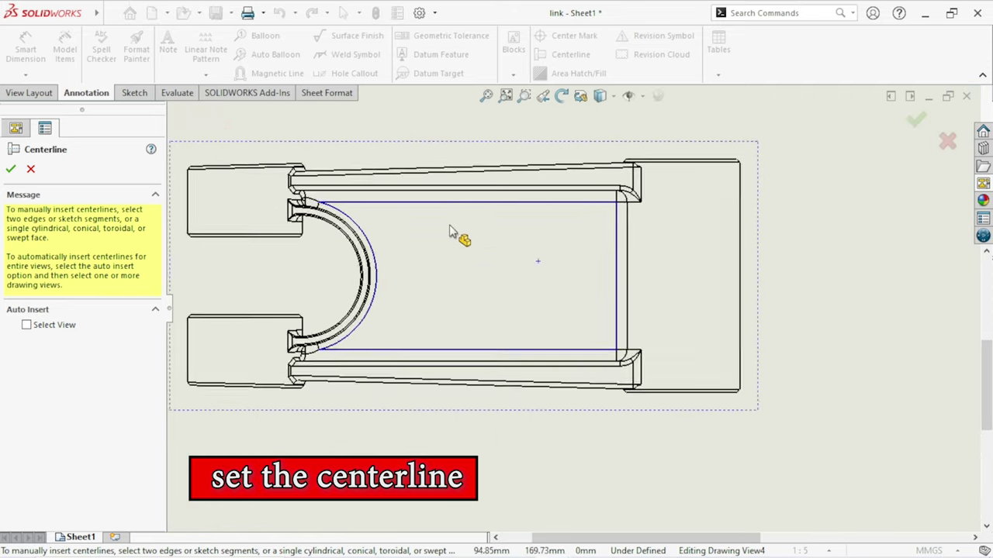
pyautogui.click(453, 166)
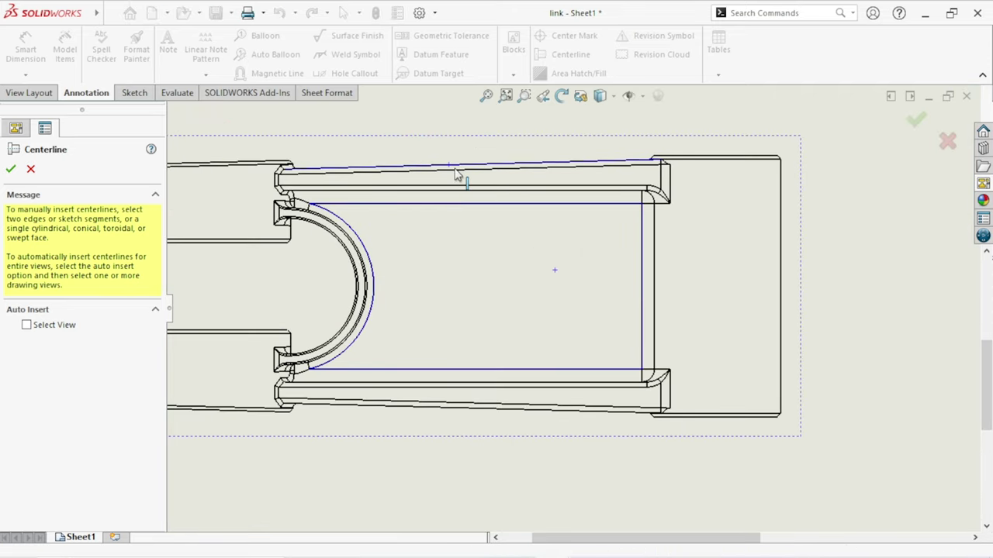
pyautogui.click(470, 412)
pyautogui.scroll(1, 488, 326)
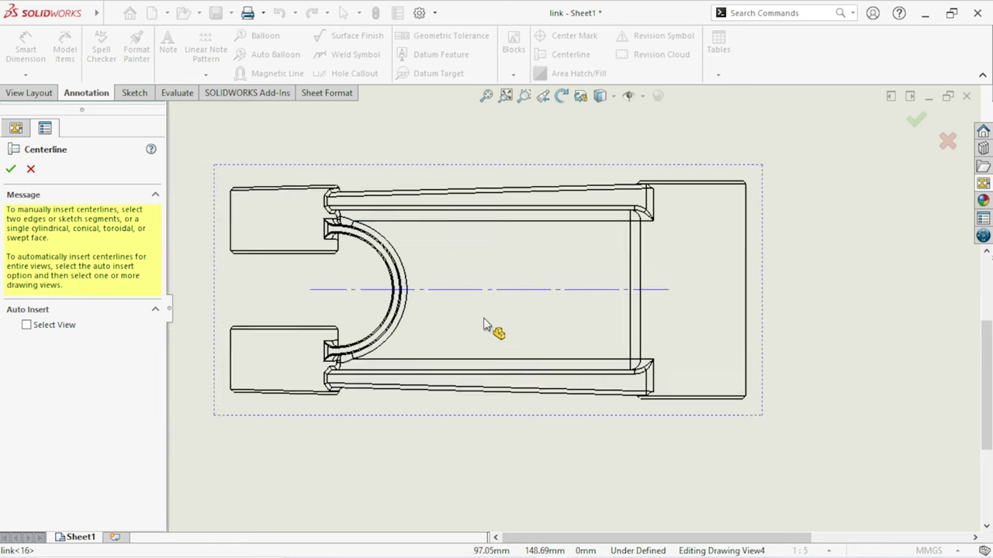
pyautogui.scroll(2, 495, 329)
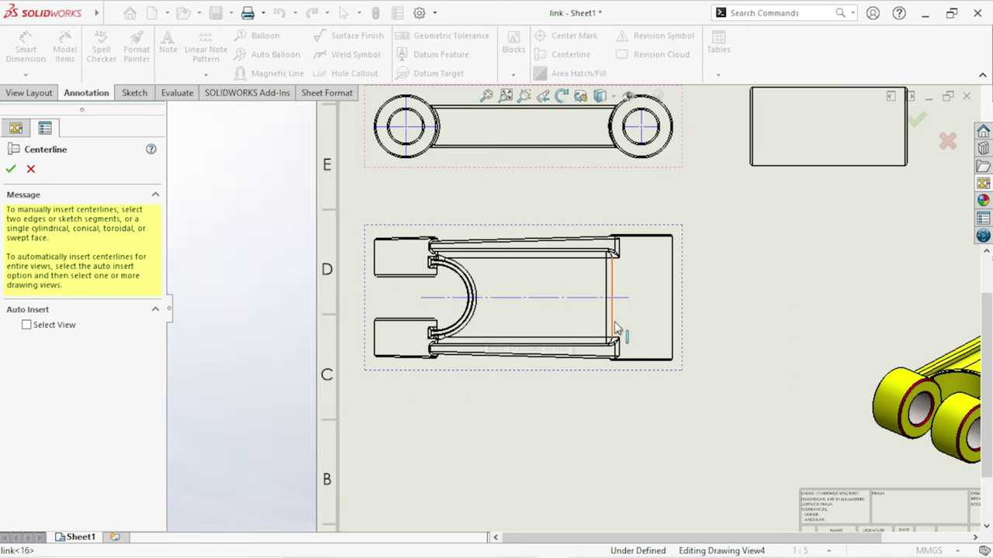
pyautogui.click(11, 169)
# Return to the View Layout drawing-view tools
pyautogui.scroll(2, 571, 314)
pyautogui.scroll(-2, 650, 302)
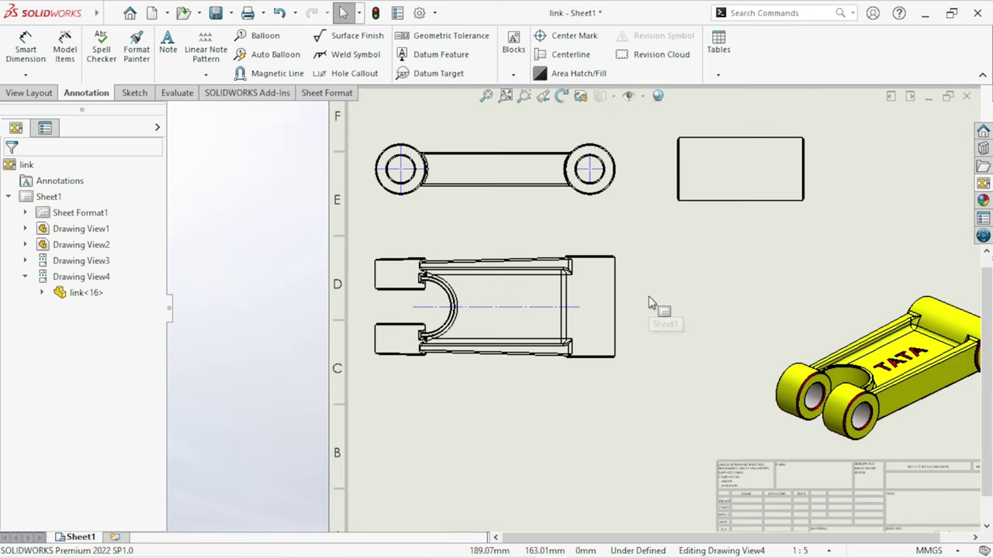
pyautogui.scroll(2, 685, 324)
pyautogui.scroll(-2, 694, 325)
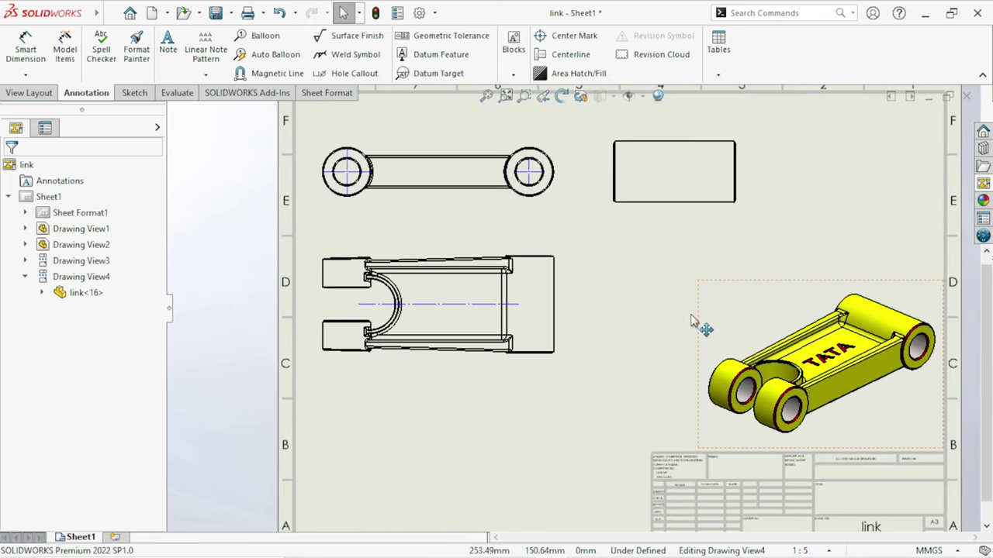
pyautogui.click(30, 92)
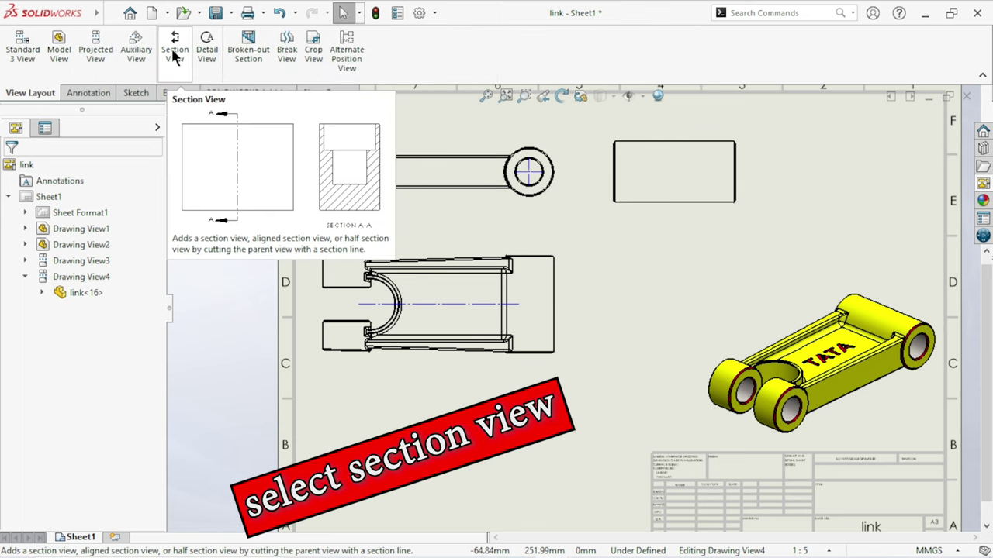
# Create horizontal section cutting line A along the top view's centerline
pyautogui.click(174, 51)
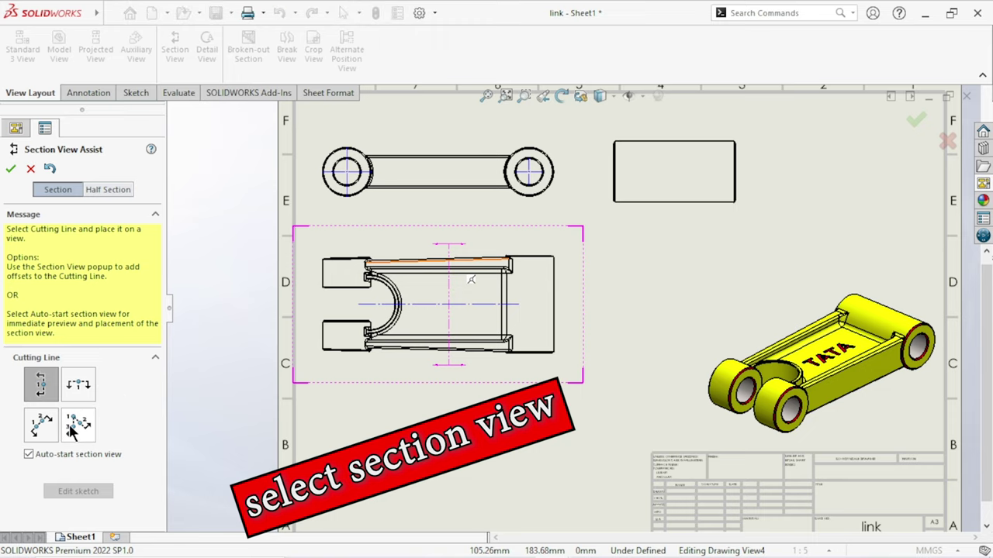
pyautogui.click(86, 387)
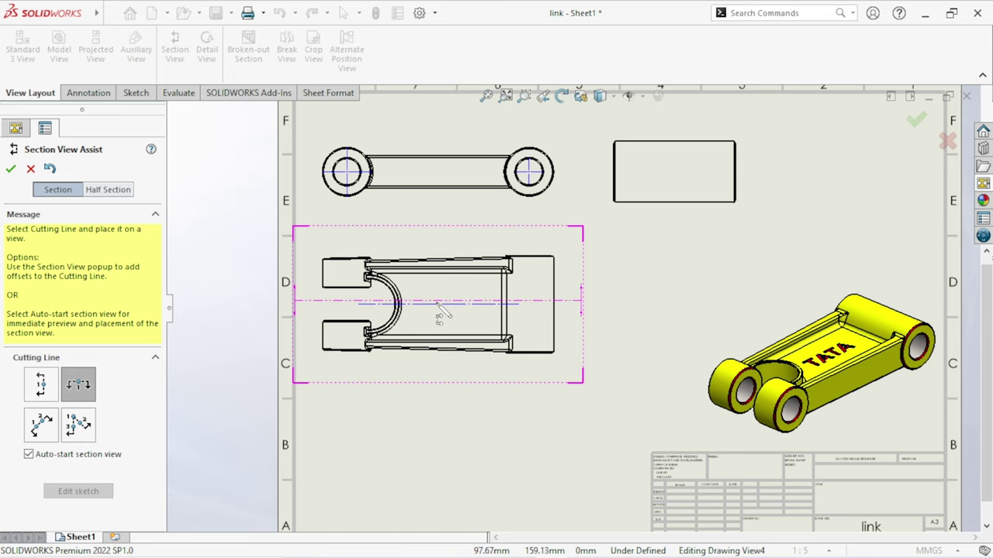
pyautogui.scroll(-5, 442, 307)
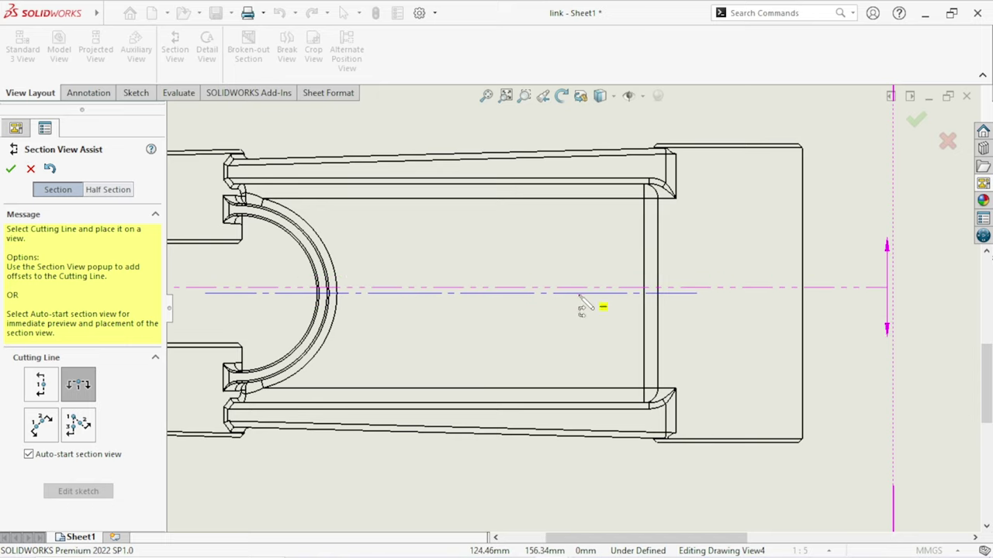
pyautogui.click(450, 291)
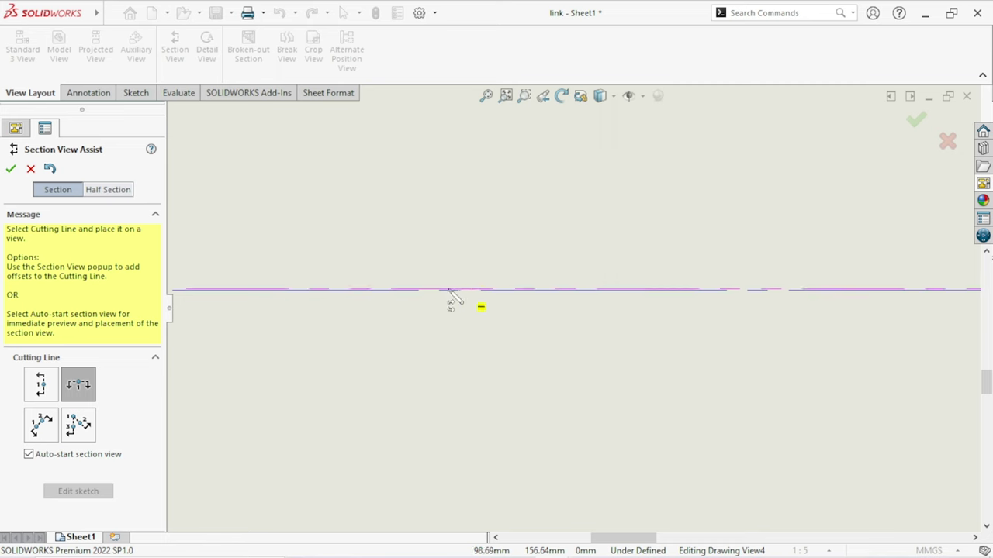
pyautogui.scroll(3, 450, 291)
pyautogui.scroll(3, 521, 315)
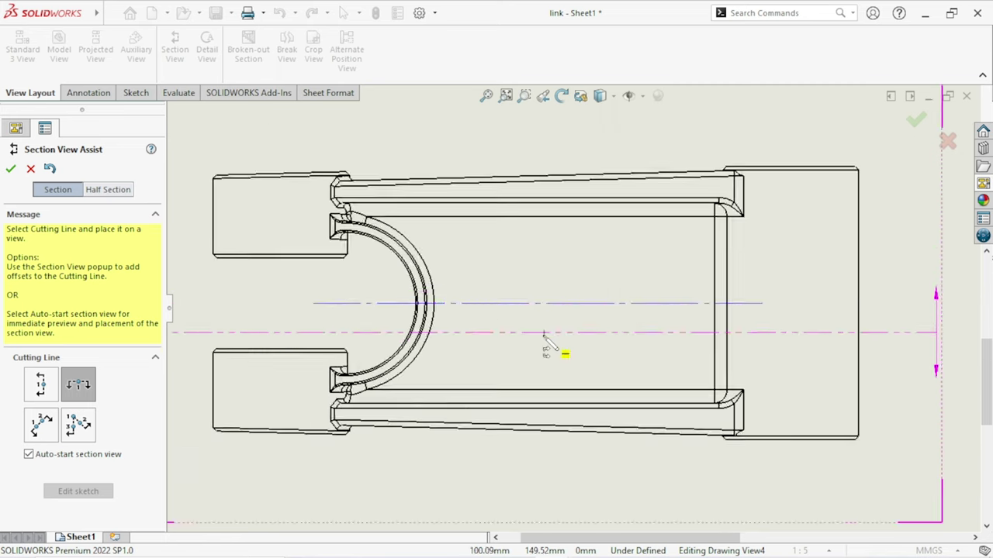
pyautogui.scroll(2, 550, 344)
pyautogui.scroll(-3, 642, 320)
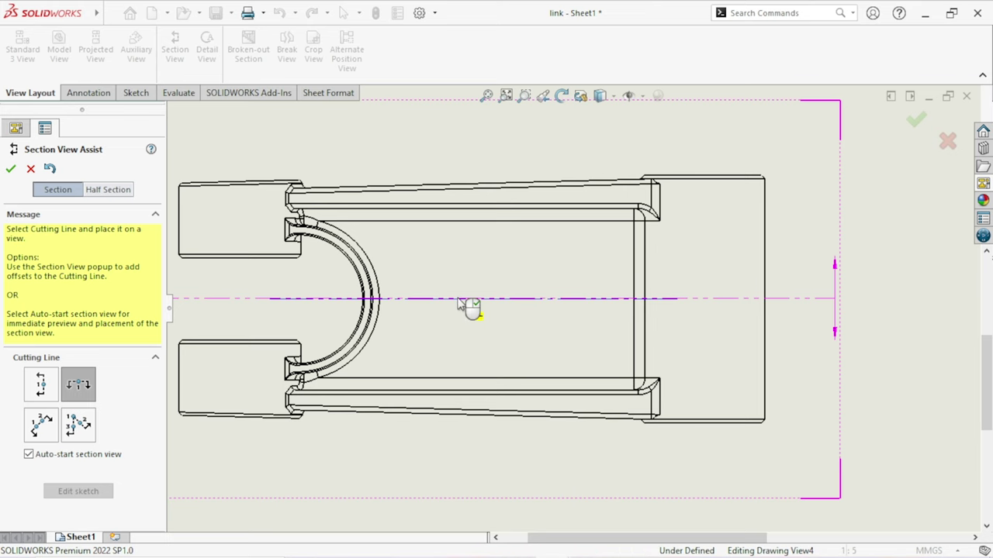
pyautogui.click(459, 301)
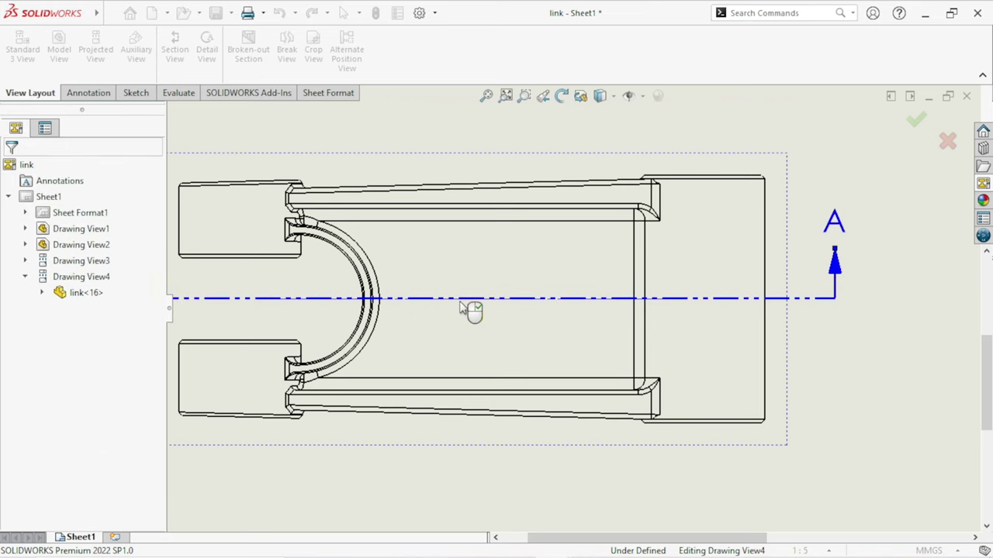
pyautogui.scroll(4, 504, 328)
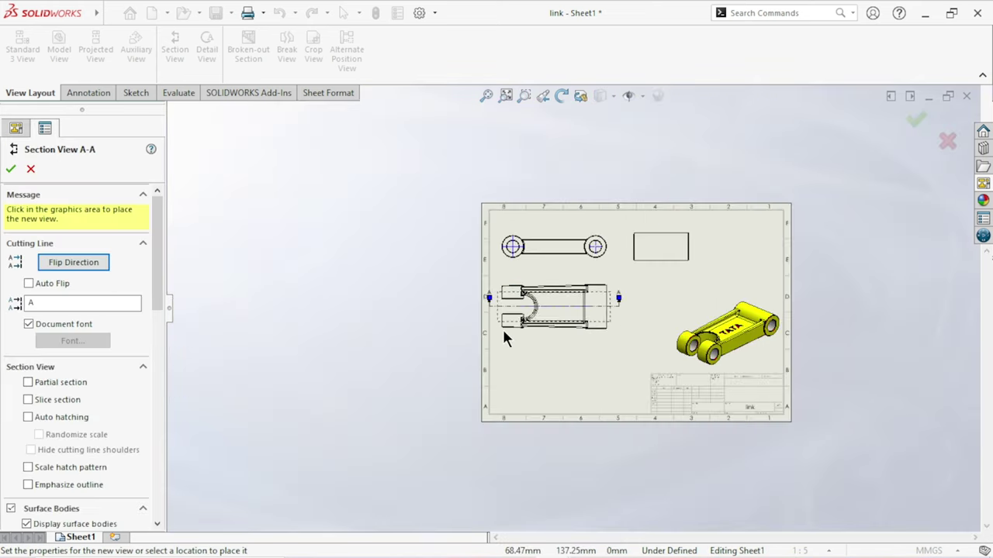
# Place the hatched SECTION A-A view directly below the top view
pyautogui.scroll(-1, 651, 335)
pyautogui.scroll(-1, 647, 335)
pyautogui.scroll(-1, 628, 333)
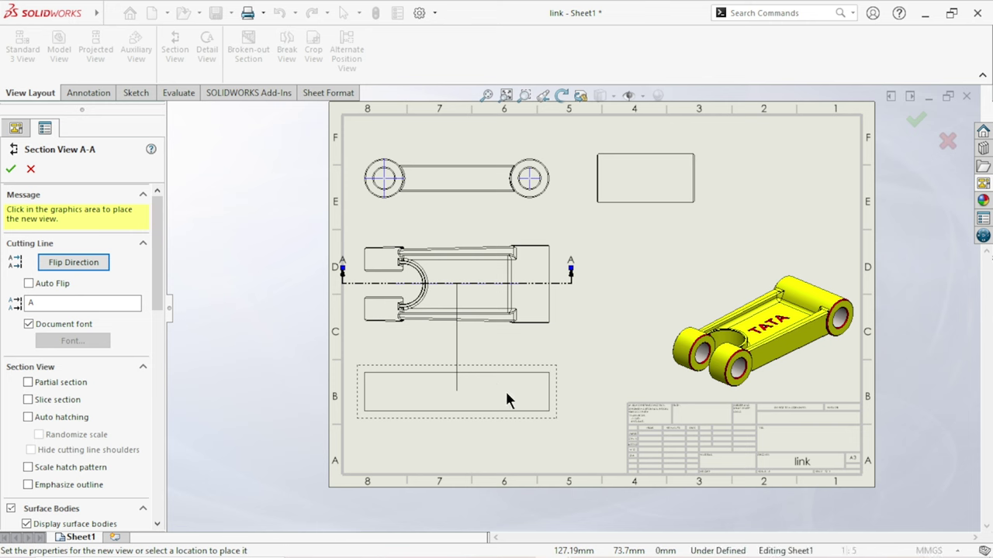
pyautogui.click(505, 390)
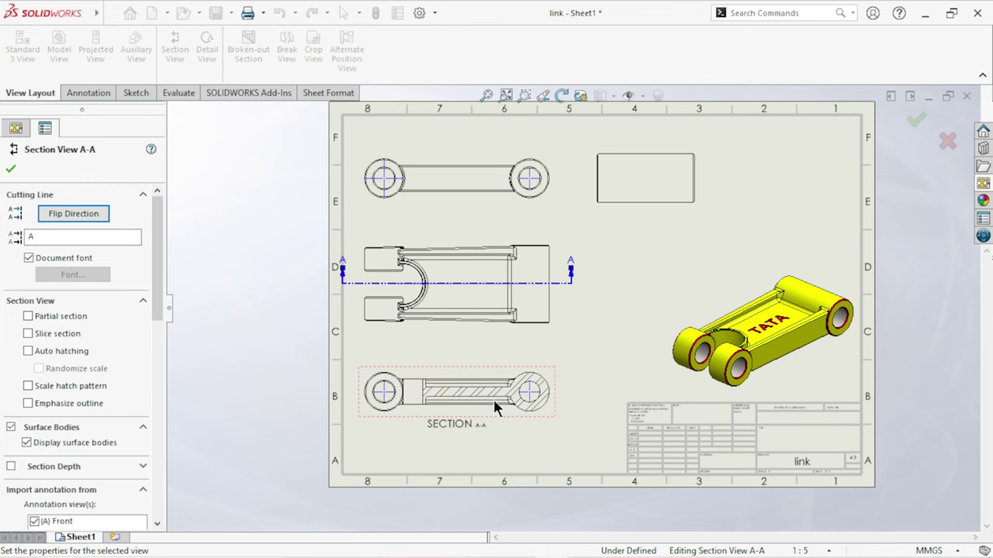
pyautogui.scroll(-3, 492, 397)
pyautogui.scroll(2, 492, 406)
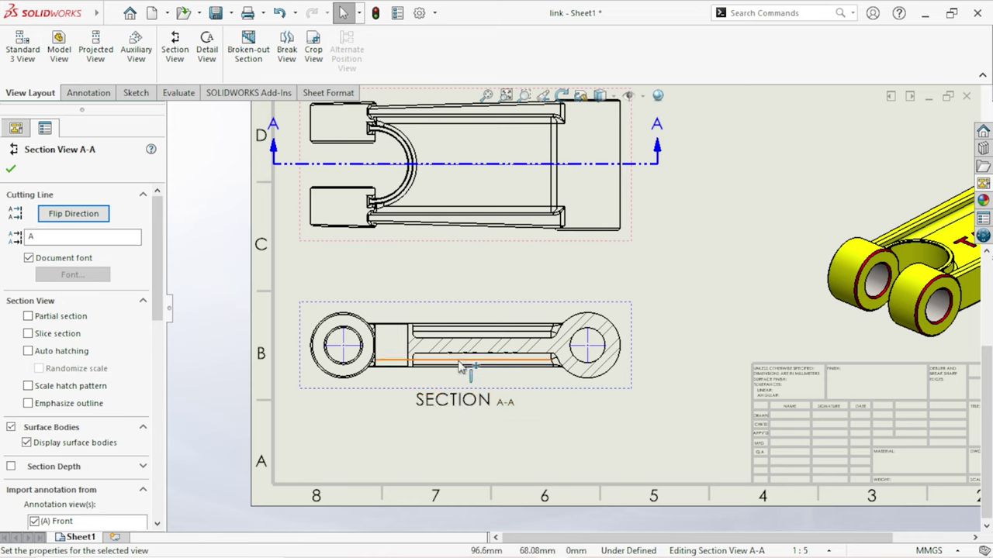
pyautogui.scroll(-1, 161, 282)
pyautogui.scroll(-3, 152, 284)
pyautogui.scroll(3, 151, 284)
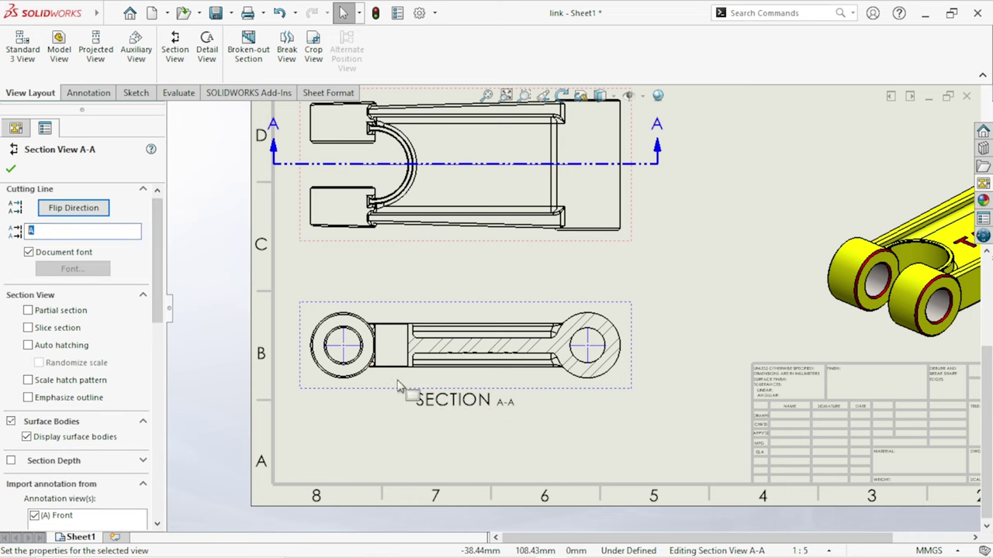
pyautogui.scroll(2, 401, 259)
pyautogui.scroll(-1, 567, 306)
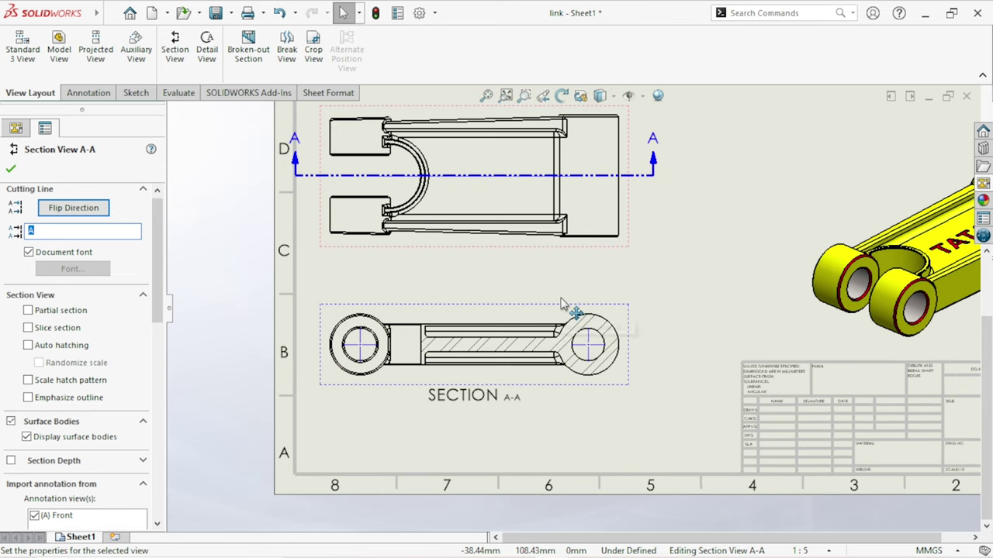
pyautogui.scroll(1, 564, 304)
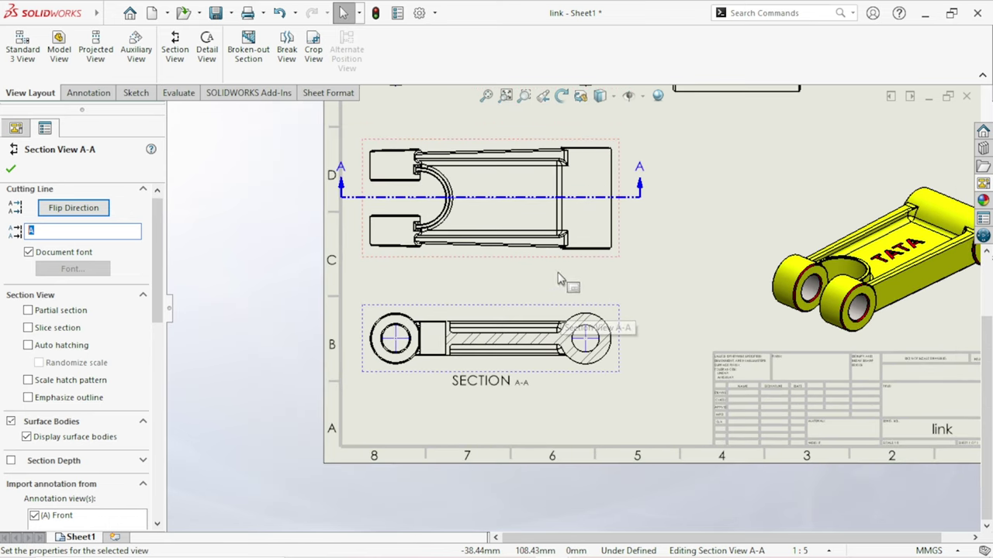
# Finish placing Section View A-A
pyautogui.click(497, 267)
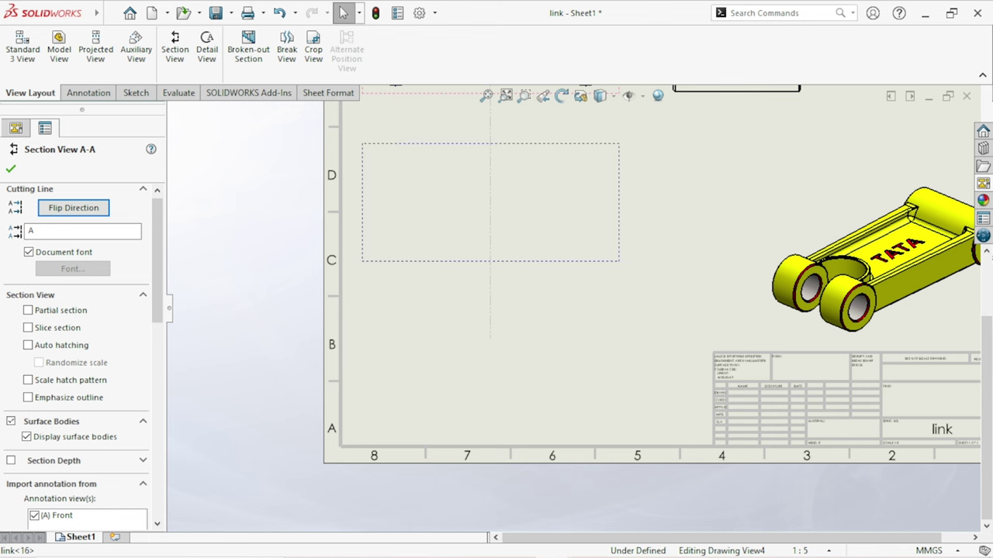
pyautogui.scroll(2, 605, 350)
pyautogui.scroll(-2, 630, 307)
pyautogui.scroll(1, 628, 307)
pyautogui.scroll(2, 650, 278)
# Shift Drawing View2 slightly right to align with the top view and SECTION A-A
pyautogui.moveTo(532, 198); pyautogui.dragTo(549, 188)
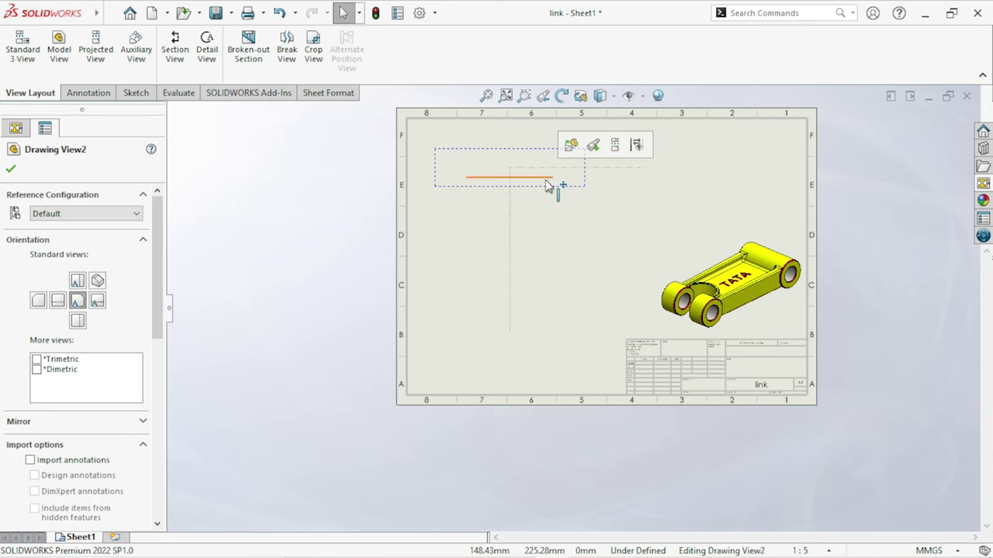
pyautogui.scroll(-1, 594, 326)
pyautogui.scroll(1, 594, 326)
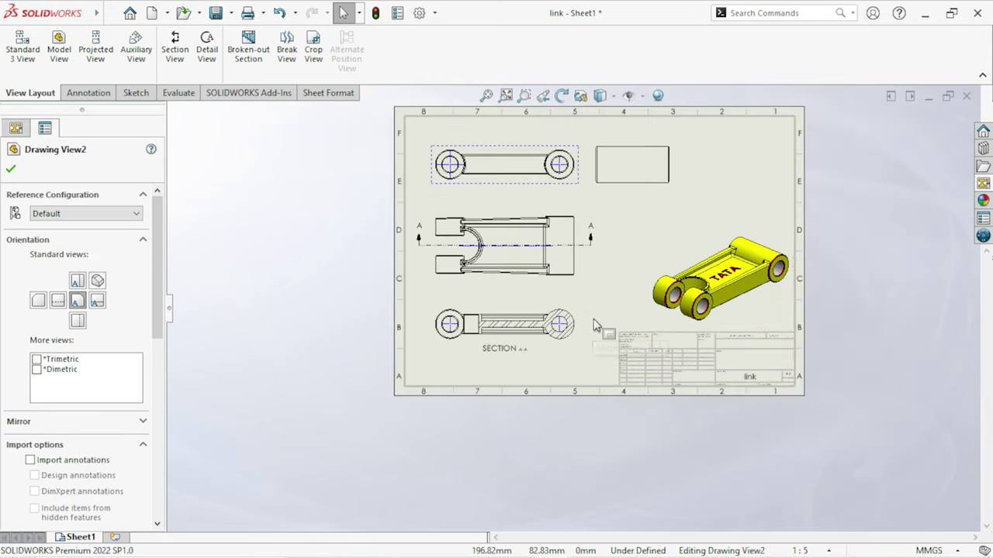
pyautogui.scroll(-1, 693, 223)
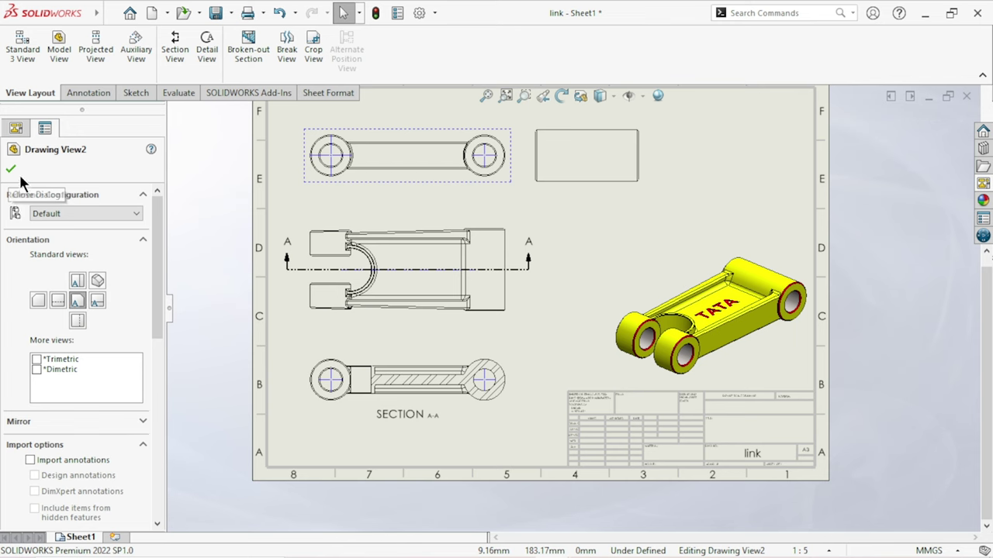
pyautogui.click(11, 171)
# Apply Section A-A's ANSI32 (Steel) crosshatch to the whole component
pyautogui.scroll(2, 407, 360)
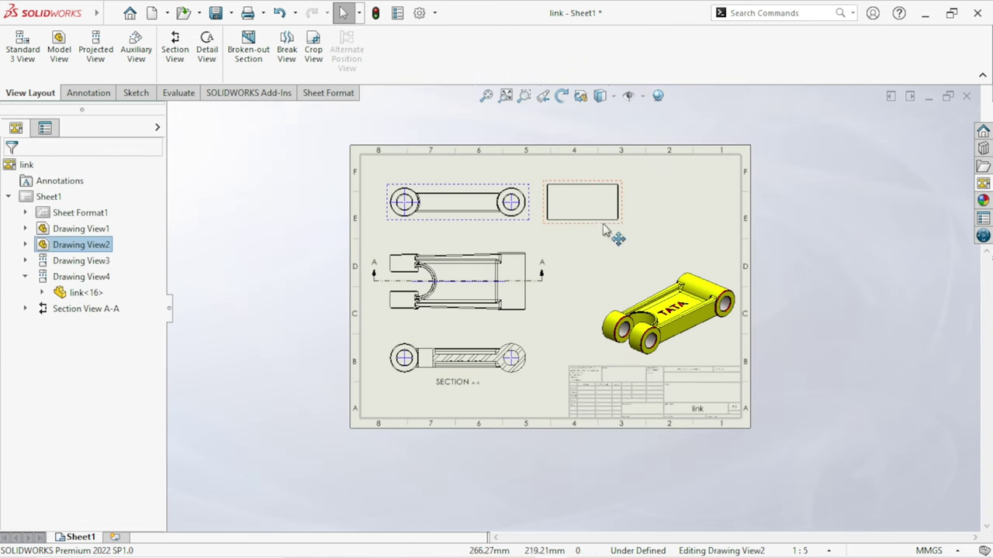
pyautogui.scroll(-3, 613, 236)
pyautogui.scroll(-2, 423, 427)
pyautogui.scroll(3, 430, 427)
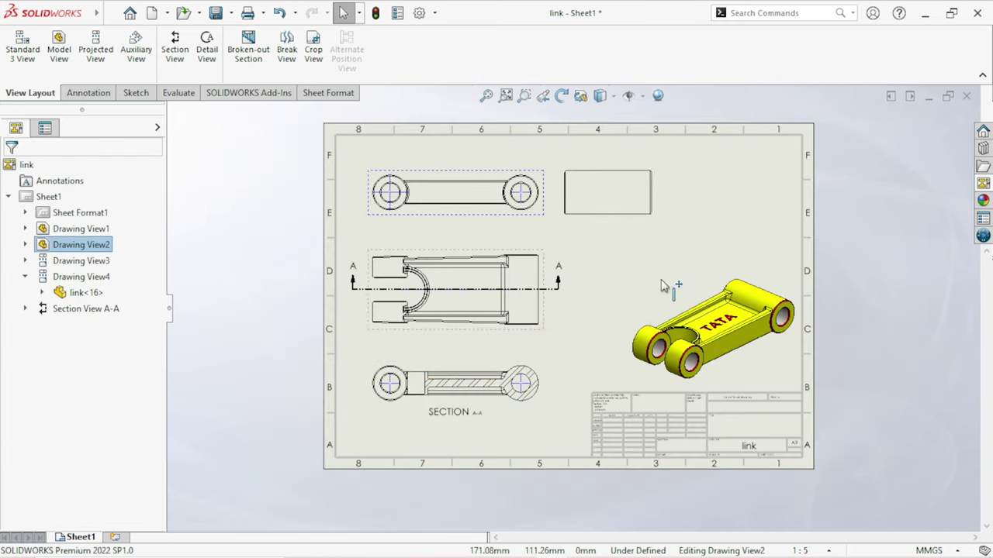
pyautogui.scroll(1, 843, 260)
pyautogui.scroll(-1, 843, 262)
pyautogui.scroll(-3, 349, 399)
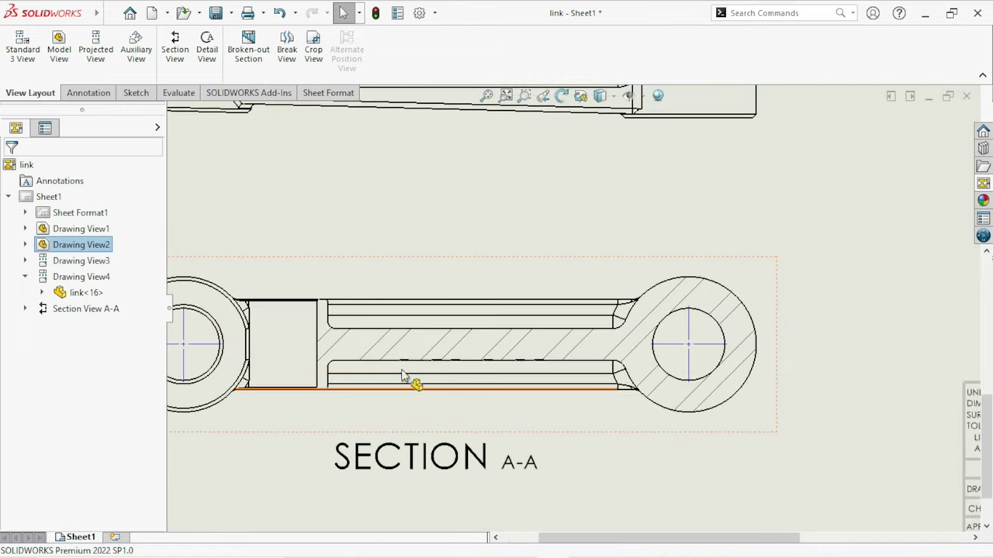
pyautogui.scroll(-2, 613, 357)
pyautogui.scroll(1, 483, 239)
pyautogui.scroll(1, 610, 257)
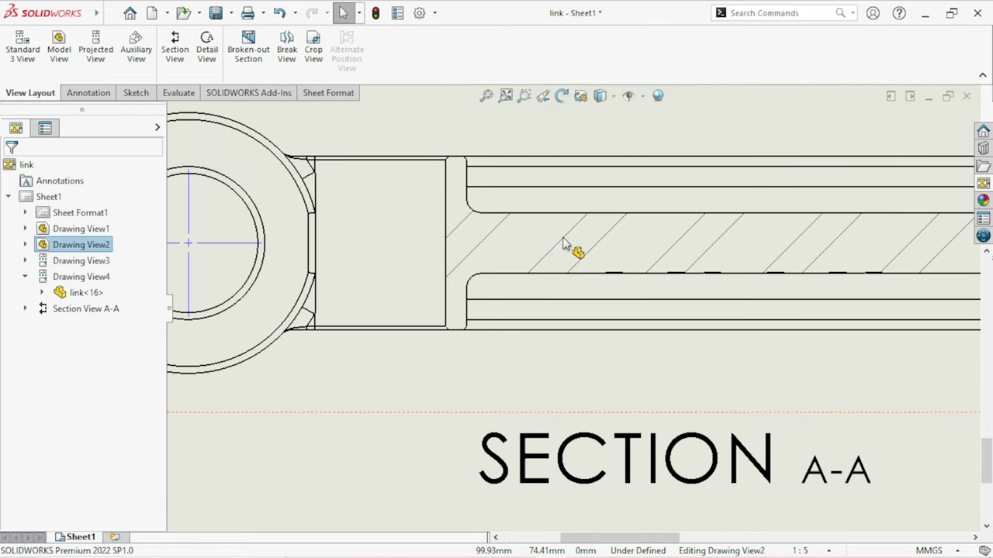
pyautogui.click(564, 242)
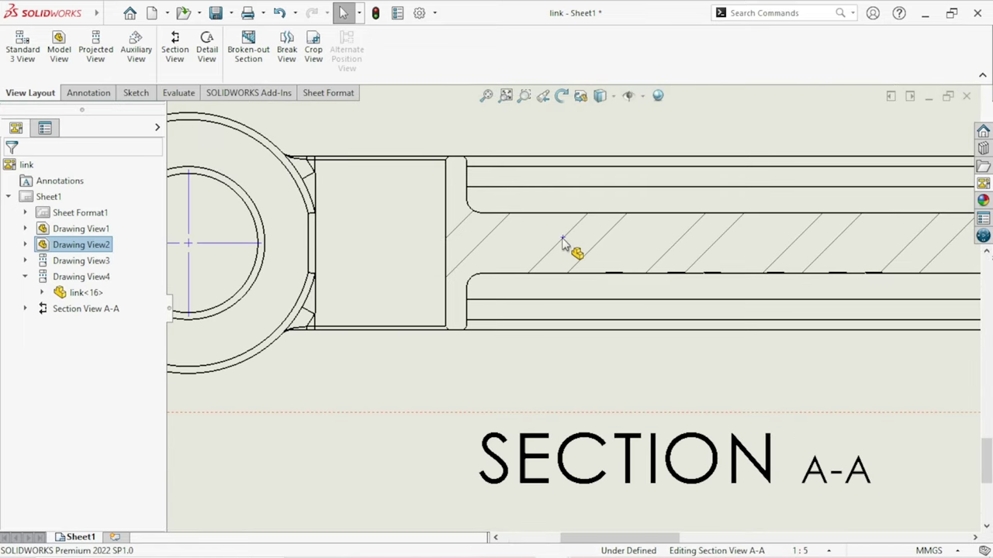
pyautogui.click(564, 243)
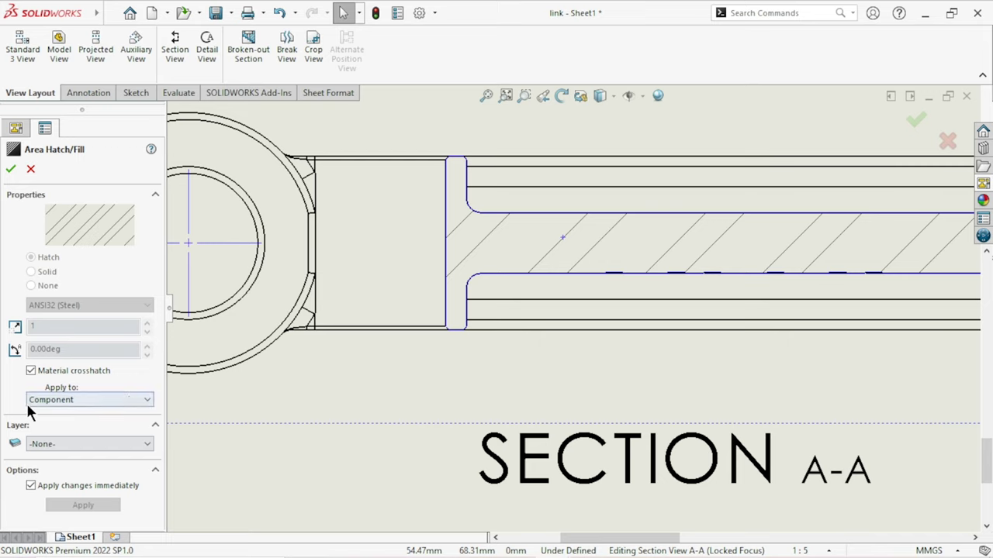
pyautogui.click(134, 408)
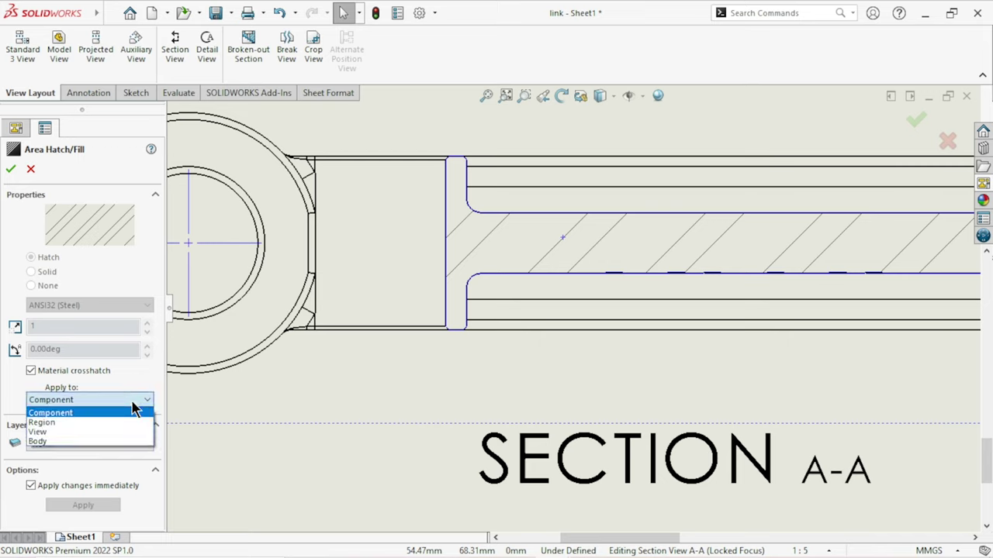
pyautogui.click(134, 411)
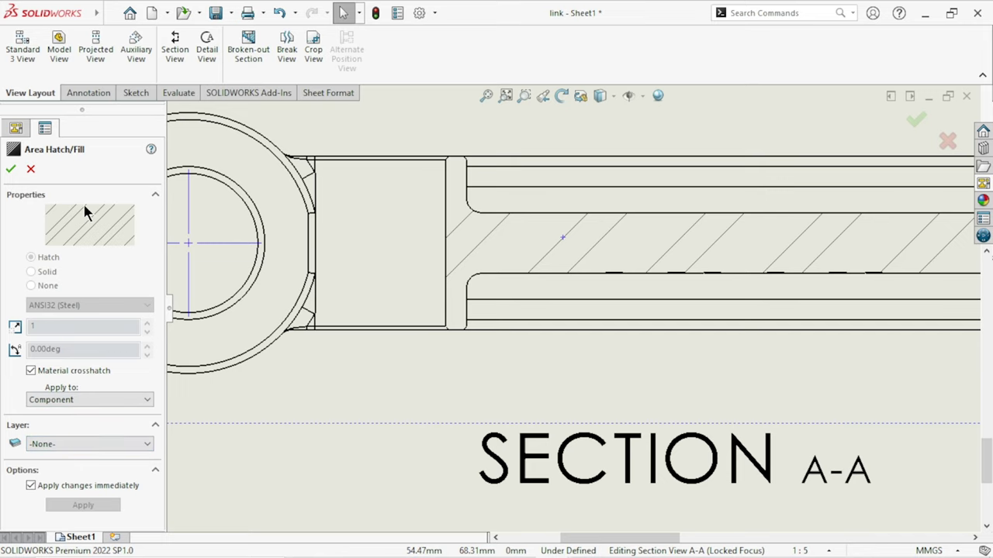
pyautogui.click(11, 170)
# Start a new section view from the View Layout tab
pyautogui.scroll(5, 423, 353)
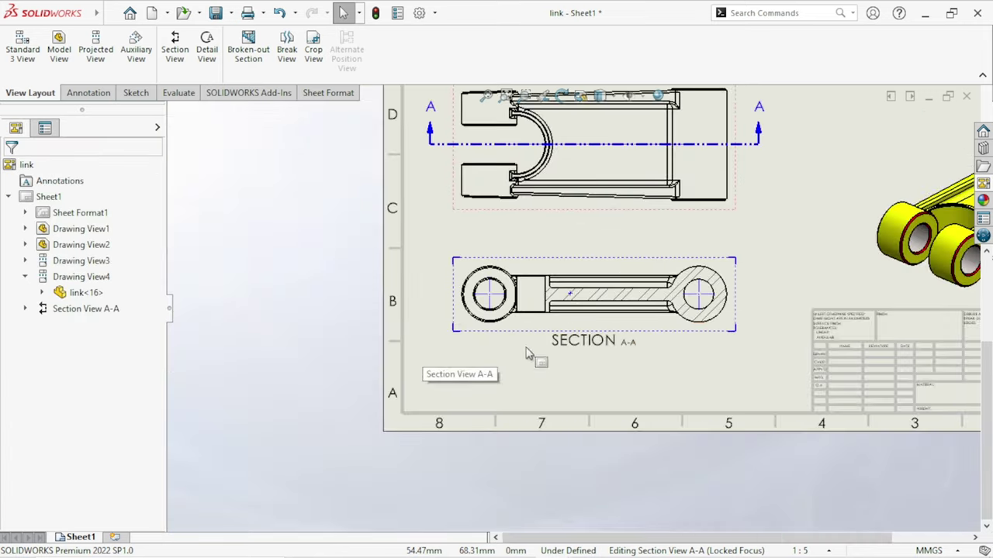
pyautogui.scroll(-2, 698, 291)
pyautogui.scroll(2, 618, 298)
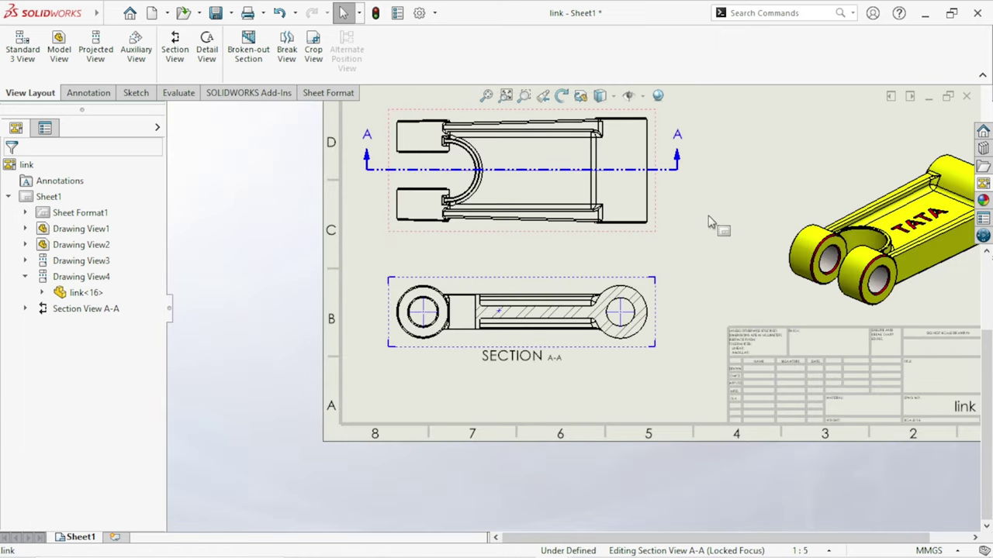
pyautogui.scroll(2, 725, 205)
pyautogui.scroll(-2, 632, 252)
pyautogui.scroll(2, 632, 252)
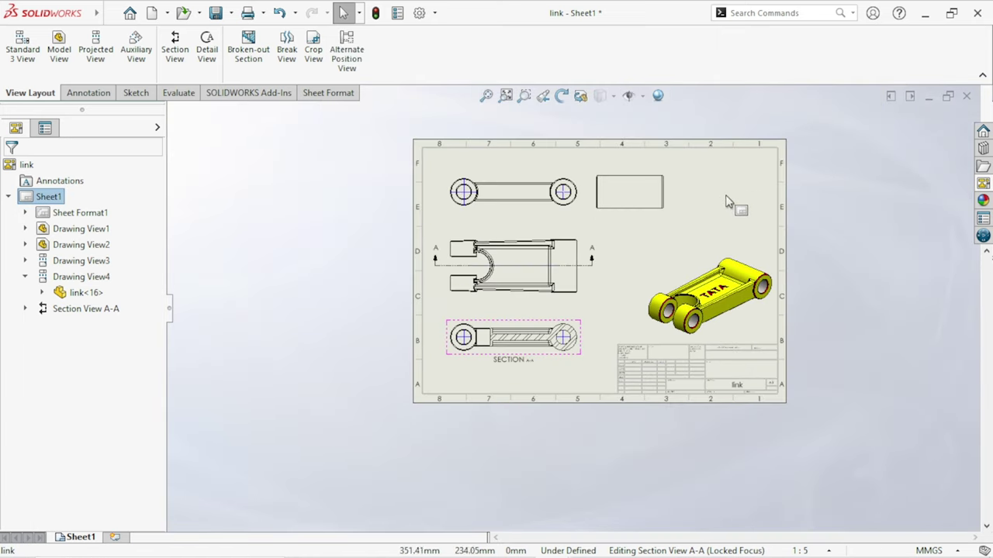
pyautogui.scroll(-1, 731, 200)
pyautogui.scroll(-1, 613, 314)
pyautogui.scroll(-1, 601, 322)
pyautogui.scroll(-1, 519, 327)
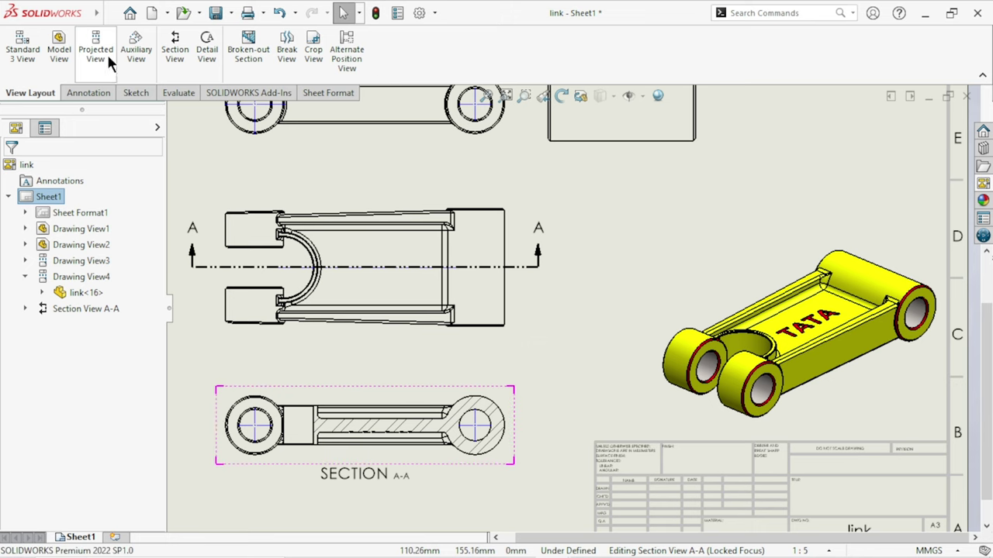
pyautogui.click(175, 48)
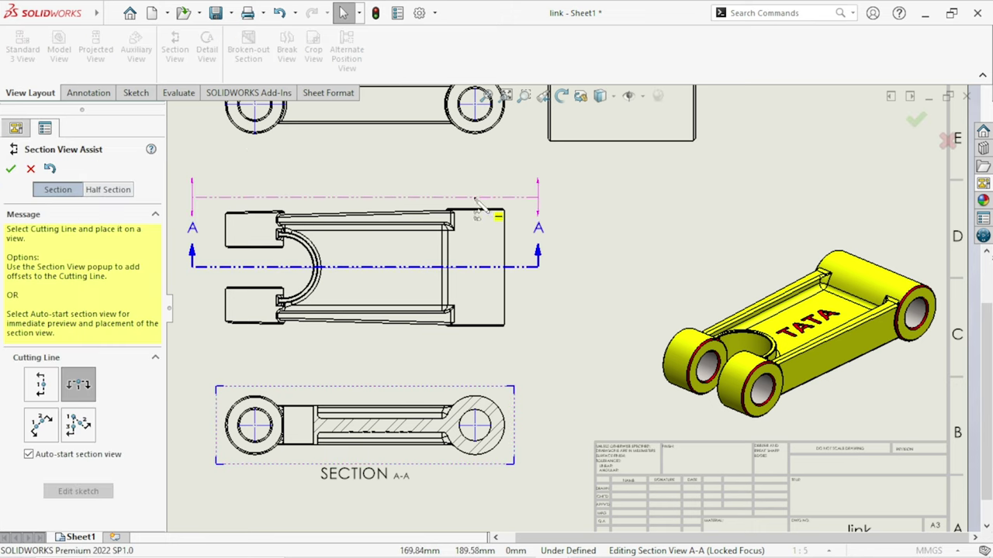
# Cut vertically through Section A-A's right eye and place SECTION B-B to its right
pyautogui.click(42, 382)
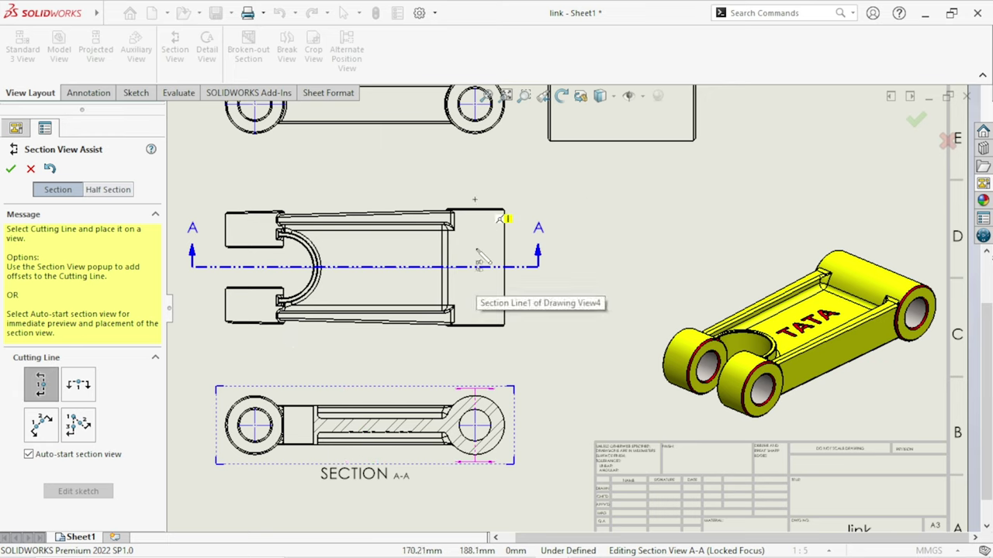
pyautogui.click(475, 425)
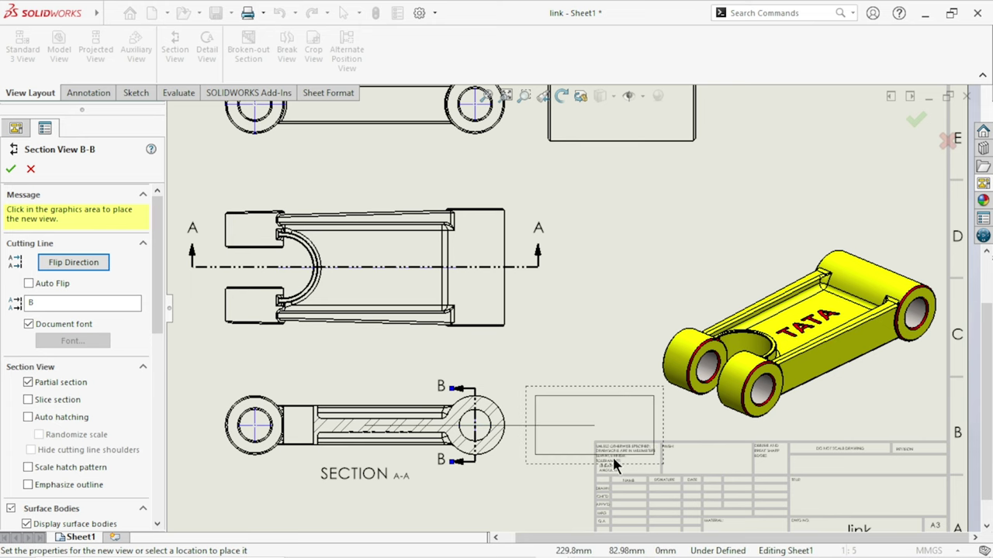
pyautogui.click(606, 446)
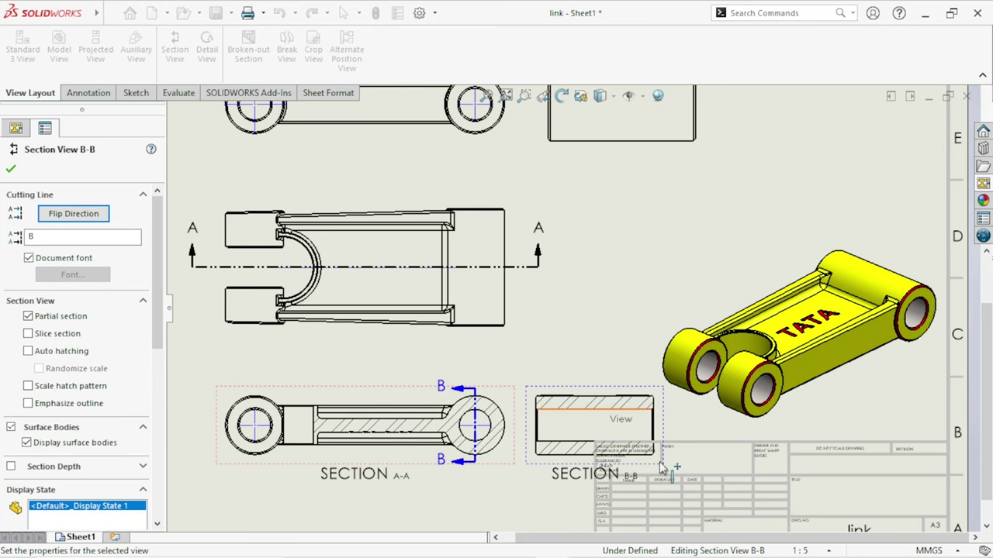
pyautogui.scroll(-5, 660, 466)
pyautogui.scroll(2, 660, 461)
pyautogui.scroll(2, 660, 460)
pyautogui.scroll(2, 591, 434)
pyautogui.scroll(1, 503, 390)
pyautogui.scroll(-1, 505, 397)
pyautogui.scroll(-1, 574, 396)
pyautogui.scroll(-1, 650, 394)
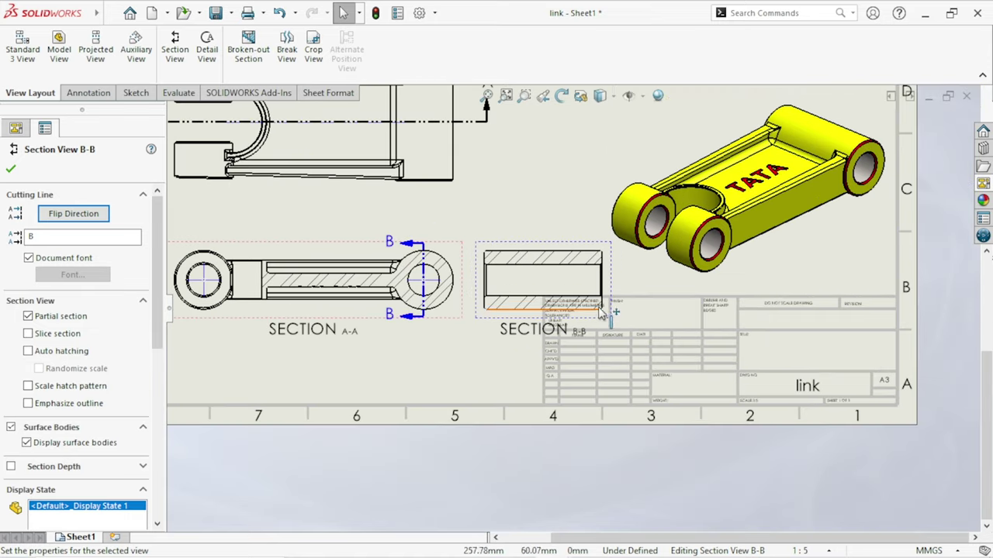
pyautogui.click(387, 365)
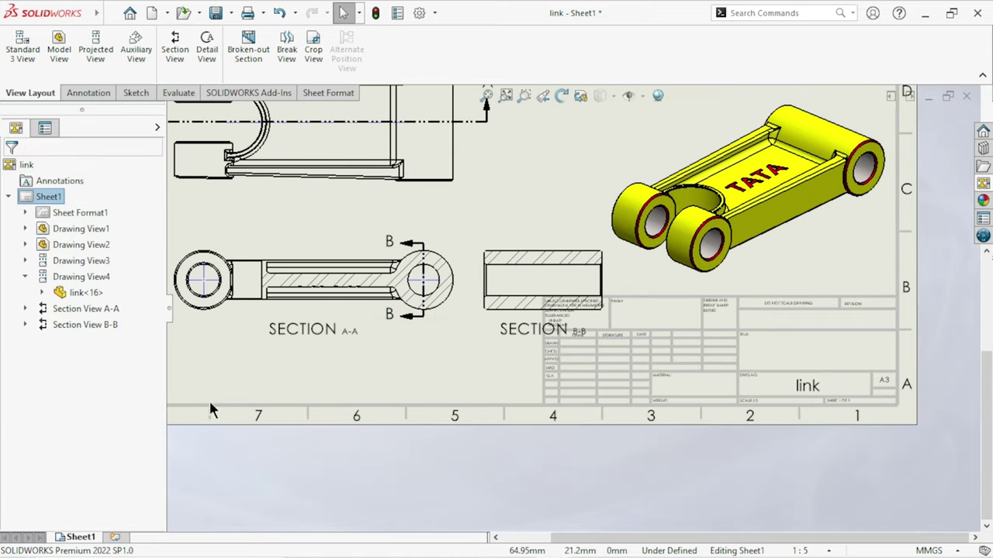
# Break Section B-B's alignment with its parent Section A-A view
pyautogui.moveTo(500, 247); pyautogui.dragTo(489, 346)
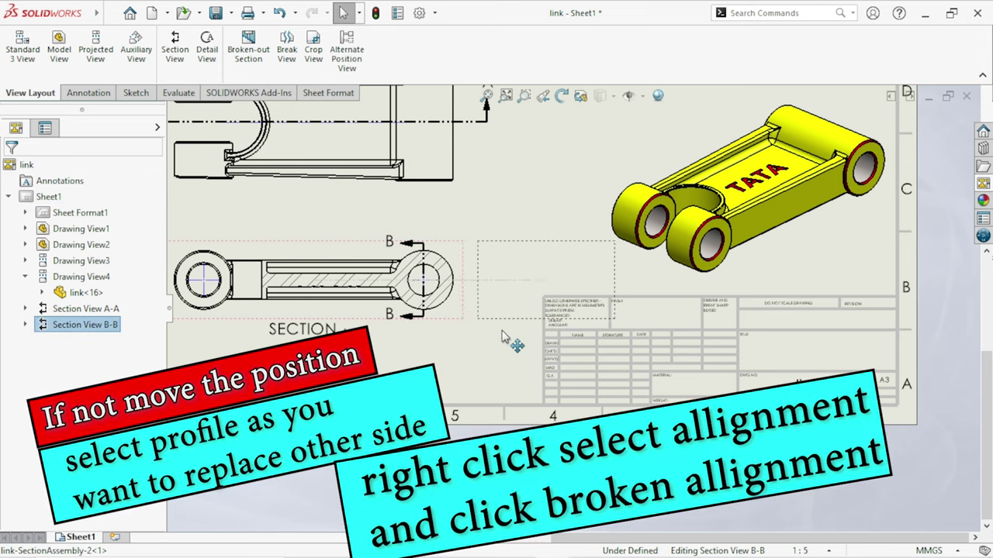
pyautogui.moveTo(502, 336); pyautogui.dragTo(481, 357)
pyautogui.click(524, 413)
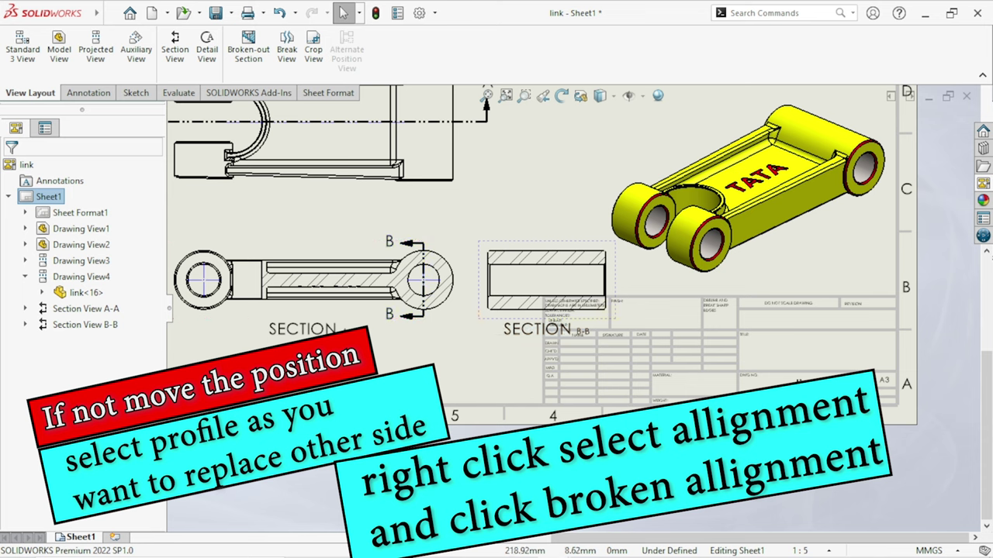
pyautogui.click(525, 248)
pyautogui.rightClick(524, 248)
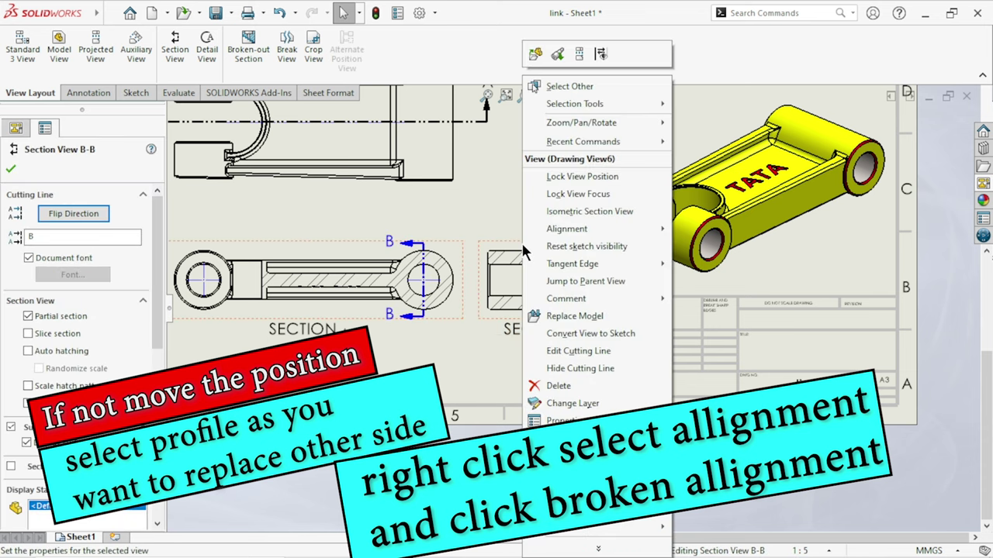
pyautogui.moveTo(567, 229)
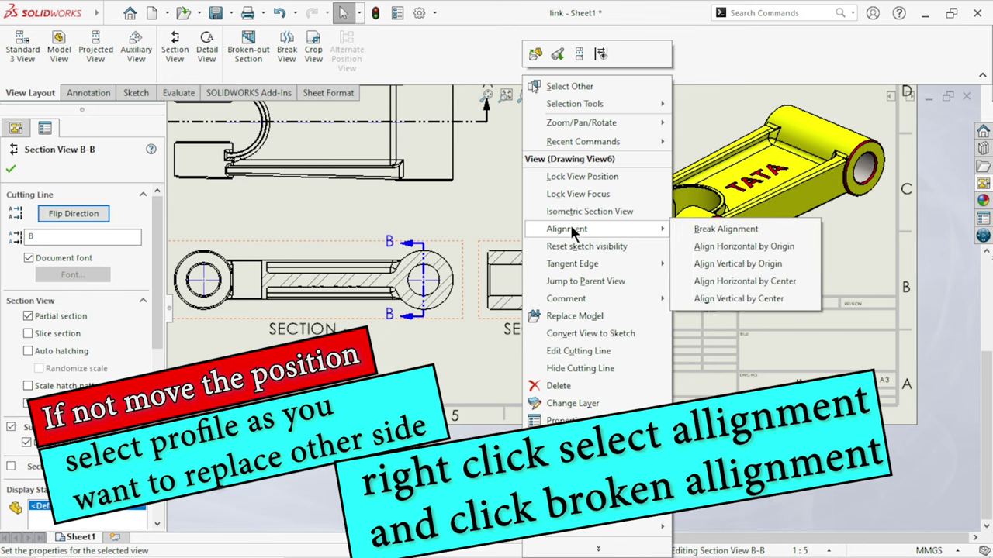
pyautogui.click(700, 229)
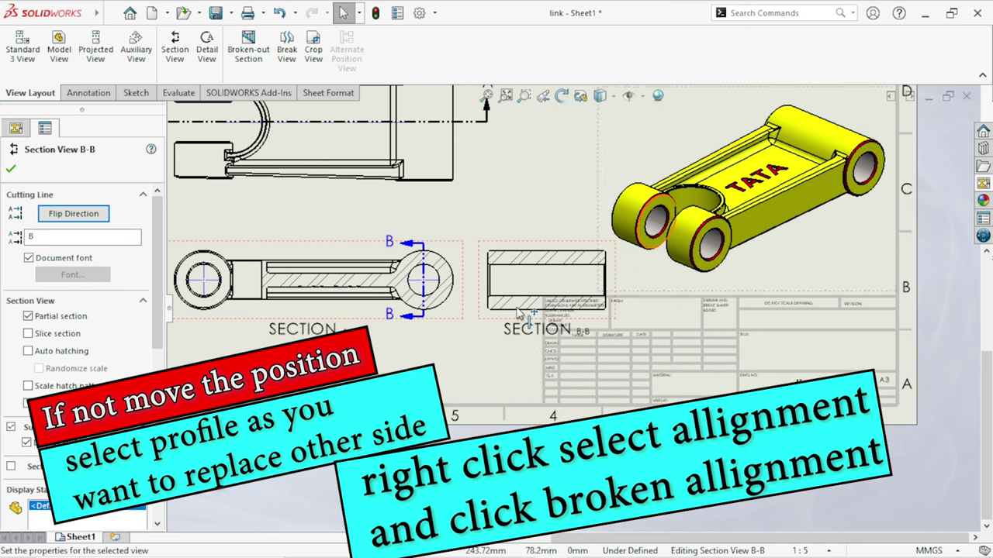
# Move Section B-B to the sheet's upper-right corner above the isometric view
pyautogui.press('f')
pyautogui.scroll(-3, 667, 190)
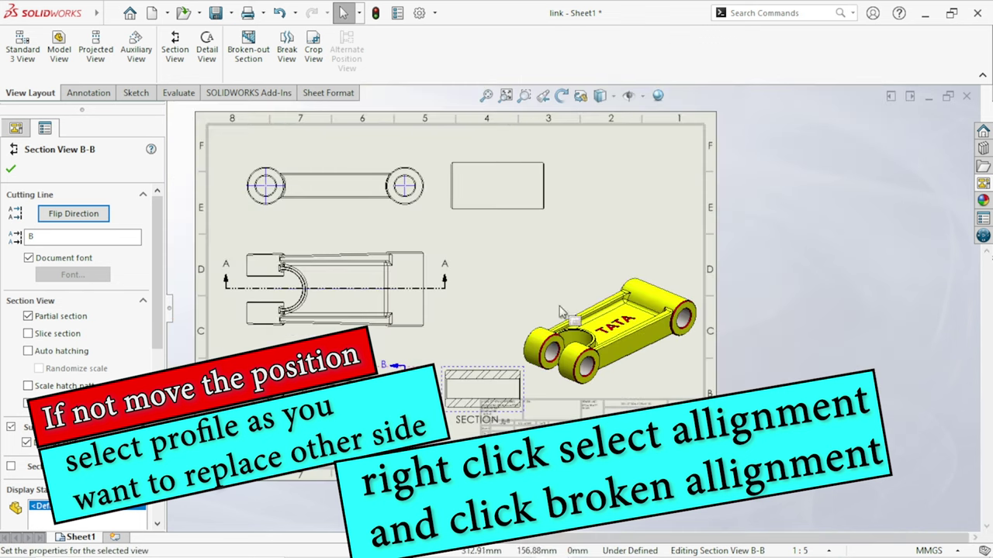
pyautogui.moveTo(497, 392); pyautogui.dragTo(543, 283)
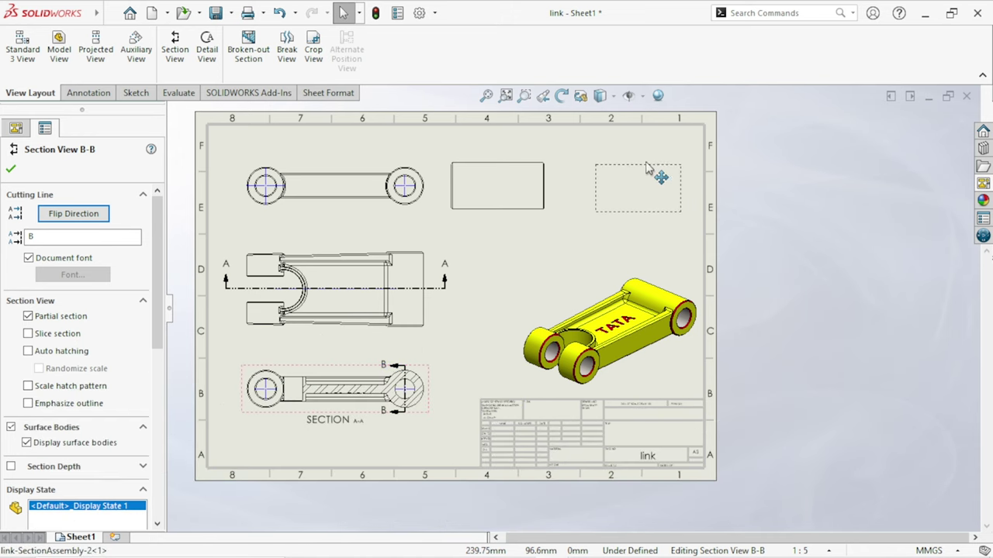
pyautogui.click(643, 167)
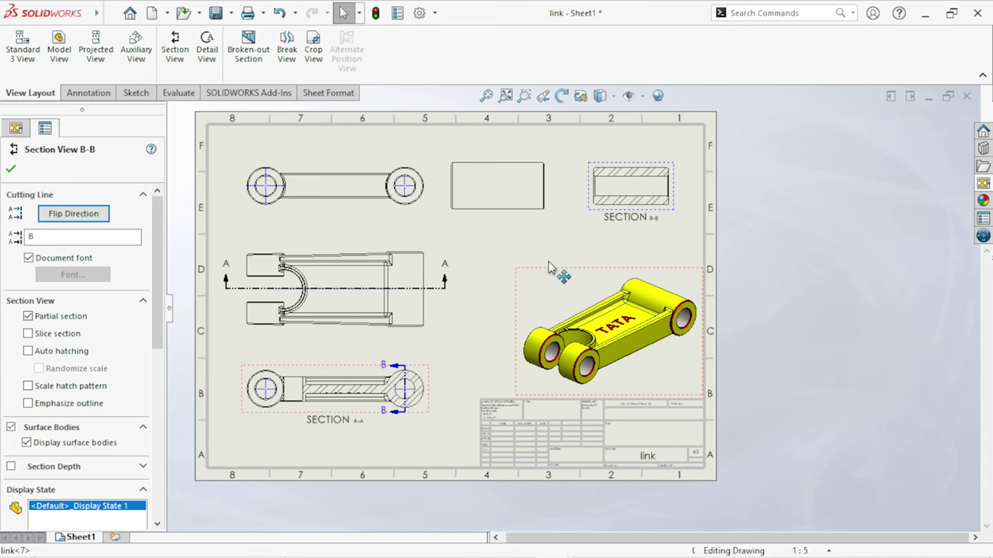
pyautogui.scroll(2, 499, 442)
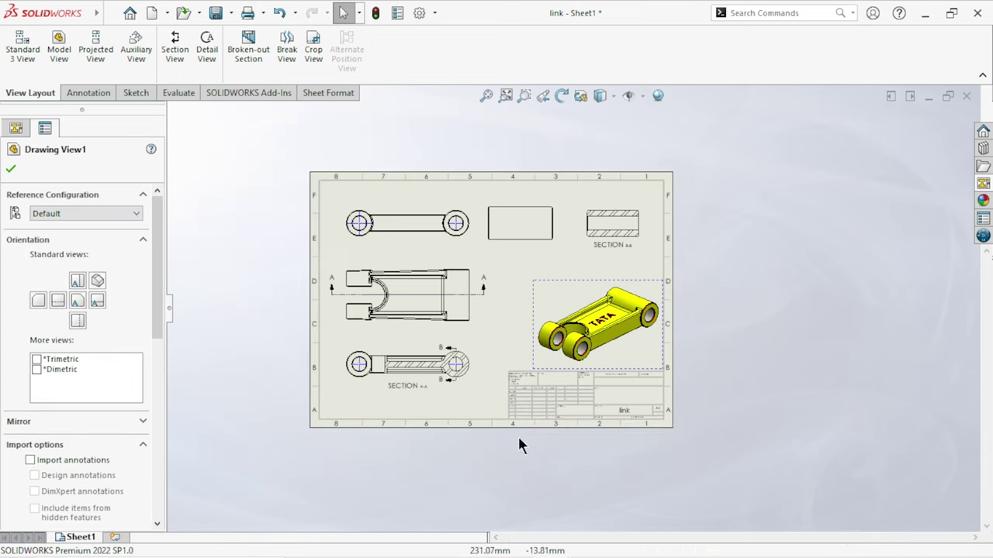
pyautogui.scroll(-2, 521, 436)
pyautogui.click(408, 439)
pyautogui.press('f')
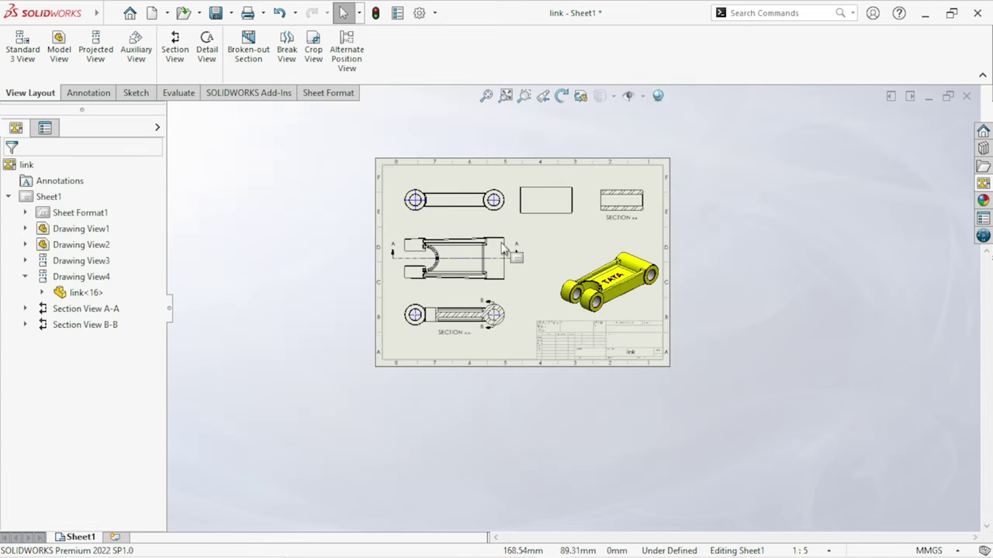
pyautogui.scroll(-1, 547, 393)
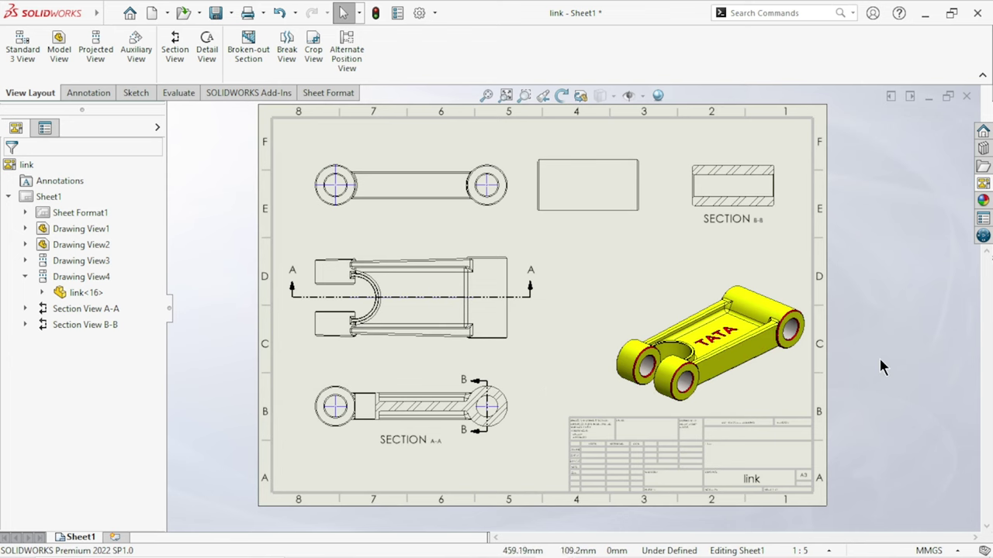
pyautogui.scroll(-1, 264, 391)
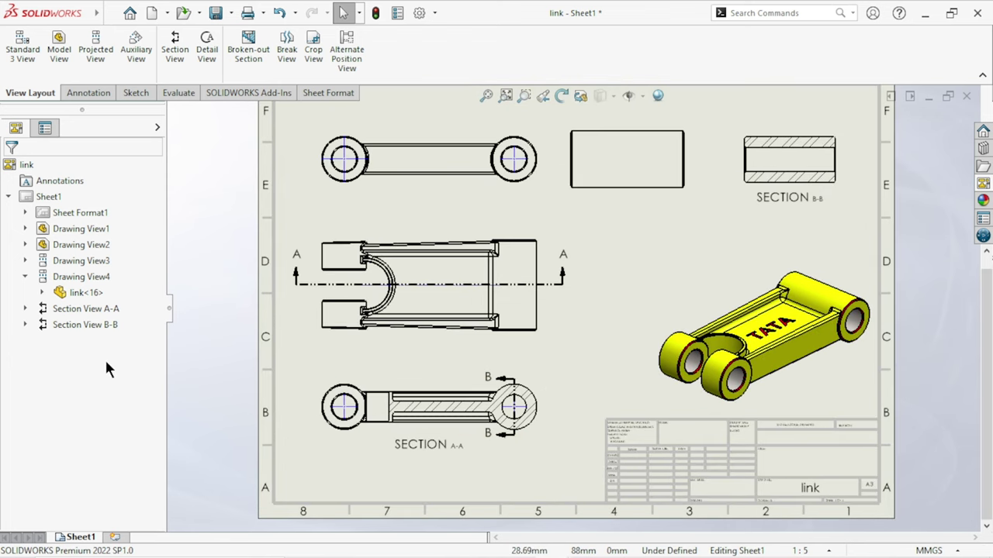
# Cut vertically near the top view's left end and place SECTION C-C to its right
pyautogui.click(174, 43)
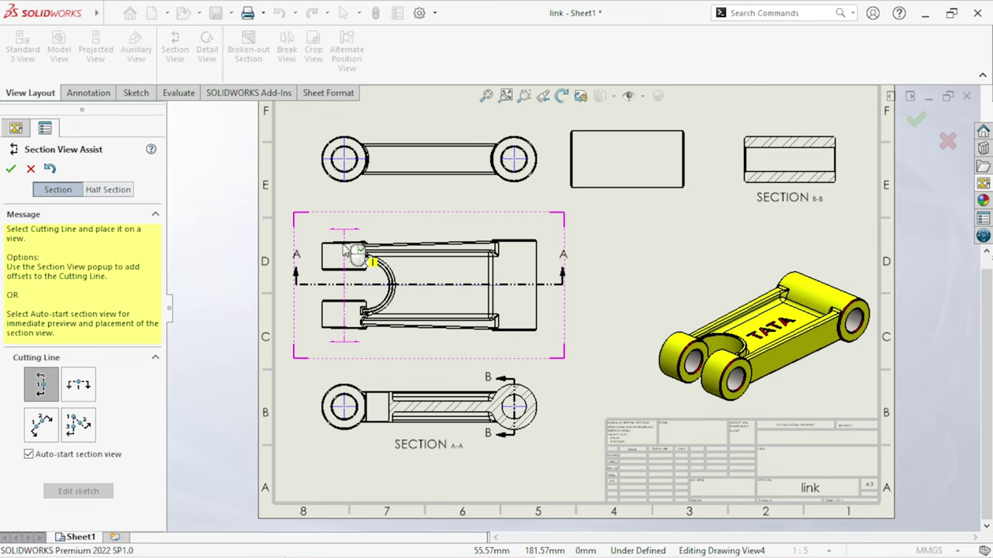
pyautogui.click(344, 248)
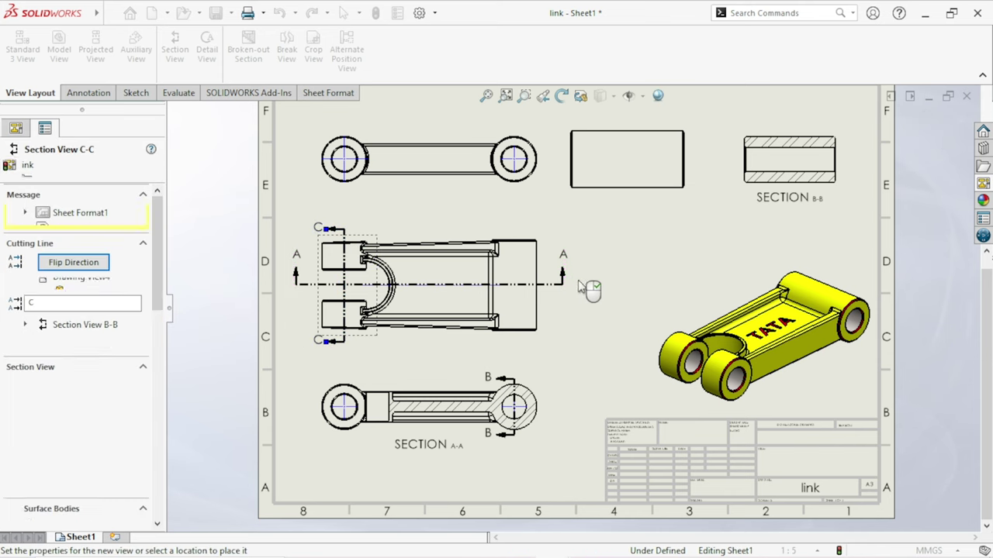
pyautogui.click(627, 285)
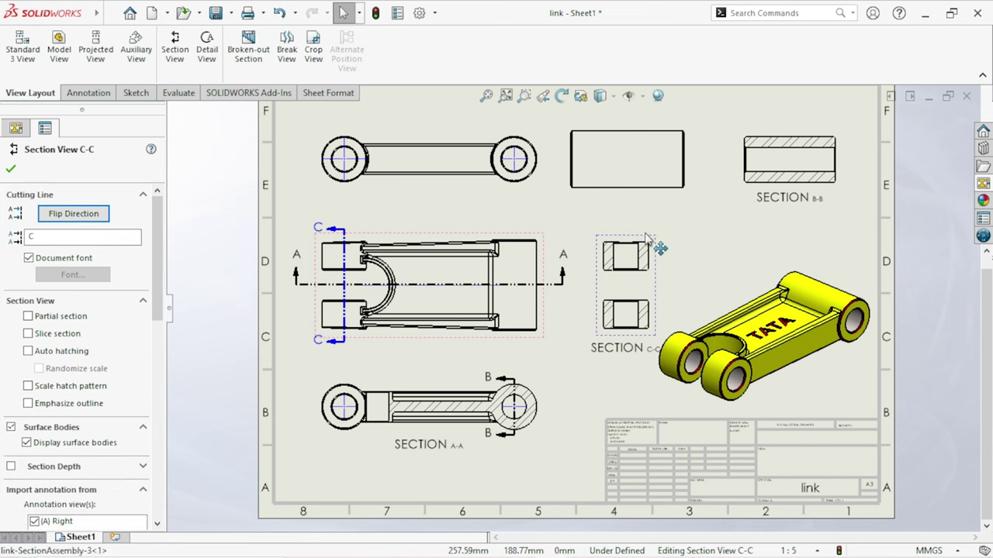
pyautogui.moveTo(647, 248); pyautogui.dragTo(640, 248)
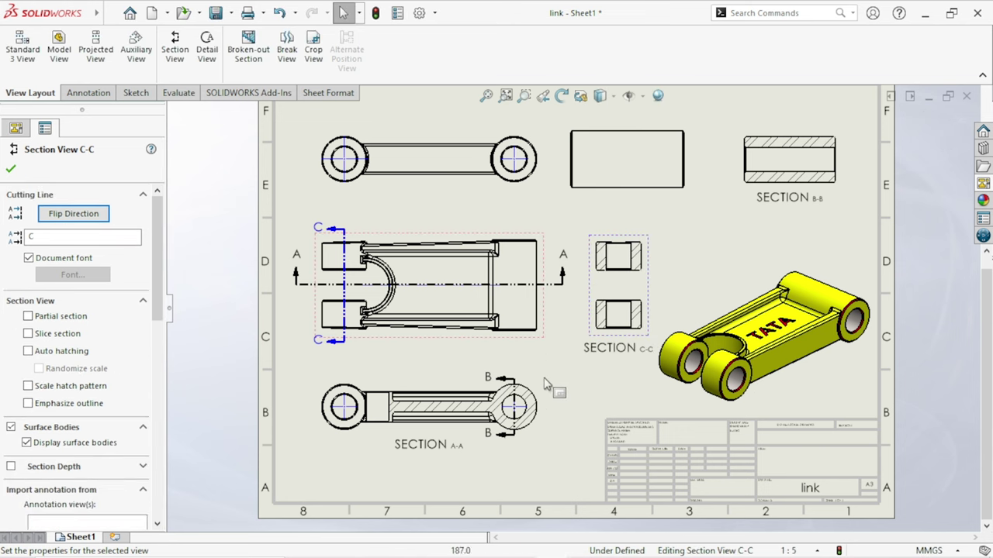
pyautogui.click(565, 393)
pyautogui.scroll(3, 565, 392)
pyautogui.scroll(-1, 722, 291)
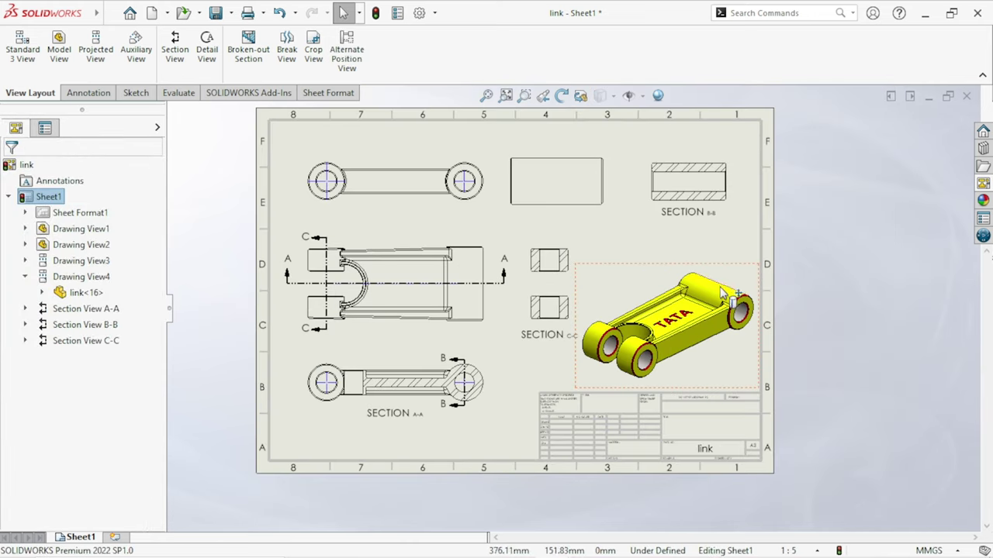
pyautogui.scroll(-1, 530, 281)
pyautogui.scroll(1, 543, 295)
pyautogui.scroll(1, 620, 326)
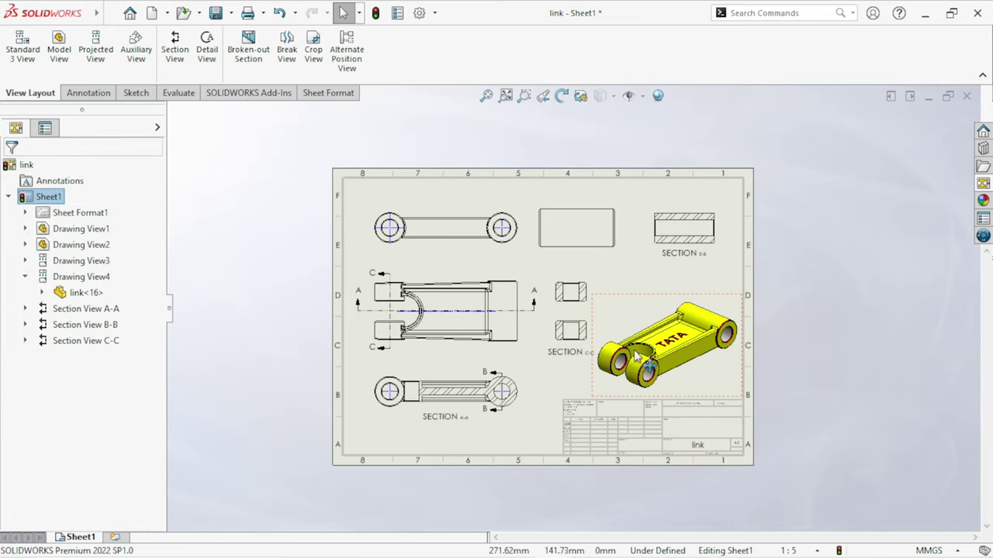
pyautogui.scroll(-1, 640, 364)
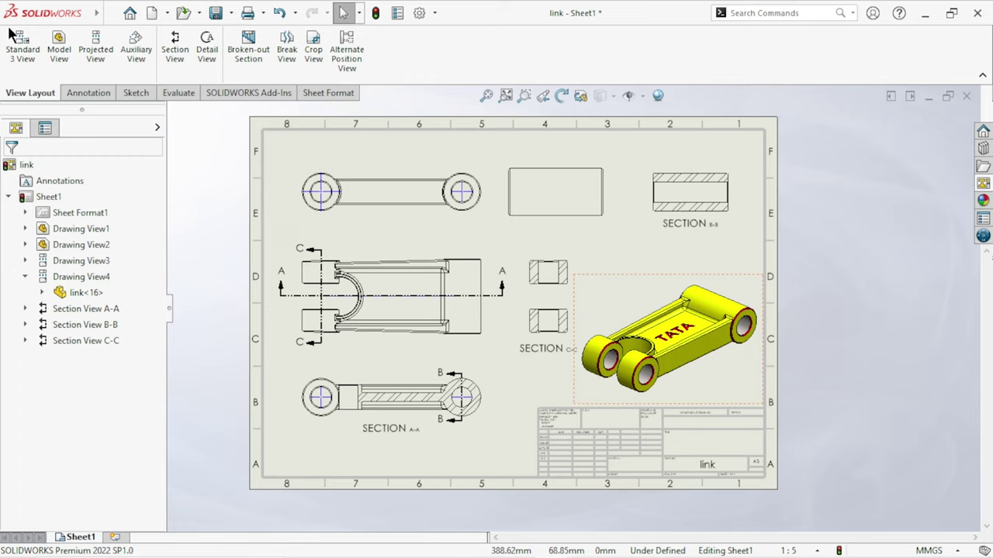
# Import the model's design annotations into the top view, Drawing View2
pyautogui.click(383, 191)
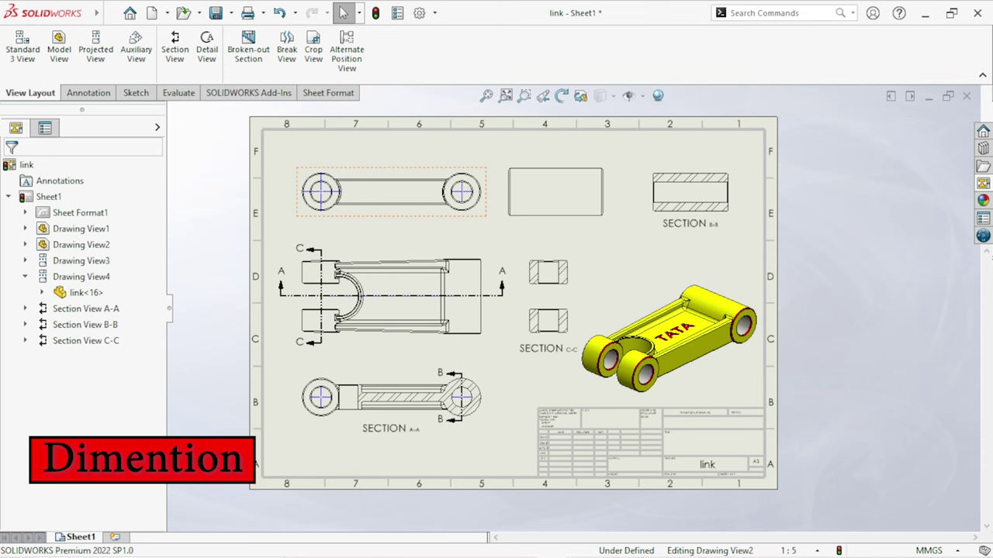
pyautogui.scroll(-2, 423, 252)
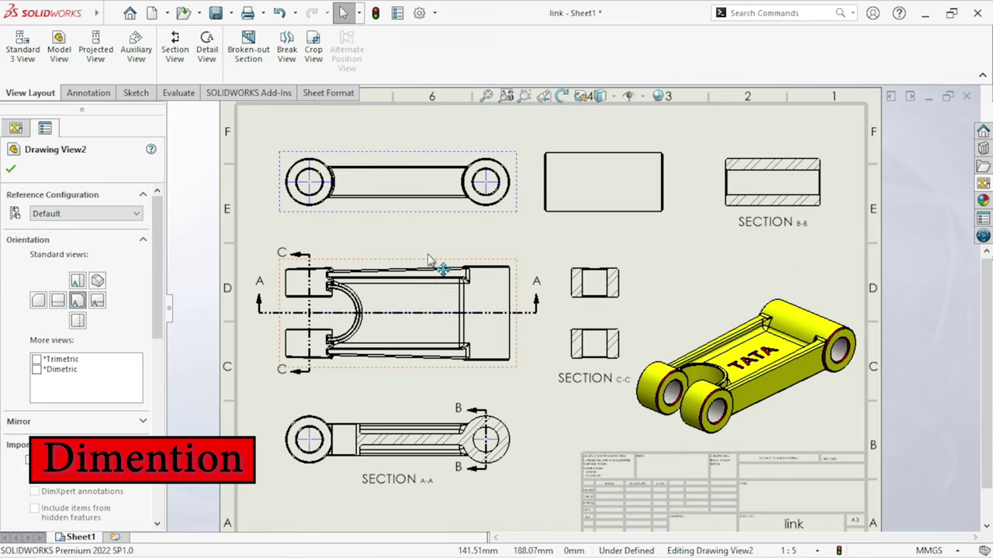
pyautogui.moveTo(154, 275); pyautogui.dragTo(163, 344)
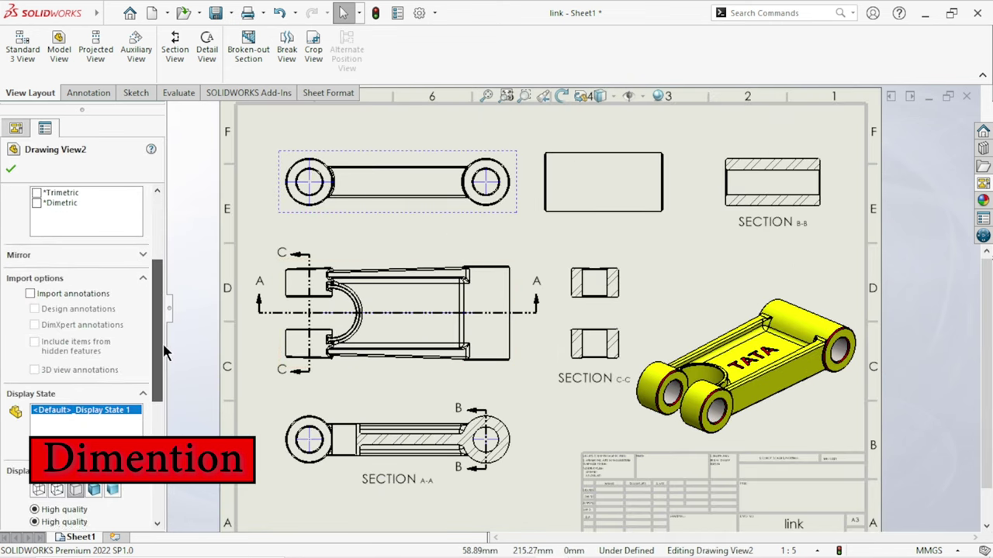
pyautogui.click(33, 292)
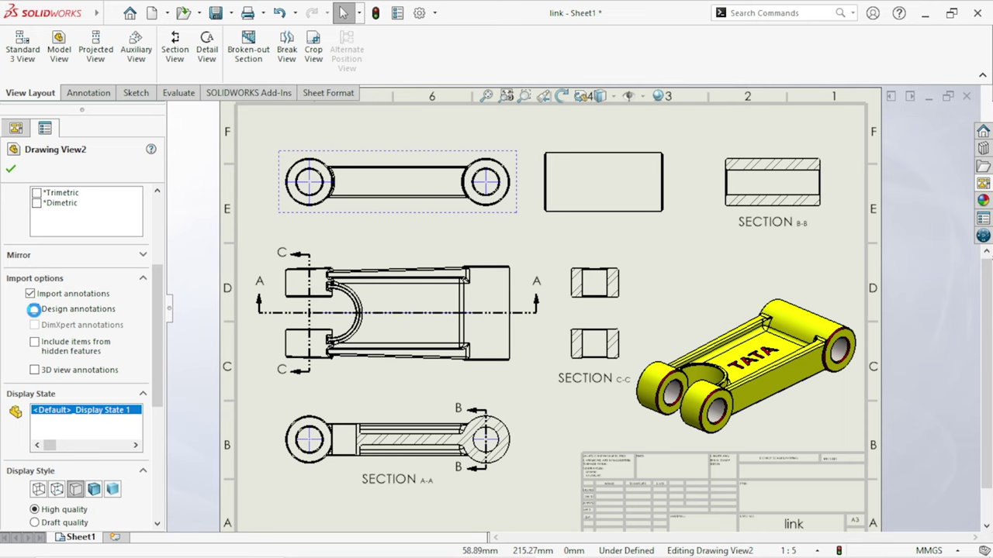
pyautogui.click(34, 310)
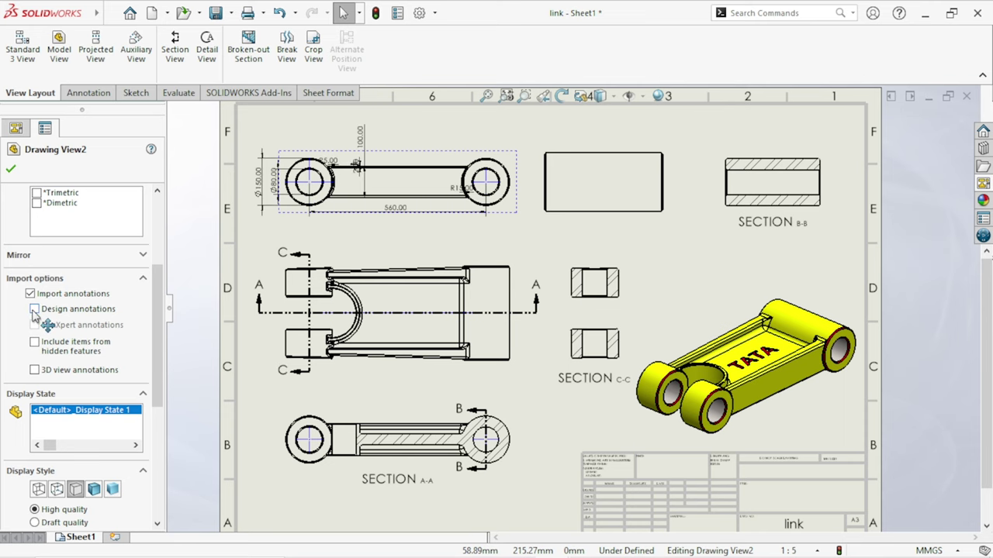
# Shift the 100.00 dimension slightly to the right
pyautogui.scroll(-2, 375, 179)
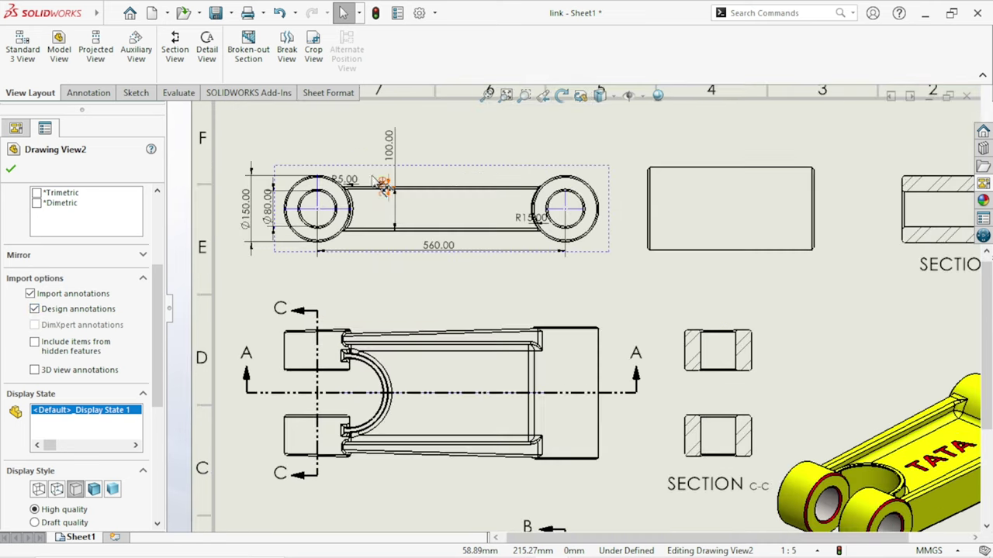
pyautogui.scroll(-1, 476, 313)
pyautogui.scroll(3, 476, 313)
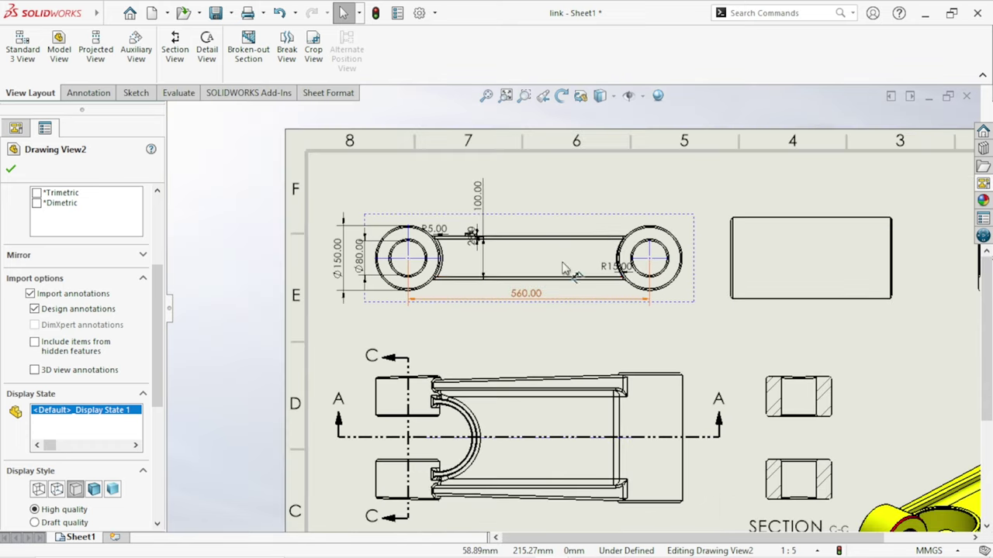
pyautogui.scroll(-2, 525, 288)
pyautogui.scroll(-1, 478, 264)
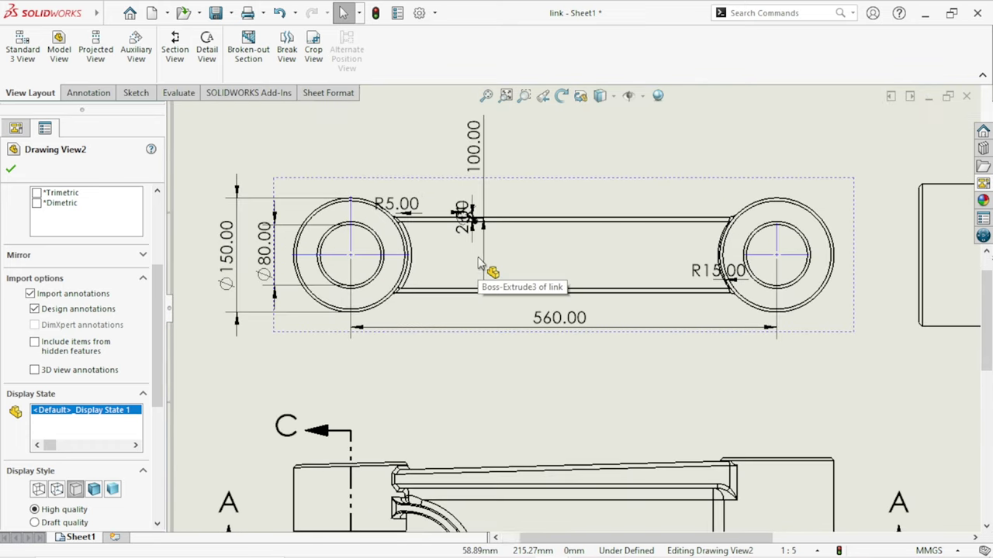
pyautogui.scroll(1, 488, 262)
pyautogui.moveTo(513, 206); pyautogui.dragTo(538, 213)
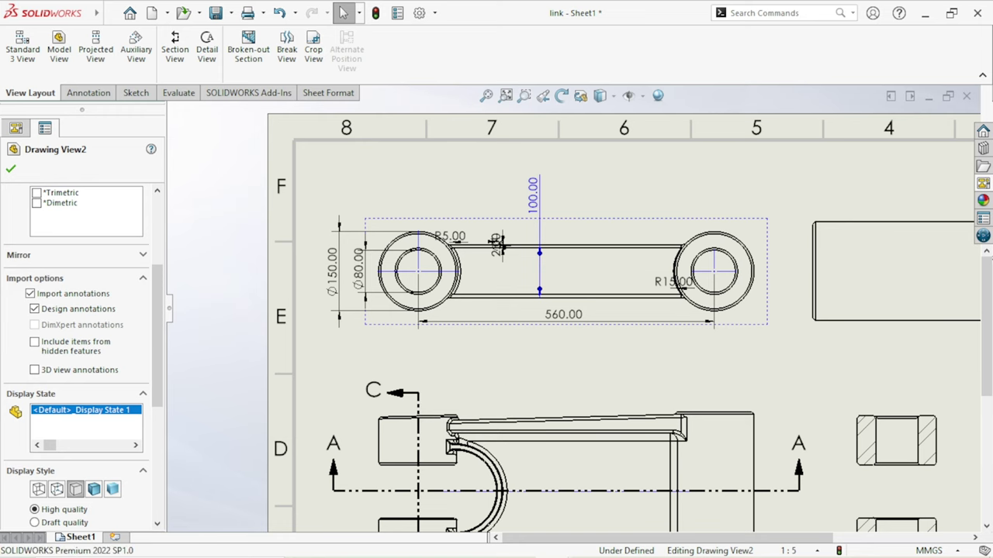
pyautogui.scroll(-5, 539, 297)
# Move R15.00 out to the lower right and 2.00 above the bar
pyautogui.scroll(3, 646, 301)
pyautogui.scroll(2, 655, 315)
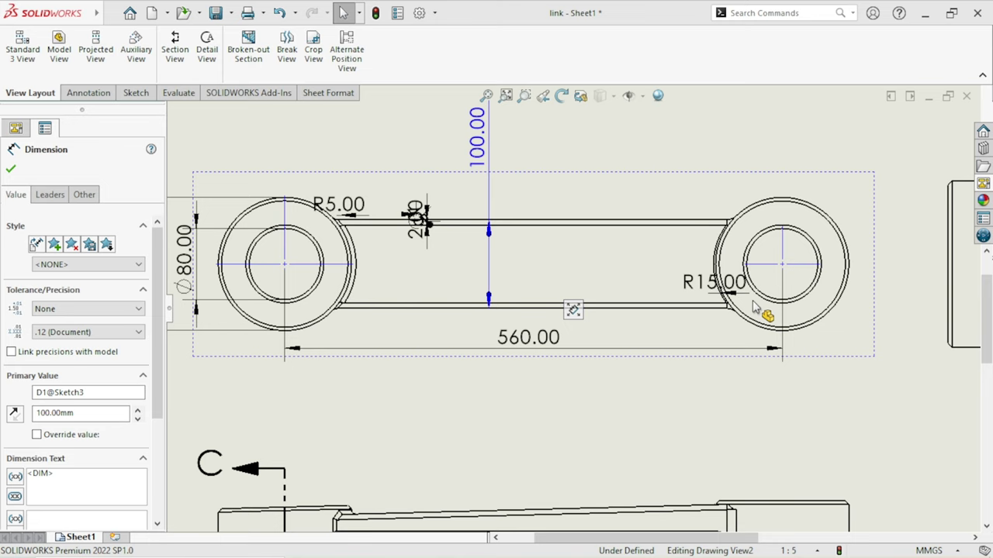
pyautogui.moveTo(687, 285)
pyautogui.mouseDown()
pyautogui.moveTo(638, 378)
pyautogui.moveTo(606, 377)
pyautogui.moveTo(618, 386)
pyautogui.mouseUp()
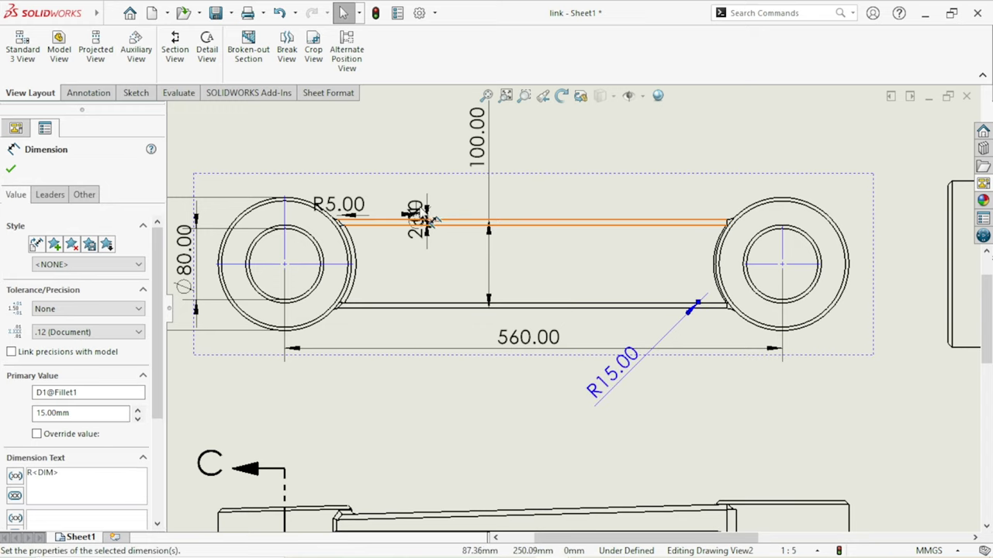
pyautogui.moveTo(419, 217); pyautogui.dragTo(447, 157)
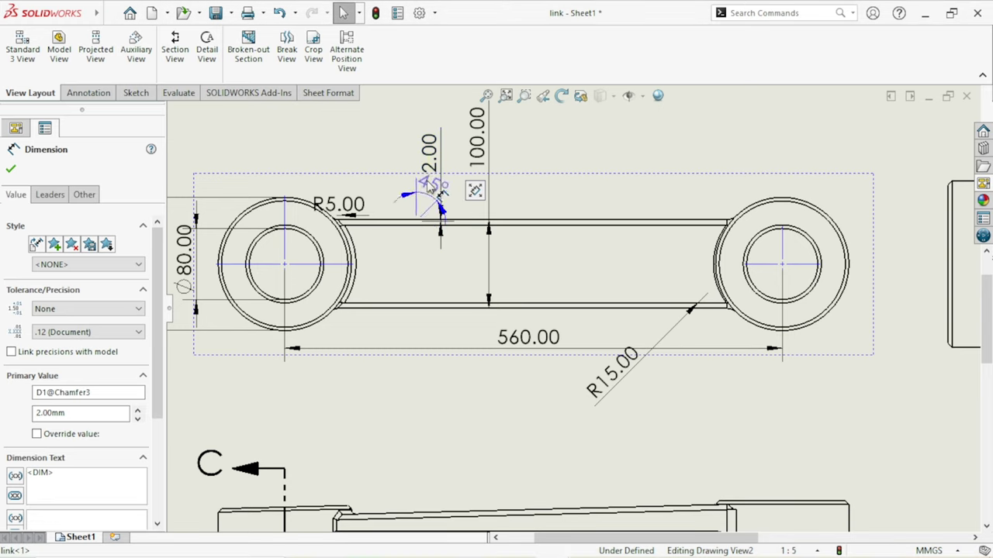
# Delete the 45° chamfer angle dimension and move R5.00 up and outward
pyautogui.click(429, 183)
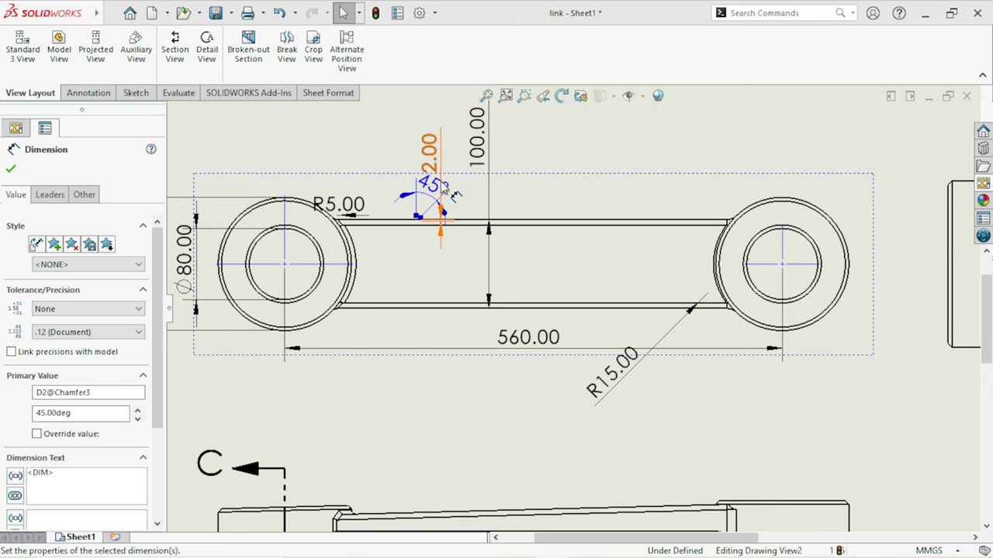
pyautogui.press('Delete')
pyautogui.click(437, 158)
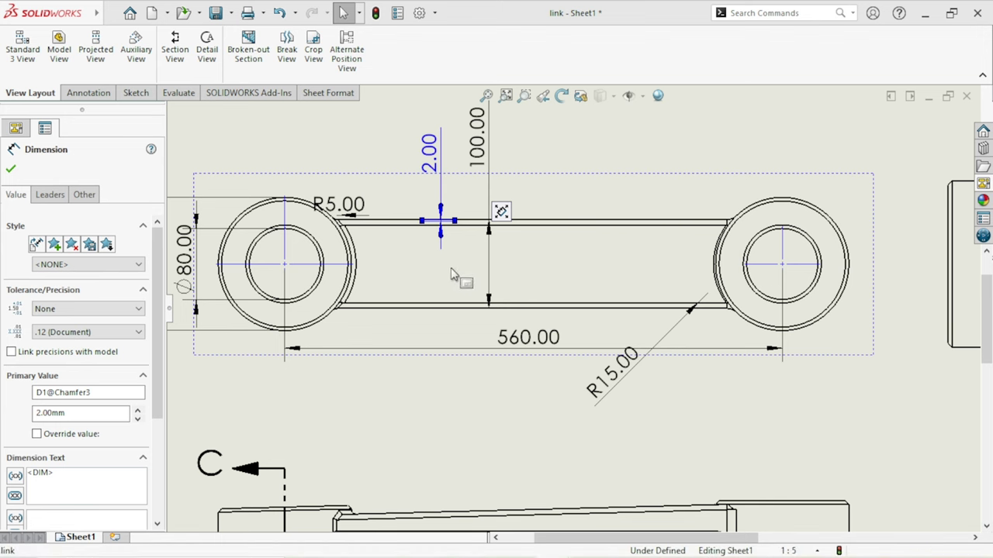
pyautogui.click(457, 276)
pyautogui.scroll(-2, 471, 256)
pyautogui.scroll(2, 471, 256)
pyautogui.click(454, 194)
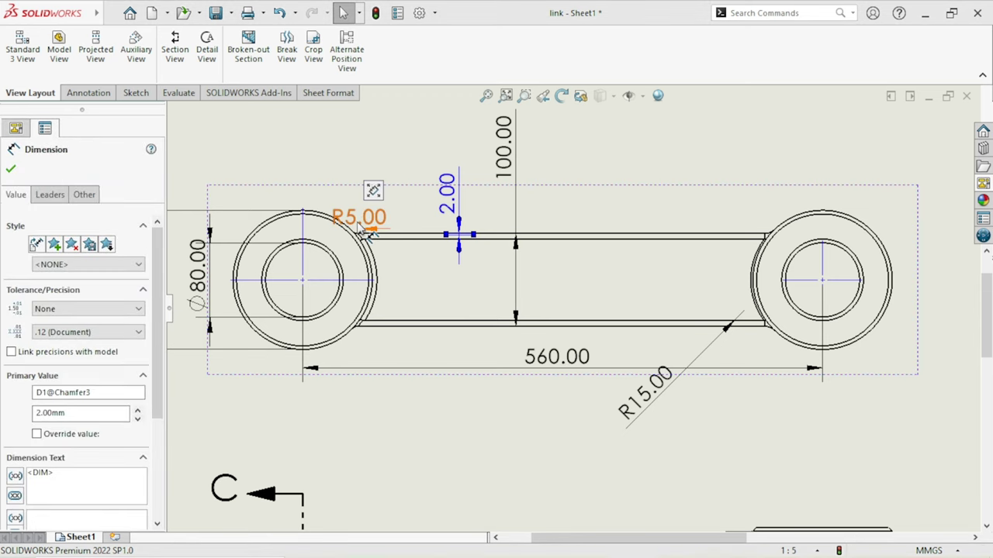
pyautogui.moveTo(363, 227); pyautogui.dragTo(386, 156)
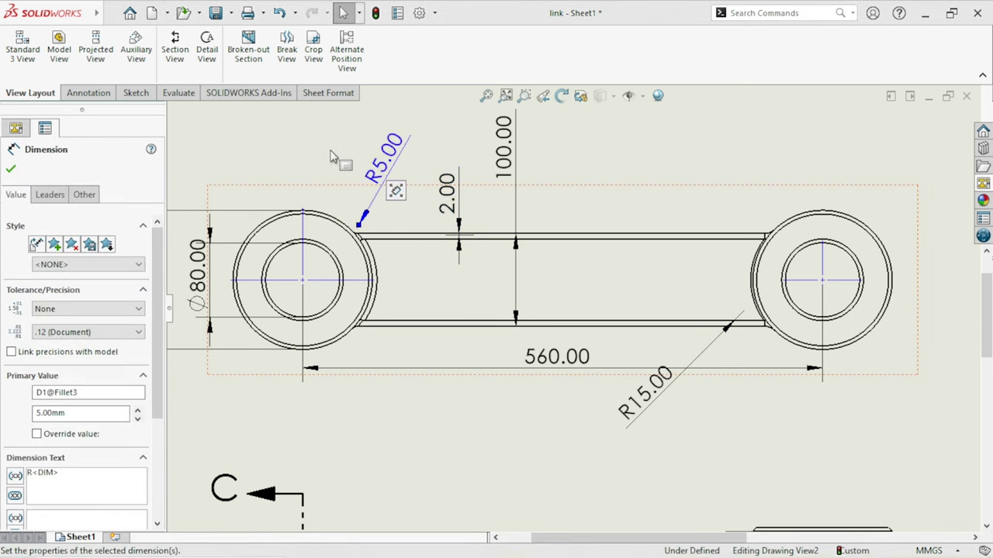
pyautogui.press('Escape')
pyautogui.scroll(4, 351, 301)
pyautogui.scroll(-1, 505, 305)
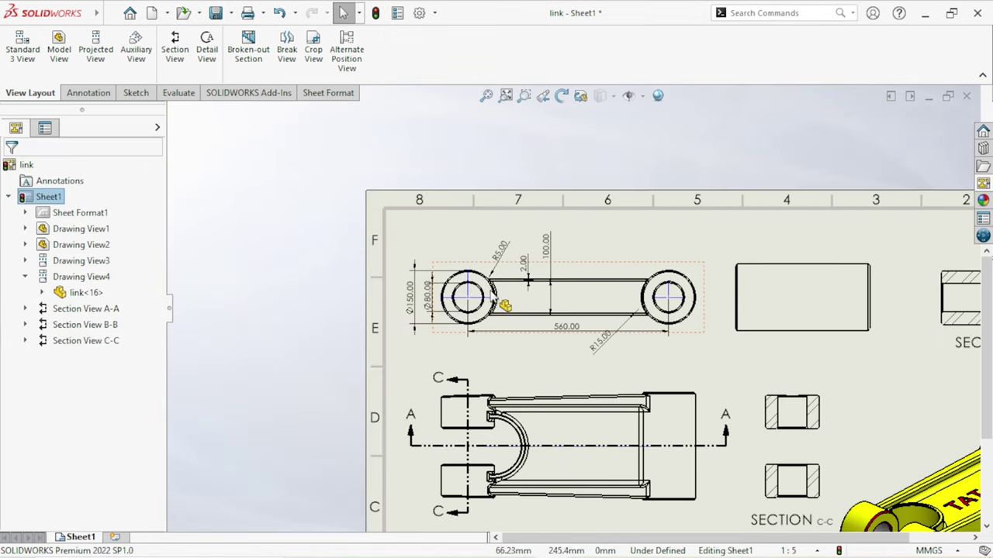
# Review Drawing View4's properties, confirming its custom 1:5 scale
pyautogui.scroll(-4, 488, 310)
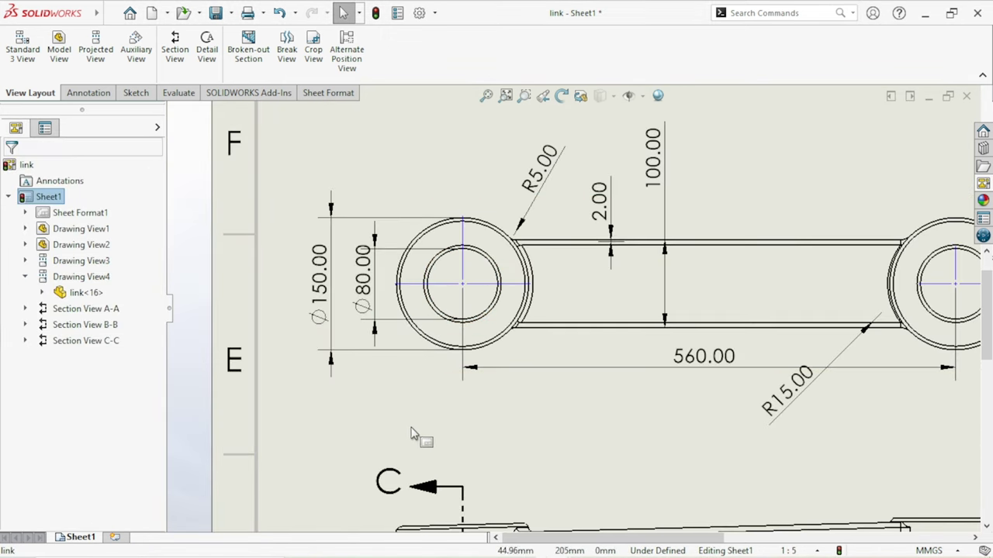
pyautogui.scroll(3, 646, 469)
pyautogui.scroll(3, 698, 481)
pyautogui.scroll(-2, 709, 484)
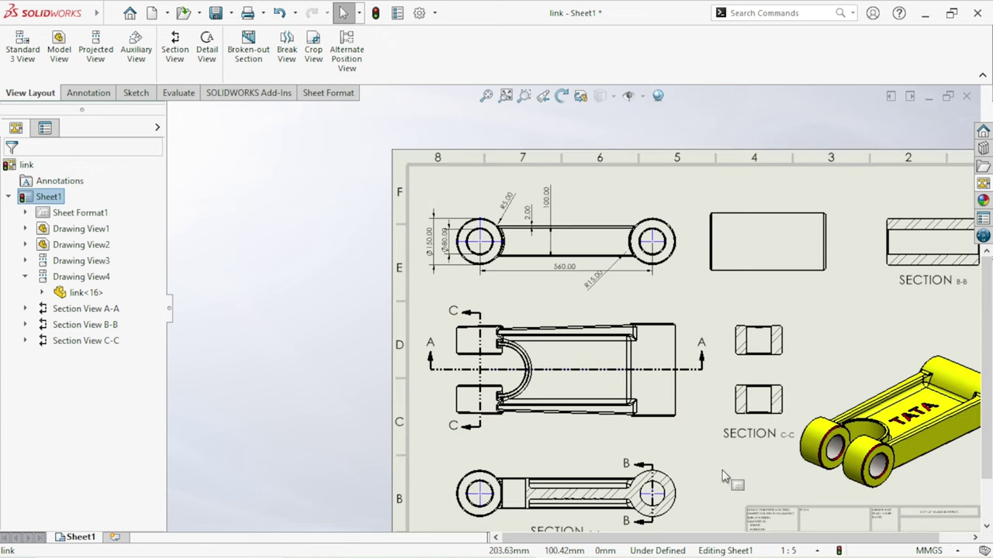
pyautogui.scroll(-1, 706, 464)
pyautogui.scroll(1, 722, 450)
pyautogui.scroll(-1, 748, 423)
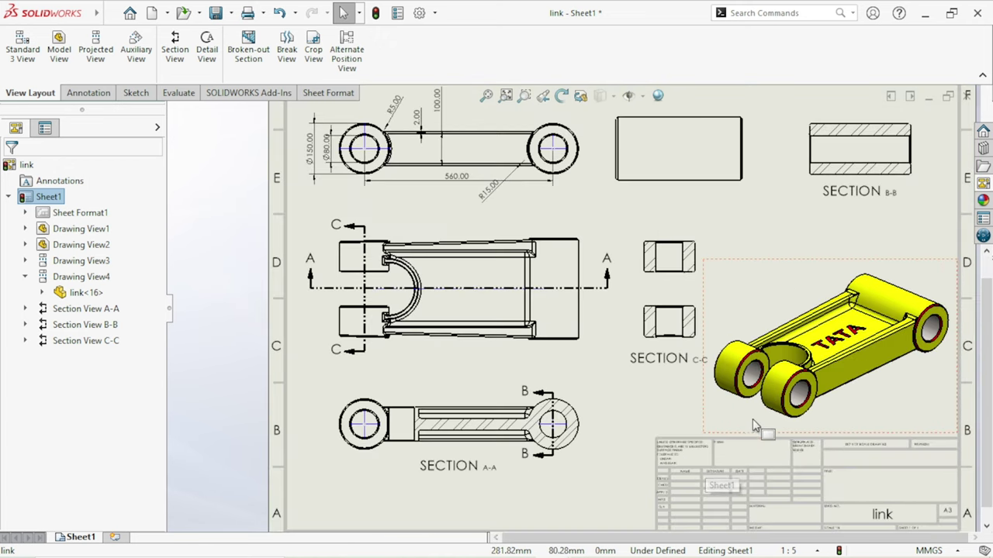
pyautogui.scroll(1, 613, 418)
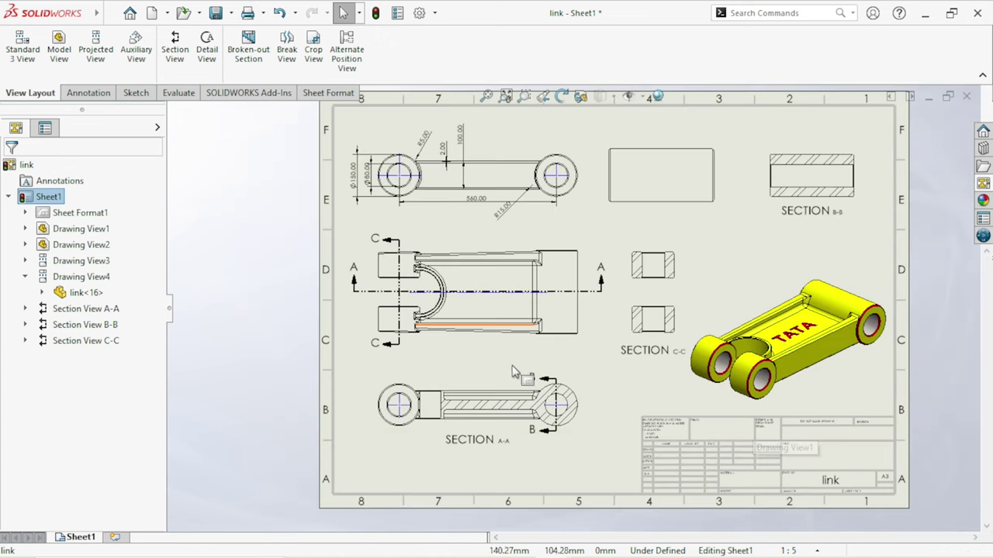
pyautogui.click(483, 349)
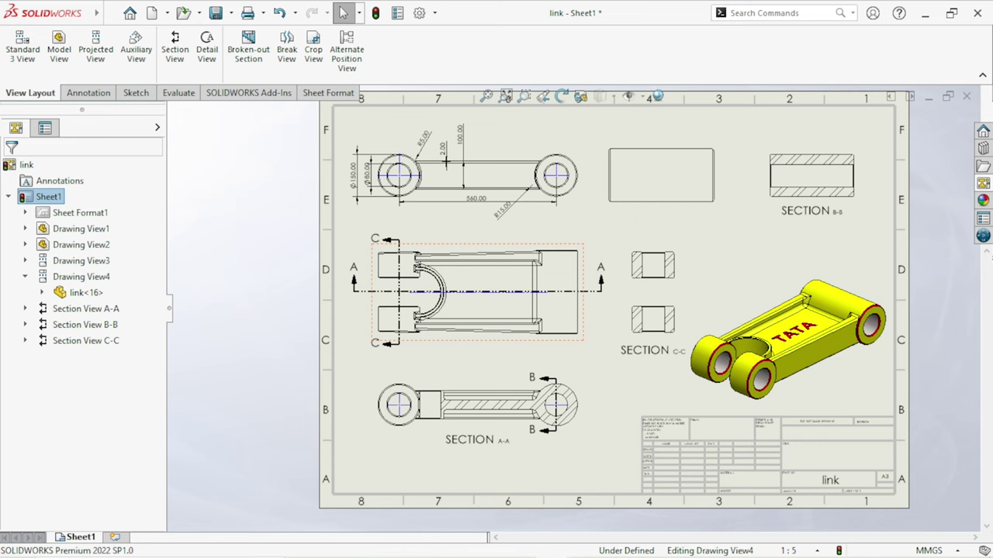
pyautogui.moveTo(154, 295)
pyautogui.mouseDown()
pyautogui.moveTo(152, 403)
pyautogui.moveTo(172, 303)
pyautogui.mouseUp()
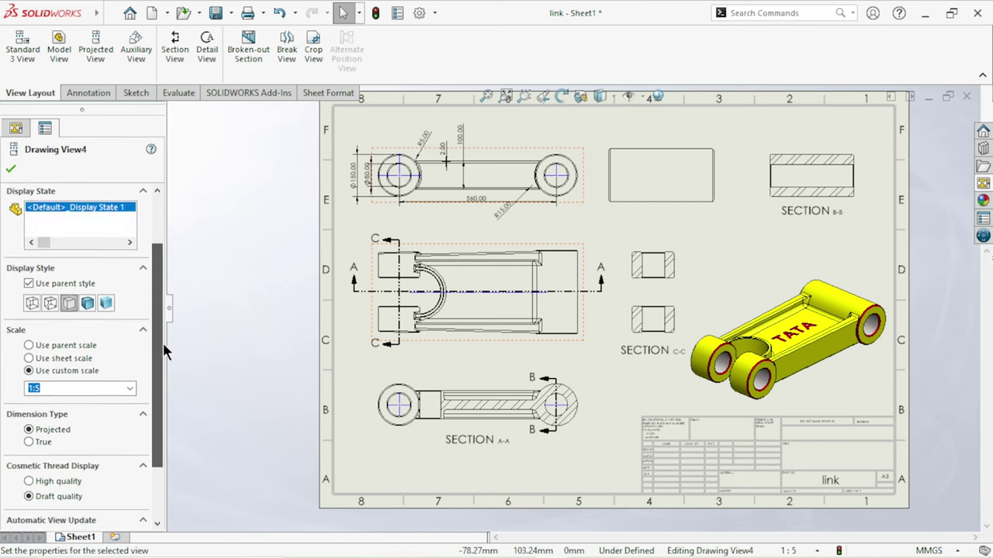
pyautogui.scroll(-3, 137, 369)
pyautogui.scroll(-1, 139, 403)
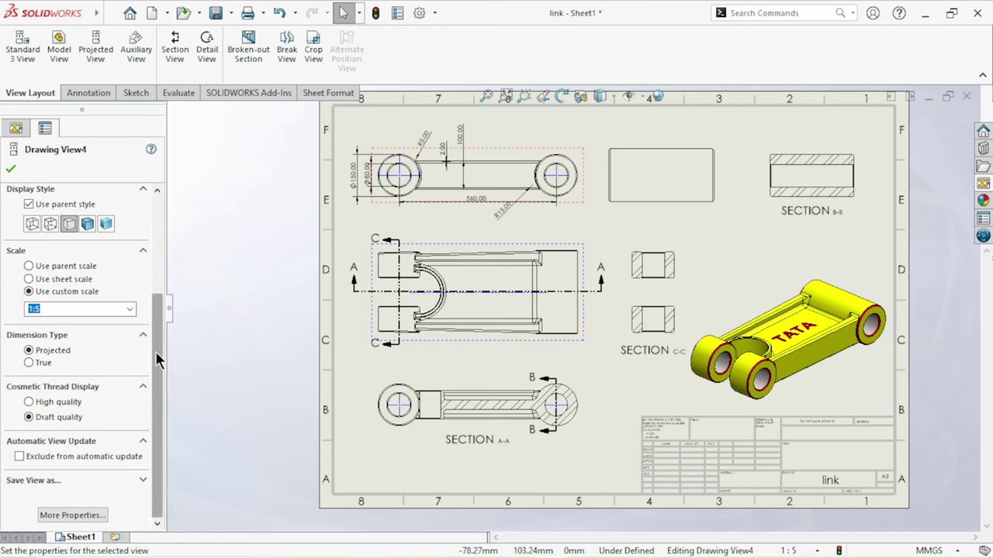
pyautogui.moveTo(154, 358); pyautogui.dragTo(168, 239)
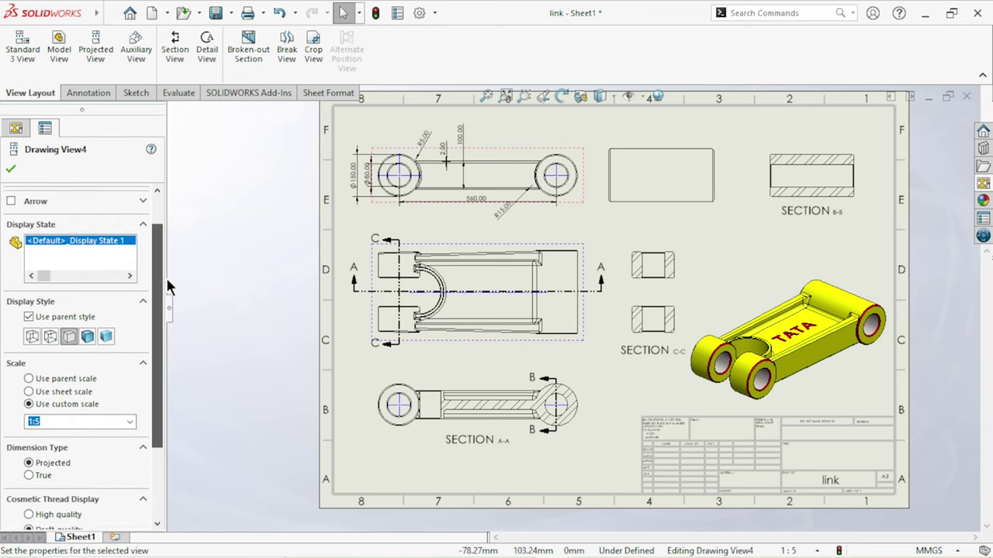
# Insert model items from the entire model into the middle front view, Drawing View4
pyautogui.click(11, 169)
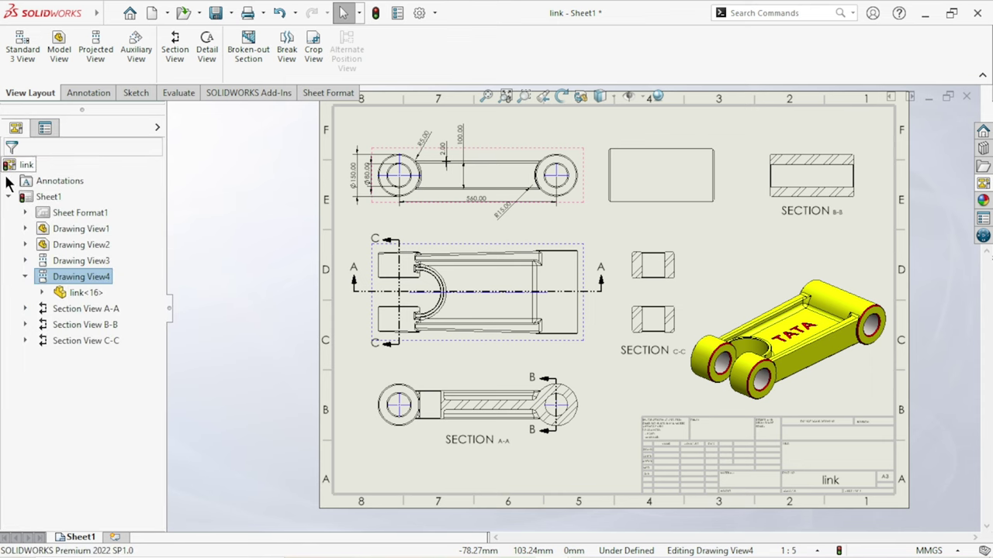
pyautogui.click(78, 94)
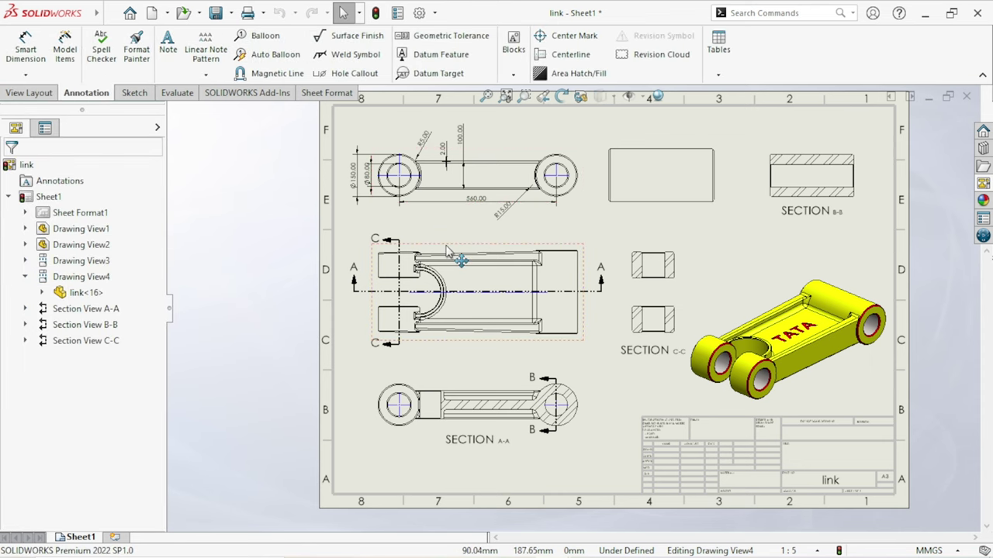
pyautogui.click(447, 250)
pyautogui.click(70, 56)
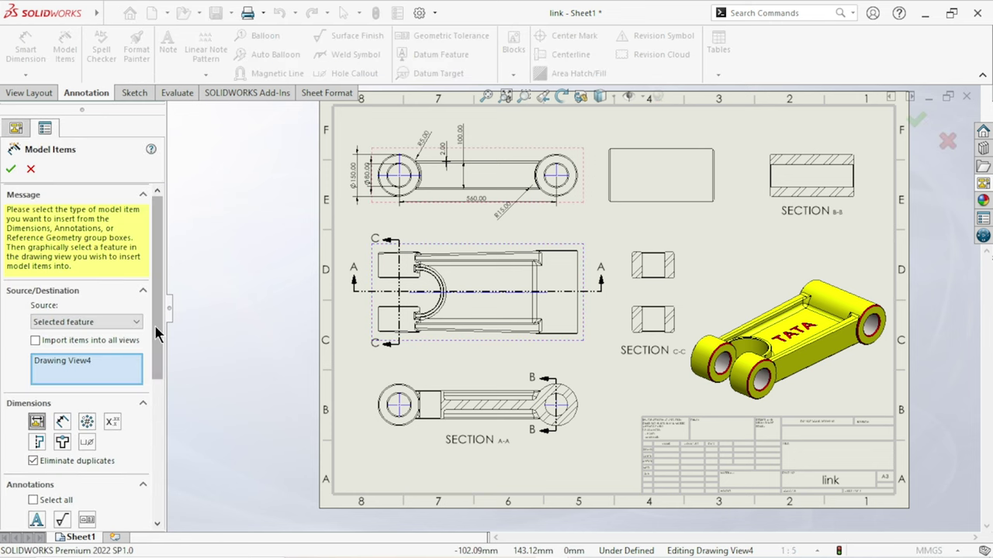
pyautogui.click(137, 321)
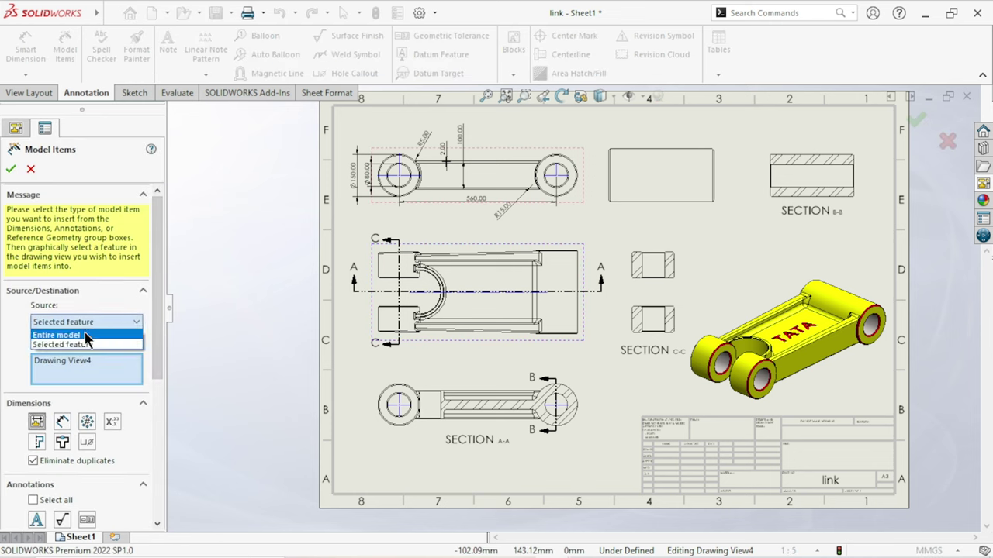
pyautogui.click(55, 335)
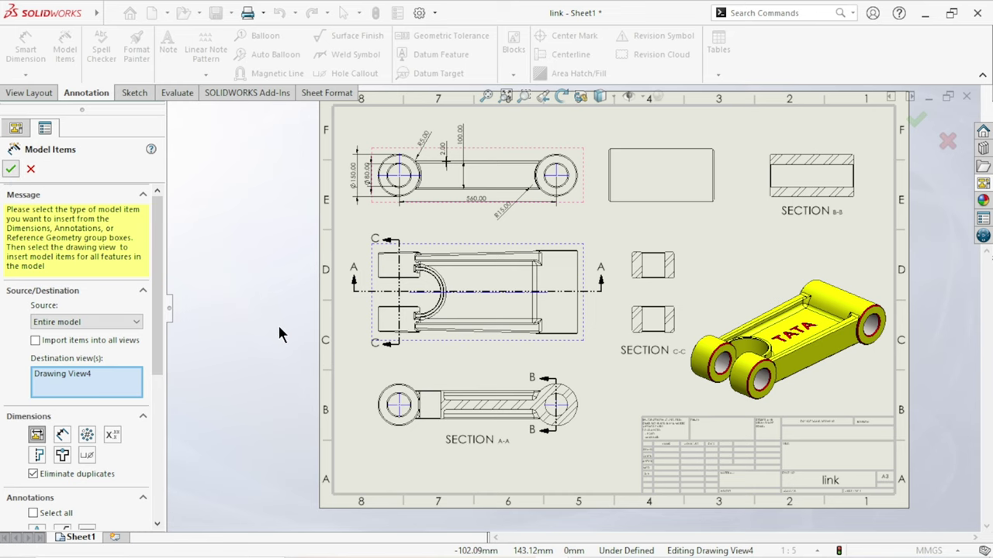
pyautogui.press('Return')
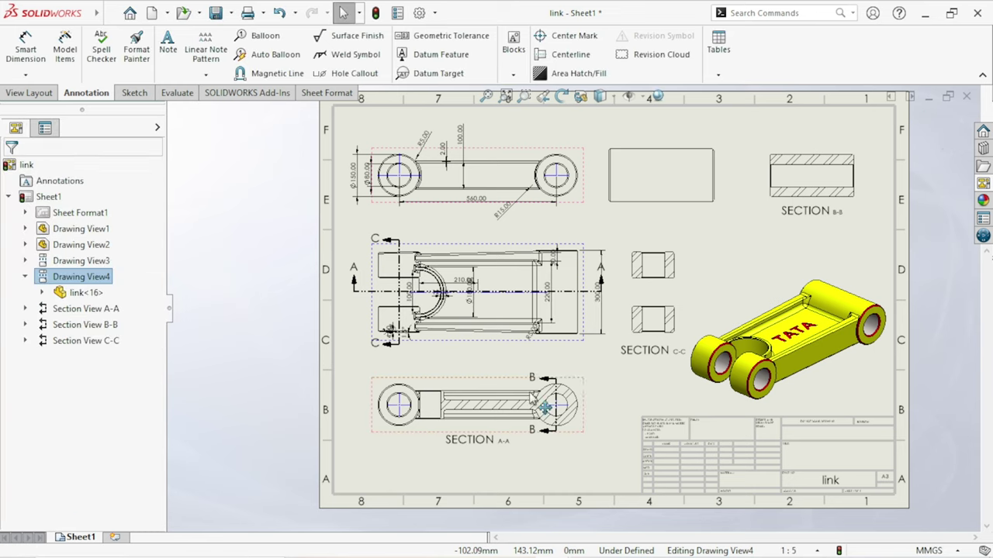
# Move the top view's Ø180.00, 210.00 and 12.00 dimensions to clear spots
pyautogui.scroll(-1, 535, 341)
pyautogui.scroll(-2, 535, 340)
pyautogui.scroll(-2, 458, 343)
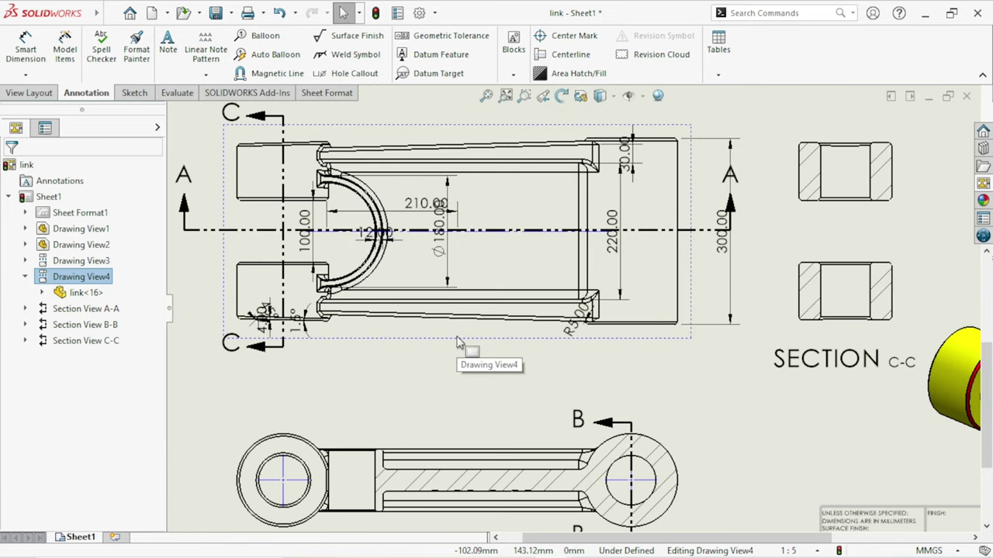
pyautogui.click(469, 260)
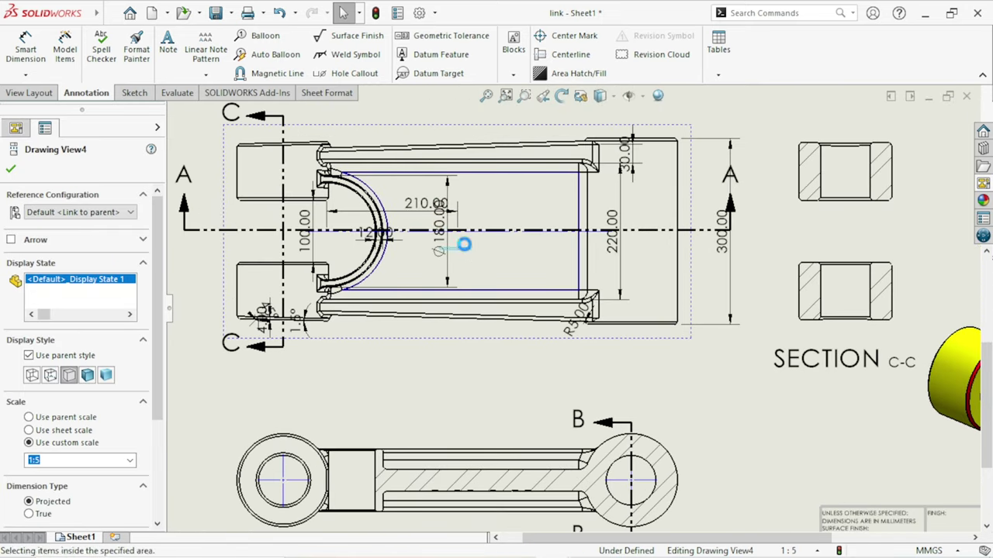
pyautogui.moveTo(439, 239); pyautogui.dragTo(487, 235)
pyautogui.click(438, 211)
pyautogui.moveTo(426, 203); pyautogui.dragTo(447, 266)
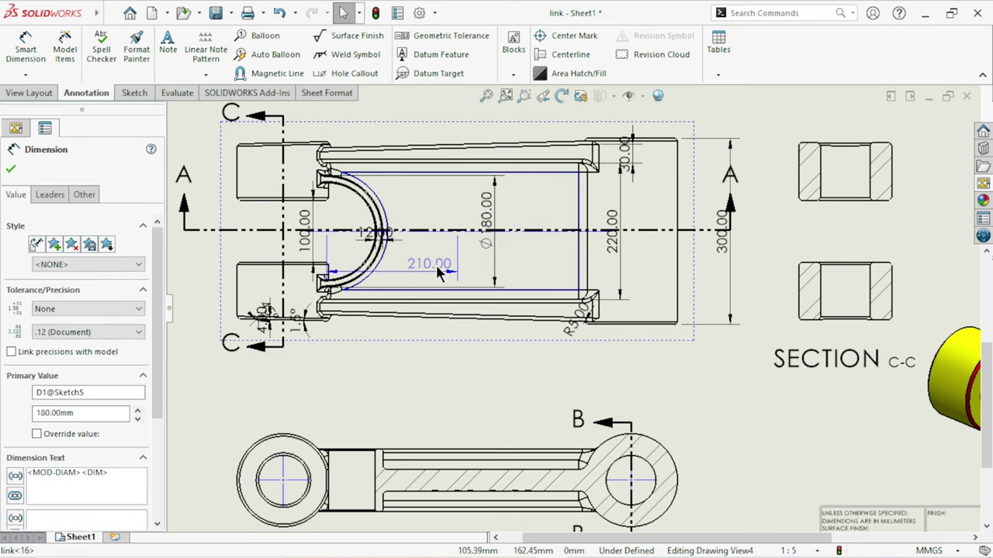
pyautogui.moveTo(448, 261); pyautogui.dragTo(438, 254)
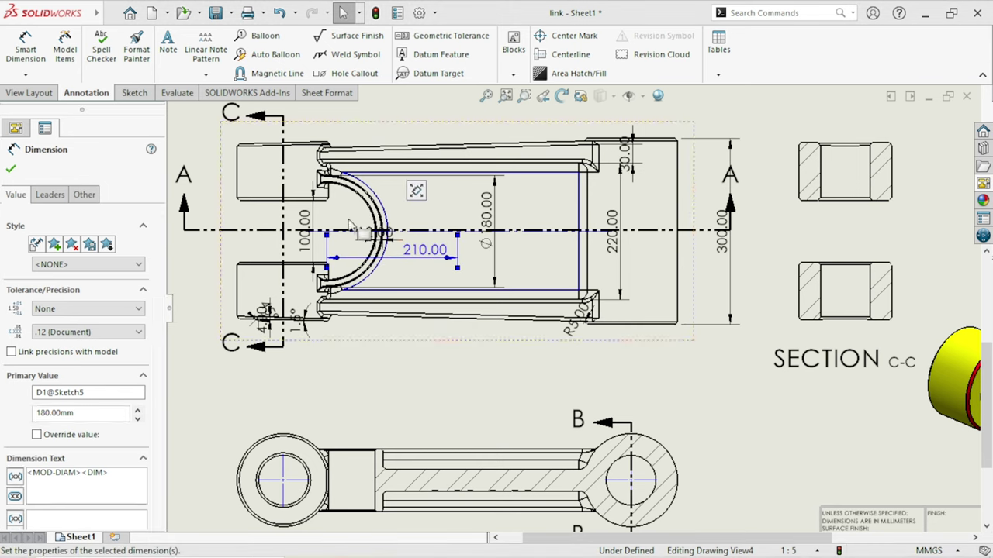
pyautogui.moveTo(376, 233); pyautogui.dragTo(427, 214)
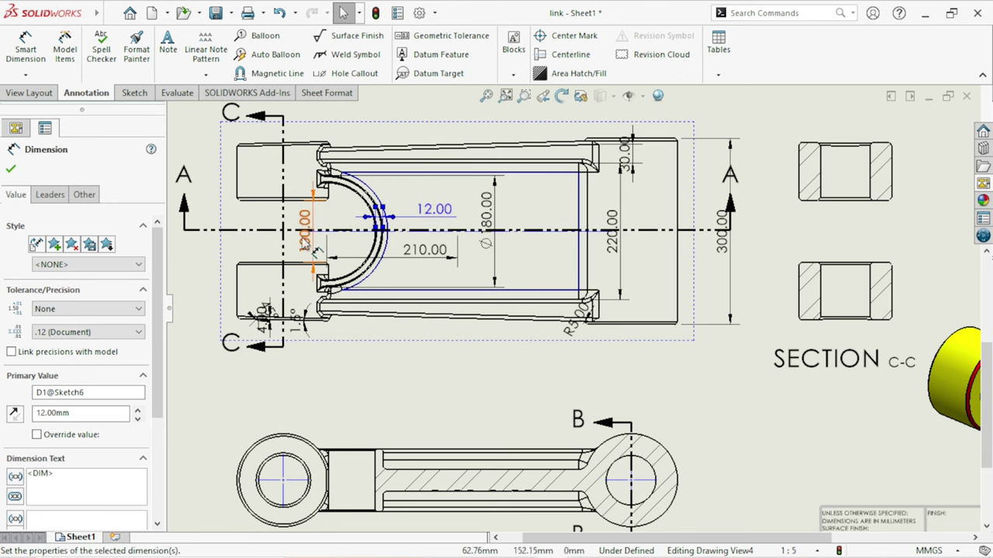
# Move the 100.00 dimension to the left side of the top view
pyautogui.scroll(5, 402, 303)
pyautogui.scroll(-3, 500, 303)
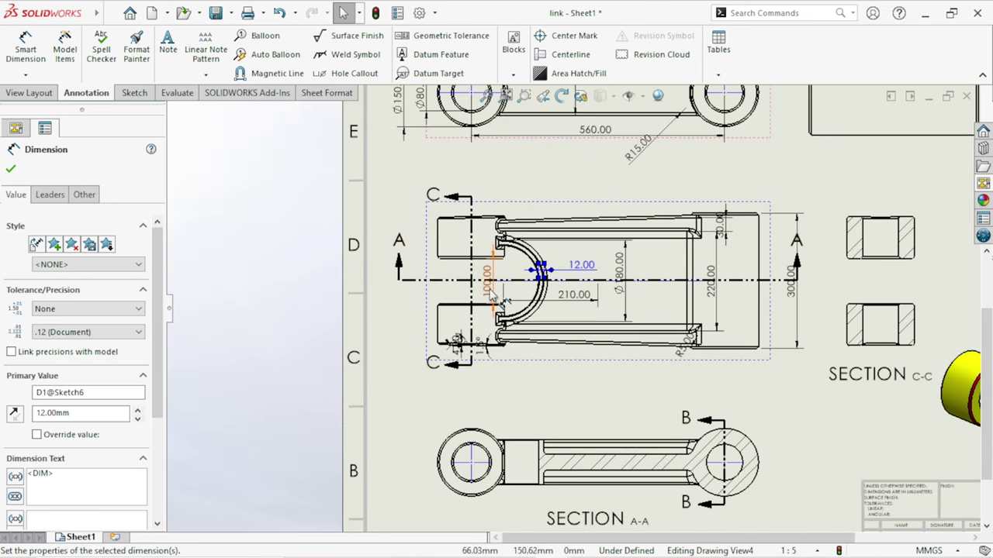
pyautogui.moveTo(489, 291); pyautogui.dragTo(411, 292)
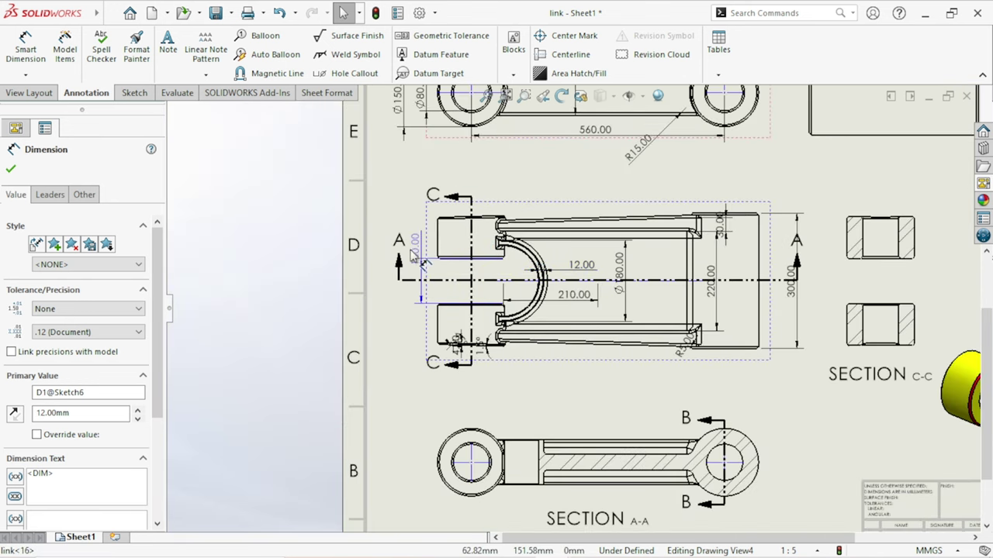
pyautogui.click(421, 258)
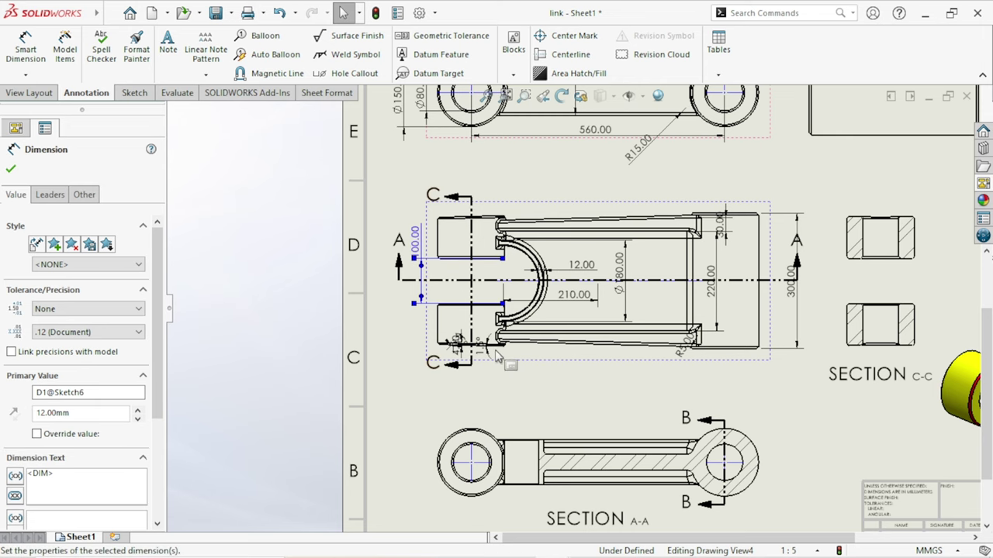
pyautogui.scroll(-5, 485, 350)
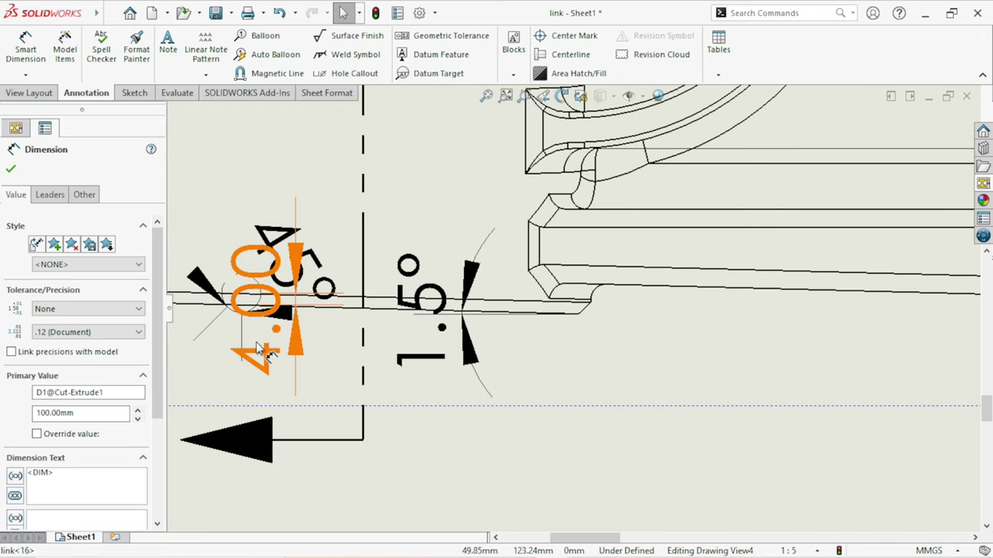
# Delete the 4.00 chamfer, 45° chamfer angle and 1.5° draft angle dimensions
pyautogui.click(261, 350)
pyautogui.press('Delete')
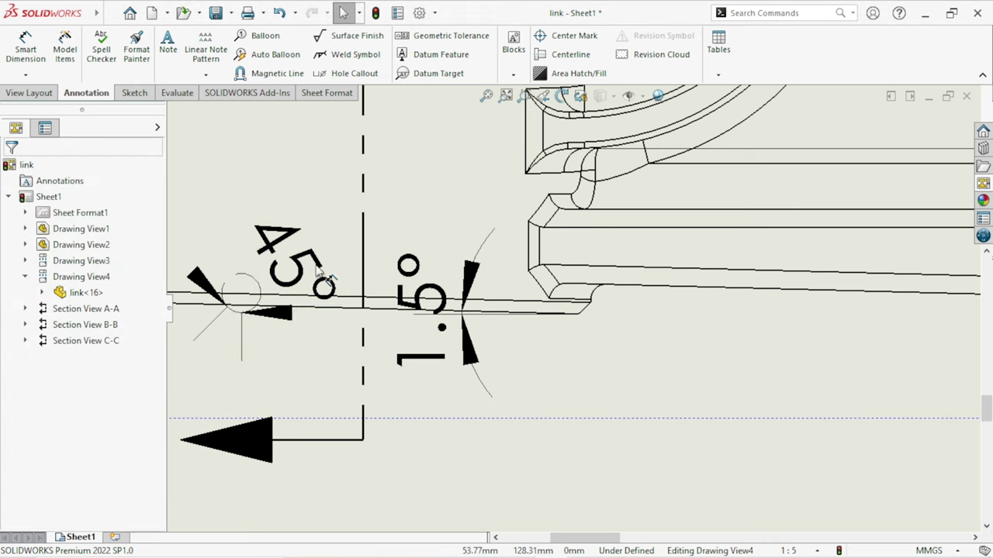
pyautogui.click(242, 304)
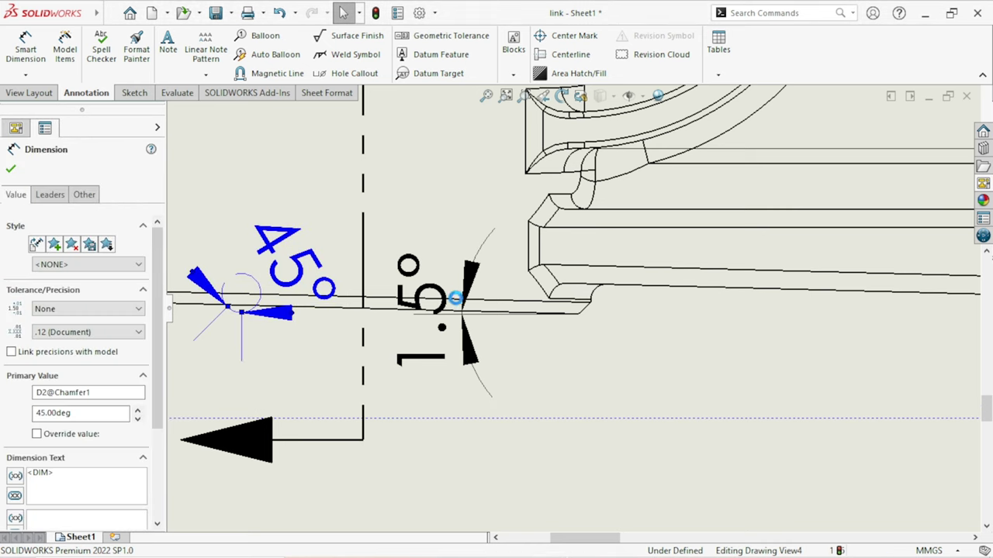
pyautogui.press('Delete')
pyautogui.click(454, 296)
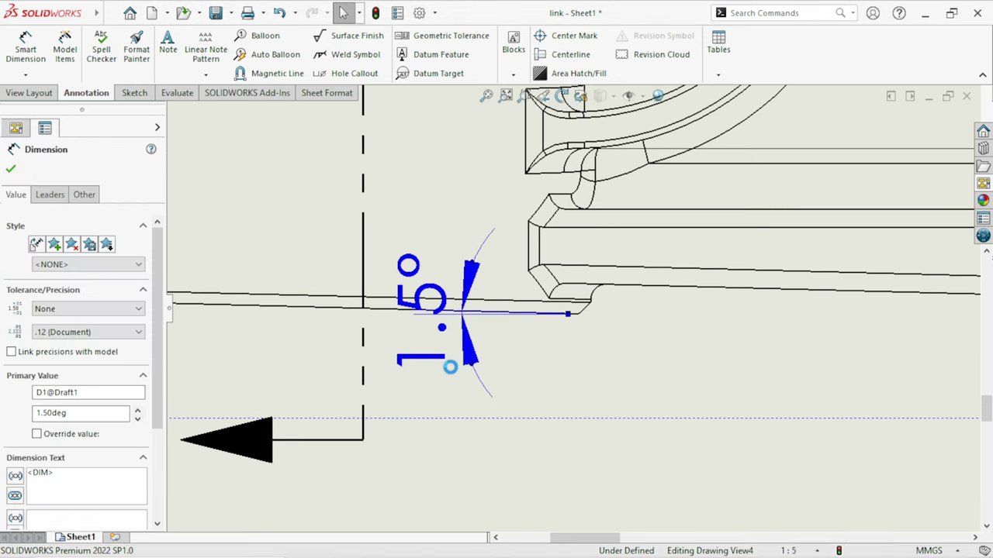
pyautogui.press('Delete')
pyautogui.scroll(3, 725, 289)
pyautogui.scroll(2, 725, 289)
pyautogui.scroll(-1, 727, 290)
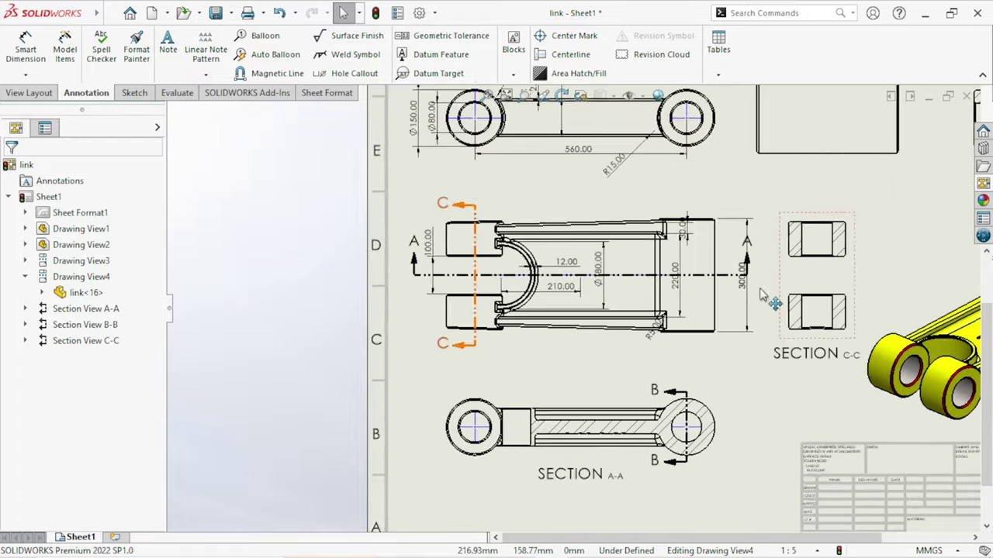
# Tidy the 300.00, 30.00, 220.00, R5.00 and Ø180.00 dimensions so none overlap the part
pyautogui.scroll(-2, 737, 310)
pyautogui.scroll(1, 655, 301)
pyautogui.moveTo(649, 301); pyautogui.dragTo(623, 301)
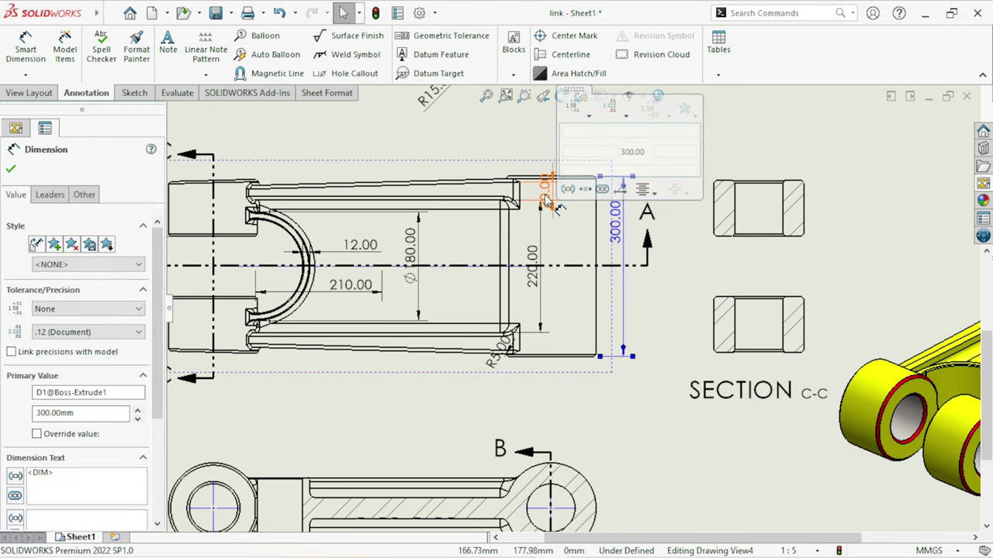
pyautogui.moveTo(545, 200); pyautogui.dragTo(541, 174)
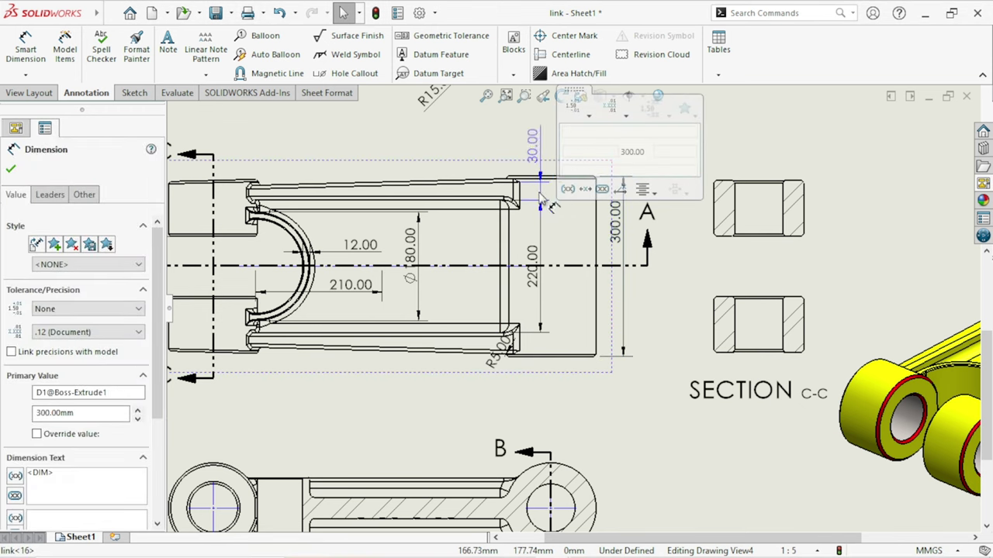
pyautogui.moveTo(534, 281); pyautogui.dragTo(548, 309)
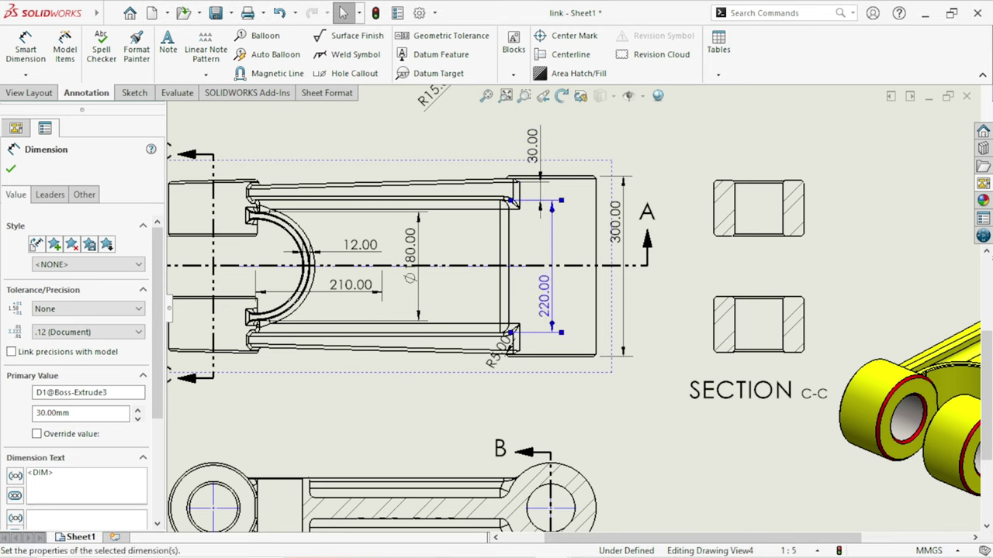
pyautogui.moveTo(486, 380); pyautogui.dragTo(473, 399)
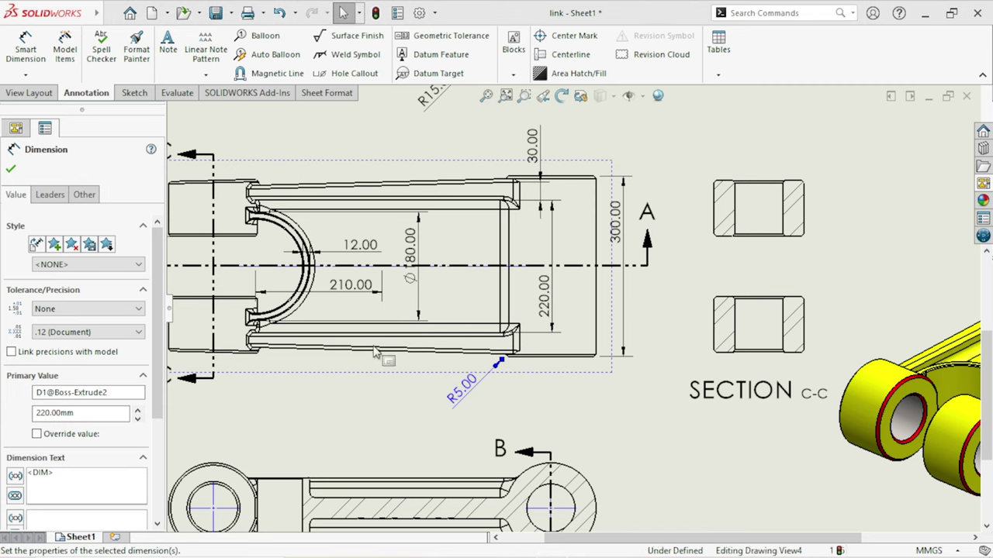
pyautogui.click(438, 257)
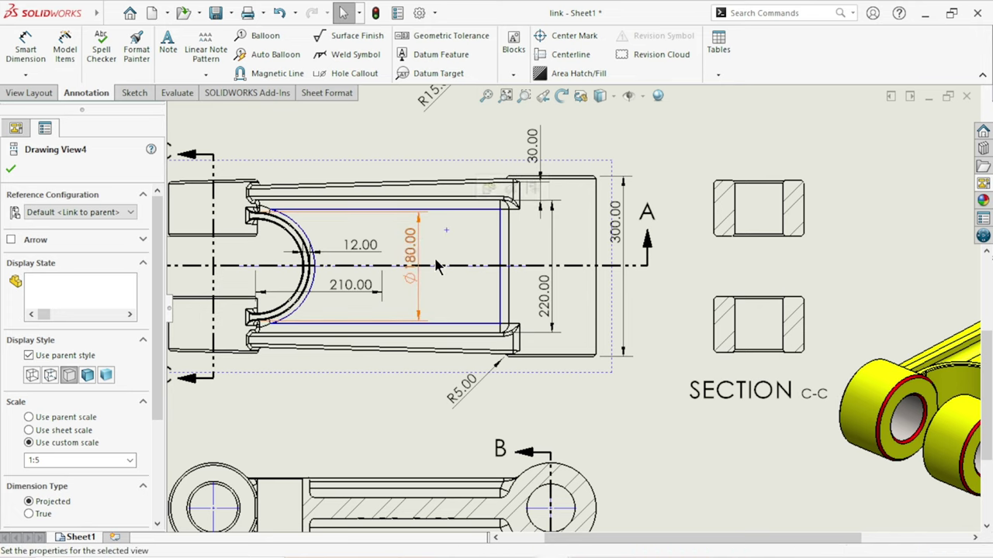
pyautogui.moveTo(414, 260); pyautogui.dragTo(436, 259)
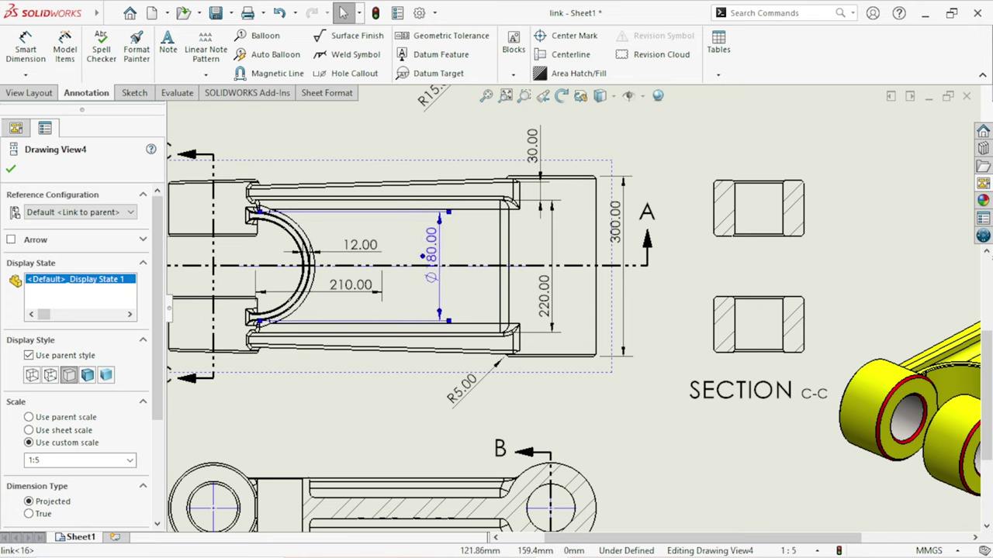
# Zoom around the sheet to check the arranged dimensions on Drawing View4
pyautogui.press('f')
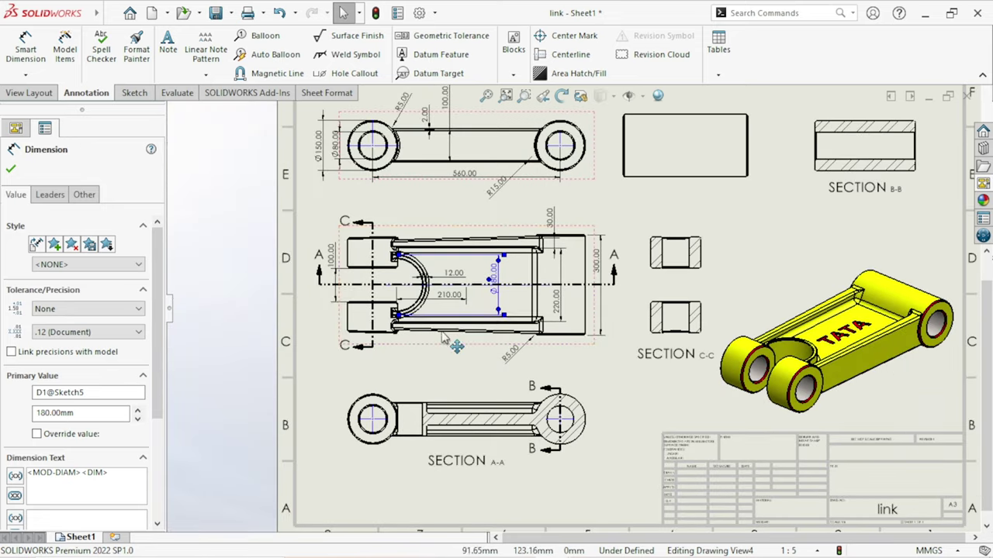
pyautogui.scroll(-3, 448, 335)
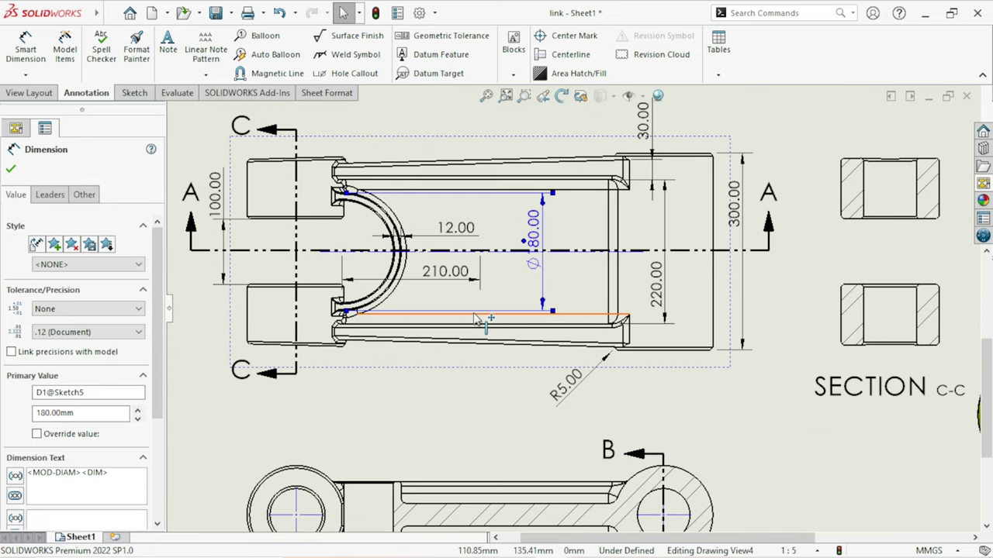
pyautogui.scroll(1, 453, 340)
pyautogui.scroll(1, 439, 364)
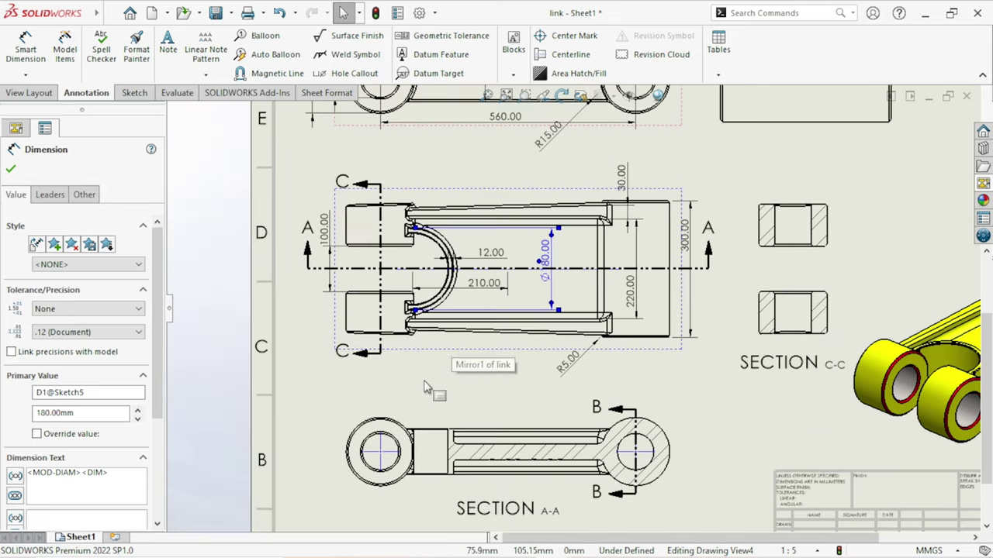
pyautogui.scroll(1, 447, 356)
pyautogui.scroll(1, 466, 345)
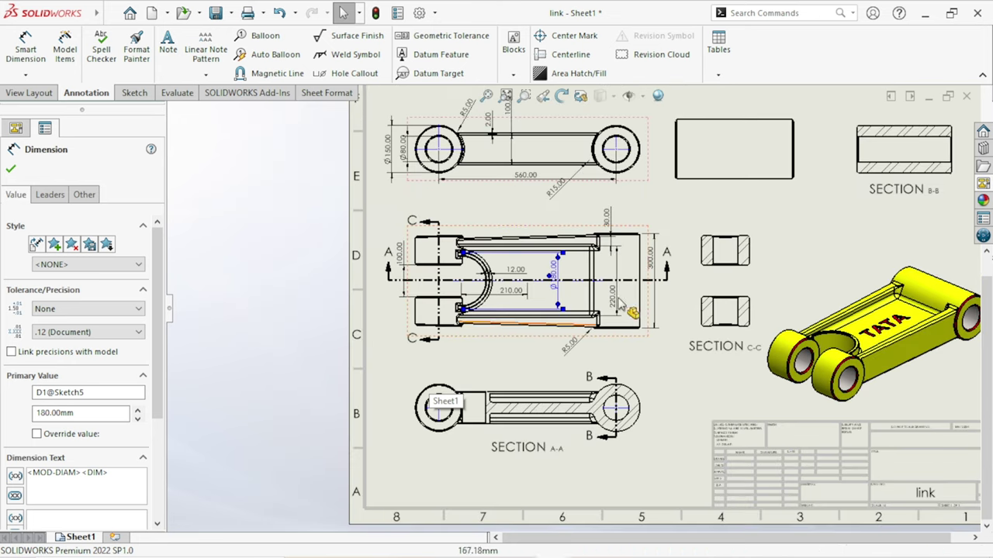
pyautogui.scroll(-1, 665, 332)
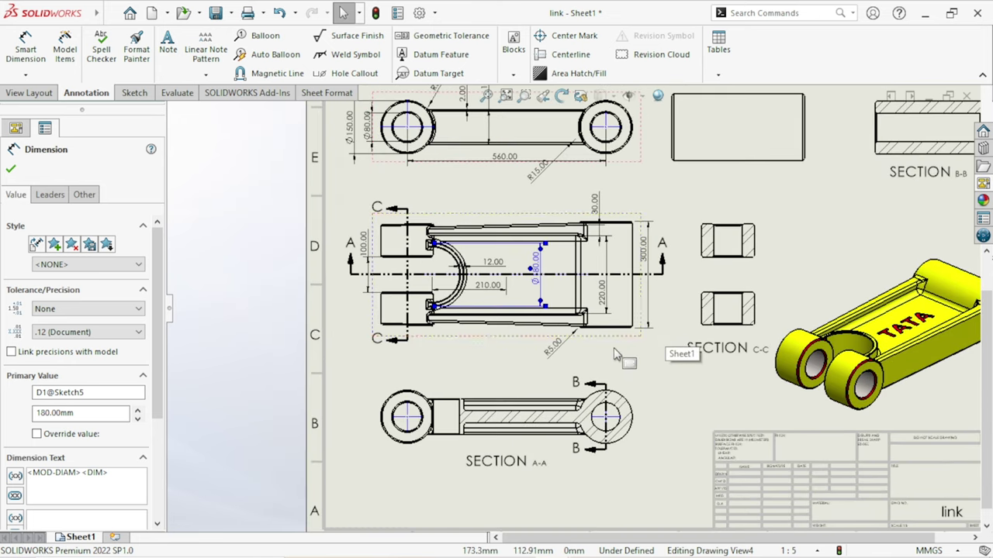
pyautogui.scroll(-1, 615, 354)
pyautogui.scroll(2, 616, 356)
pyautogui.scroll(-1, 620, 166)
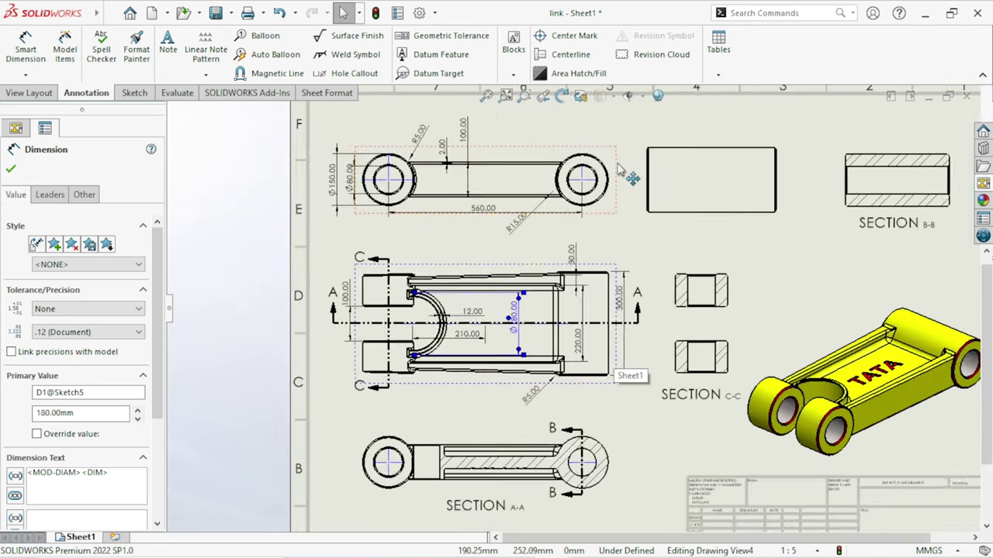
pyautogui.scroll(1, 621, 170)
pyautogui.scroll(1, 632, 280)
pyautogui.scroll(-1, 708, 356)
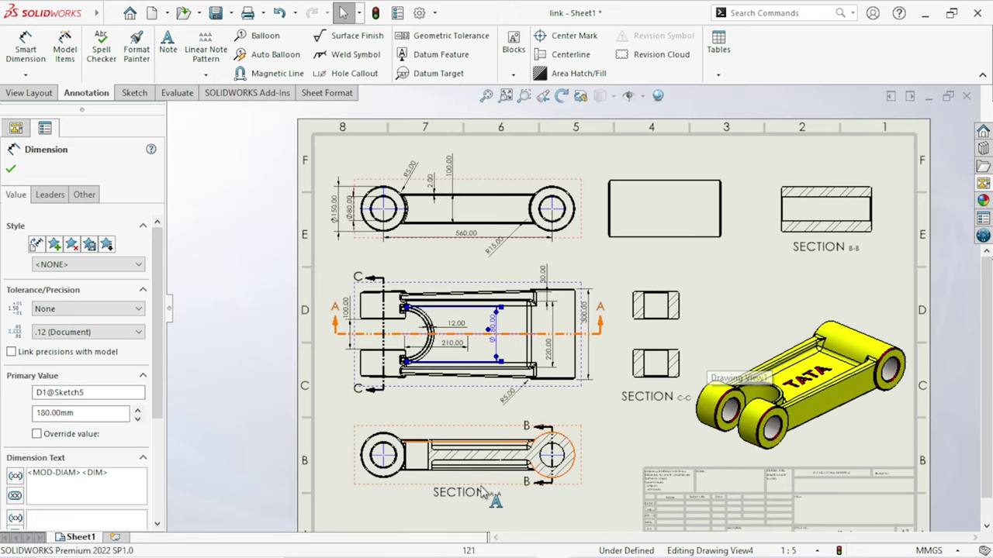
pyautogui.scroll(-1, 483, 494)
pyautogui.scroll(-1, 512, 470)
pyautogui.scroll(3, 521, 458)
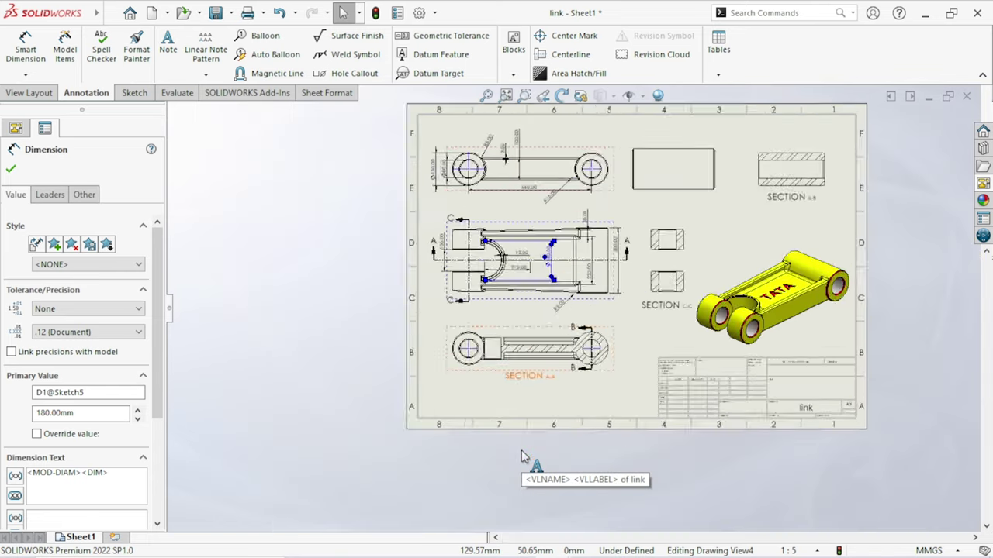
pyautogui.scroll(-1, 619, 228)
pyautogui.scroll(-1, 619, 227)
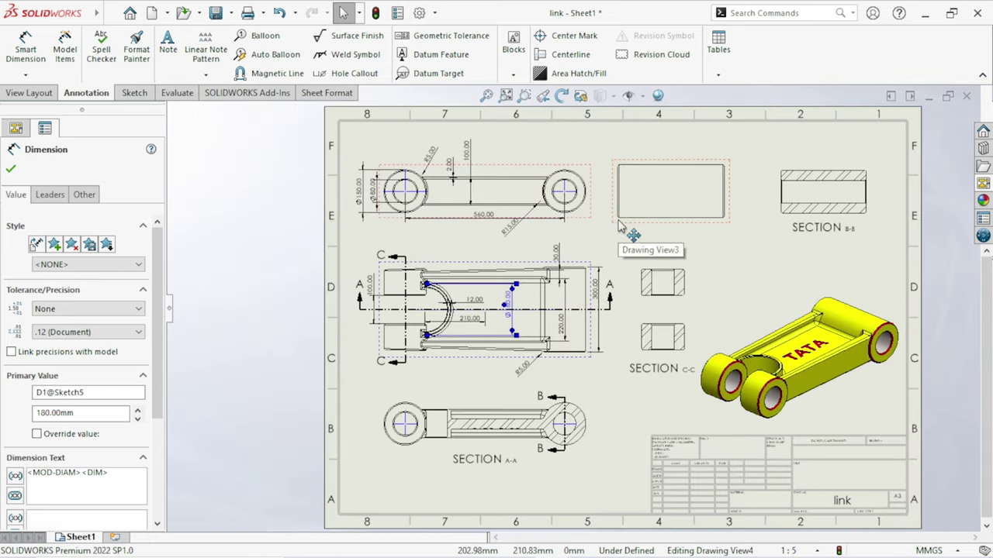
pyautogui.scroll(-1, 619, 228)
pyautogui.scroll(2, 605, 250)
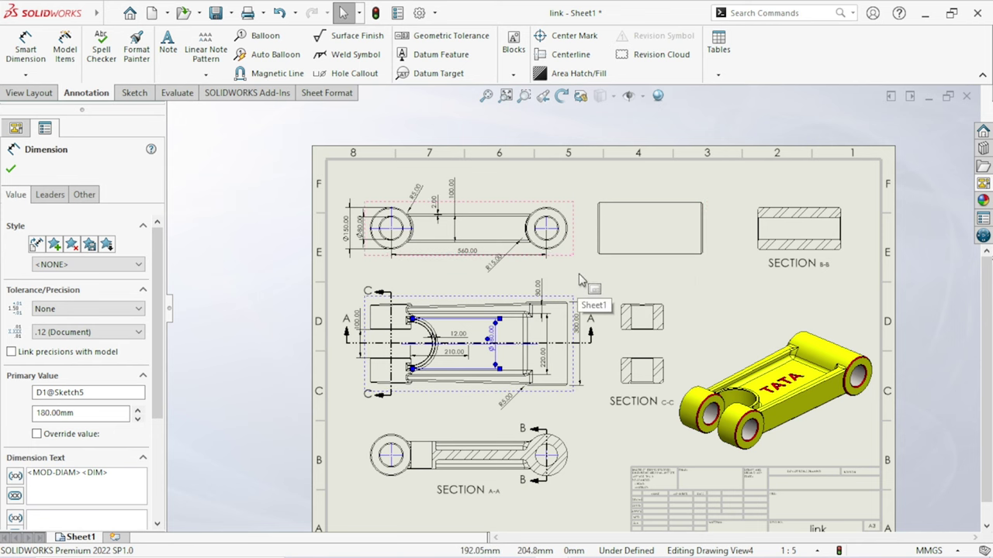
pyautogui.scroll(-1, 580, 264)
pyautogui.scroll(1, 520, 428)
pyautogui.scroll(1, 558, 395)
pyautogui.scroll(-1, 556, 391)
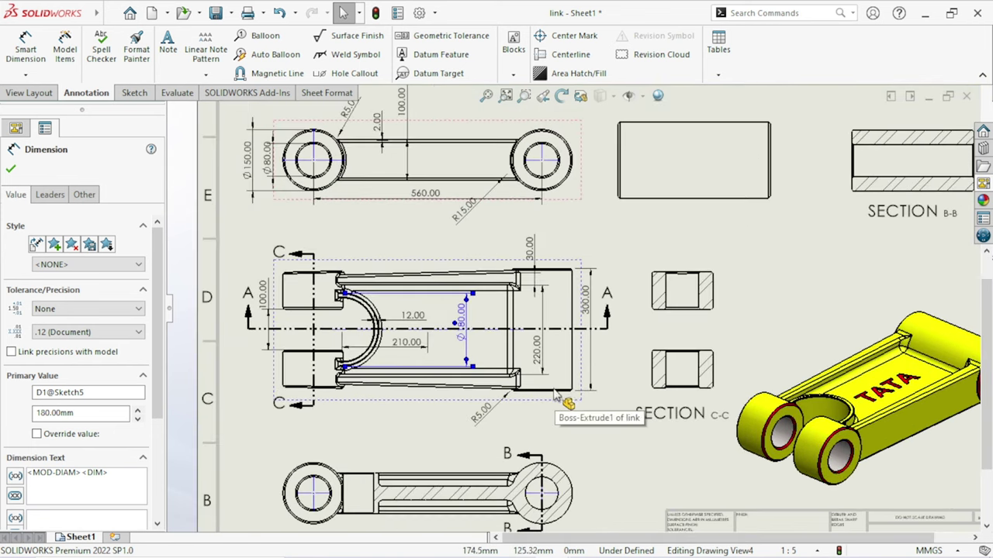
pyautogui.scroll(1, 474, 321)
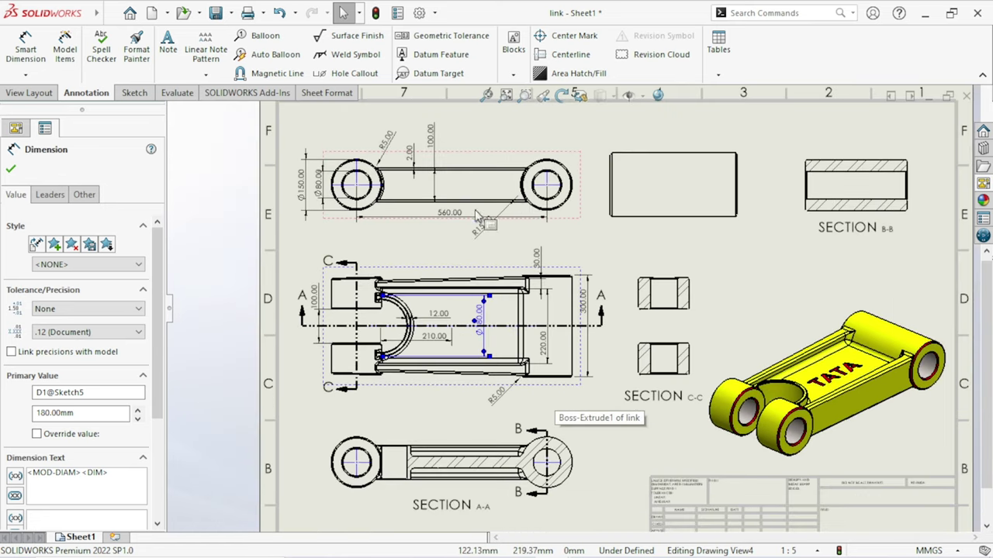
pyautogui.click(33, 93)
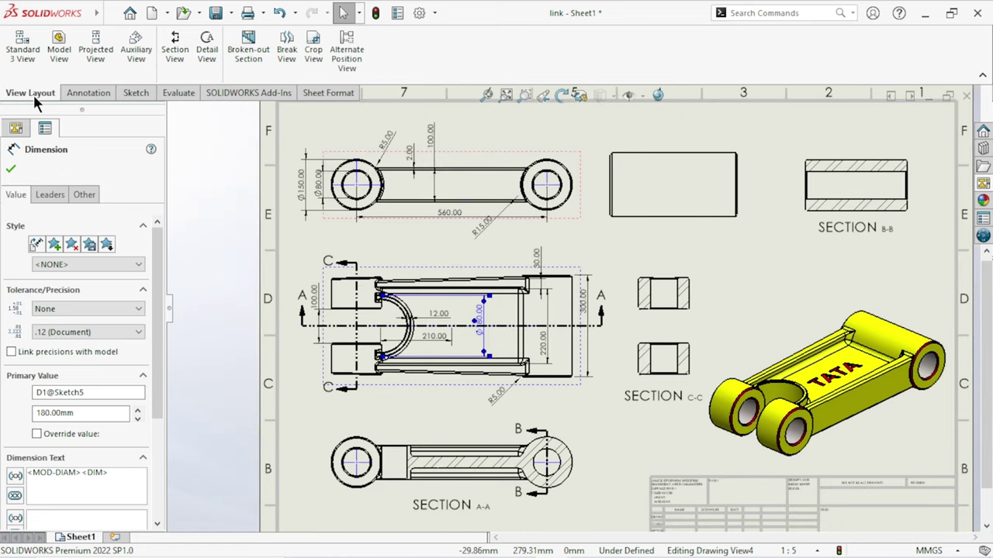
# Cut the upper-left view with a horizontal section line D-D
pyautogui.click(178, 51)
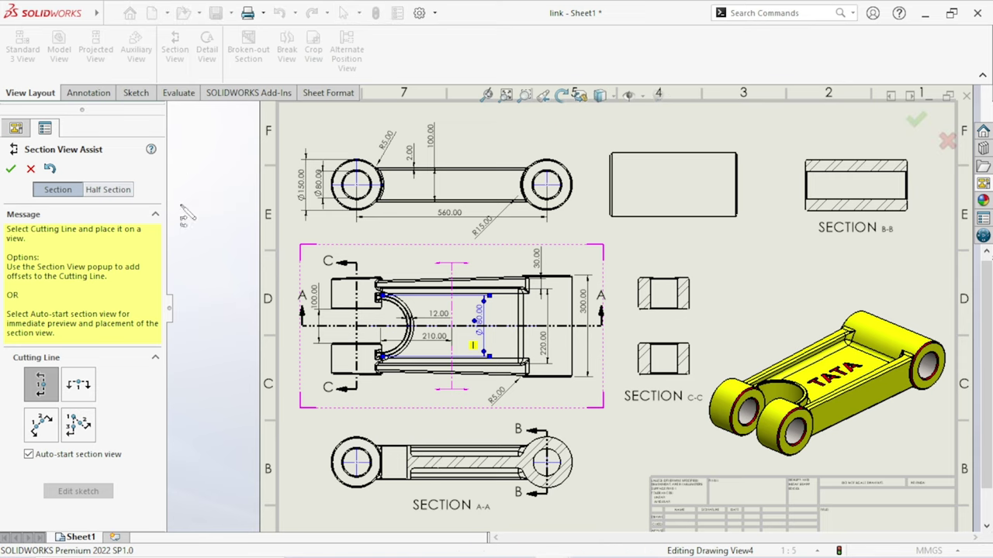
pyautogui.click(79, 387)
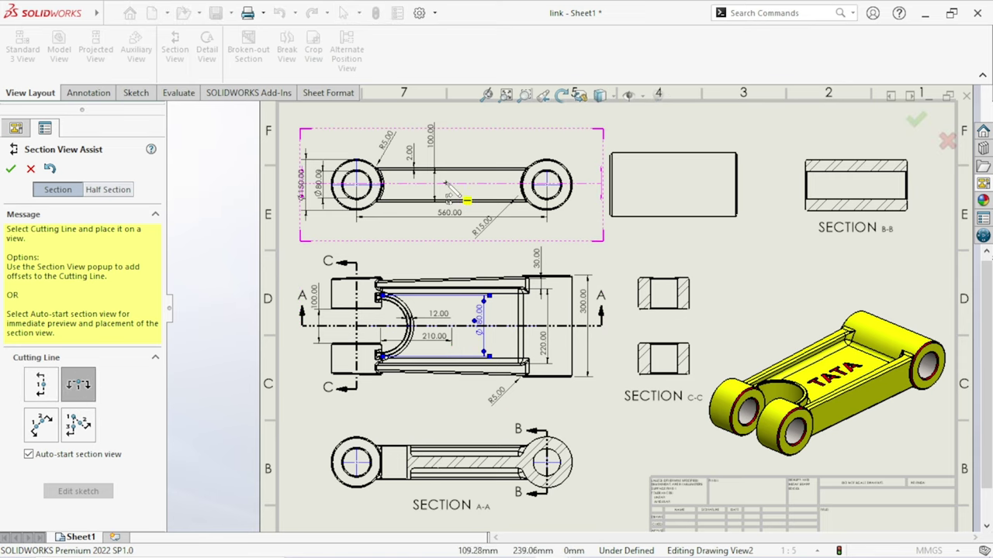
pyautogui.click(449, 188)
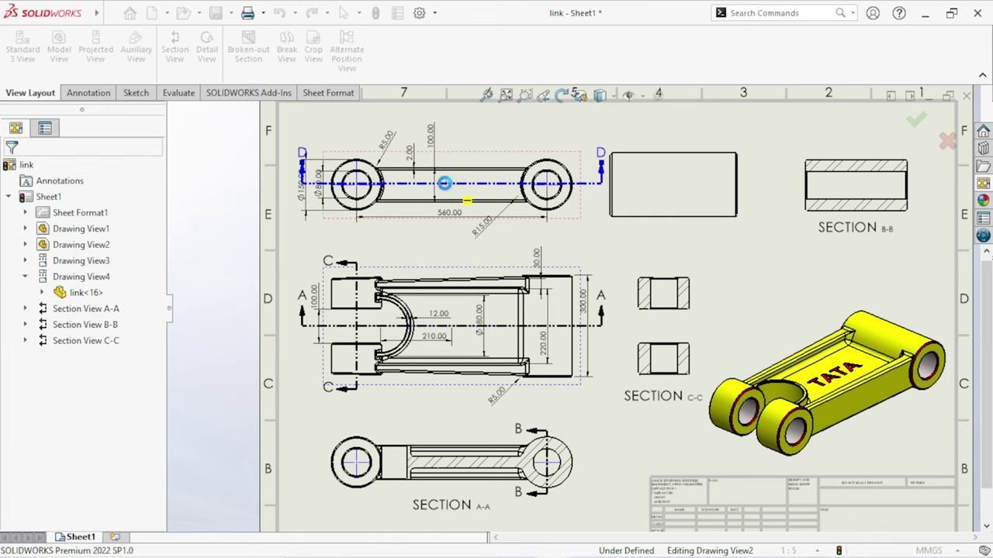
pyautogui.press('z')
pyautogui.press('z')
pyautogui.press('z')
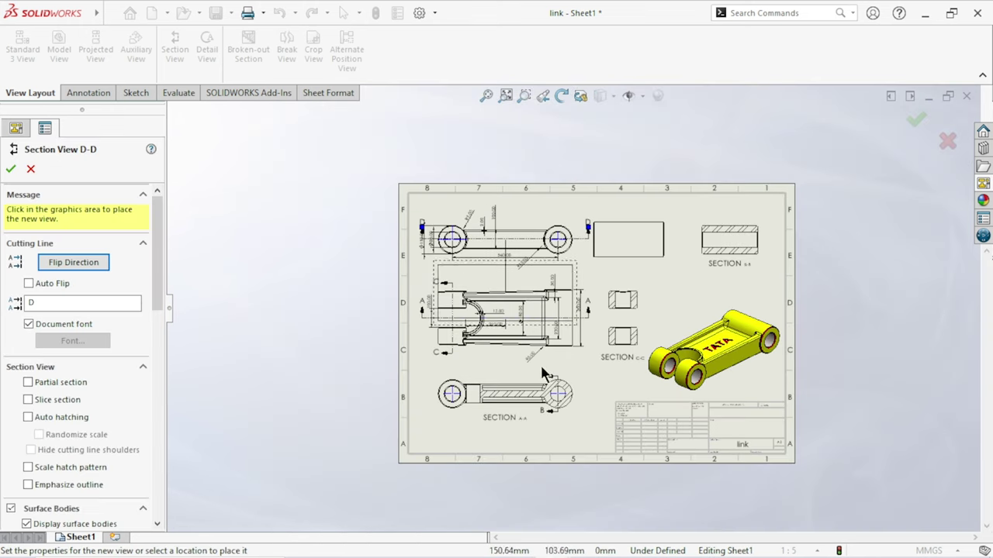
pyautogui.scroll(-1, 552, 453)
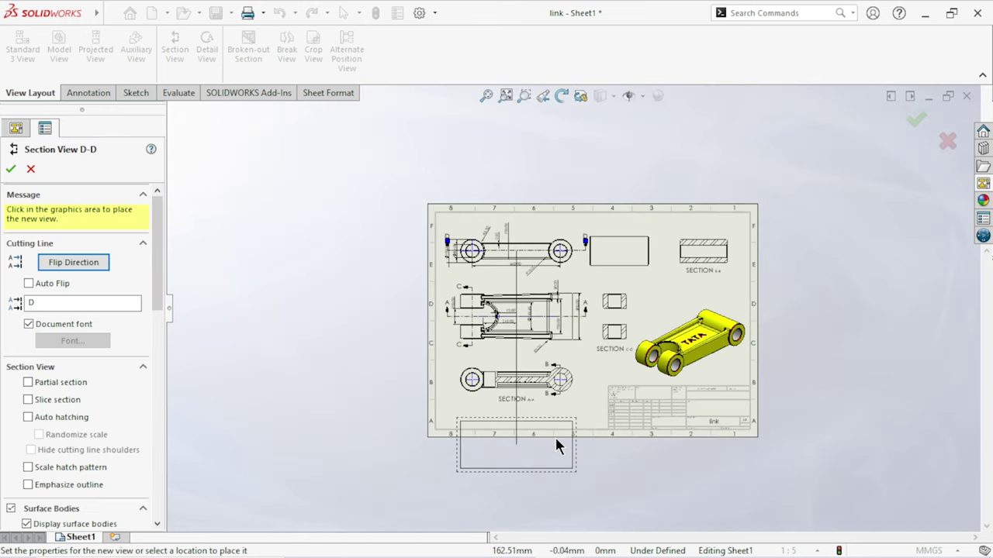
pyautogui.scroll(-1, 555, 435)
pyautogui.scroll(-1, 555, 435)
pyautogui.scroll(3, 556, 437)
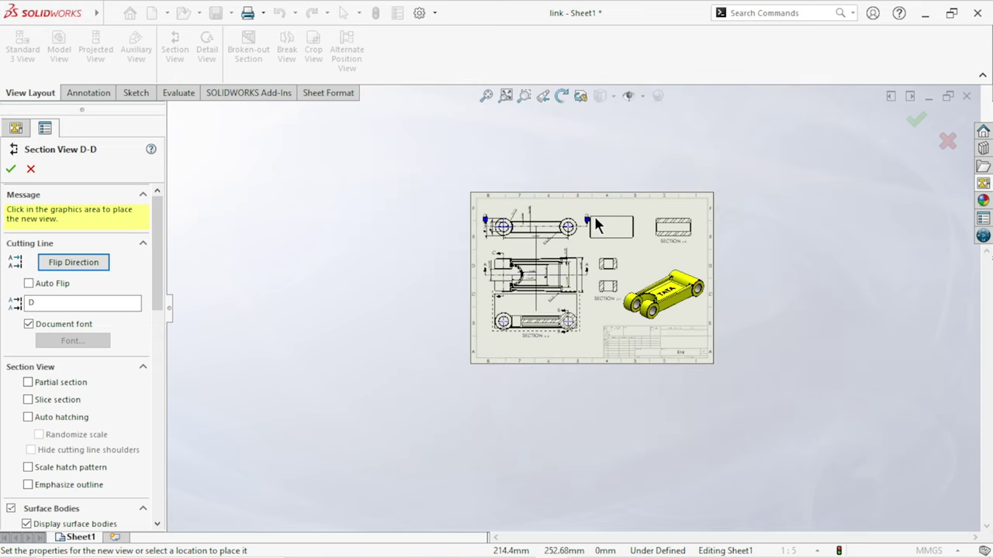
pyautogui.scroll(-2, 583, 206)
pyautogui.scroll(-1, 581, 208)
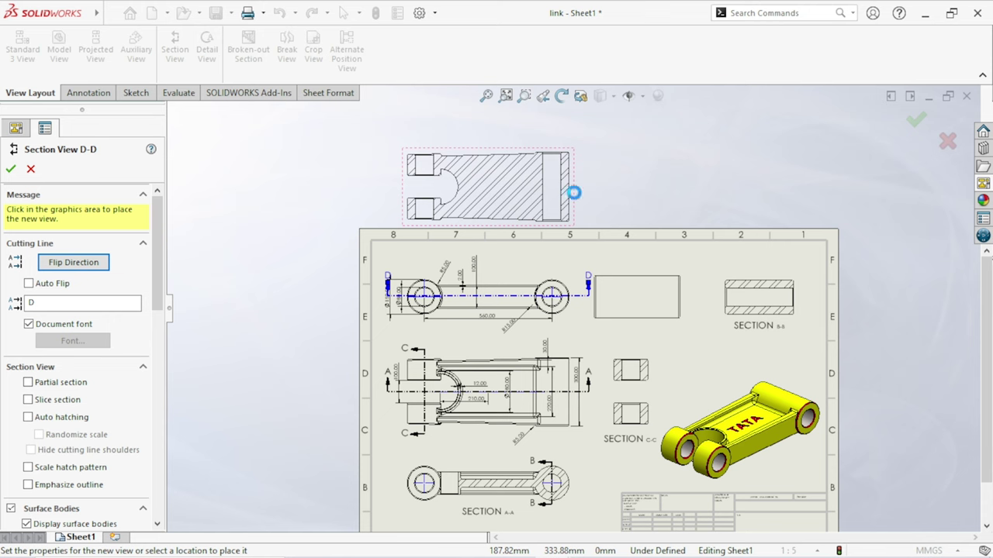
# Place section D-D just above the drawing sheet and confirm it
pyautogui.click(567, 211)
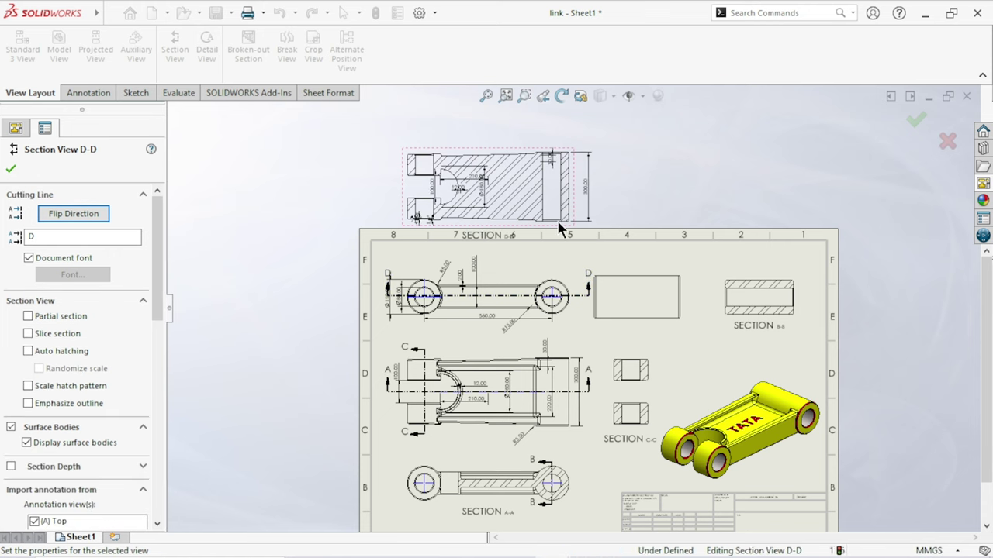
pyautogui.scroll(-3, 557, 220)
pyautogui.scroll(1, 552, 290)
pyautogui.scroll(1, 551, 290)
pyautogui.scroll(1, 566, 288)
pyautogui.scroll(1, 565, 287)
pyautogui.scroll(1, 551, 420)
pyautogui.scroll(1, 548, 422)
pyautogui.scroll(-3, 553, 407)
pyautogui.scroll(2, 554, 397)
pyautogui.scroll(1, 558, 397)
pyautogui.scroll(-1, 564, 399)
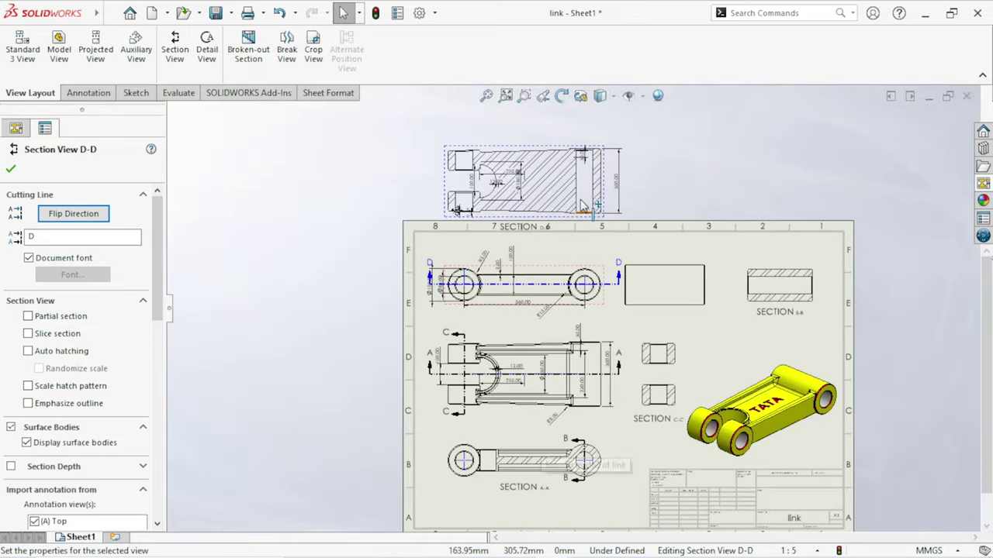
pyautogui.scroll(-1, 560, 325)
pyautogui.scroll(-2, 556, 235)
pyautogui.scroll(1, 554, 235)
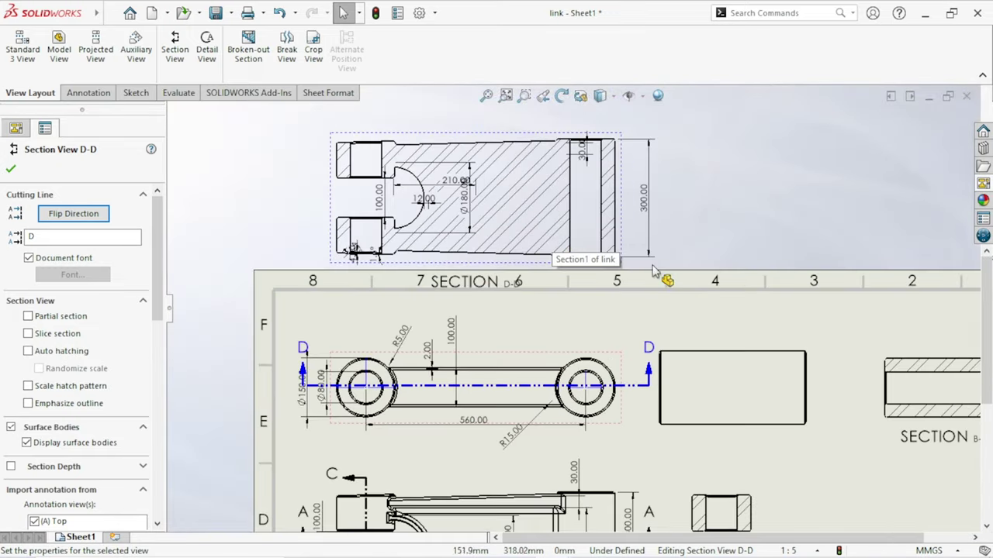
pyautogui.click(742, 207)
pyautogui.scroll(-1, 564, 329)
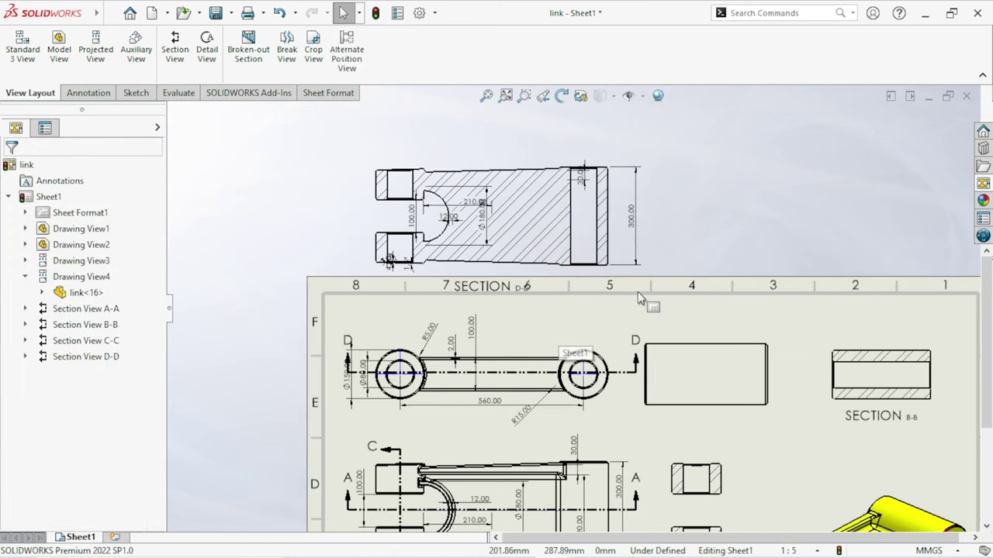
pyautogui.scroll(-1, 637, 292)
pyautogui.scroll(1, 495, 383)
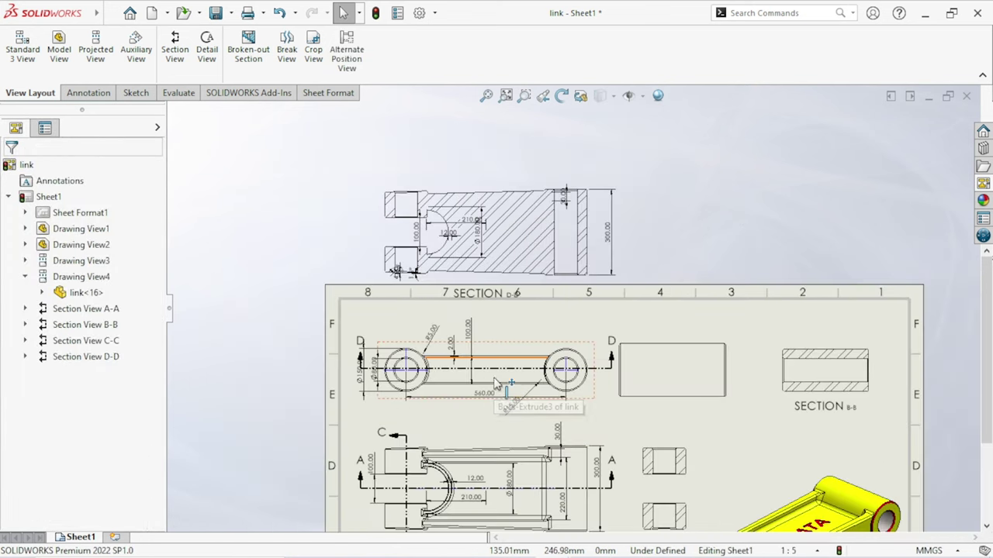
pyautogui.scroll(1, 621, 444)
pyautogui.scroll(1, 623, 456)
pyautogui.scroll(-1, 620, 456)
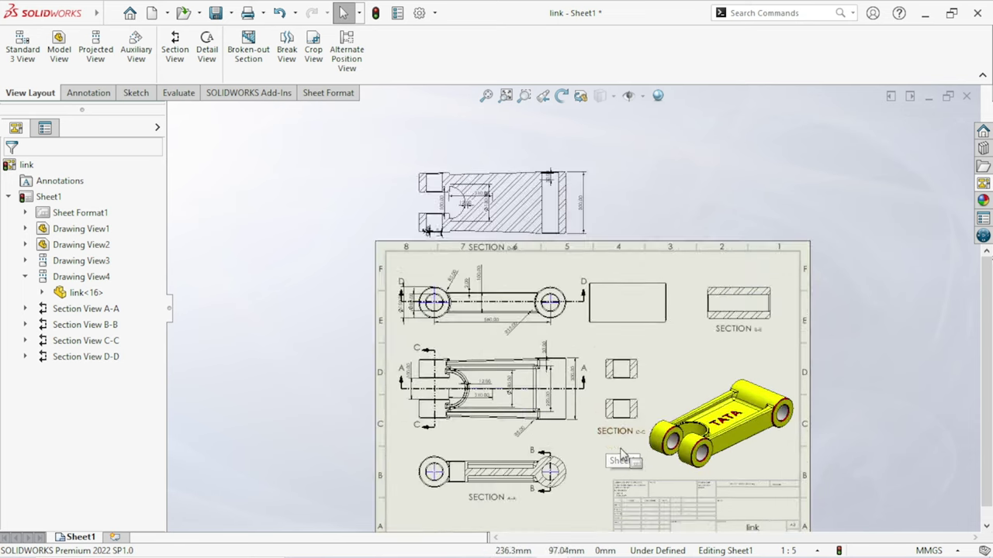
pyautogui.scroll(-1, 773, 349)
pyautogui.scroll(-1, 773, 348)
pyautogui.scroll(-1, 773, 348)
pyautogui.scroll(1, 773, 349)
pyautogui.scroll(1, 693, 374)
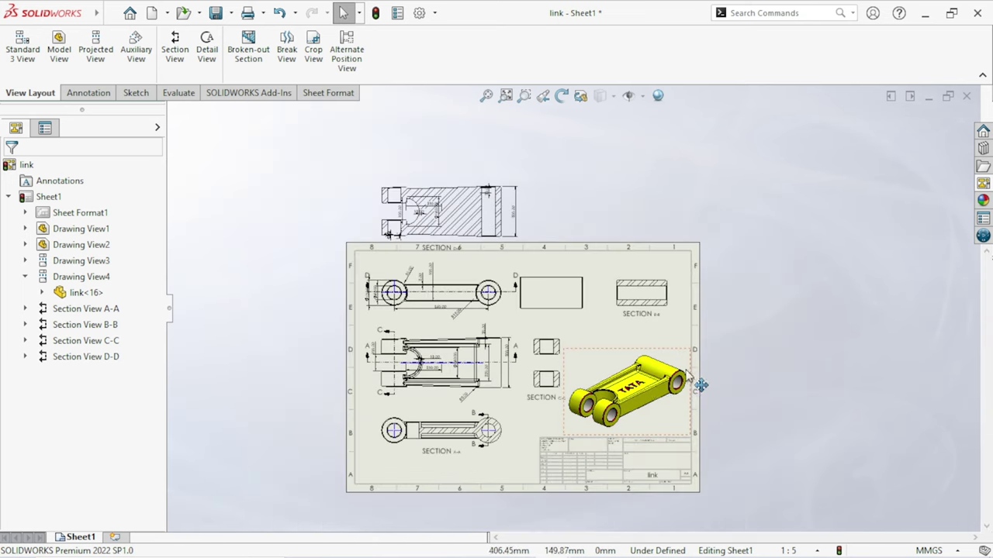
pyautogui.scroll(-1, 532, 471)
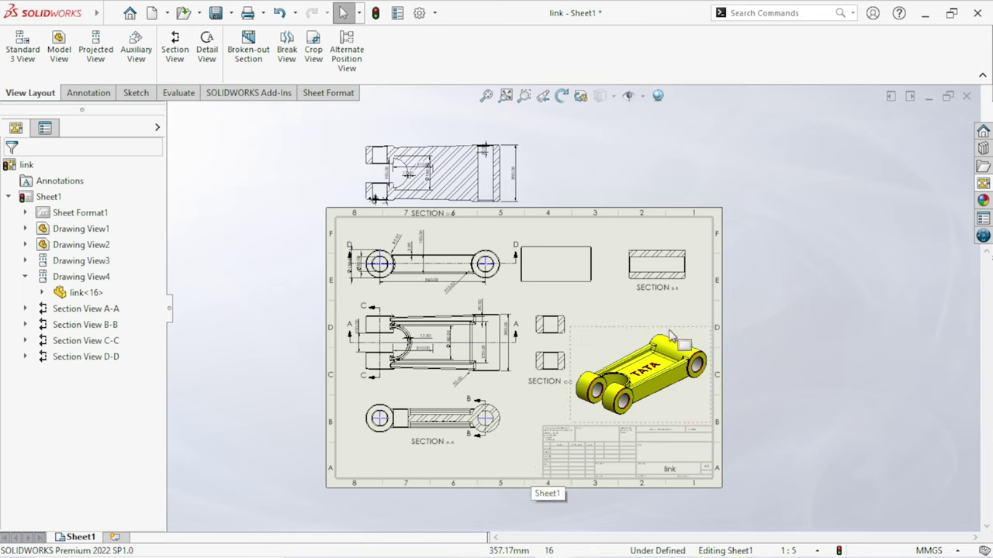
# Delete the plain side view Drawing View3 and section B-B with its cutting line
pyautogui.click(561, 285)
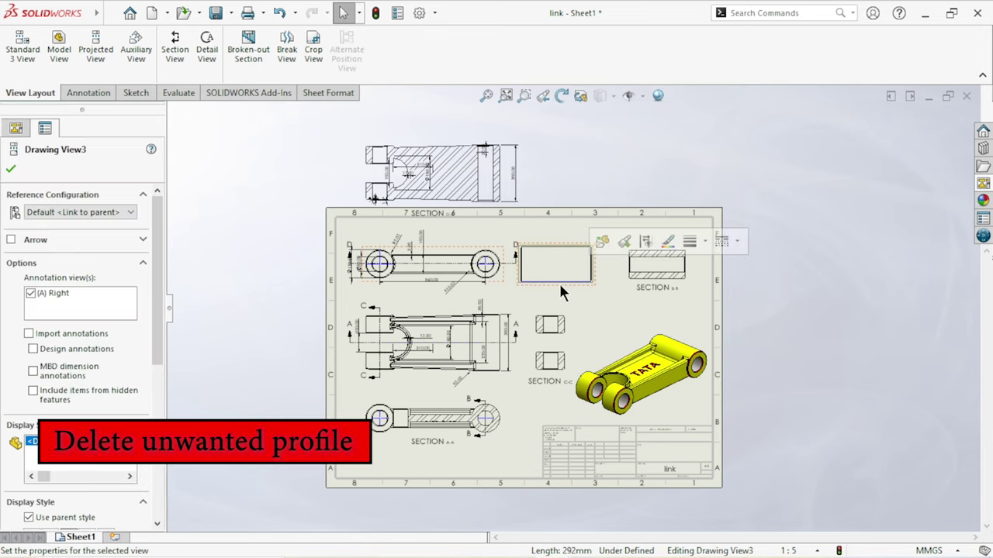
pyautogui.press('Delete')
pyautogui.click(594, 220)
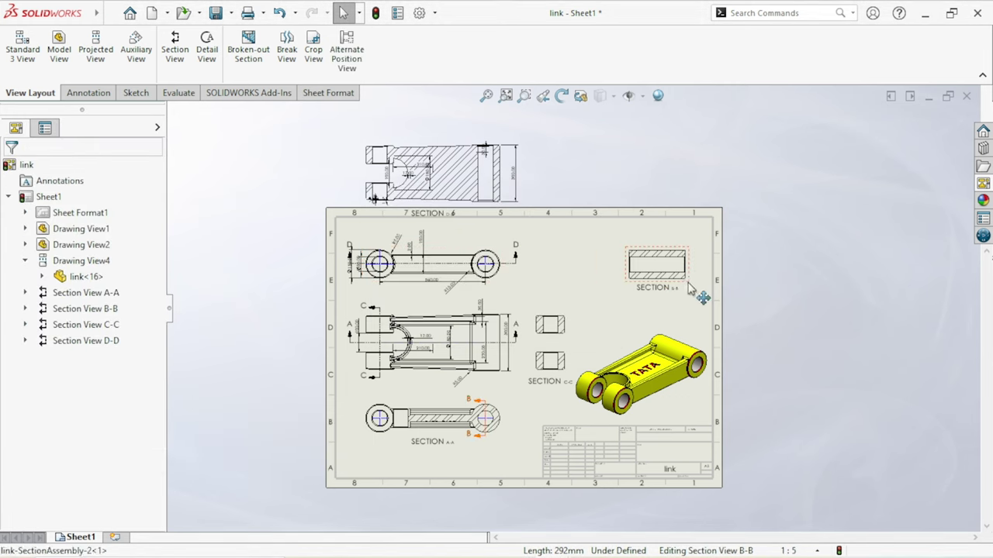
pyautogui.press('Delete')
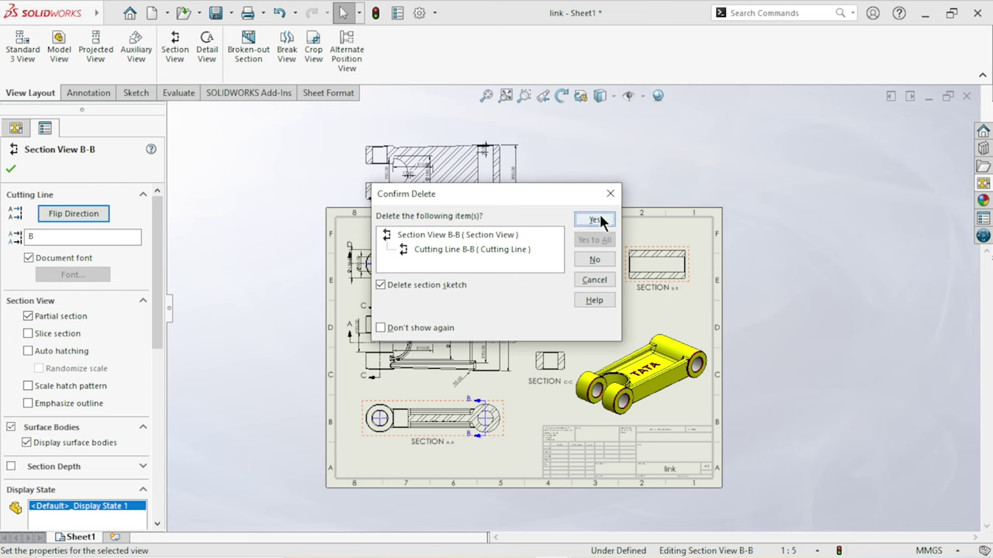
pyautogui.click(600, 220)
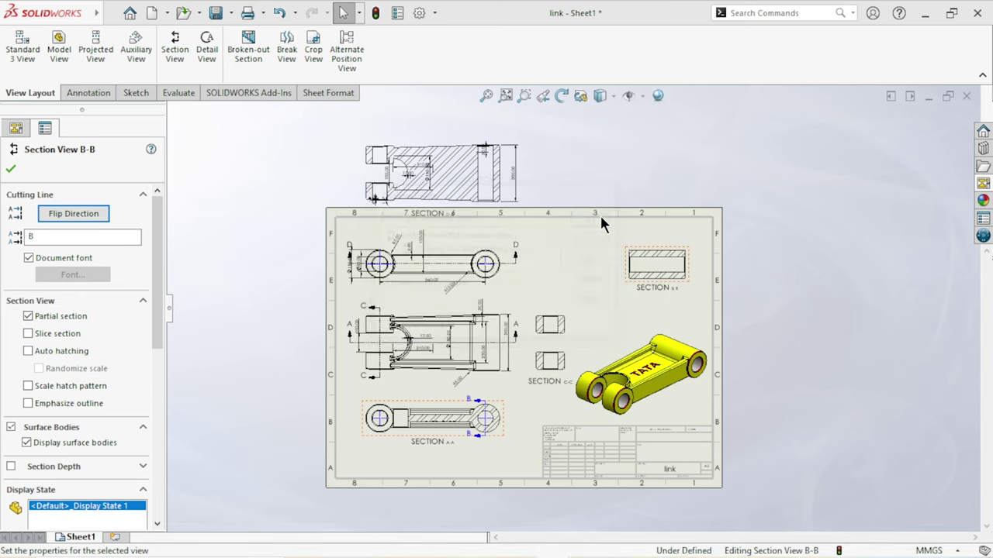
pyautogui.click(445, 141)
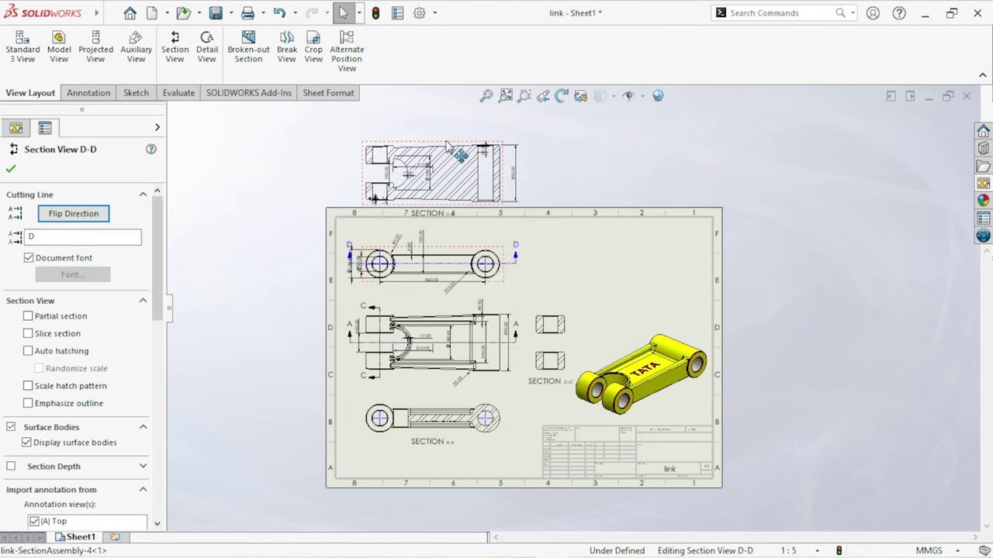
# Break section D-D's alignment and move it to the sheet's upper right, above the isometric view
pyautogui.rightClick(445, 138)
pyautogui.moveTo(491, 229)
pyautogui.click(618, 229)
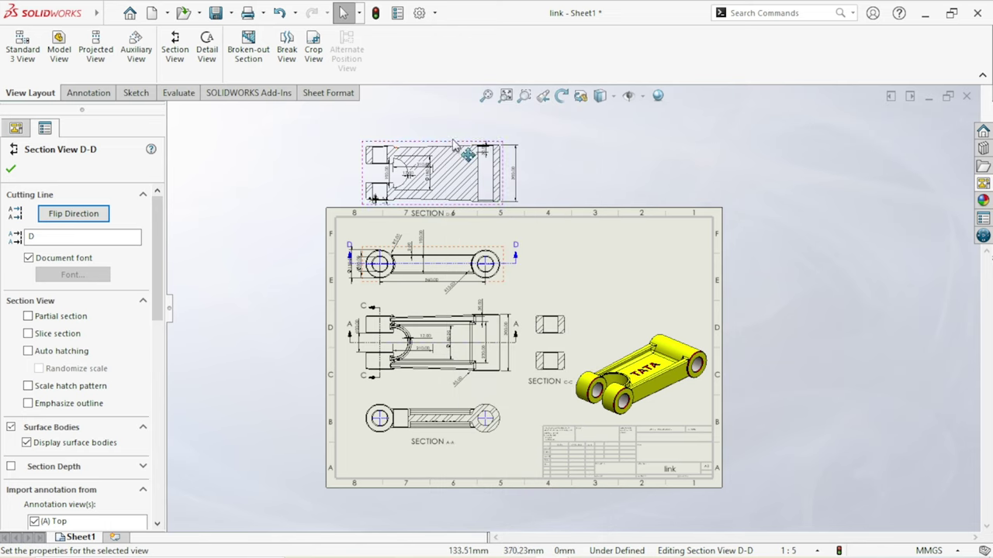
pyautogui.moveTo(453, 142); pyautogui.dragTo(545, 171)
pyautogui.moveTo(628, 220); pyautogui.dragTo(643, 241)
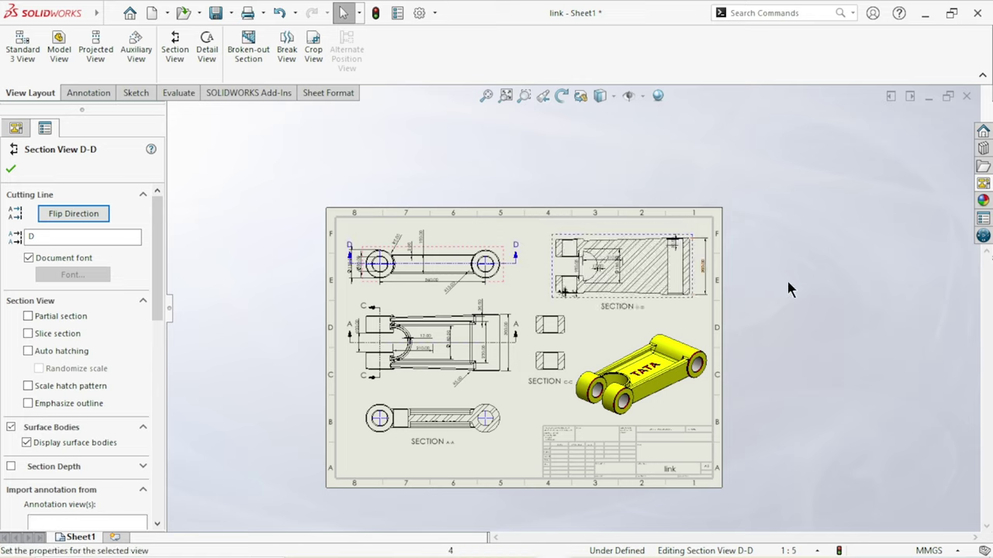
pyautogui.click(787, 280)
pyautogui.scroll(-3, 574, 346)
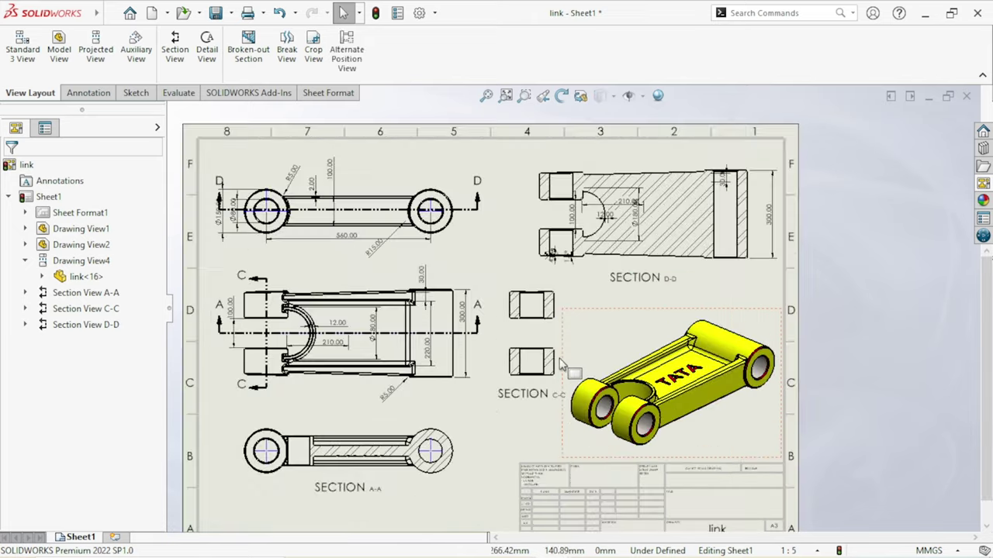
pyautogui.scroll(1, 500, 376)
pyautogui.scroll(-2, 428, 400)
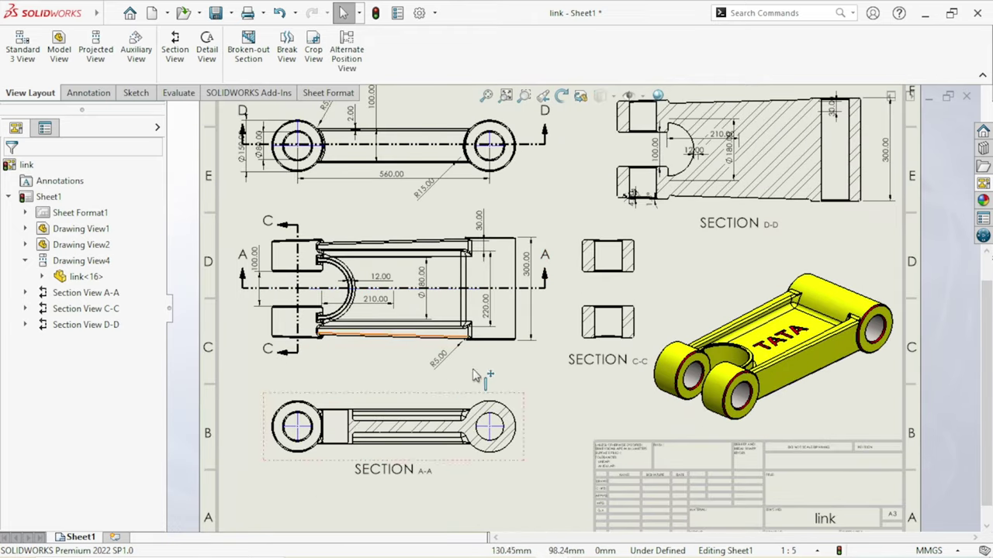
pyautogui.scroll(1, 528, 477)
pyautogui.scroll(2, 764, 311)
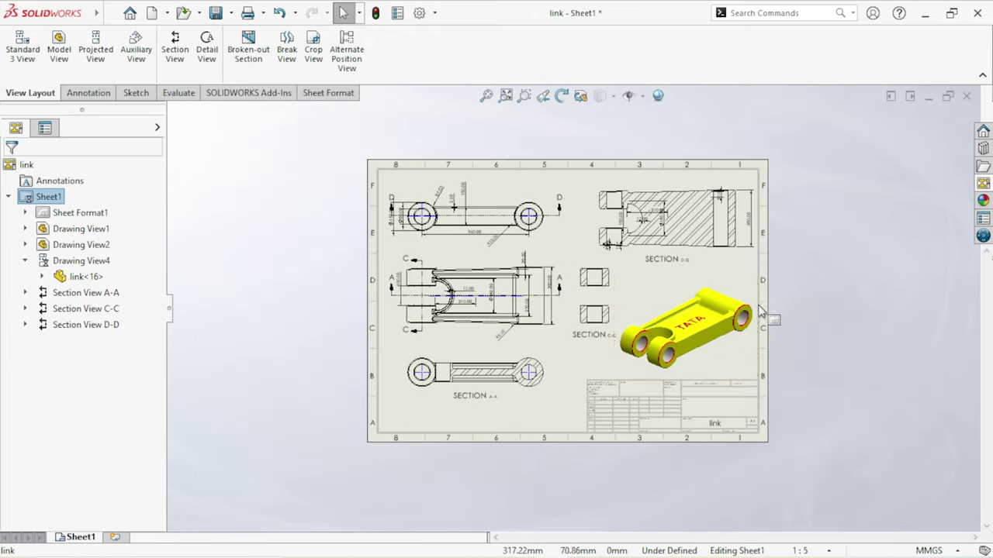
pyautogui.scroll(-1, 765, 304)
pyautogui.scroll(-5, 806, 273)
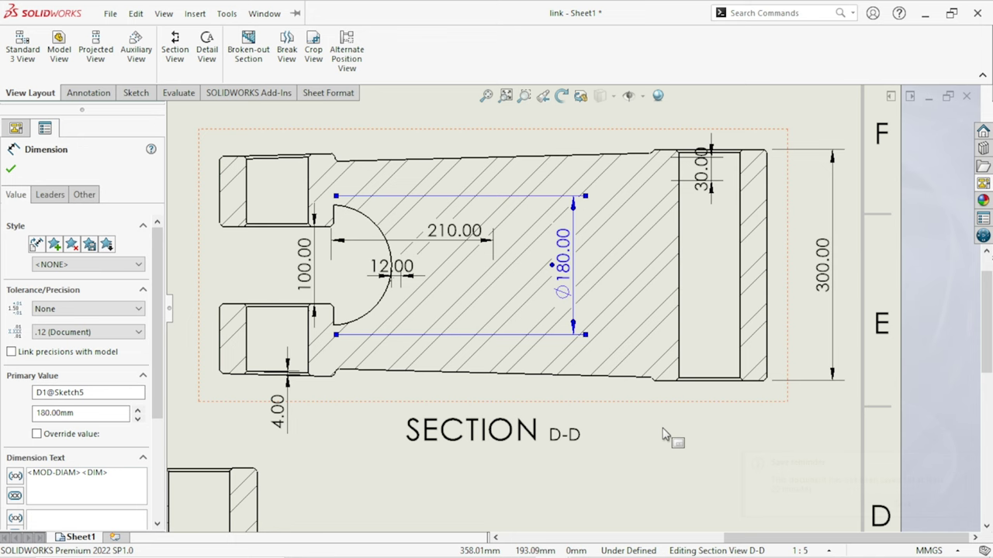
# Start dimensioning Section D-D's right bore, discarding stray edge, 292.00 and 270° dimensions
pyautogui.click(348, 161)
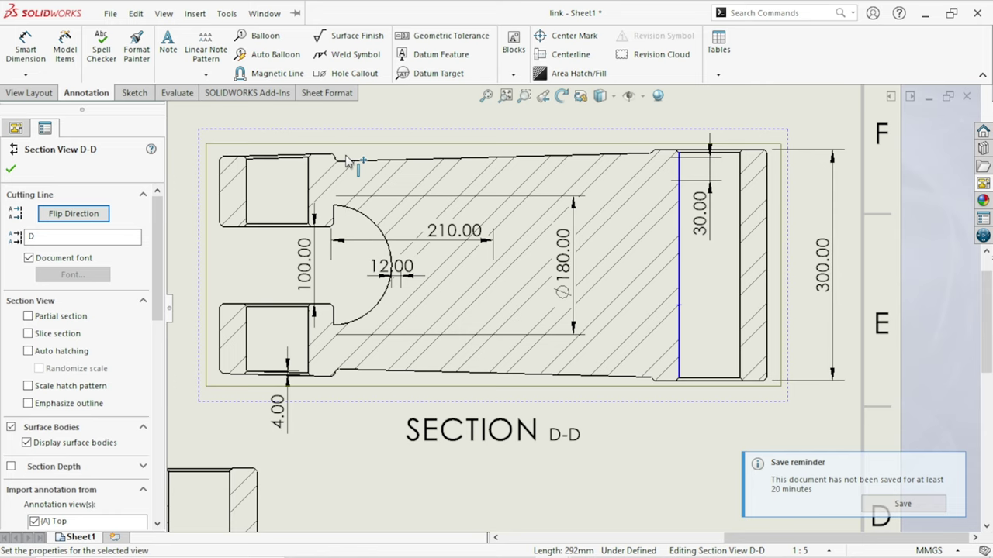
pyautogui.press('d')
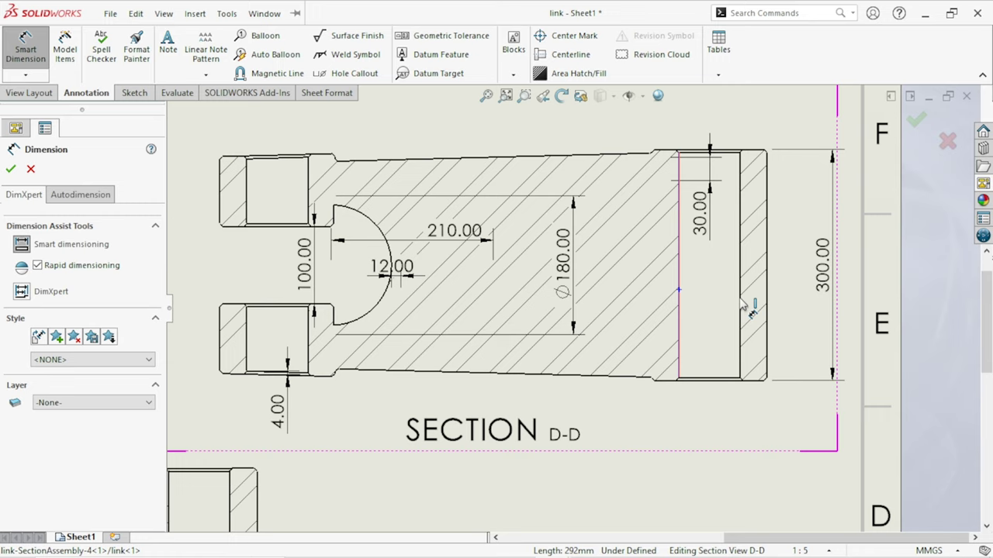
pyautogui.click(741, 305)
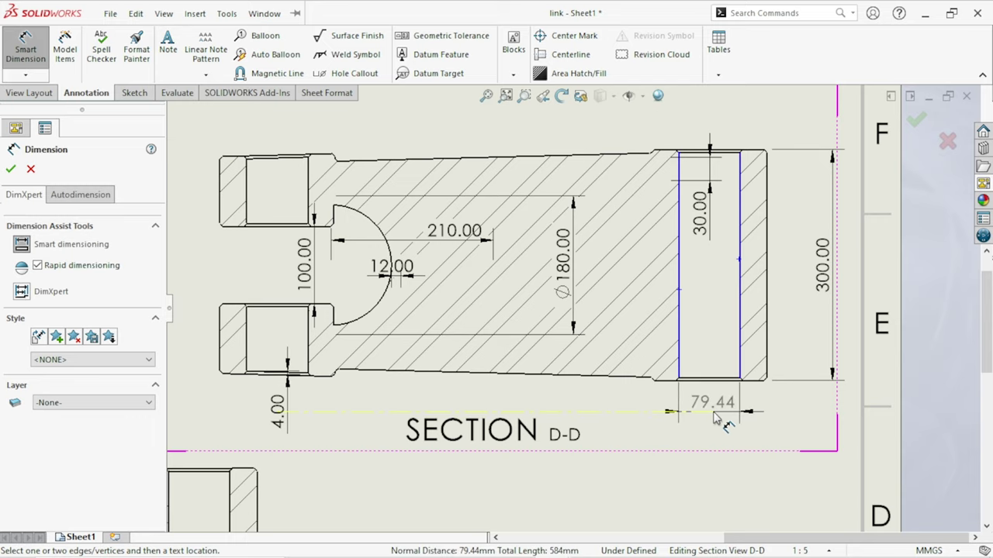
pyautogui.scroll(-5, 715, 419)
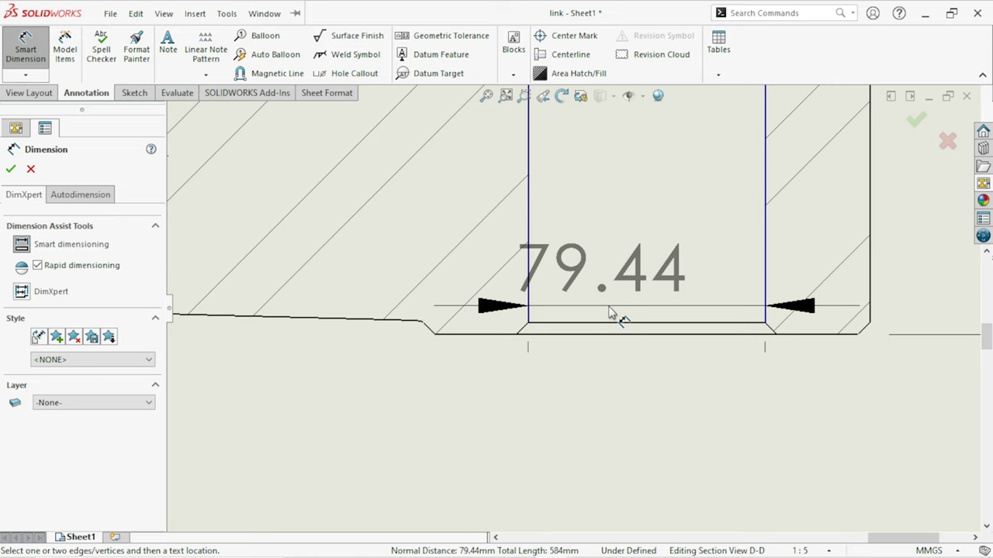
pyautogui.scroll(-2, 609, 313)
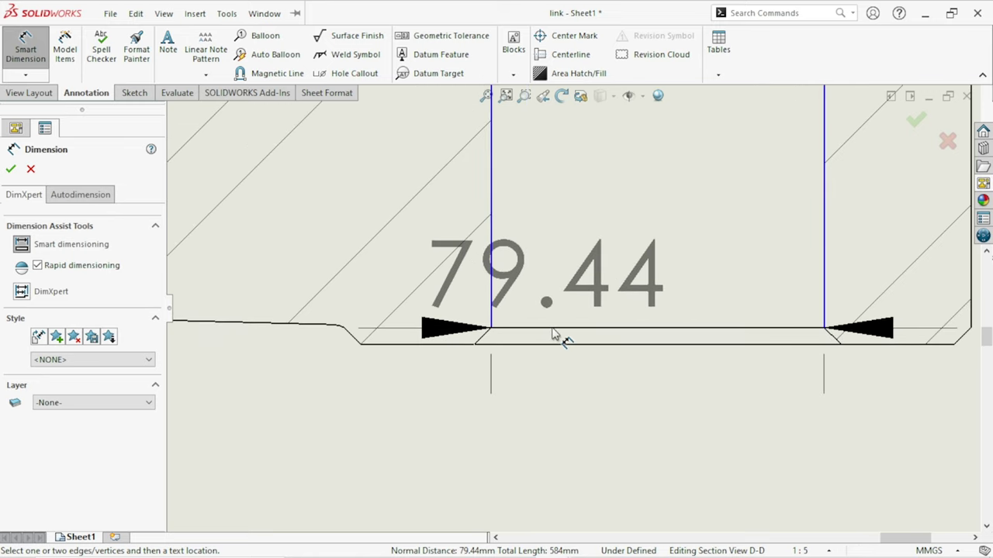
pyautogui.press('Escape')
pyautogui.click(503, 332)
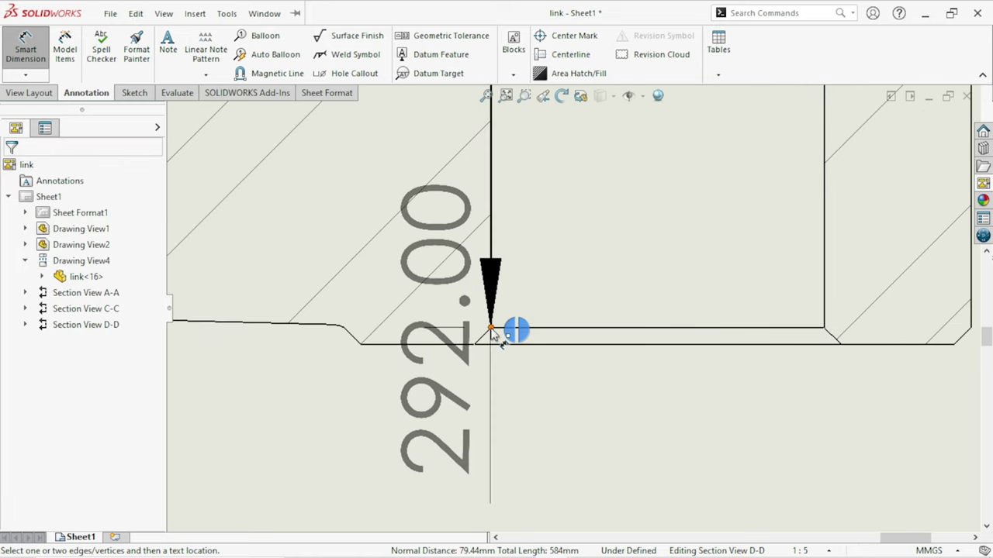
pyautogui.press('Escape')
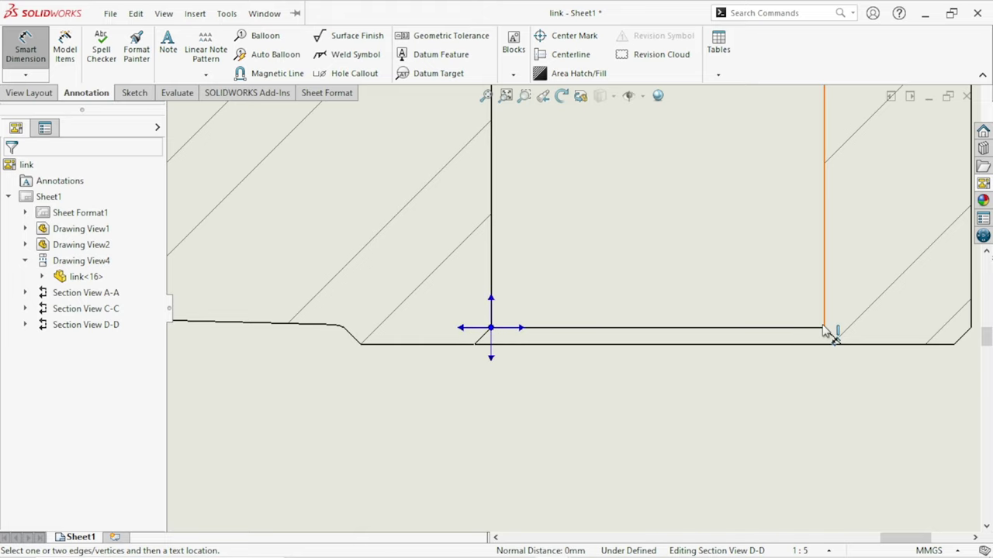
pyautogui.click(824, 329)
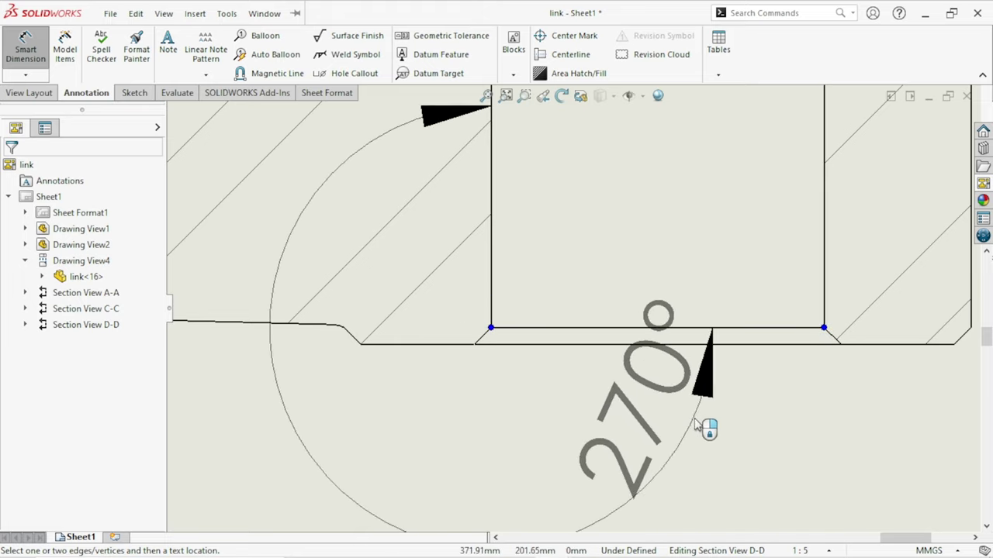
pyautogui.press('Escape')
pyautogui.press('Escape')
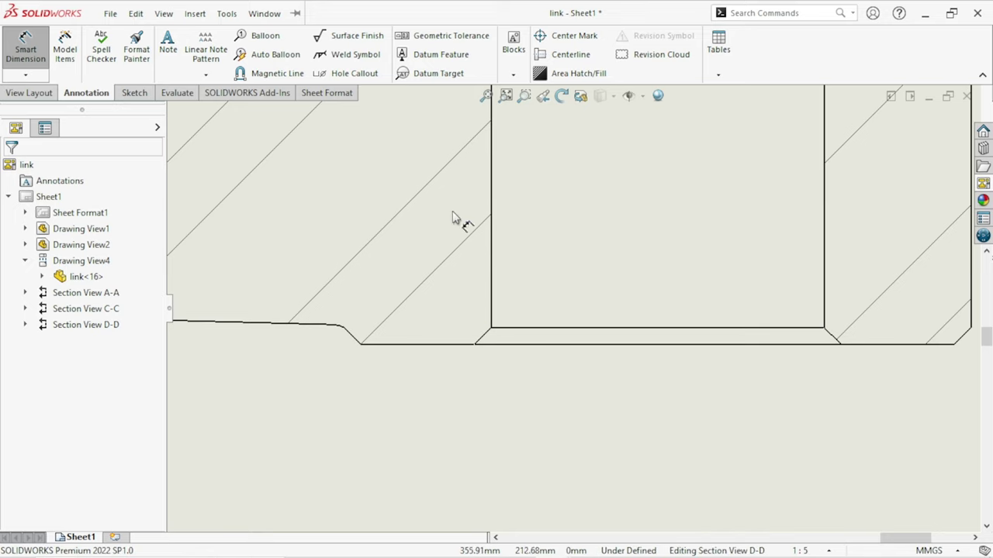
# Add the 79.44 bore-width dimension between the bore's lower corners, placed below the part
pyautogui.click(491, 329)
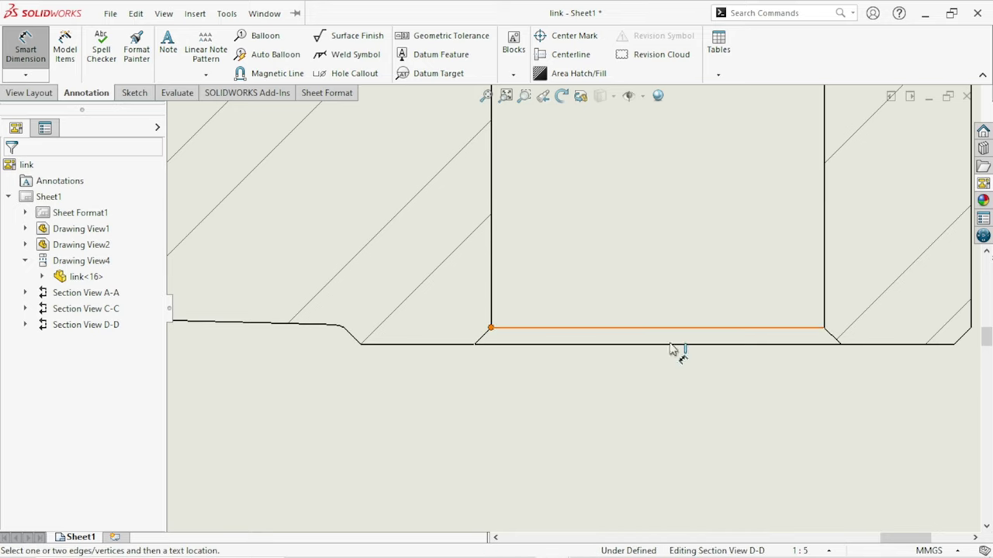
pyautogui.click(825, 328)
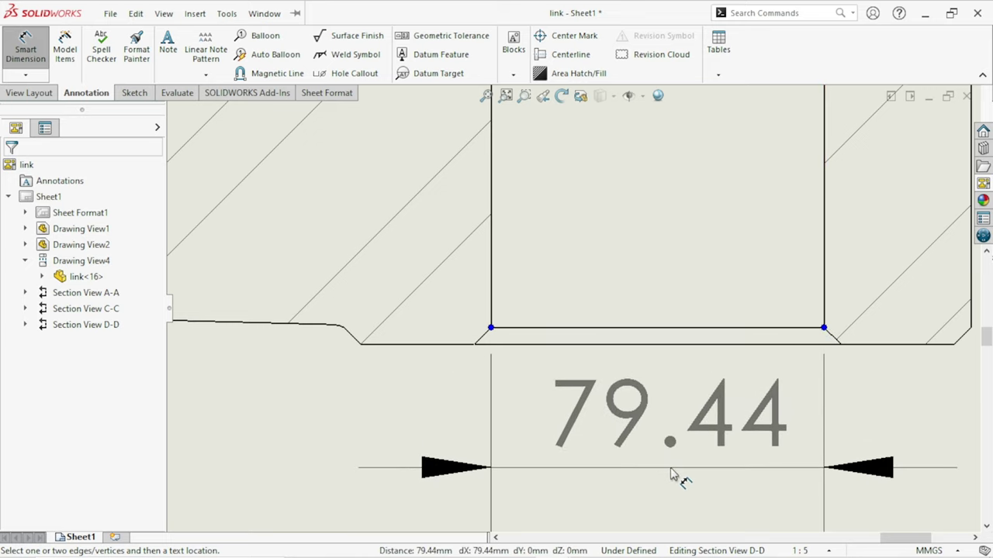
pyautogui.click(672, 428)
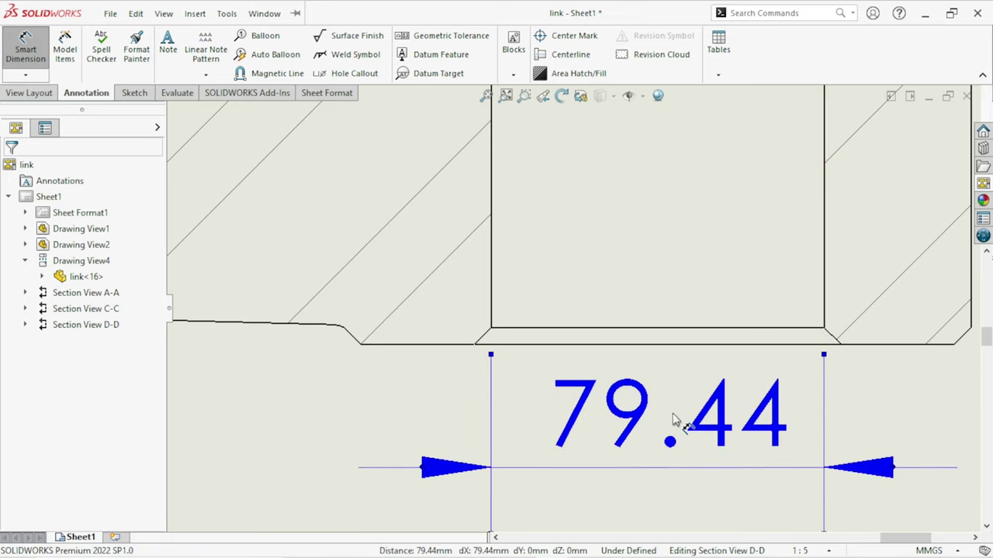
pyautogui.scroll(5, 664, 380)
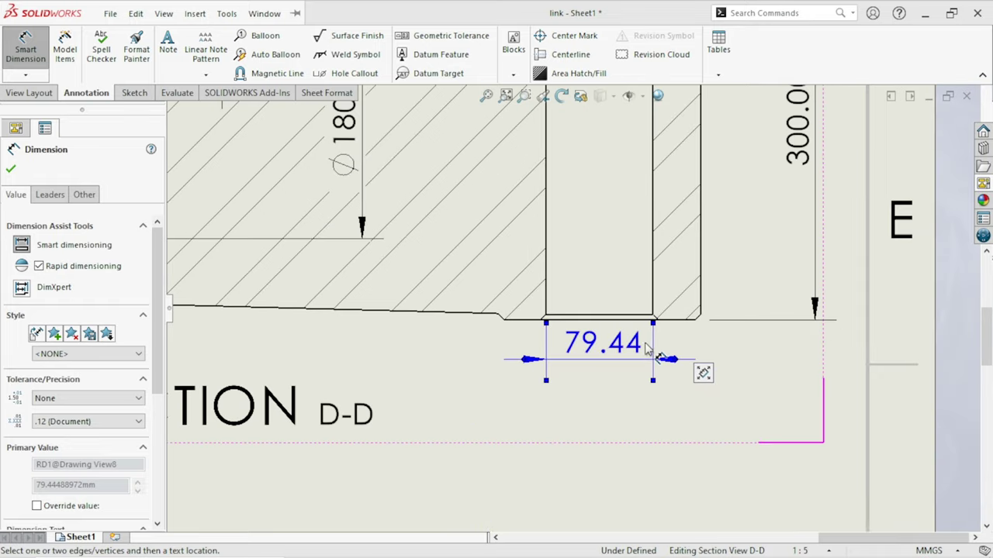
pyautogui.scroll(3, 636, 347)
pyautogui.scroll(2, 621, 342)
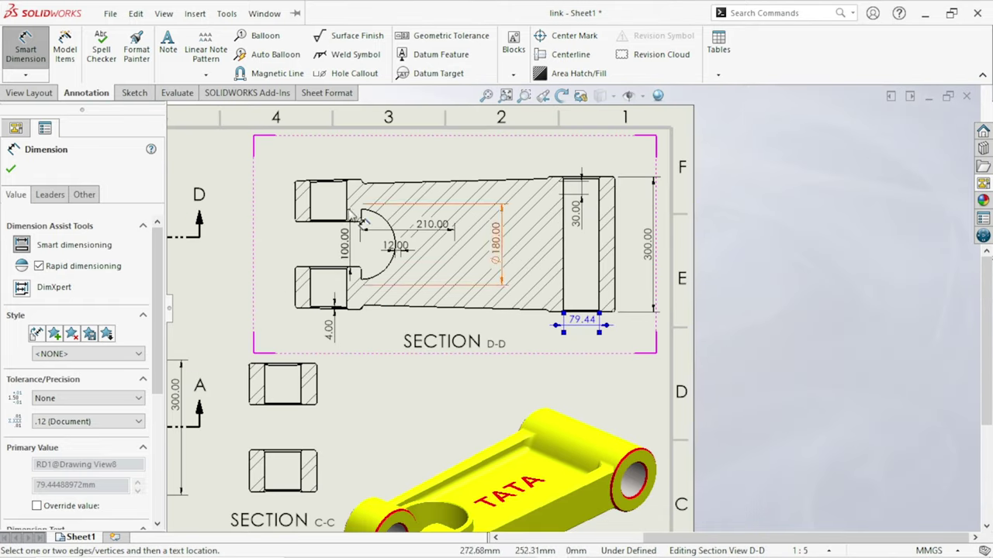
pyautogui.scroll(-1, 374, 210)
pyautogui.scroll(-1, 378, 213)
pyautogui.scroll(-1, 381, 214)
pyautogui.scroll(-1, 543, 248)
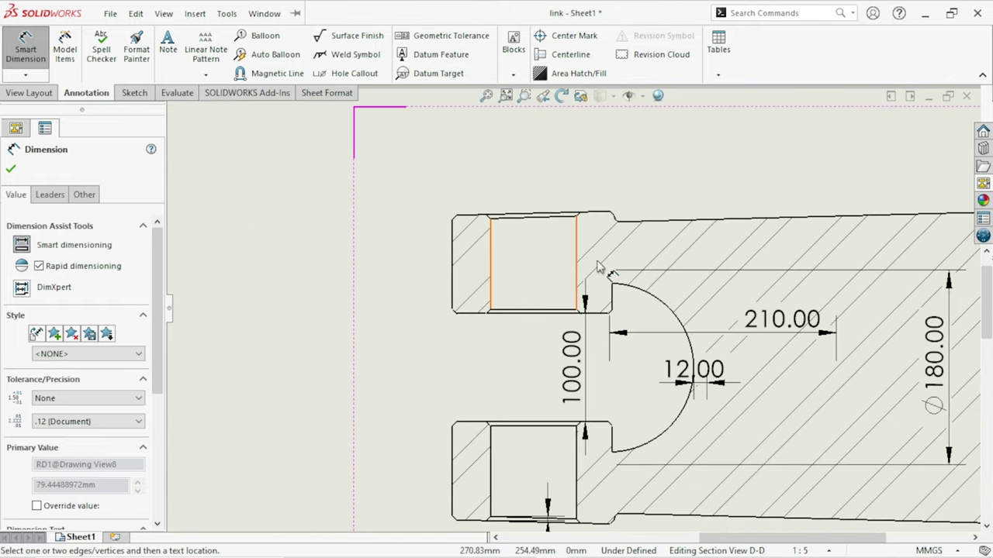
pyautogui.scroll(3, 604, 268)
pyautogui.scroll(1, 648, 322)
pyautogui.scroll(-1, 729, 397)
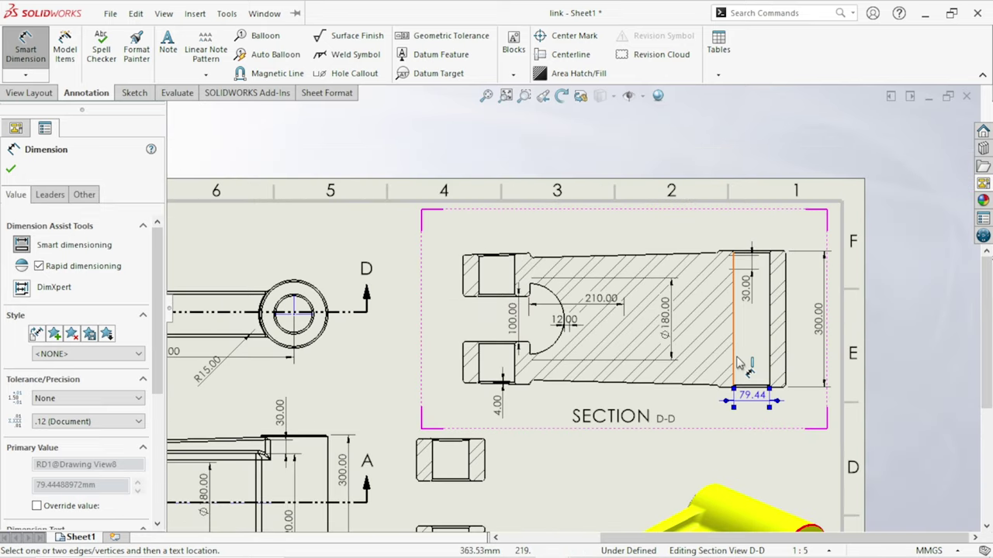
pyautogui.scroll(2, 709, 395)
pyautogui.scroll(-3, 705, 376)
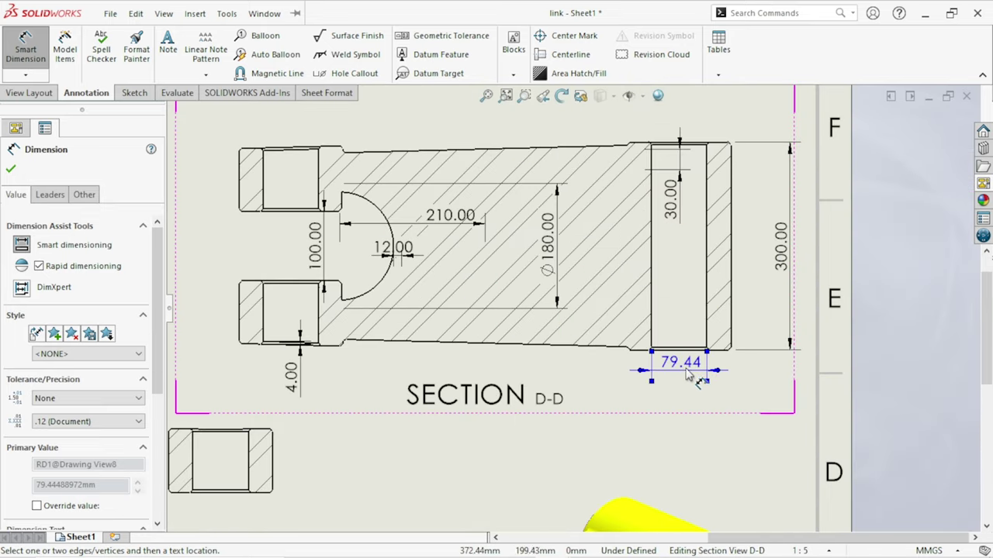
pyautogui.click(630, 359)
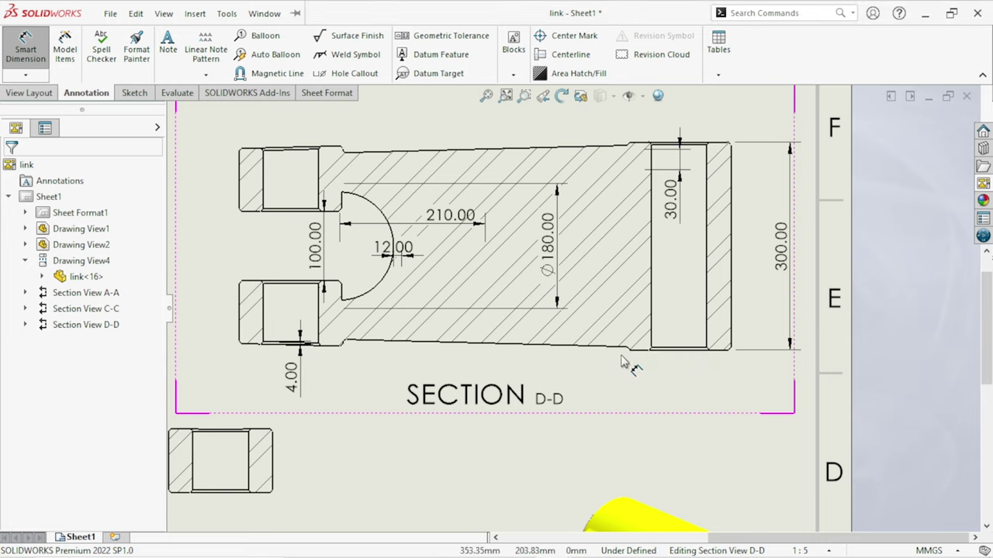
# Move the top view's Ø150.00 dimension further left and raise Ø80.00 above the part
pyautogui.scroll(3, 553, 362)
pyautogui.scroll(-2, 264, 306)
pyautogui.scroll(-3, 279, 295)
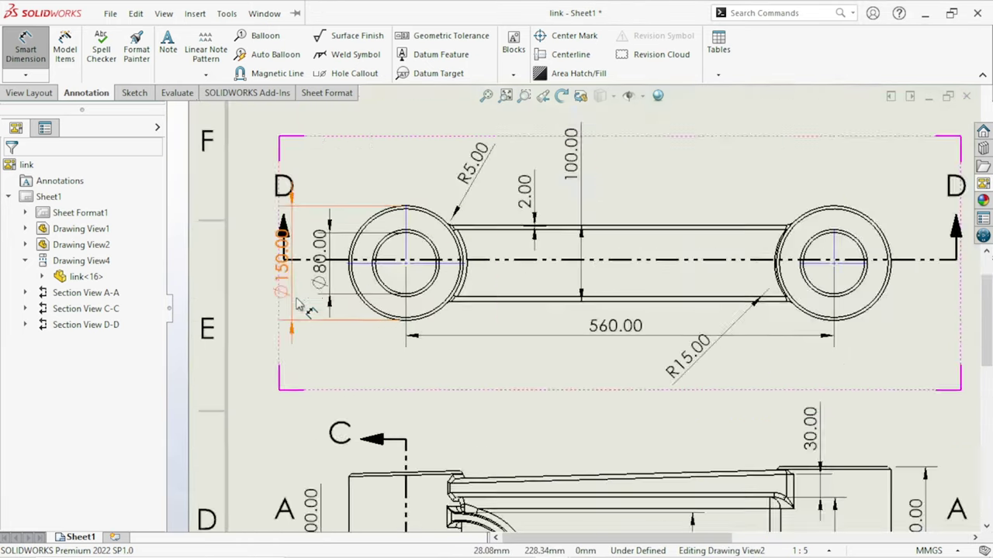
pyautogui.scroll(-1, 302, 276)
pyautogui.moveTo(315, 267); pyautogui.dragTo(275, 281)
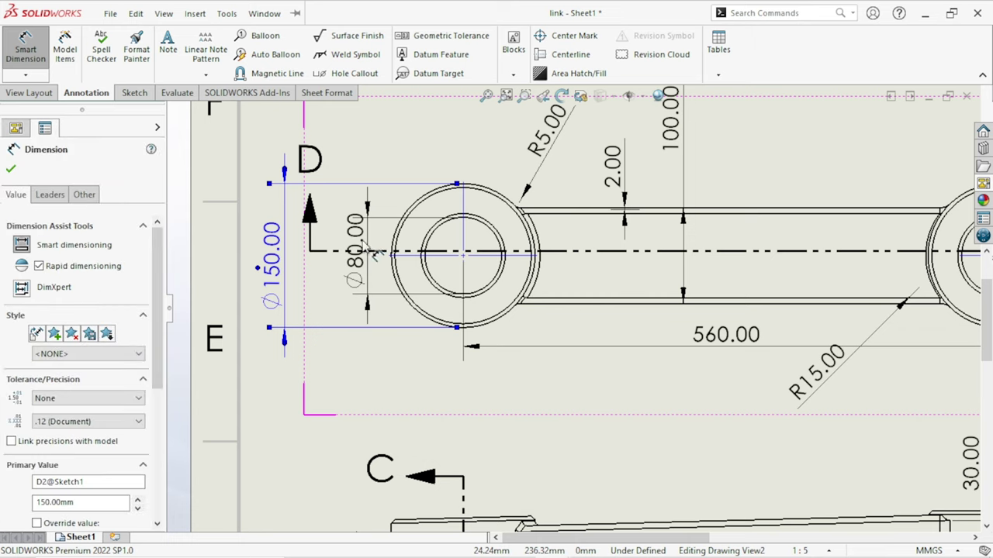
pyautogui.press('Escape')
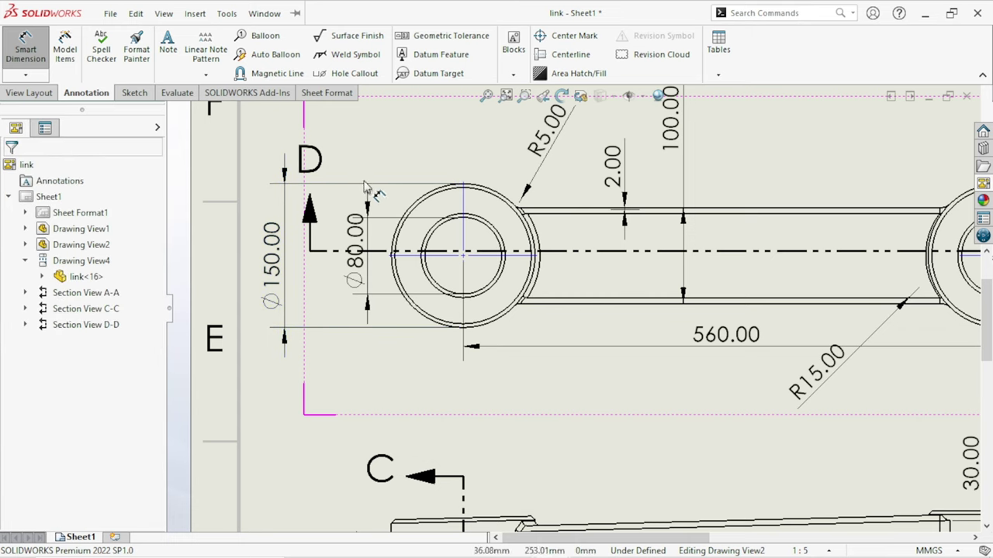
pyautogui.moveTo(369, 225)
pyautogui.mouseDown()
pyautogui.moveTo(358, 203)
pyautogui.moveTo(367, 155)
pyautogui.mouseUp()
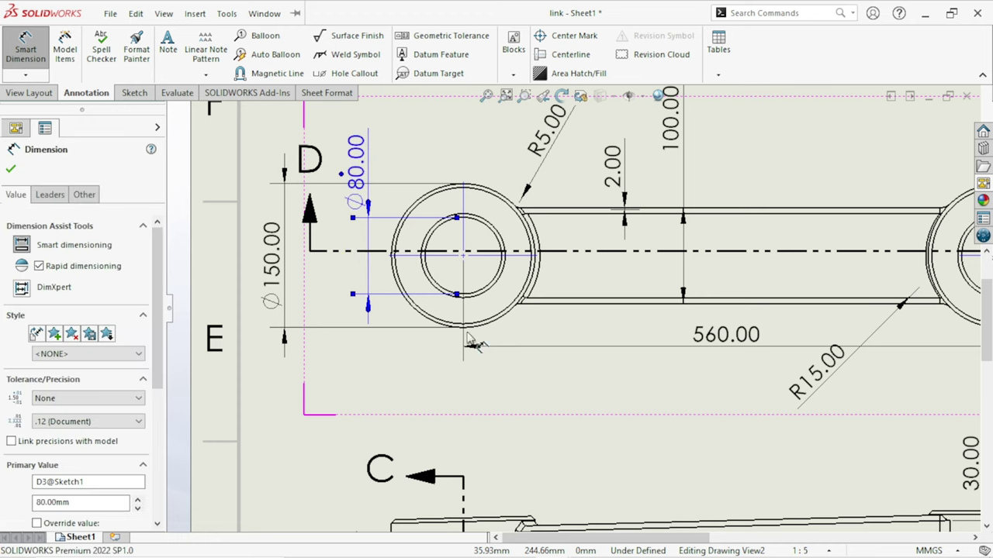
pyautogui.scroll(5, 694, 369)
pyautogui.scroll(1, 702, 378)
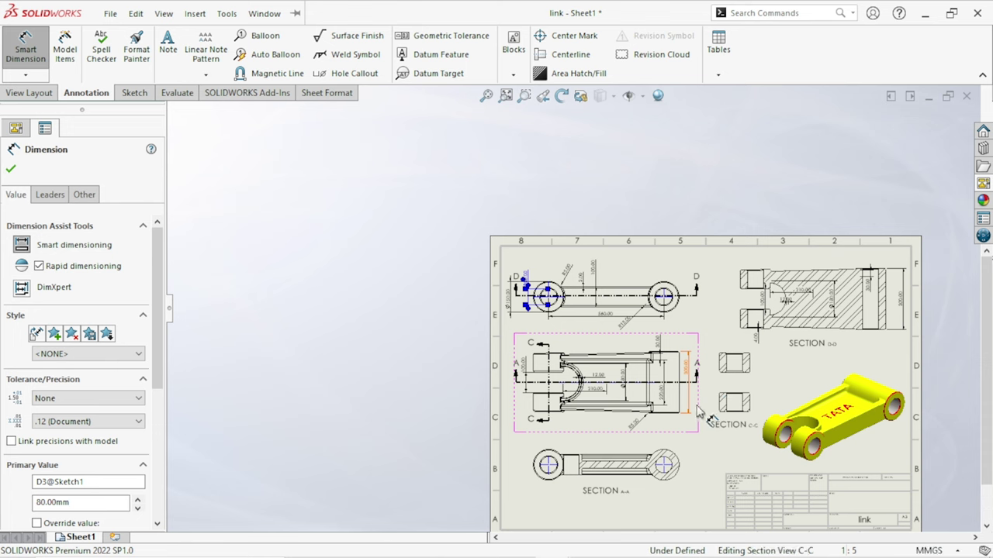
# Select Section View A-A and turn on annotation import from the Front view
pyautogui.scroll(-3, 702, 399)
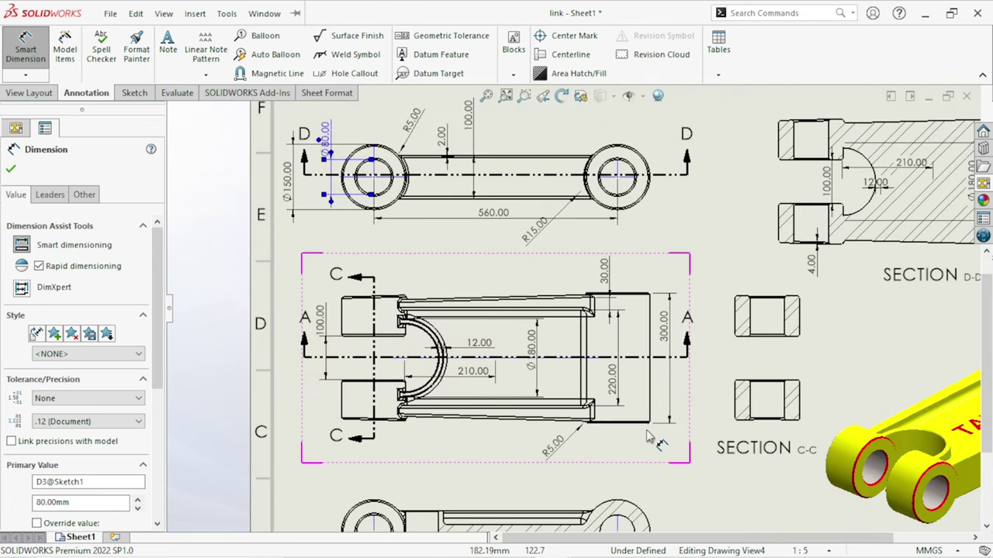
pyautogui.scroll(2, 640, 435)
pyautogui.scroll(-3, 644, 475)
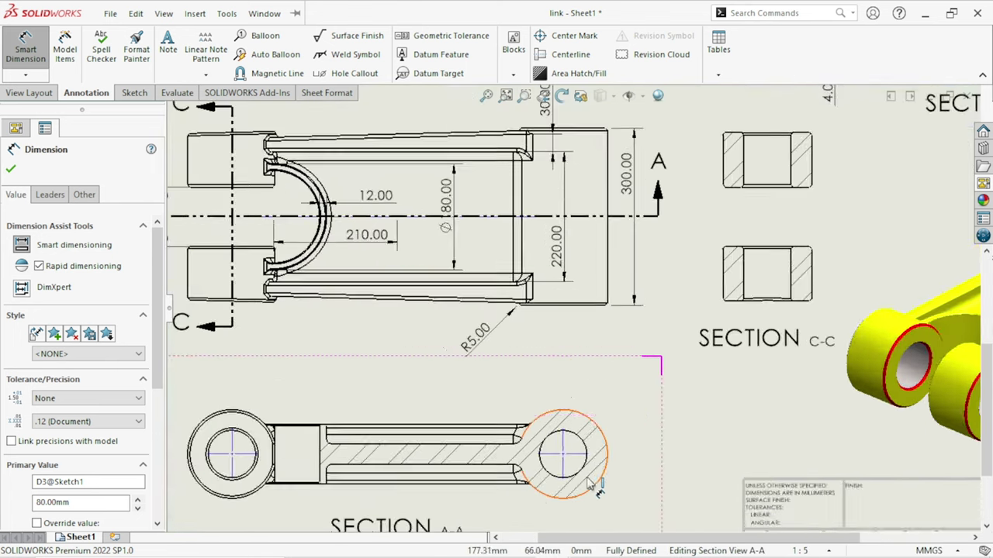
pyautogui.scroll(-1, 490, 427)
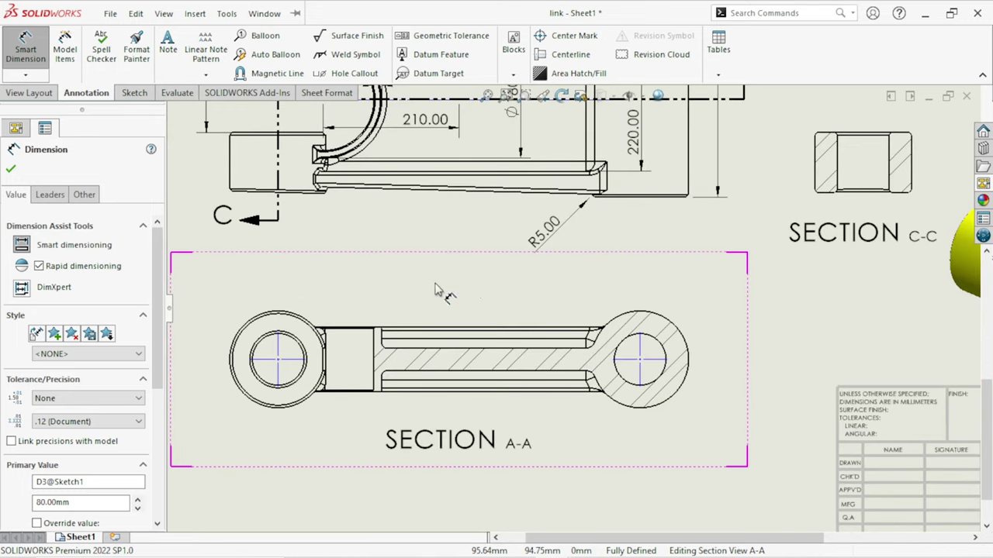
pyautogui.press('Escape')
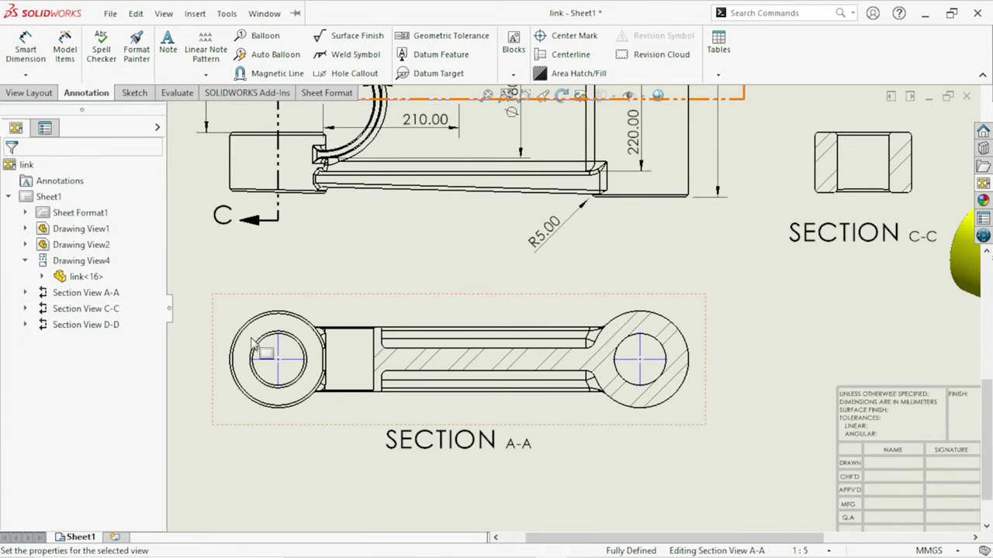
pyautogui.click(256, 351)
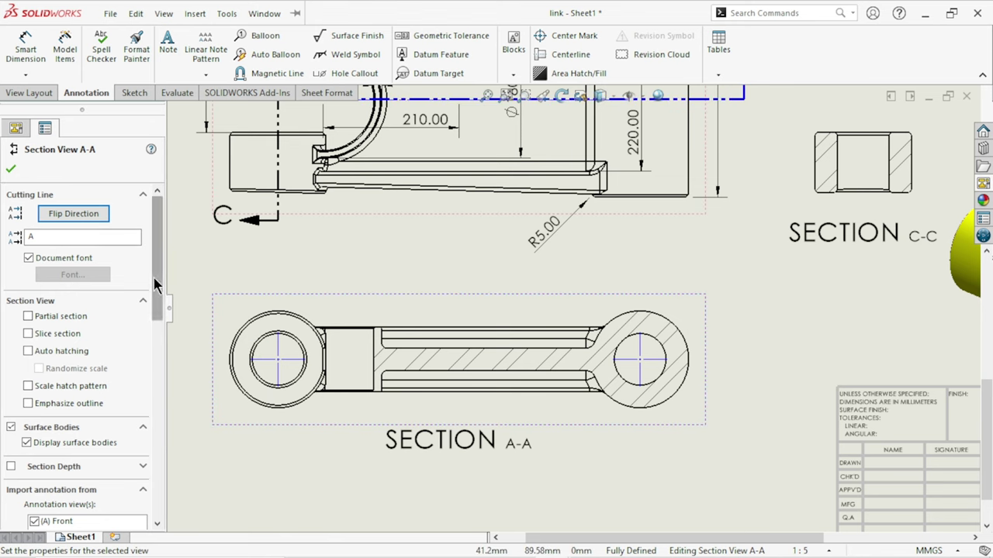
pyautogui.moveTo(158, 267); pyautogui.dragTo(159, 337)
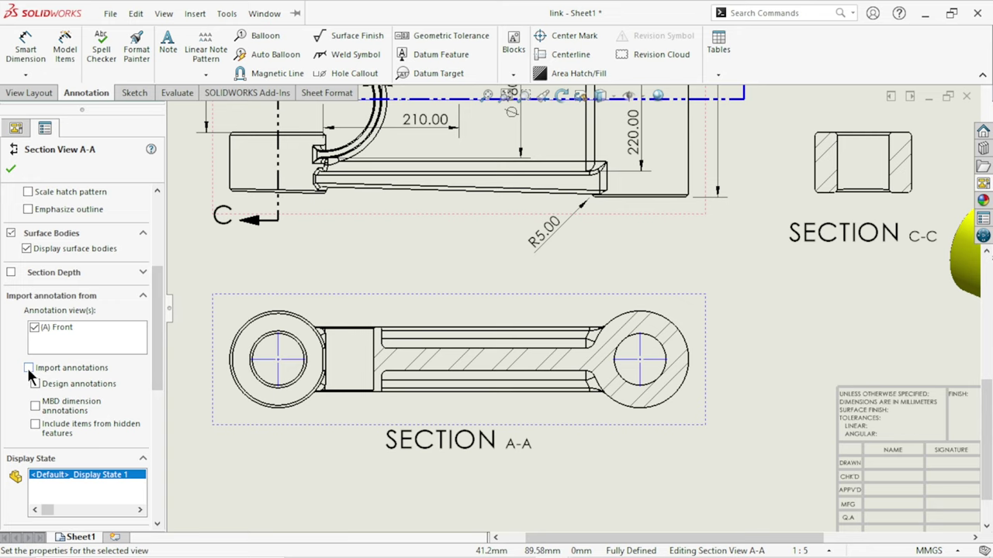
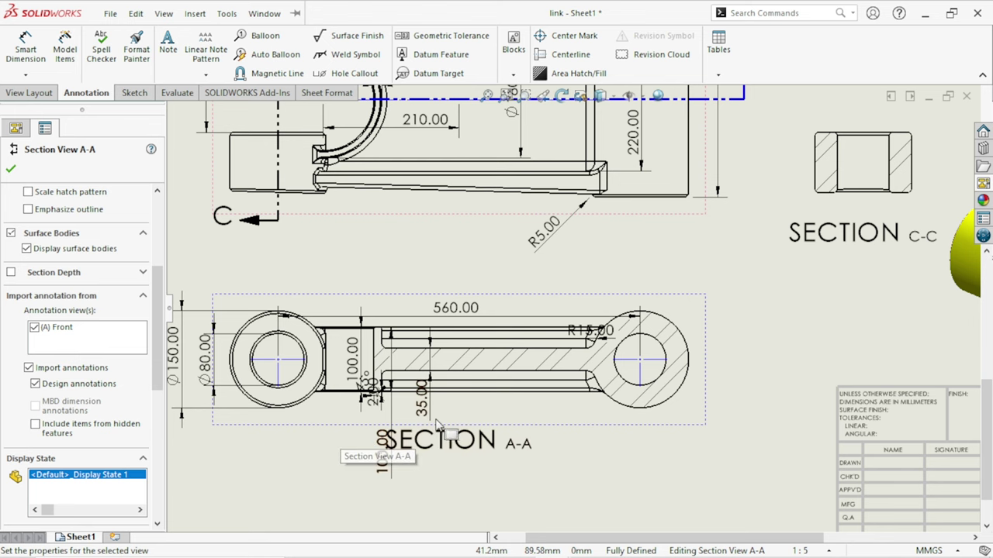
# Move the SECTION A-A label down below the section view, clear of the 100.00 dimension
pyautogui.scroll(1, 439, 425)
pyautogui.scroll(1, 450, 409)
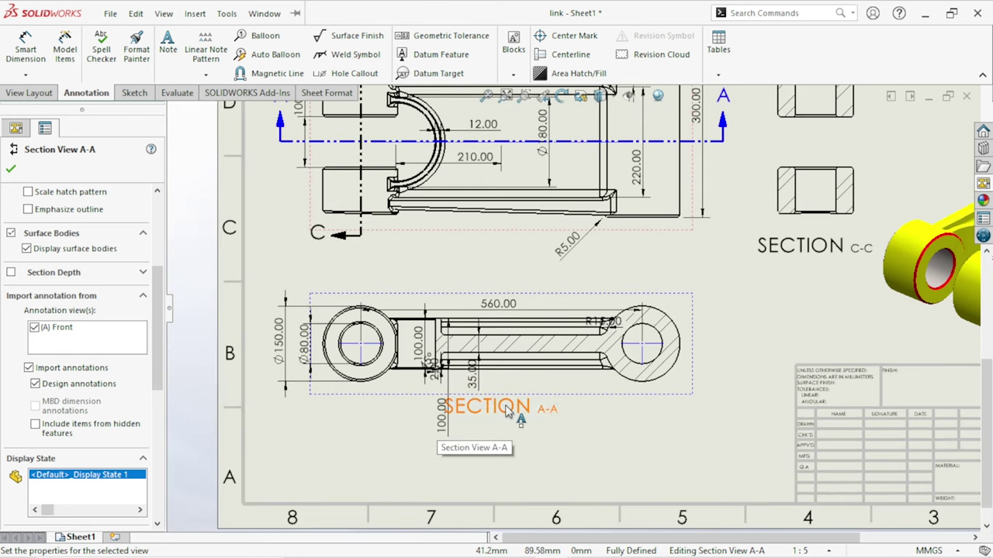
pyautogui.moveTo(515, 457)
pyautogui.mouseDown()
pyautogui.moveTo(504, 475)
pyautogui.moveTo(540, 450)
pyautogui.mouseUp()
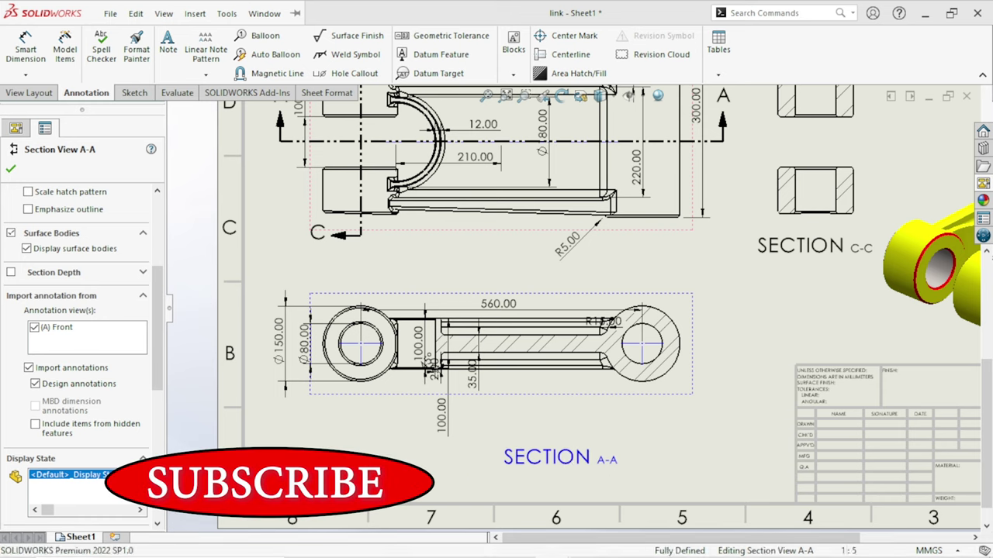
pyautogui.click(167, 46)
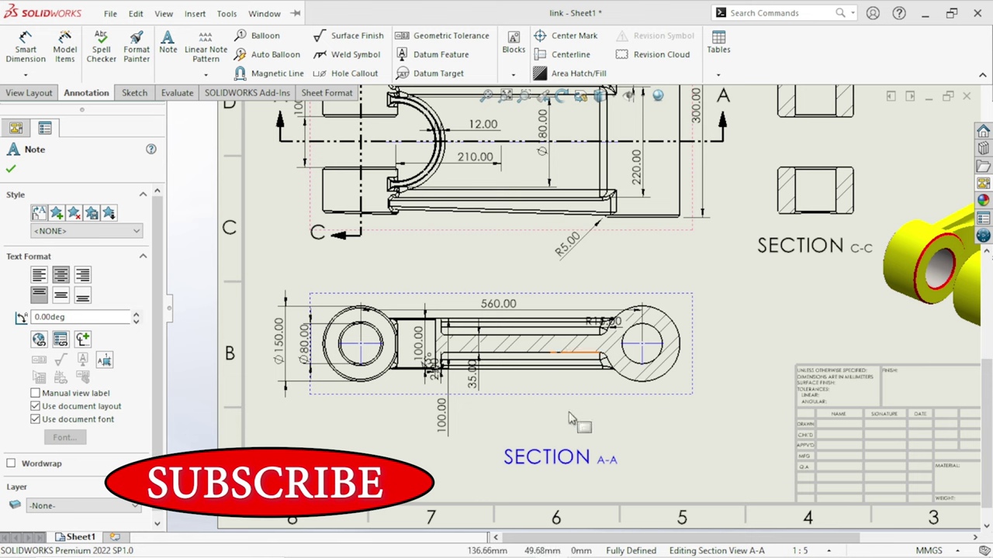
pyautogui.press('Escape')
pyautogui.scroll(2, 446, 357)
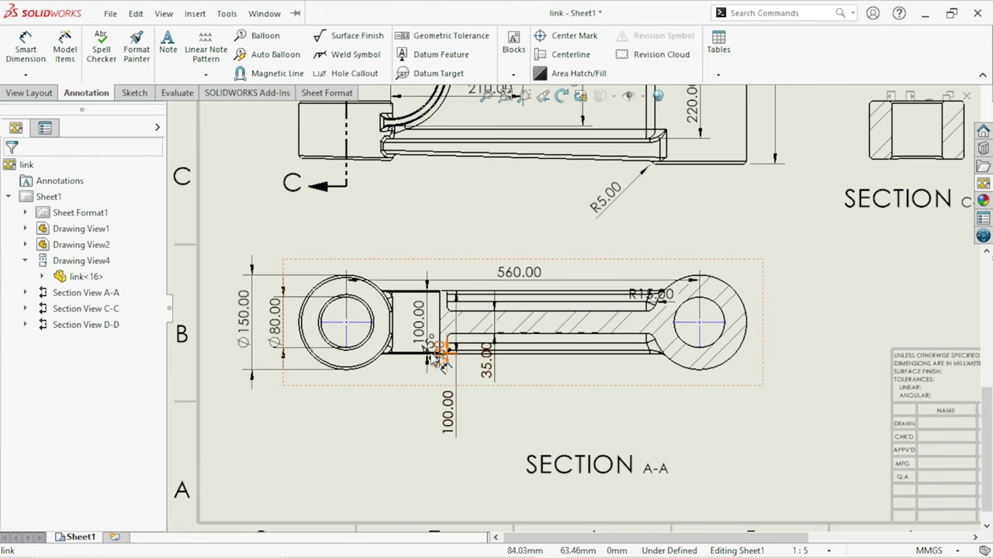
# Move the 100.00 dimension above the part and delete the R15.00 and small 2.00 dimensions
pyautogui.moveTo(419, 328); pyautogui.dragTo(418, 247)
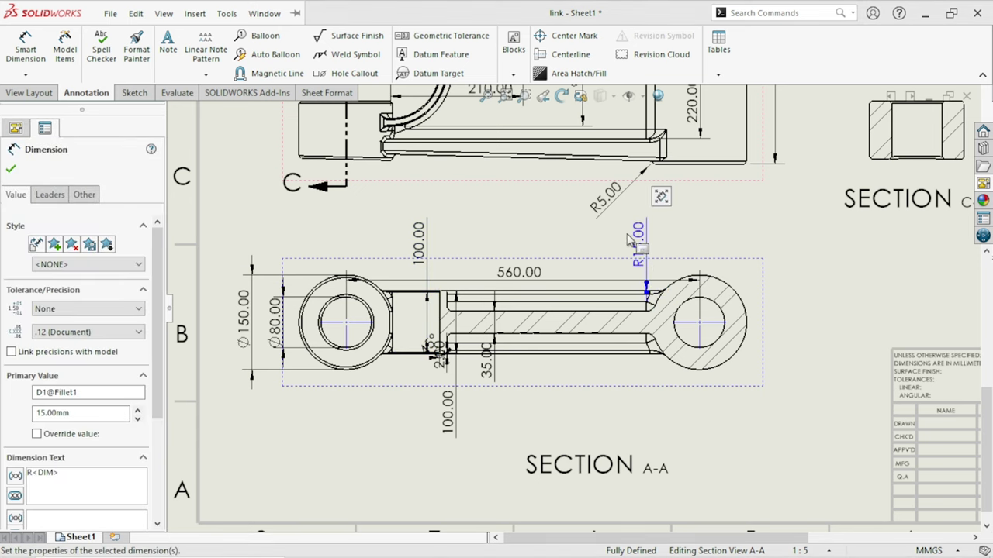
pyautogui.press('Delete')
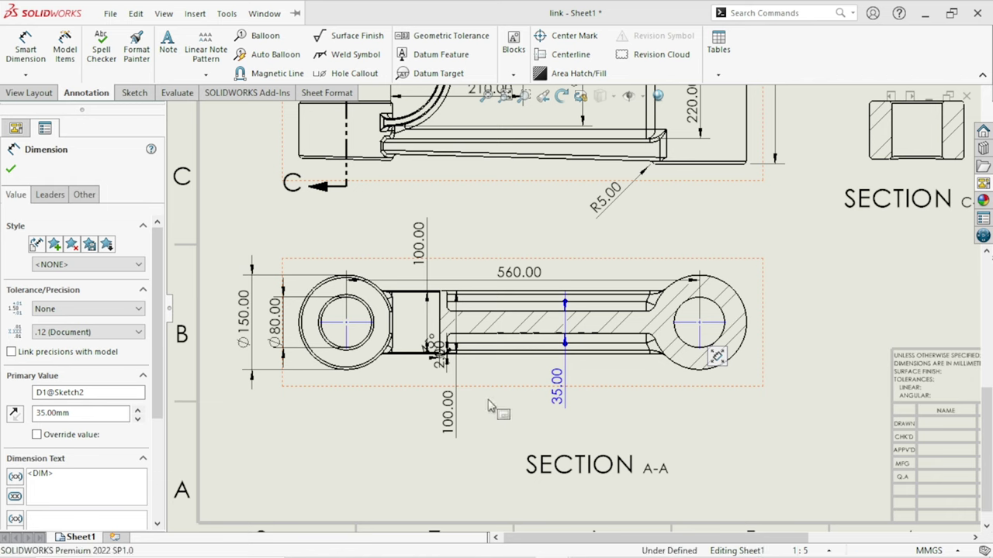
pyautogui.press('Escape')
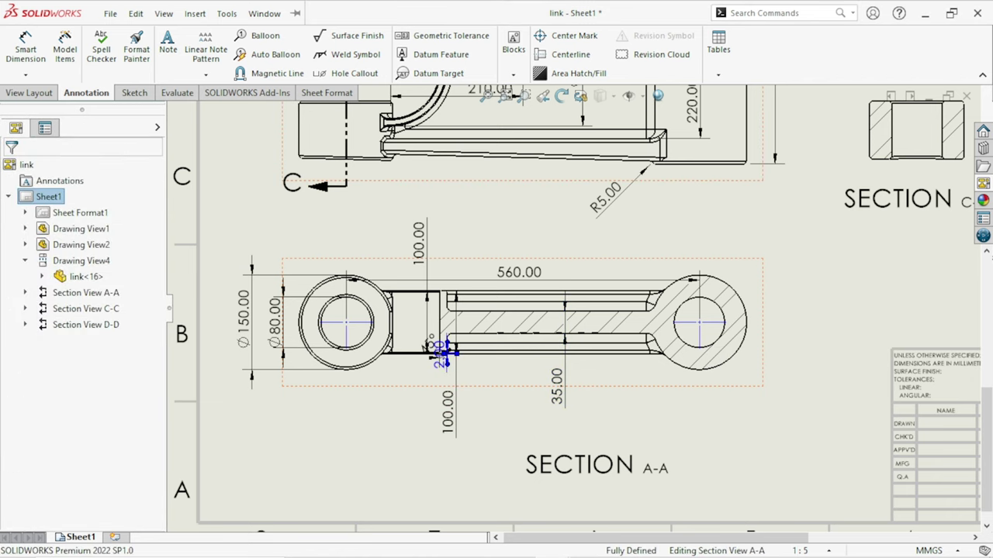
pyautogui.press('Delete')
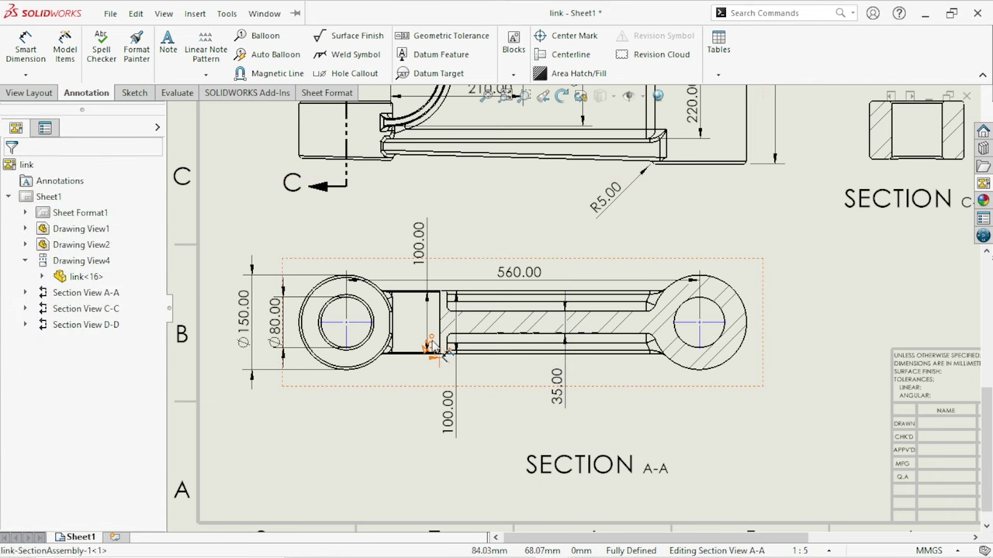
pyautogui.click(432, 344)
pyautogui.press('Delete')
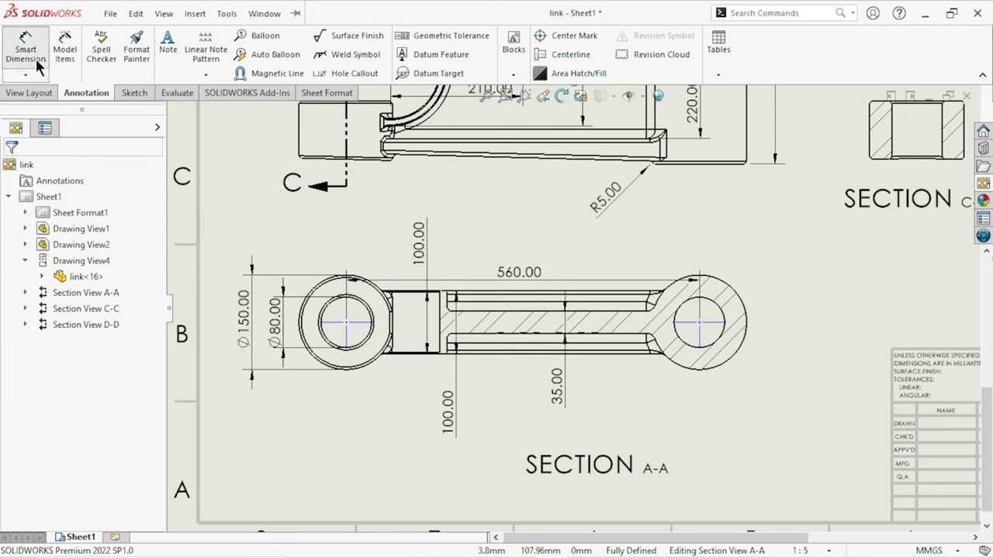
# Dimension the 560.00 distance between the two hole centres, placed just above the part
pyautogui.click(347, 329)
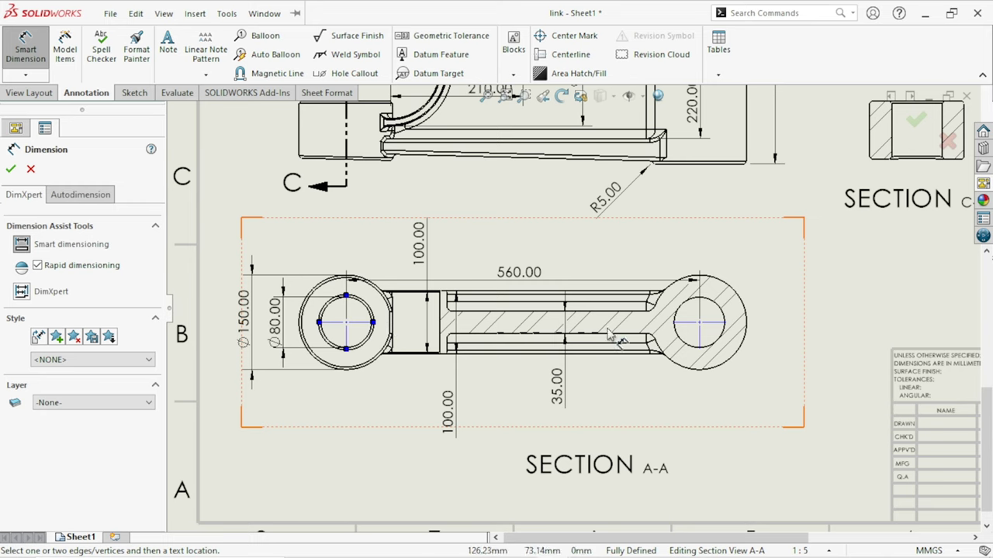
pyautogui.click(702, 330)
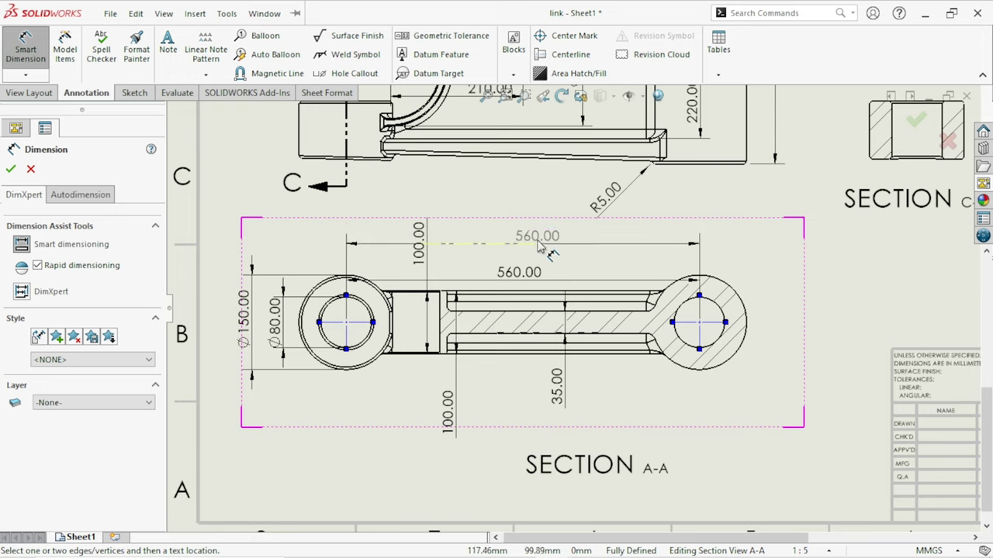
pyautogui.click(541, 245)
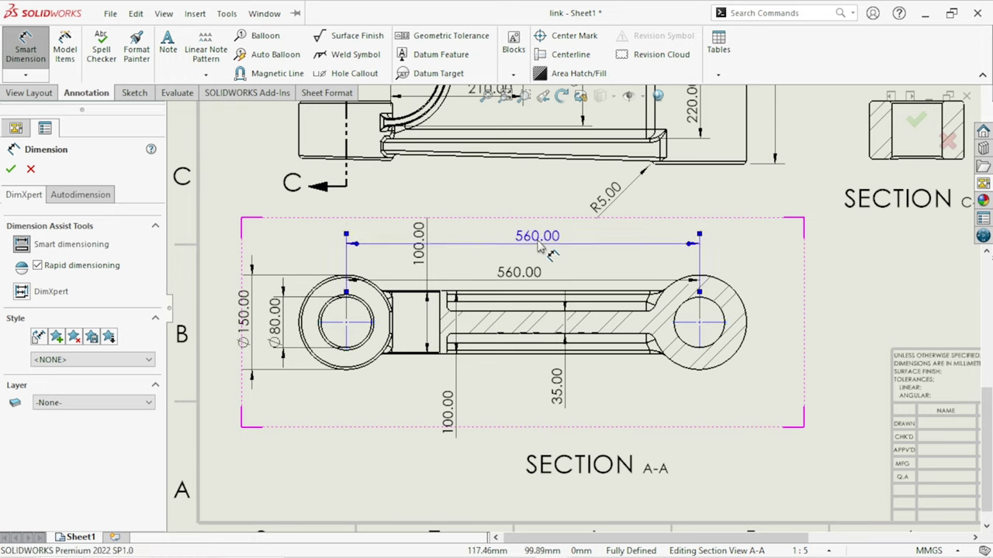
pyautogui.click(423, 250)
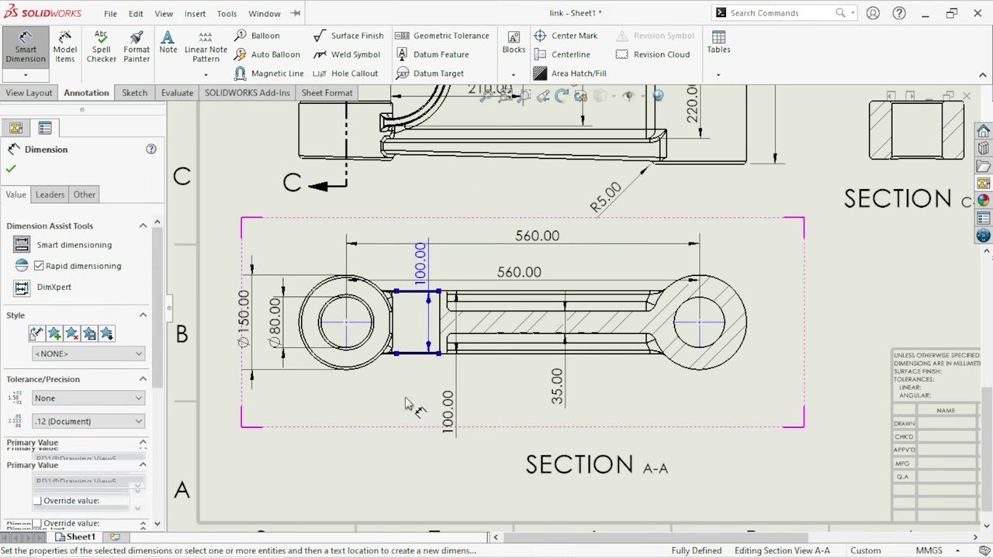
pyautogui.click(394, 461)
pyautogui.moveTo(530, 242); pyautogui.dragTo(521, 231)
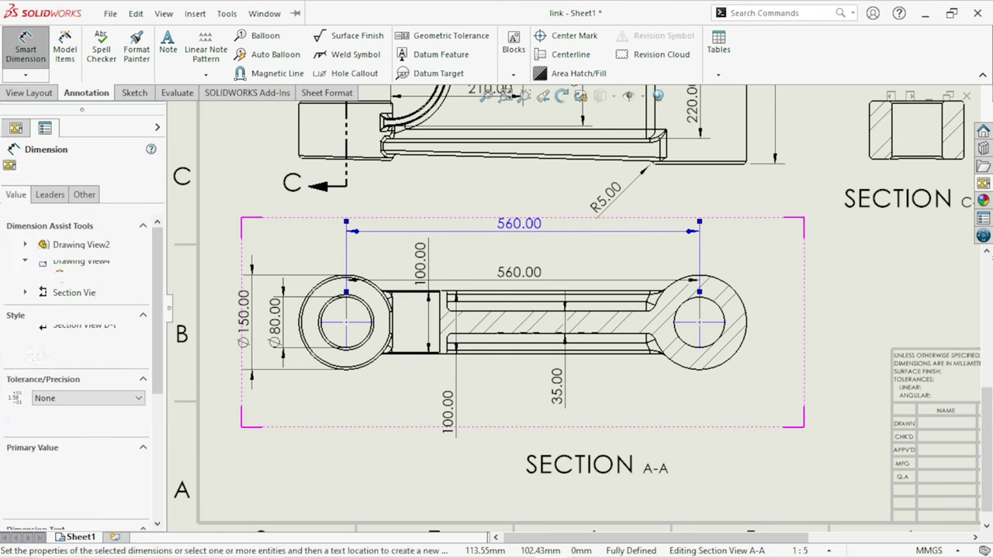
pyautogui.click(675, 383)
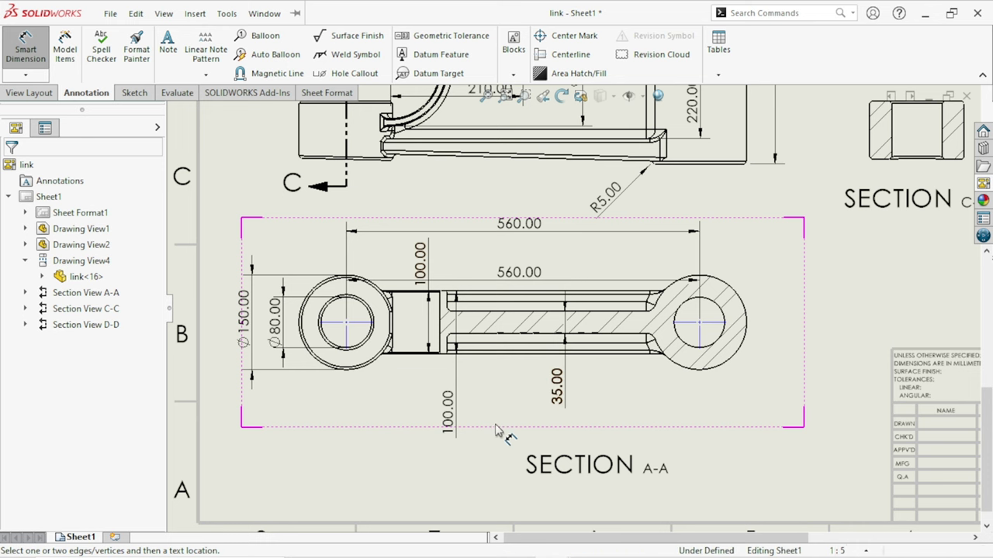
pyautogui.scroll(3, 500, 430)
pyautogui.scroll(2, 547, 378)
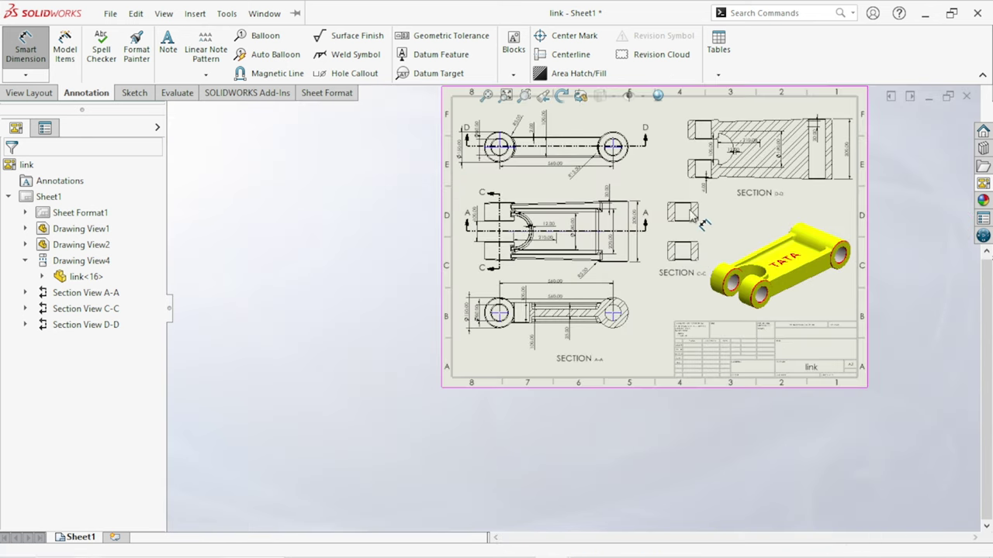
pyautogui.scroll(-3, 709, 208)
pyautogui.scroll(-2, 684, 261)
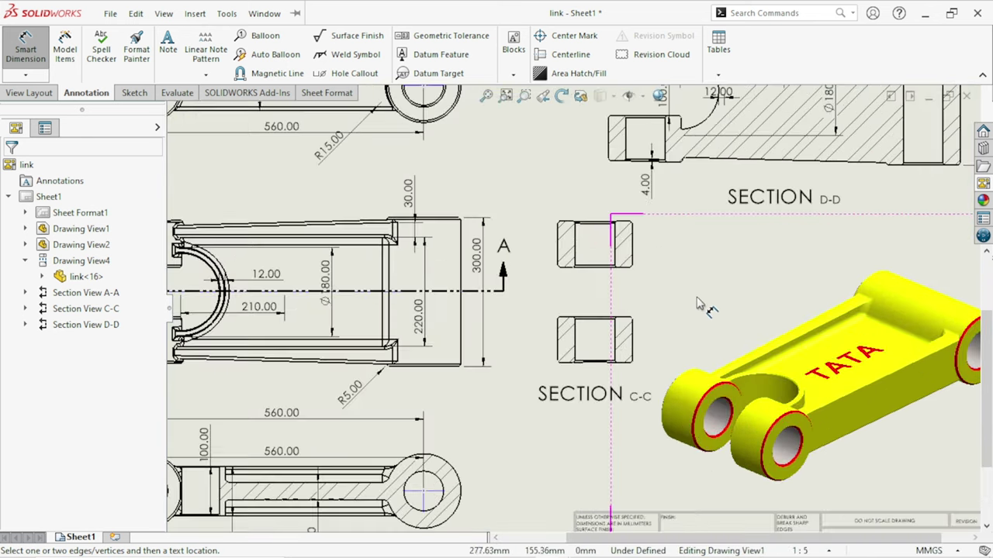
pyautogui.scroll(2, 606, 331)
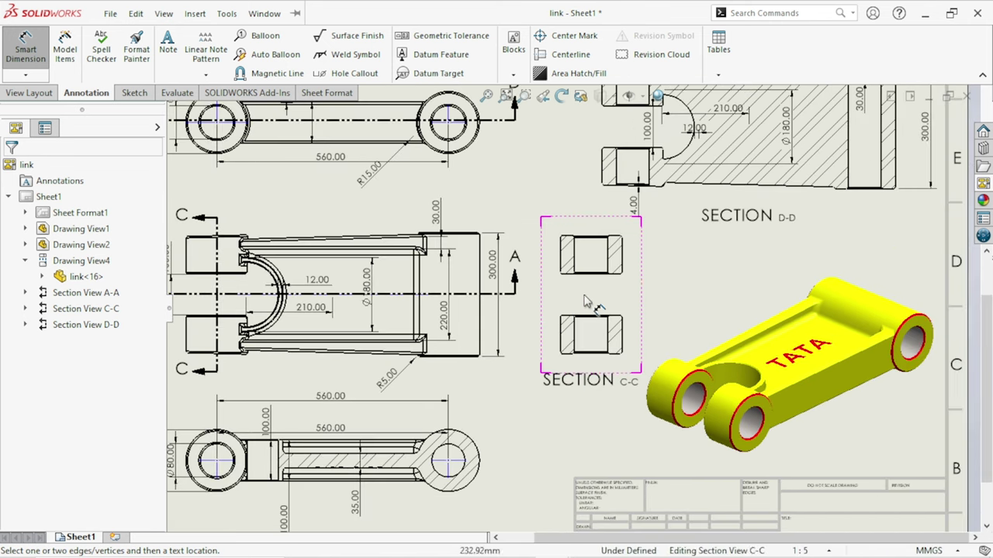
pyautogui.scroll(-2, 545, 310)
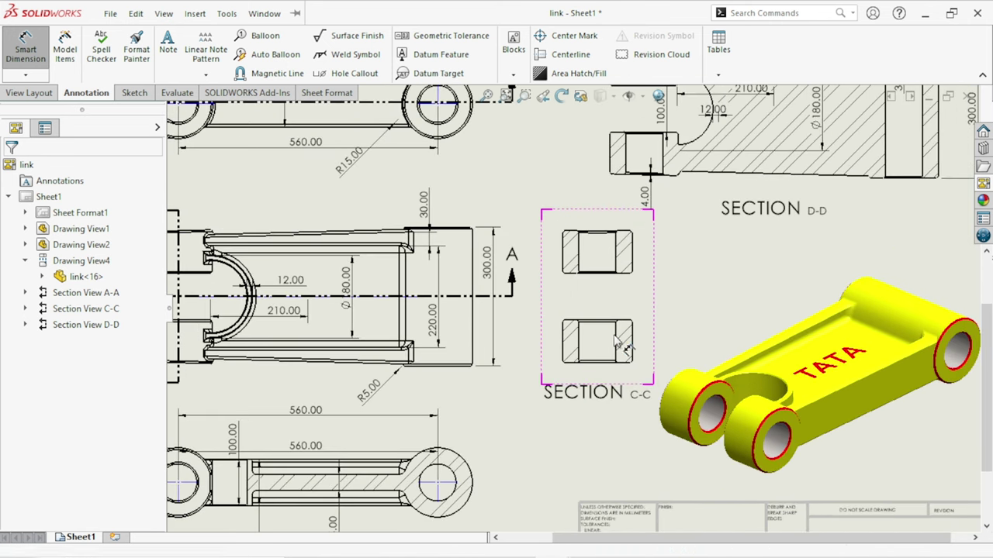
pyautogui.scroll(-2, 617, 260)
pyautogui.scroll(-1, 616, 256)
pyautogui.press('Escape')
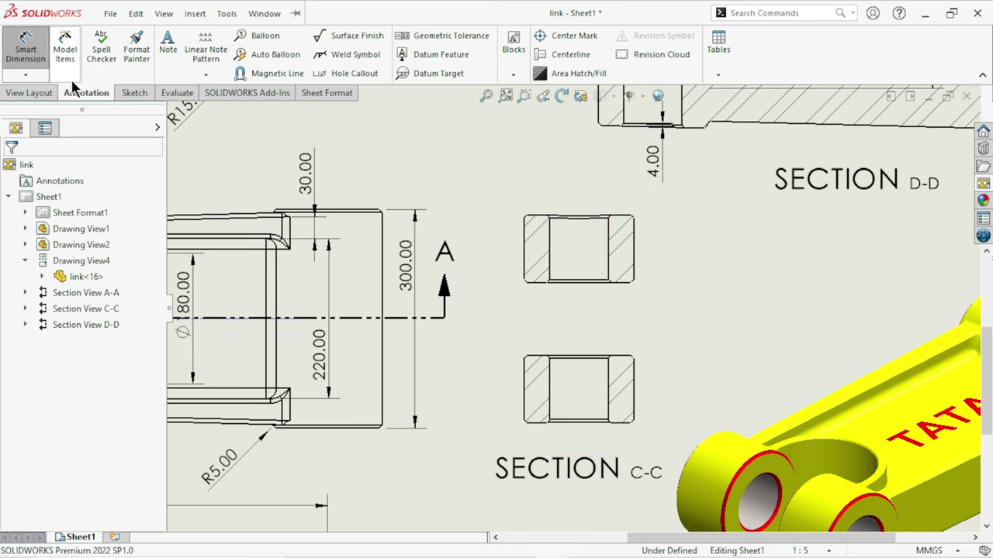
pyautogui.scroll(1, 570, 303)
pyautogui.scroll(-1, 567, 279)
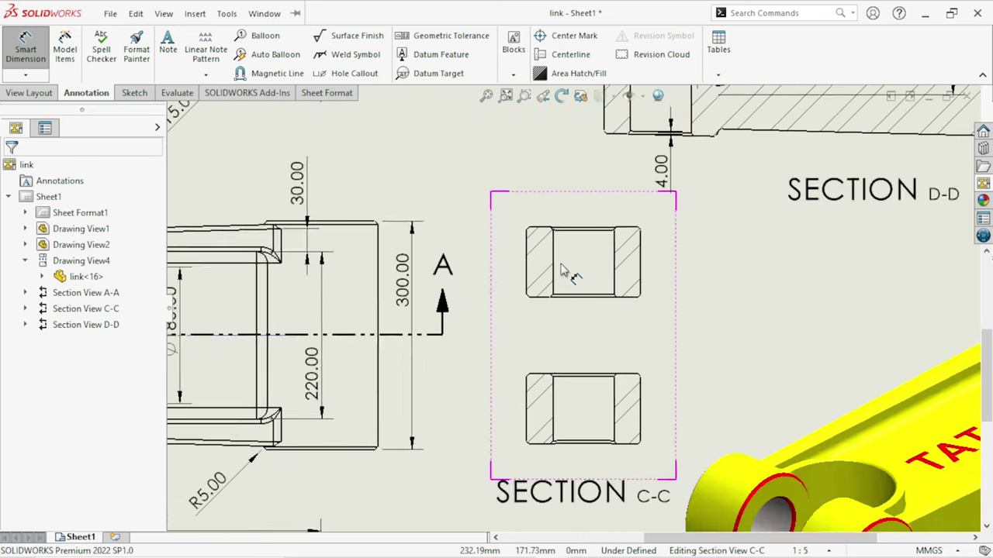
pyautogui.scroll(-1, 605, 264)
pyautogui.scroll(-3, 621, 262)
pyautogui.scroll(1, 510, 265)
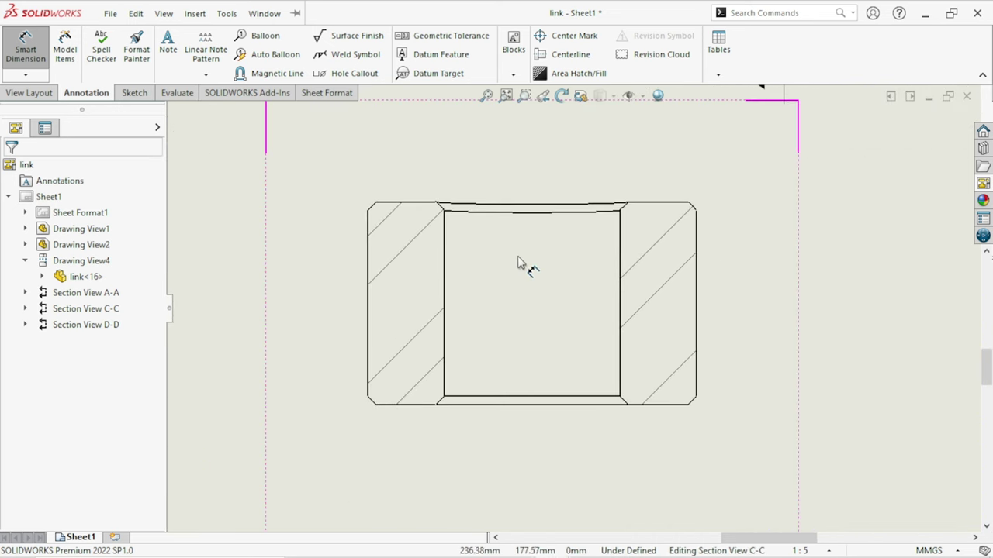
pyautogui.scroll(2, 543, 287)
pyautogui.scroll(2, 551, 330)
pyautogui.scroll(1, 465, 349)
pyautogui.scroll(-3, 322, 342)
pyautogui.scroll(-1, 322, 342)
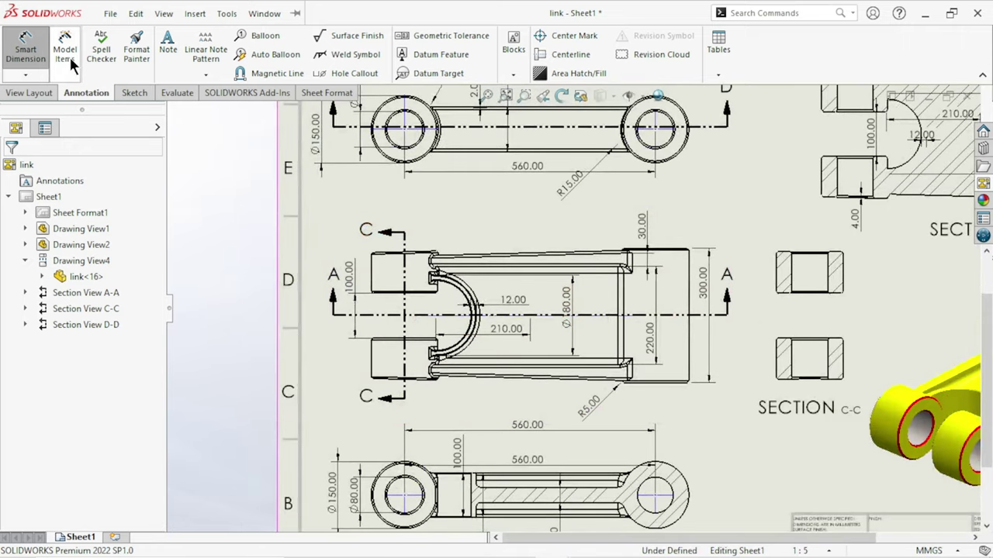
# Add a driven 1.5° angle dimension between the slot's top edge and the section line
pyautogui.click(539, 256)
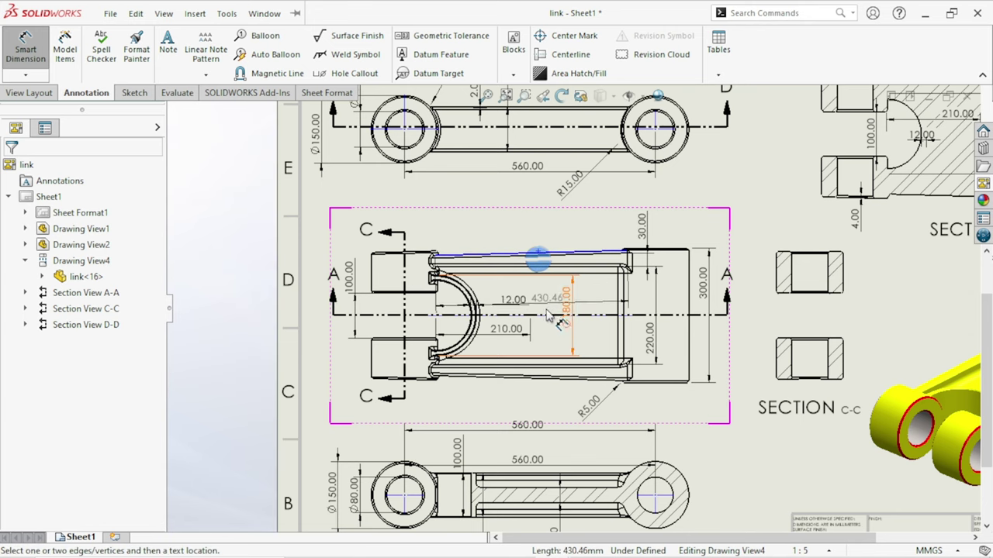
pyautogui.scroll(-5, 547, 320)
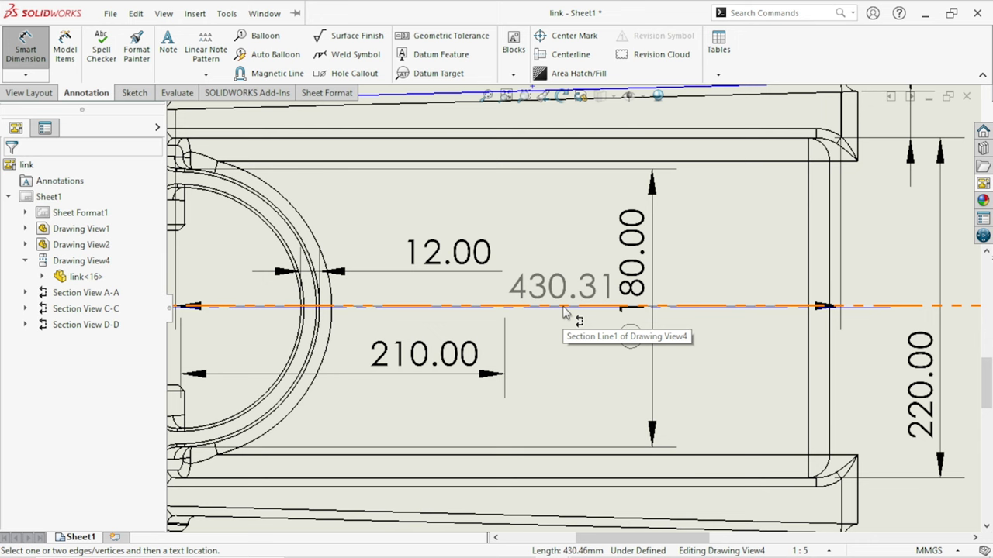
pyautogui.click(567, 315)
pyautogui.scroll(7, 569, 312)
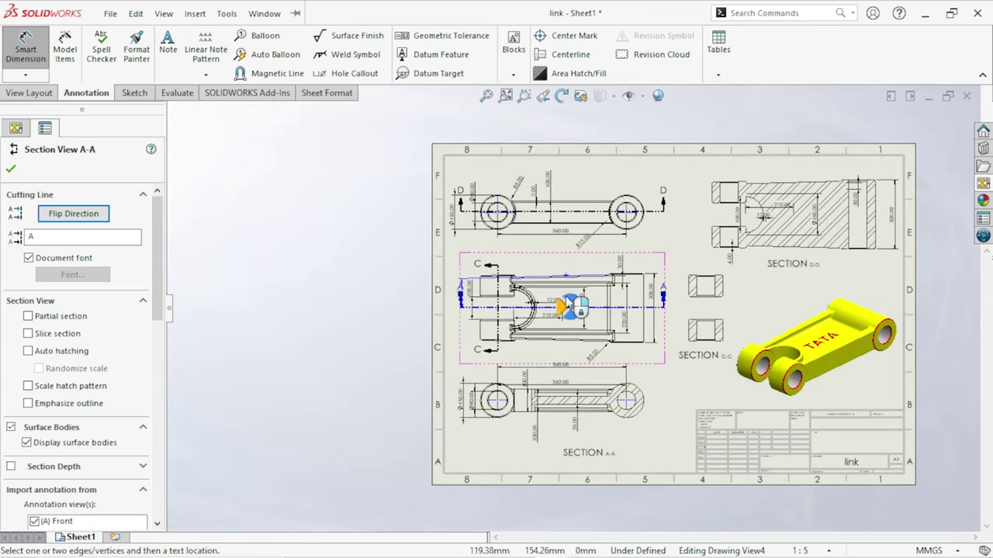
pyautogui.scroll(-5, 569, 267)
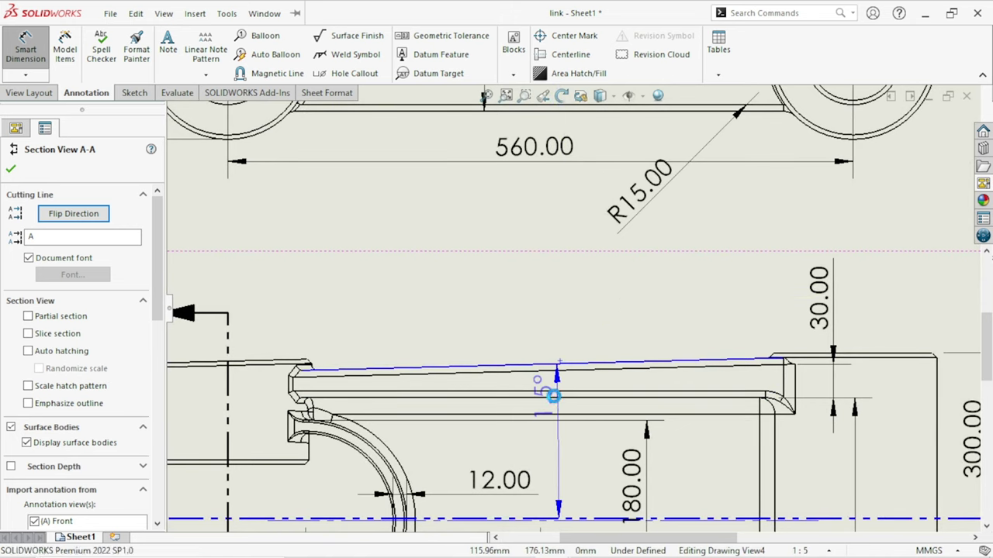
pyautogui.click(552, 393)
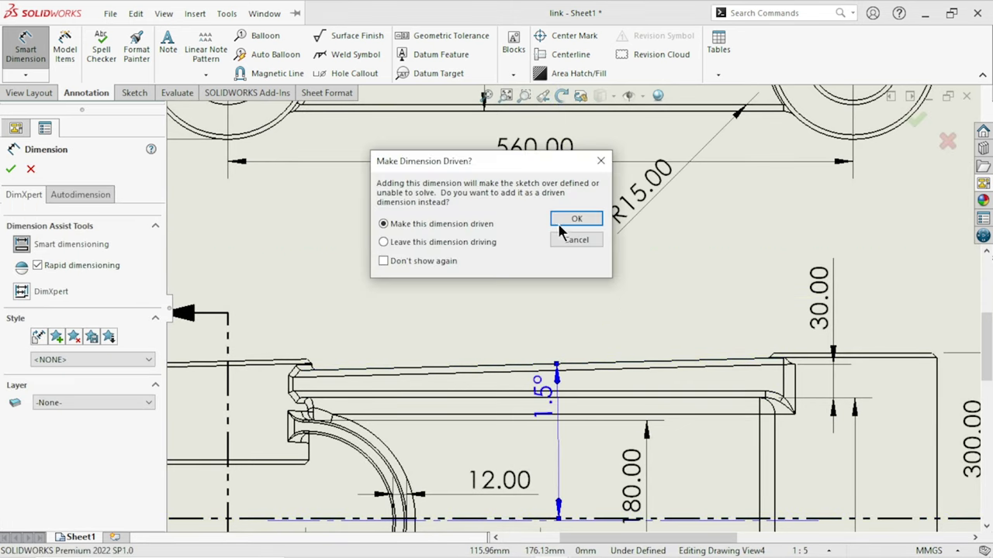
pyautogui.click(560, 224)
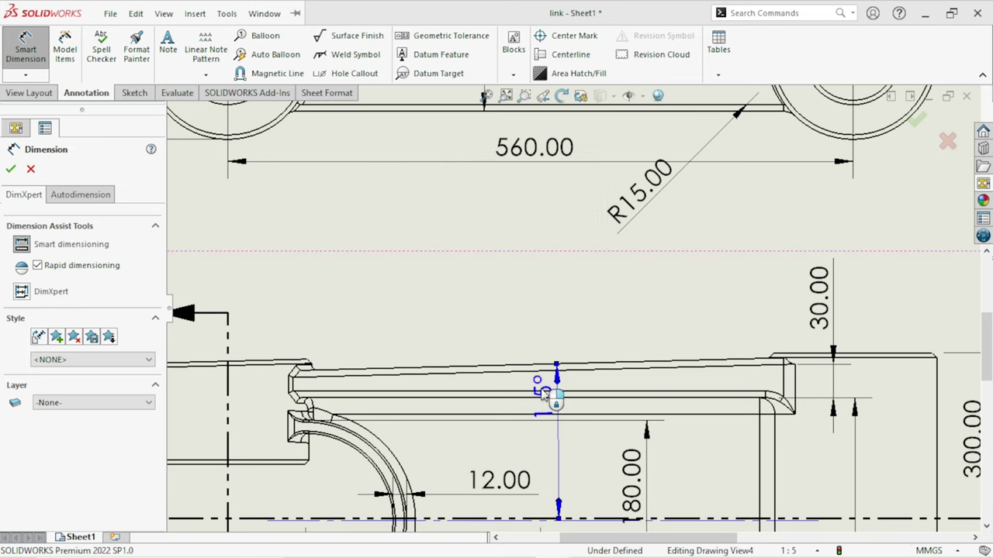
# Raise the 1.5° angle dimension above the slotted body and exit dimension editing
pyautogui.moveTo(545, 394); pyautogui.dragTo(535, 330)
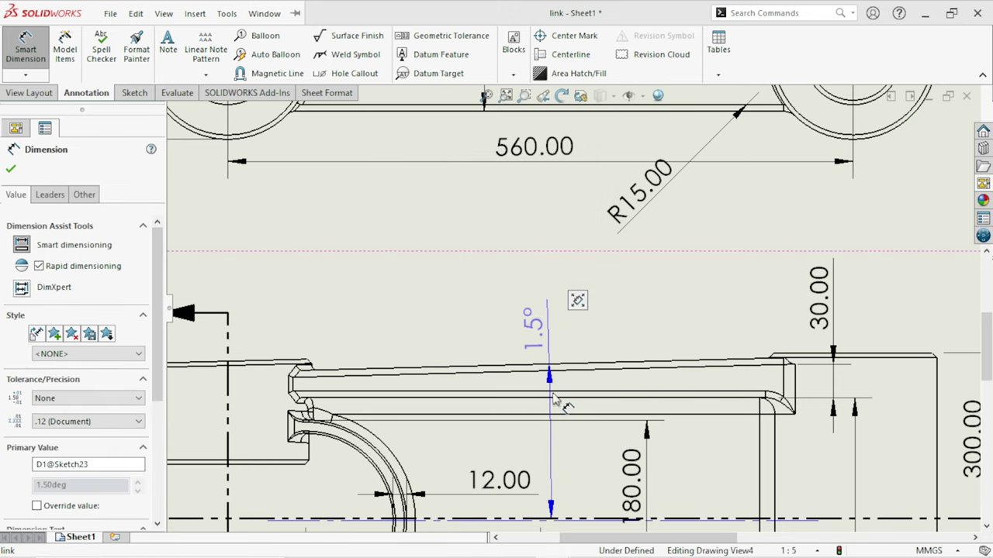
pyautogui.scroll(5, 552, 398)
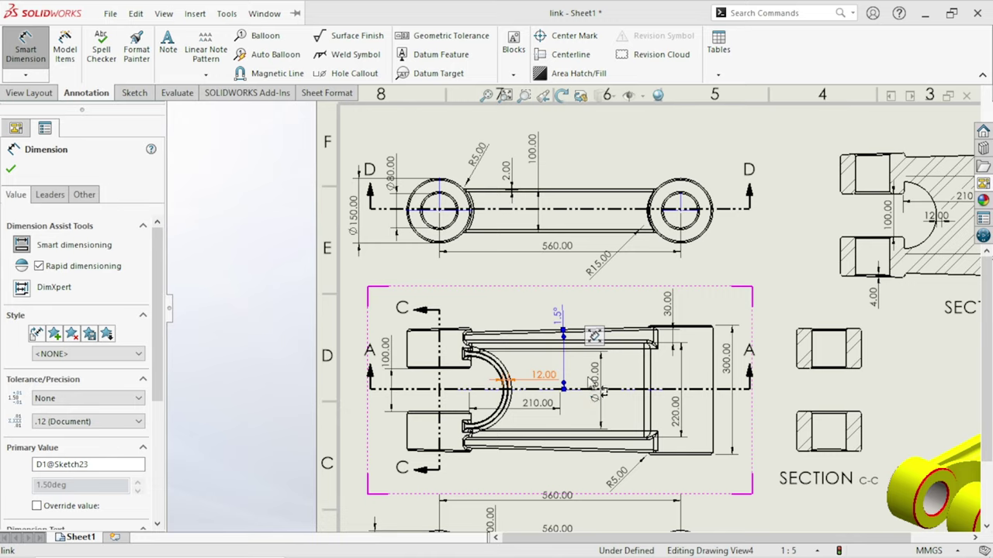
pyautogui.scroll(-3, 601, 392)
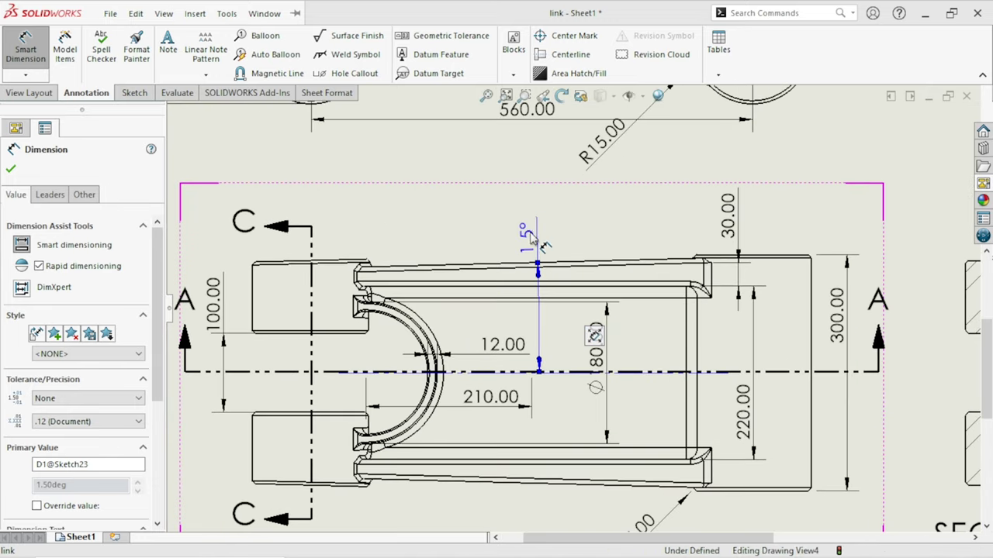
pyautogui.moveTo(531, 241); pyautogui.dragTo(530, 217)
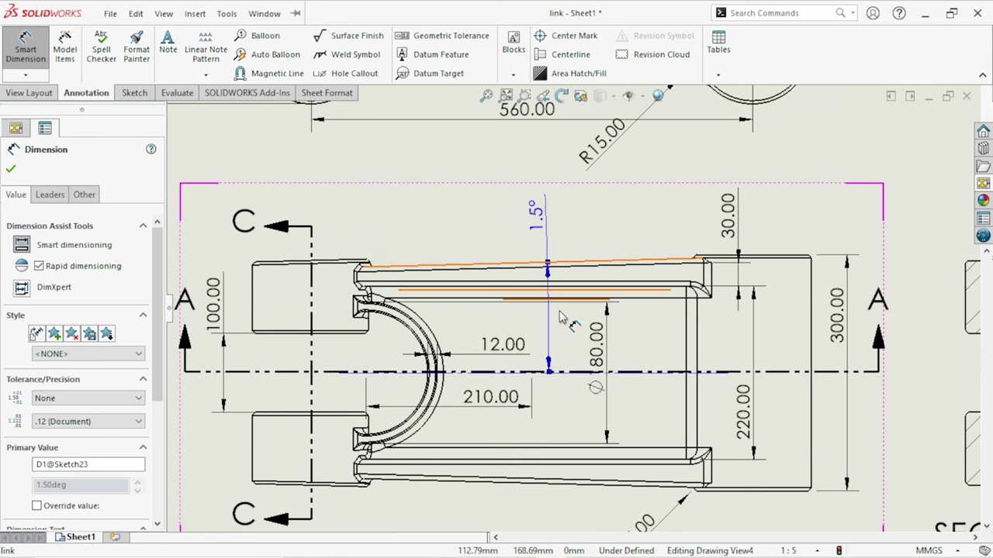
pyautogui.scroll(6, 620, 310)
pyautogui.scroll(-2, 648, 341)
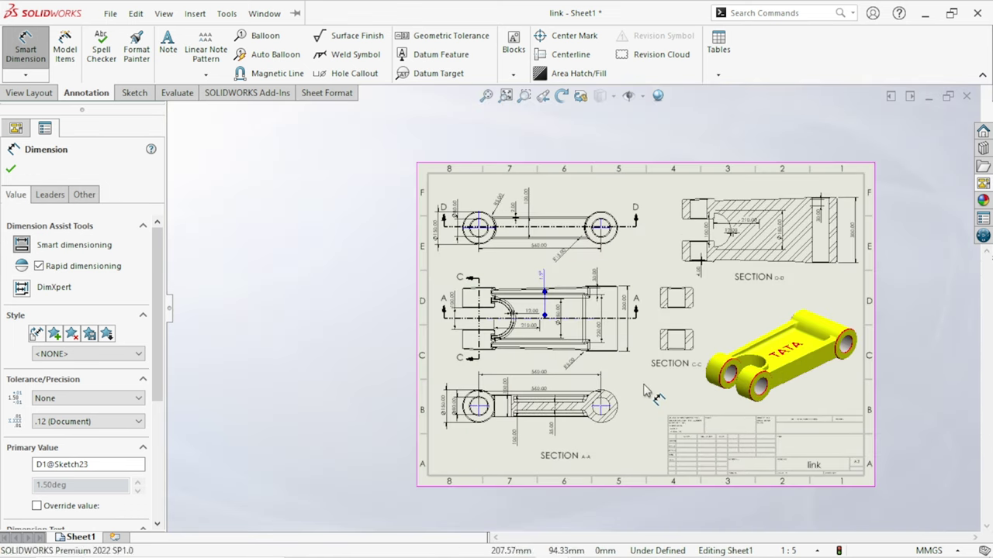
pyautogui.press('Escape')
pyautogui.scroll(4, 656, 346)
# Place the 4.00 dimension below the lower slot of Section D-D
pyautogui.scroll(-3, 589, 310)
pyautogui.scroll(-1, 621, 271)
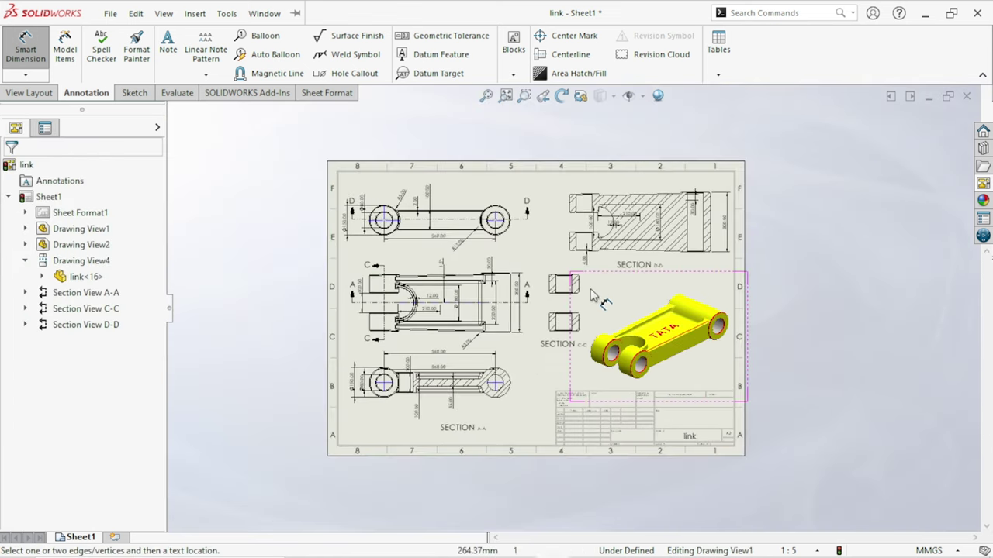
pyautogui.scroll(-2, 667, 233)
pyautogui.scroll(-1, 589, 256)
pyautogui.scroll(-2, 570, 305)
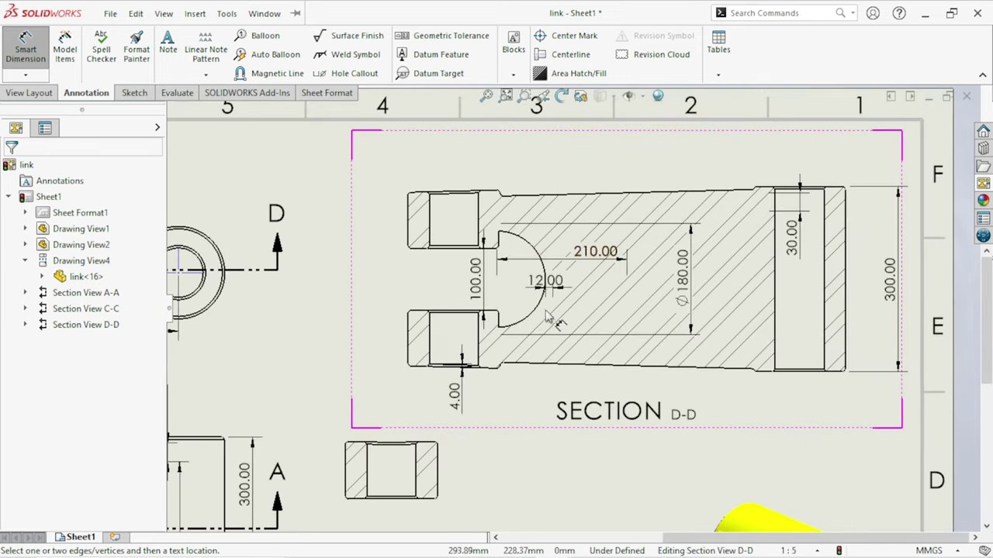
pyautogui.scroll(1, 587, 371)
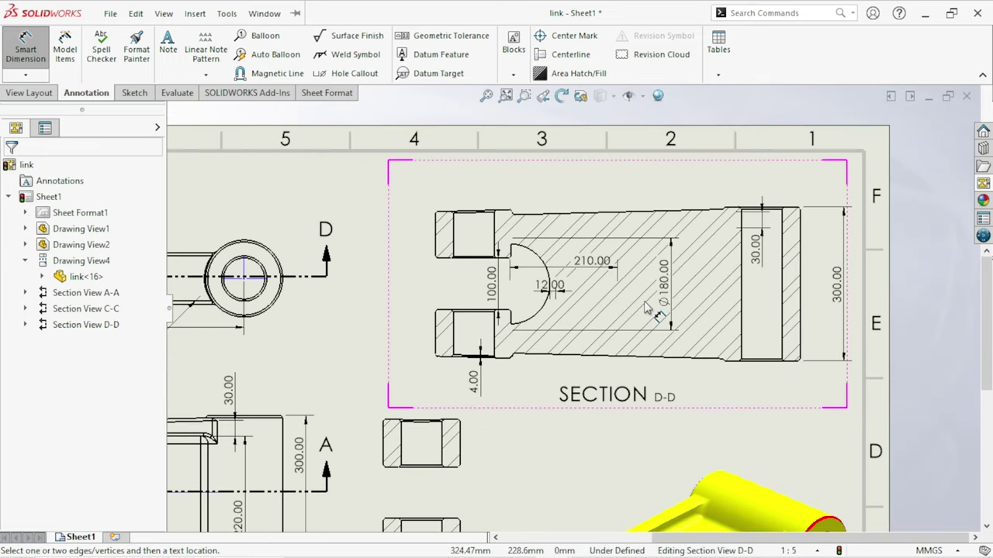
pyautogui.scroll(-1, 644, 308)
pyautogui.scroll(3, 527, 353)
pyautogui.click(485, 360)
# Add a 3° angle dimension between the upper and lower slot edges on the left side
pyautogui.scroll(-1, 482, 360)
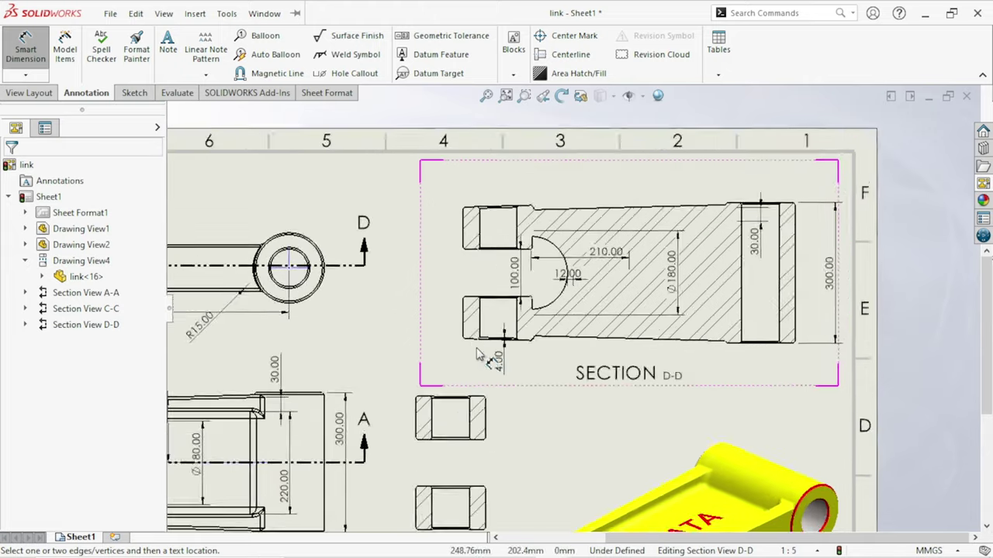
pyautogui.scroll(-1, 483, 361)
pyautogui.scroll(-2, 480, 177)
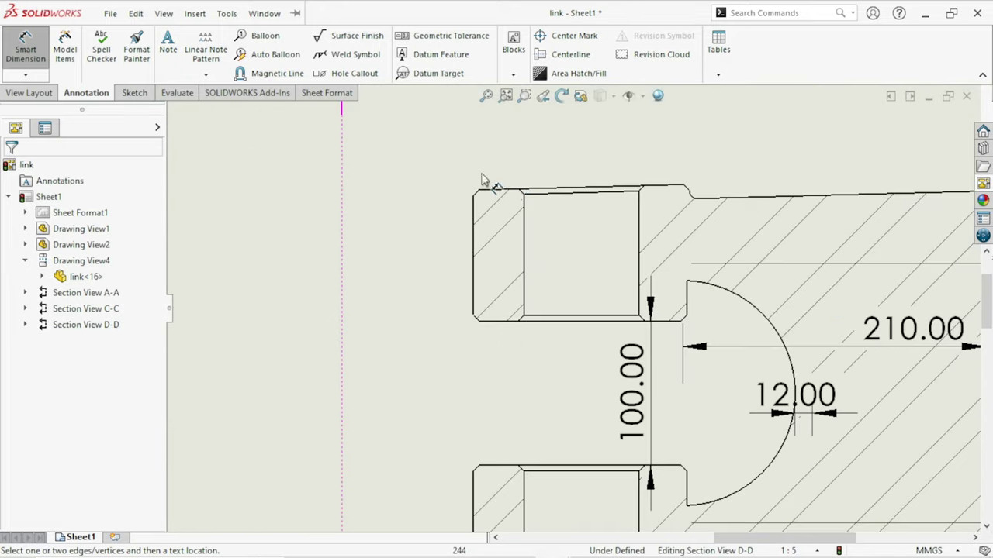
pyautogui.click(494, 196)
pyautogui.scroll(2, 525, 248)
pyautogui.scroll(1, 540, 266)
pyautogui.scroll(-3, 550, 430)
pyautogui.scroll(-1, 527, 426)
pyautogui.scroll(-1, 485, 427)
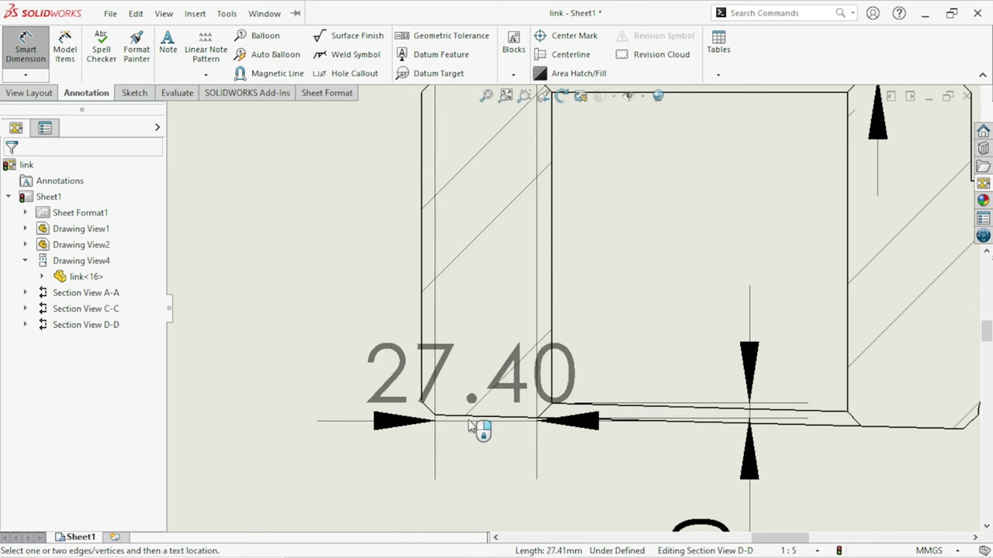
pyautogui.click(467, 417)
pyautogui.scroll(2, 477, 415)
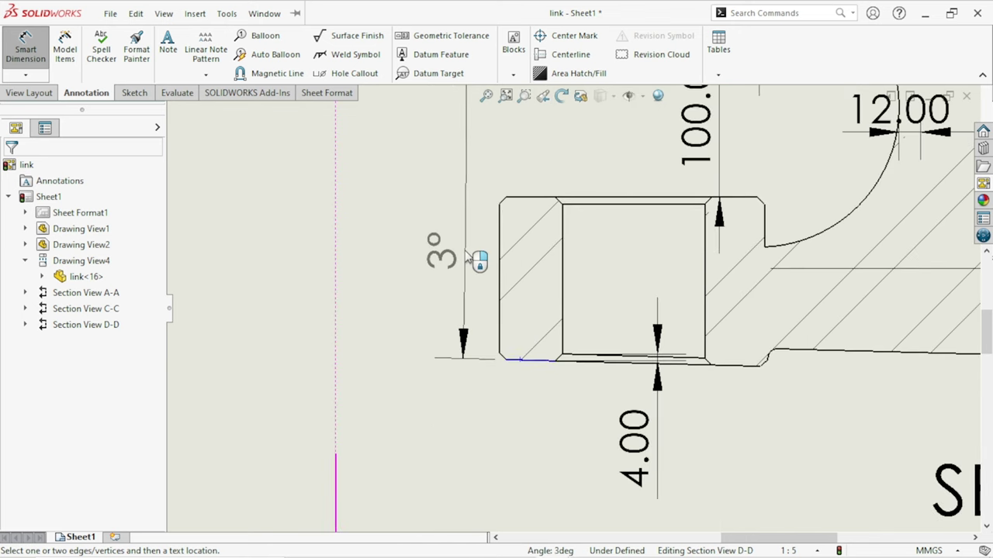
pyautogui.scroll(2, 473, 252)
pyautogui.click(504, 215)
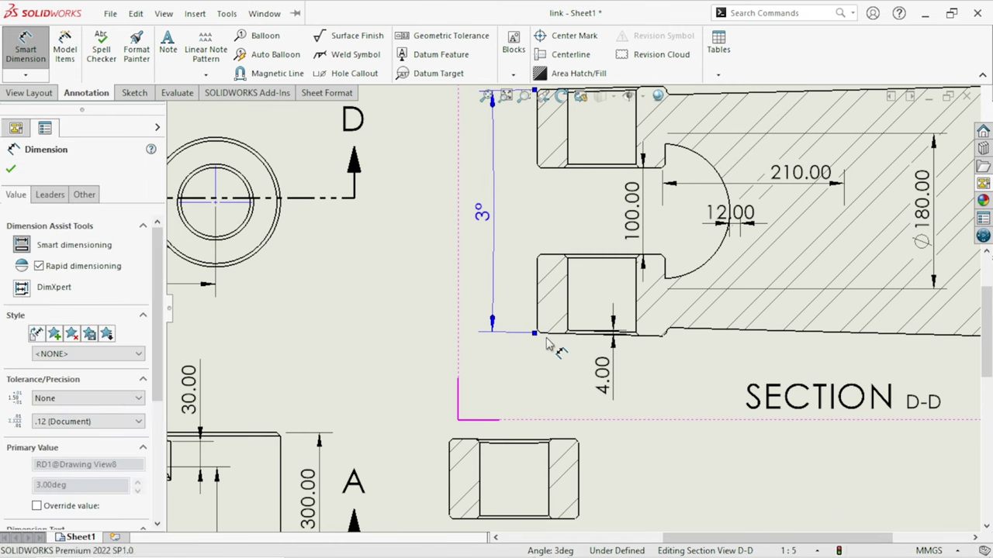
# Try a dimension across the slot gap, then cancel the unwanted 27.10 preview
pyautogui.scroll(3, 543, 338)
pyautogui.scroll(-1, 578, 318)
pyautogui.scroll(-1, 605, 256)
pyautogui.scroll(-3, 605, 254)
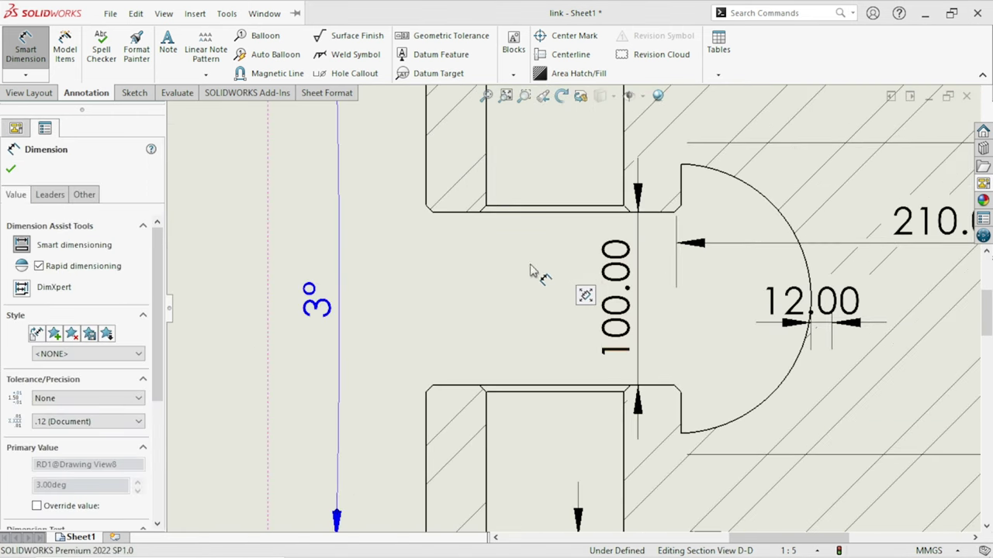
pyautogui.click(456, 213)
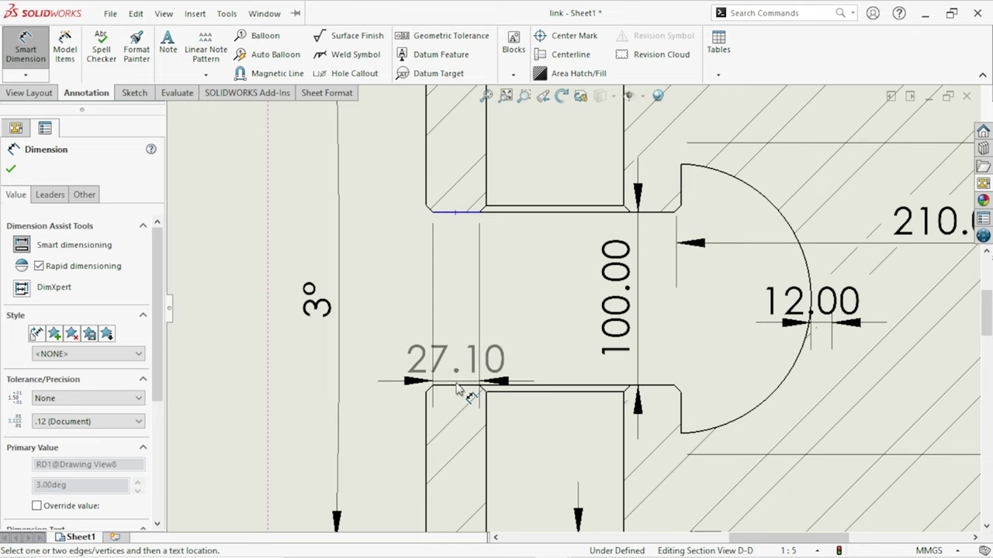
pyautogui.click(459, 385)
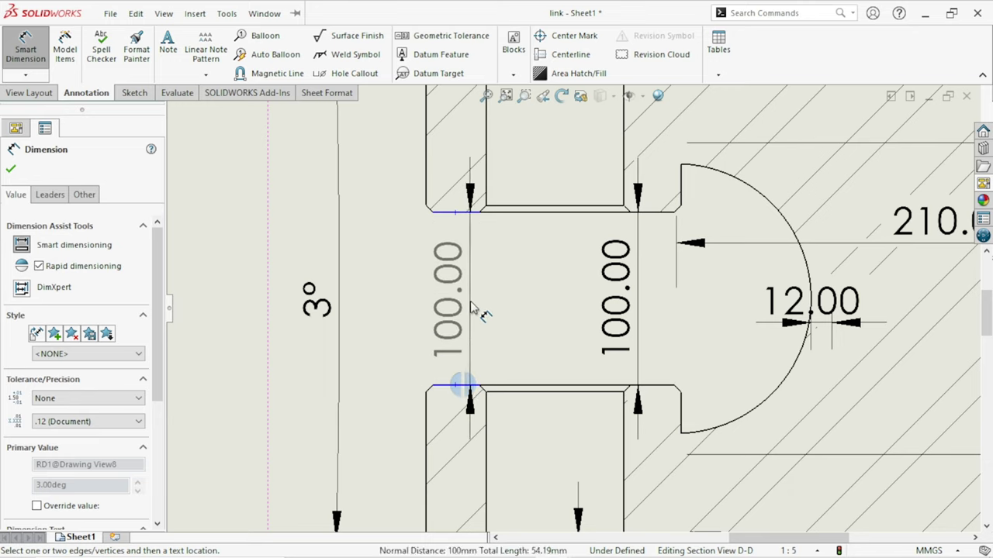
pyautogui.click(475, 306)
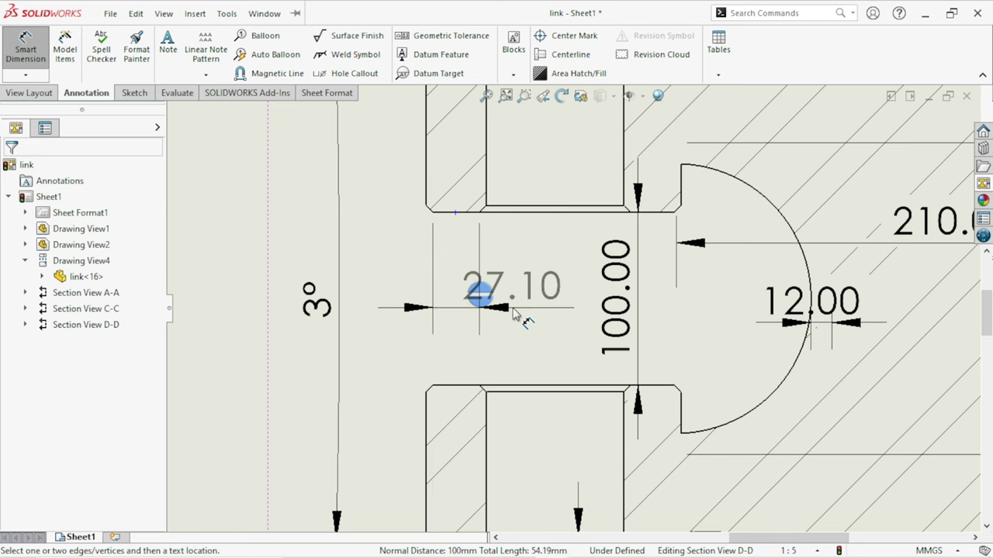
pyautogui.press('Escape')
pyautogui.scroll(1, 505, 326)
pyautogui.scroll(2, 476, 339)
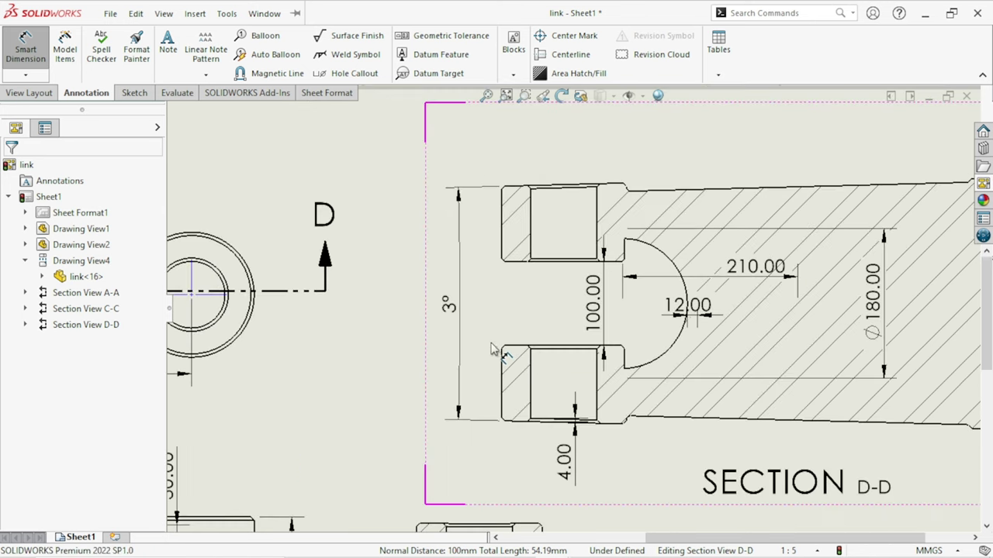
pyautogui.scroll(2, 543, 372)
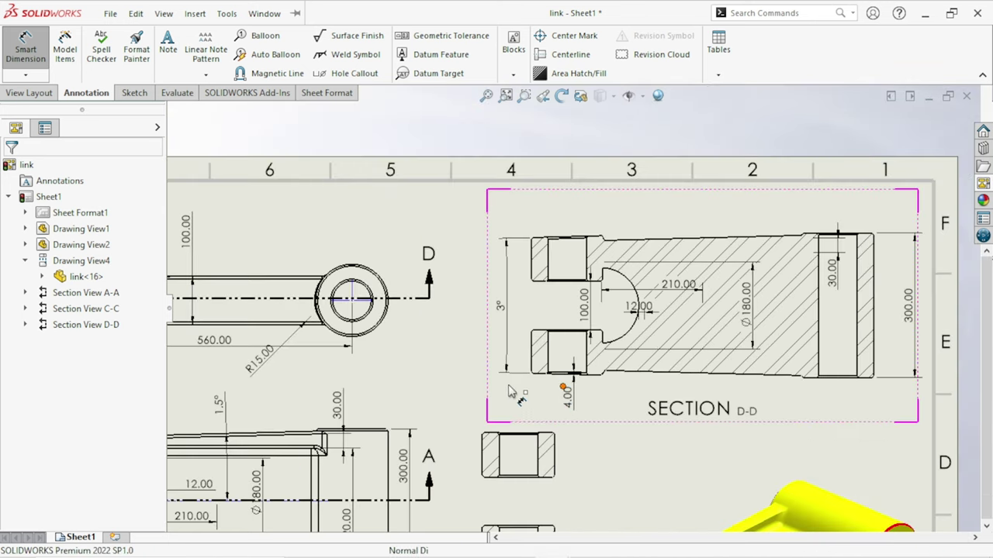
pyautogui.scroll(3, 514, 415)
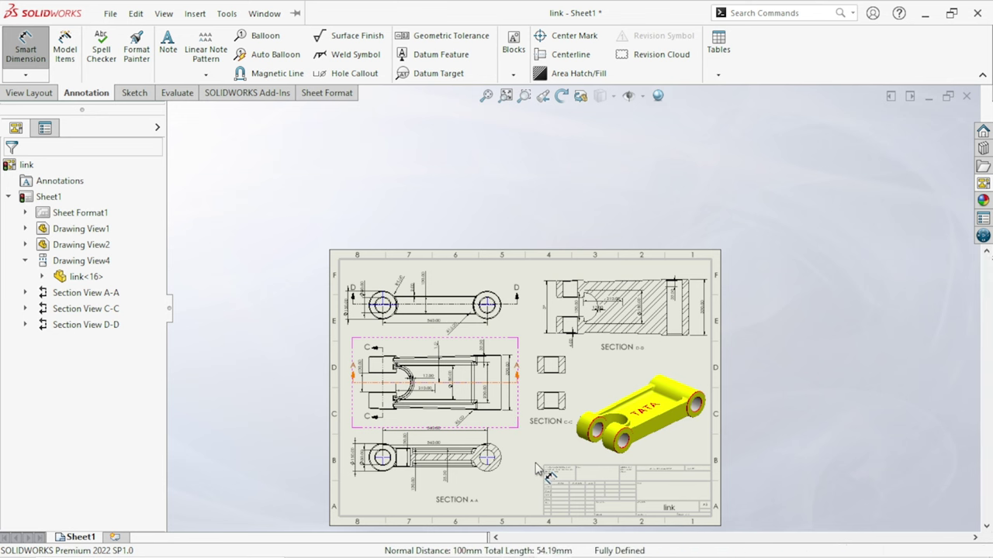
# Compare the display styles on the isometric view and confirm it as Shaded With Edges
pyautogui.press('f')
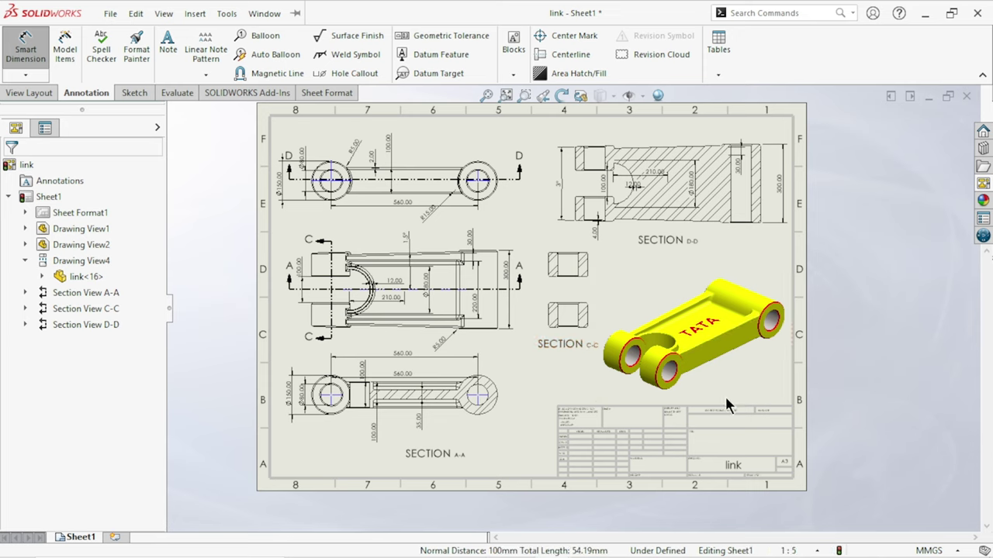
pyautogui.press('Escape')
pyautogui.scroll(-2, 740, 382)
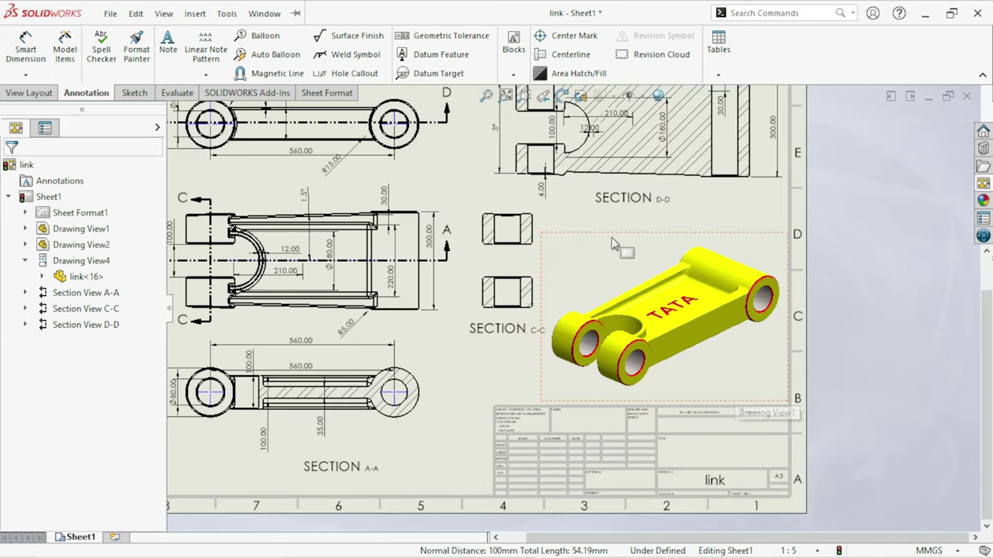
pyautogui.click(535, 346)
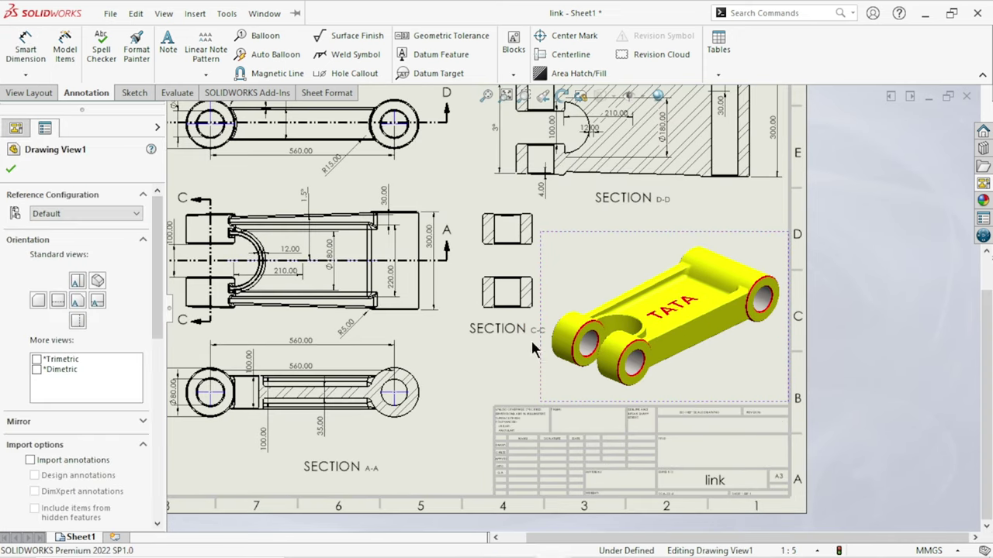
pyautogui.moveTo(158, 329); pyautogui.dragTo(162, 432)
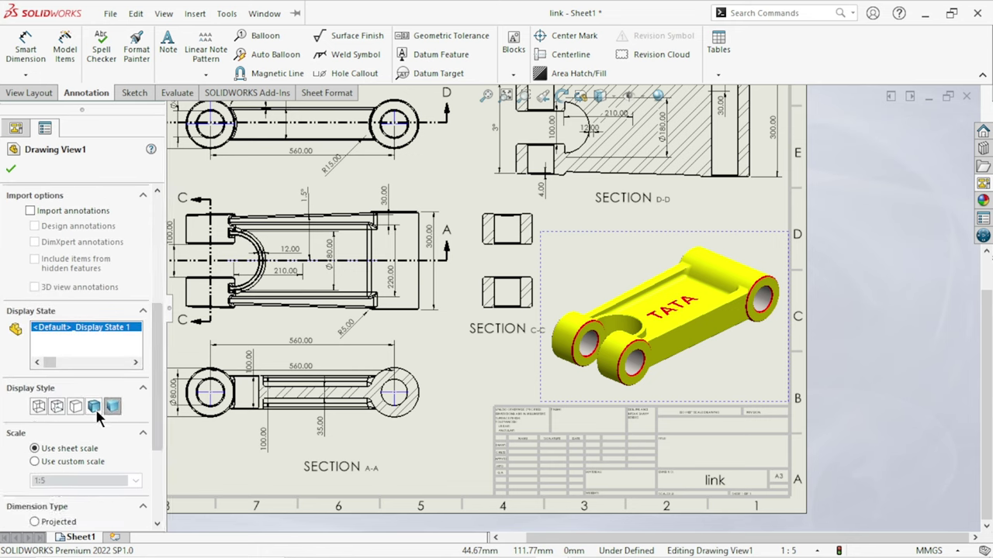
pyautogui.click(95, 408)
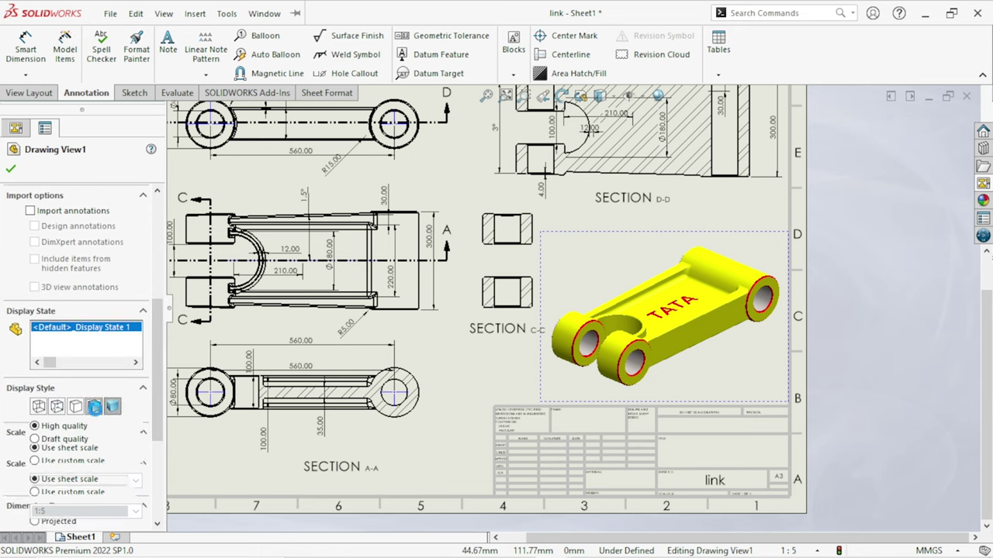
pyautogui.click(38, 407)
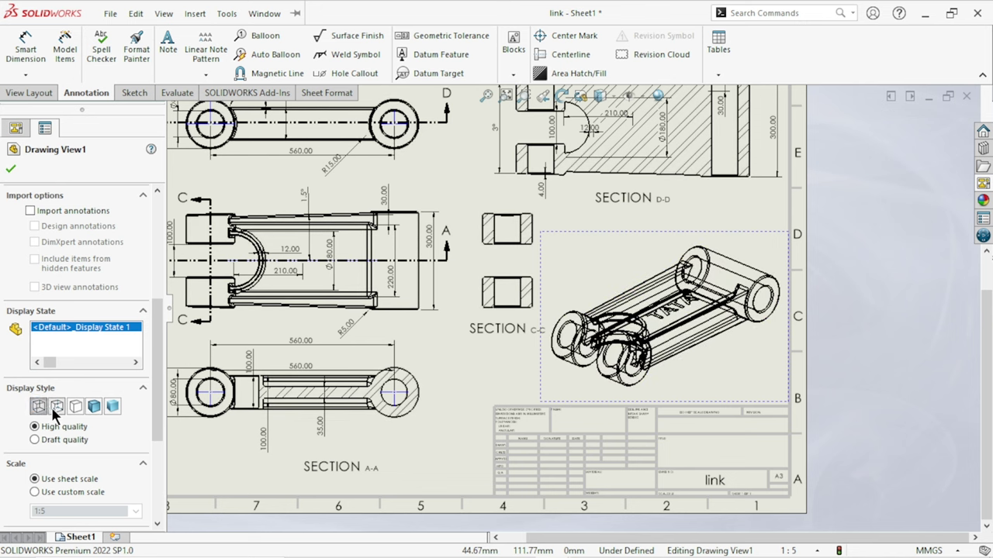
pyautogui.click(57, 407)
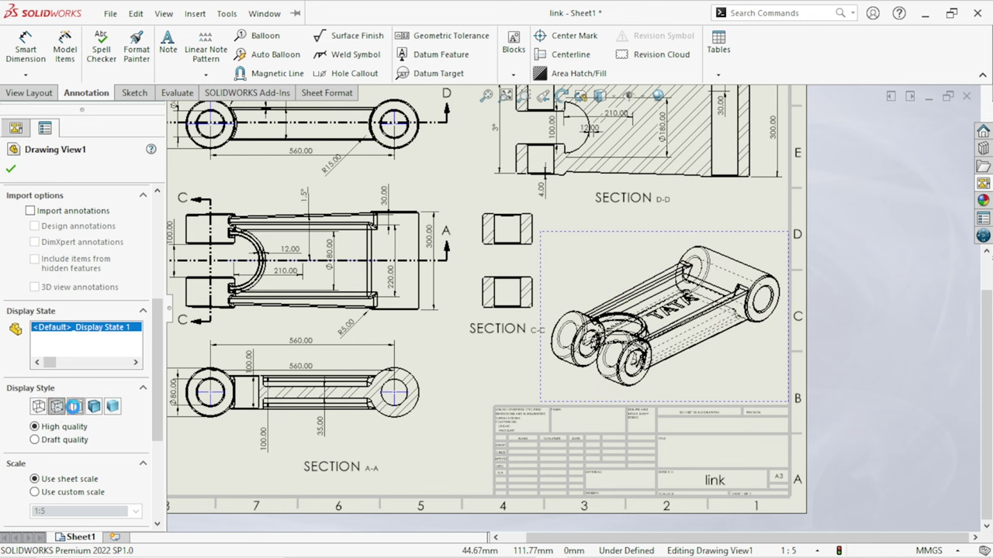
pyautogui.click(75, 406)
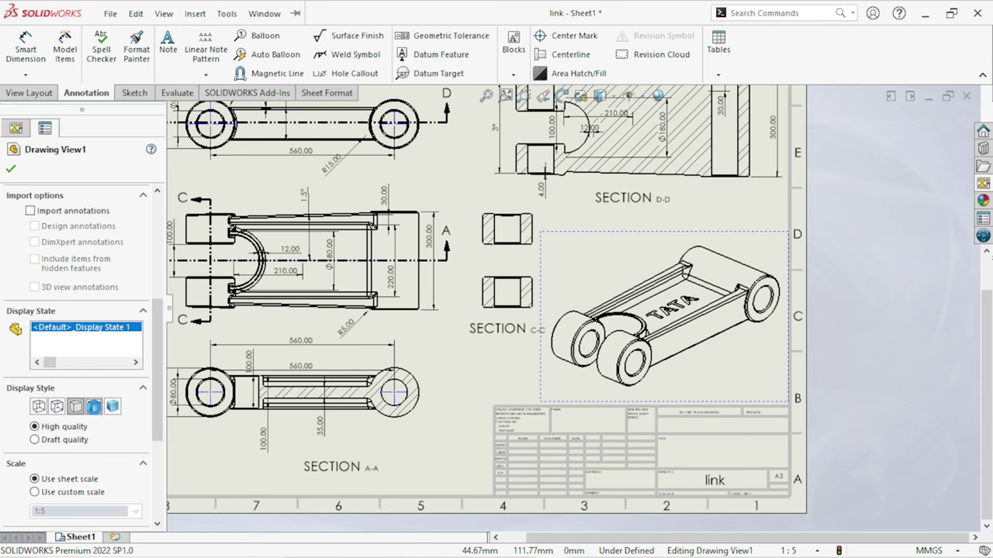
pyautogui.click(93, 407)
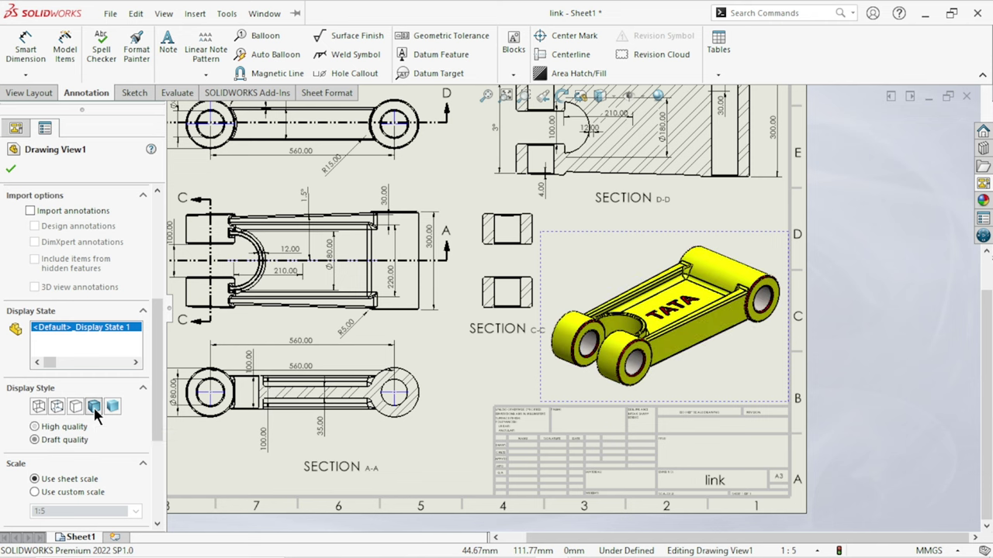
pyautogui.click(10, 169)
pyautogui.scroll(3, 667, 361)
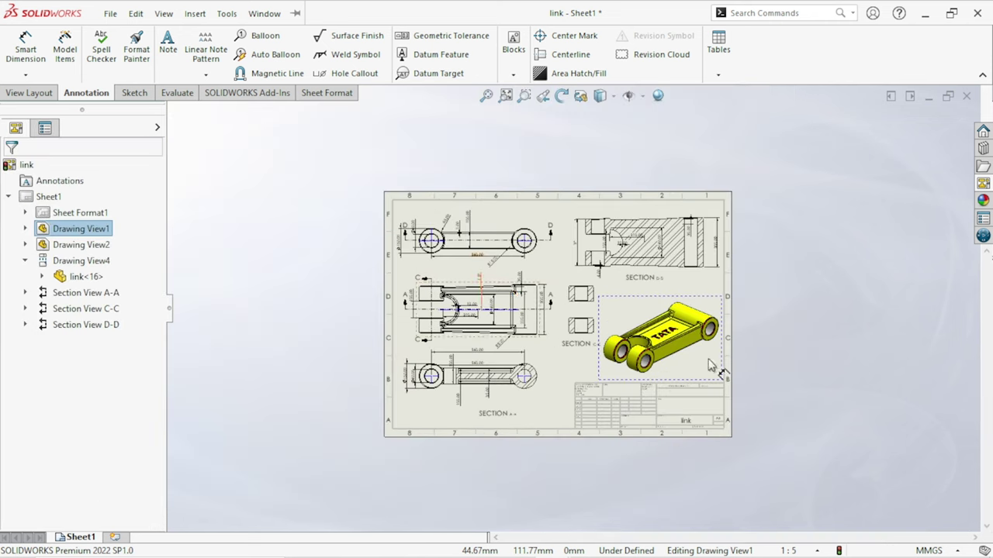
pyautogui.click(790, 348)
# Add a vertical 285.34 corner-to-corner dimension between the two pieces of Section C-C
pyautogui.scroll(-2, 834, 388)
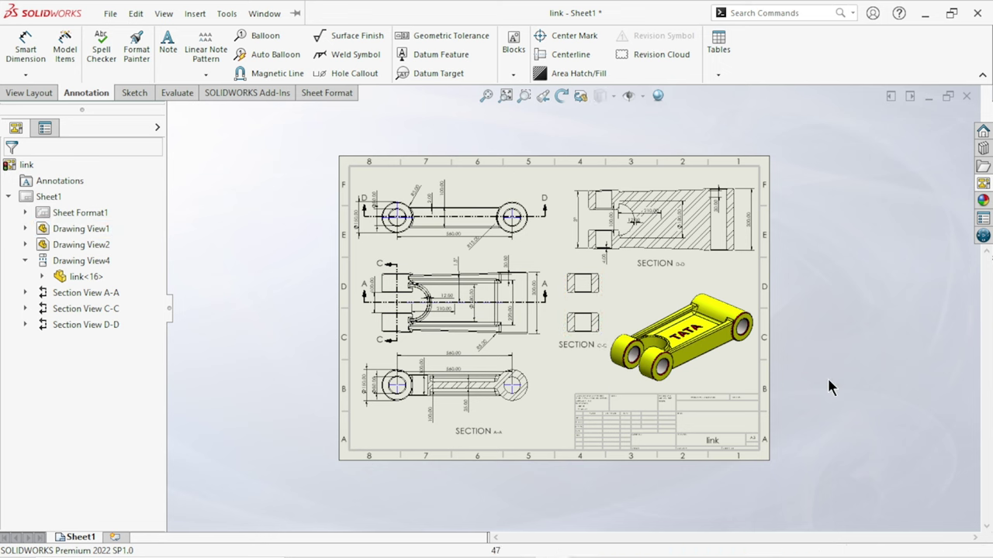
pyautogui.scroll(-2, 632, 358)
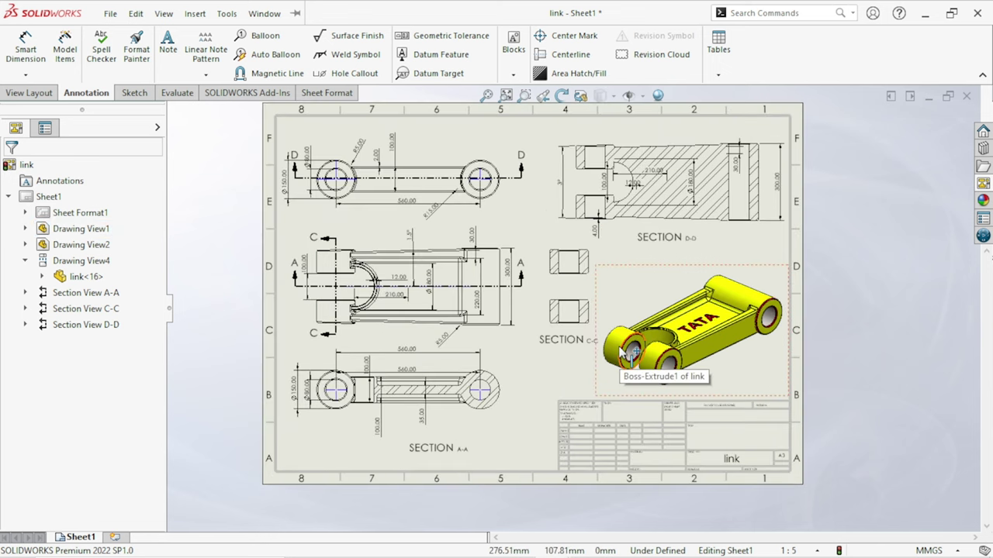
pyautogui.scroll(1, 630, 353)
pyautogui.scroll(1, 628, 318)
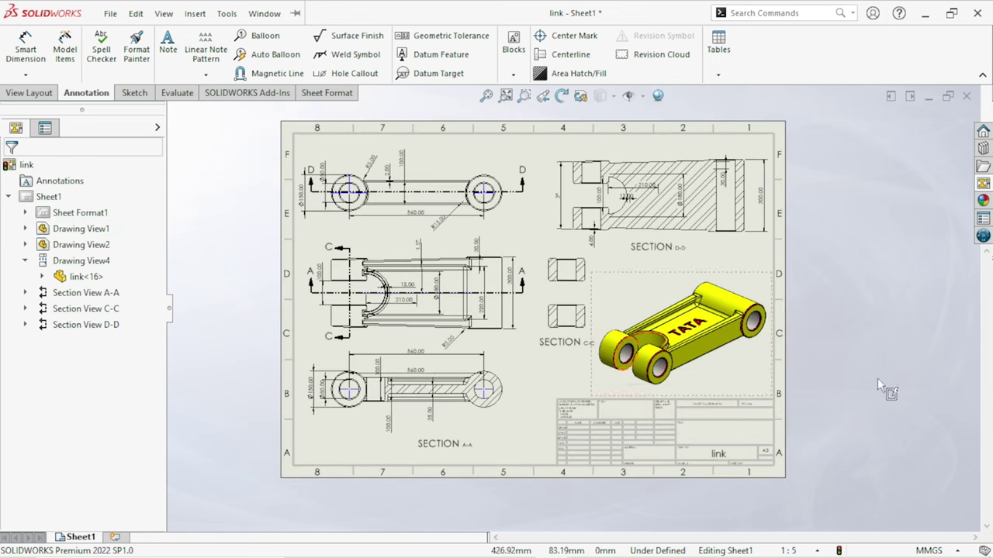
pyautogui.scroll(-1, 633, 305)
pyautogui.scroll(-1, 634, 305)
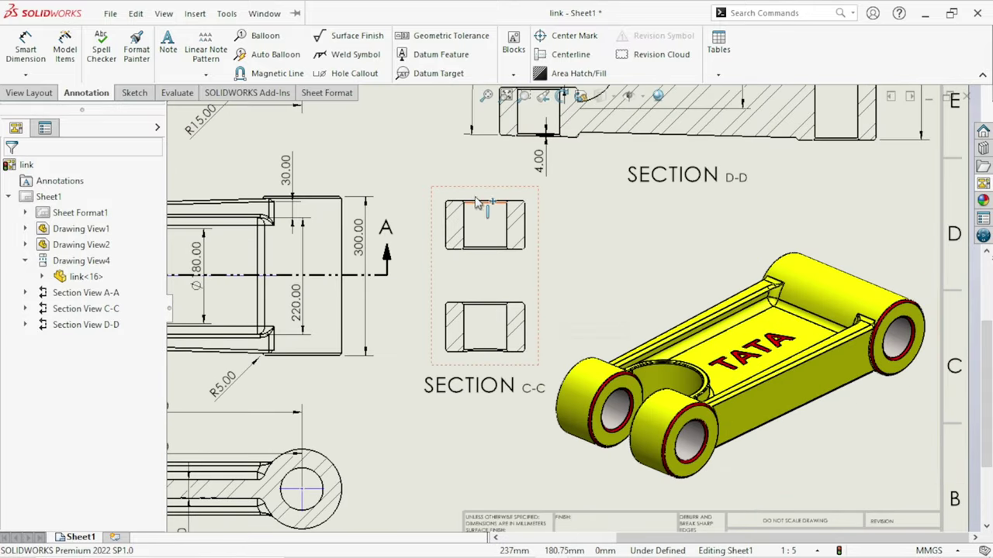
pyautogui.click(25, 46)
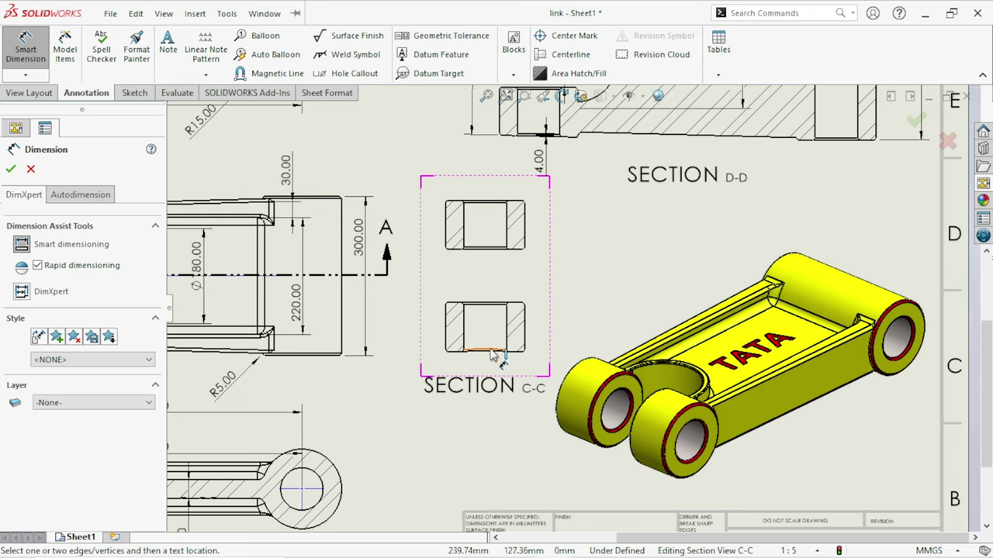
pyautogui.click(515, 350)
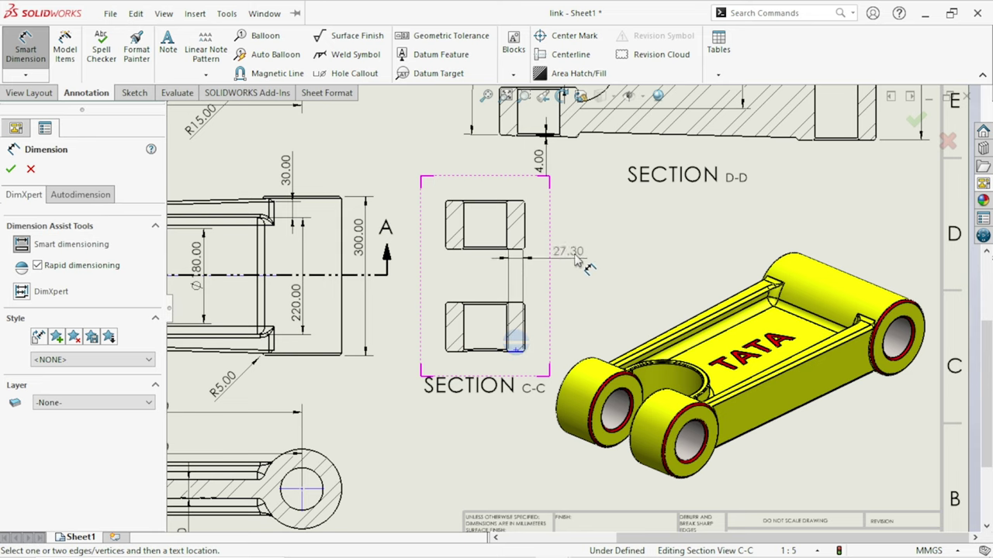
pyautogui.press('Escape')
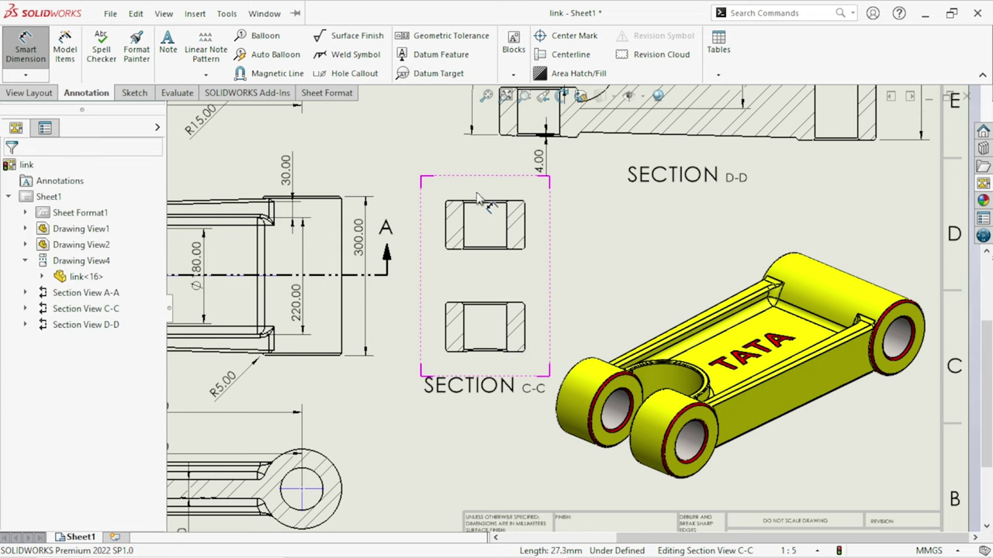
pyautogui.click(518, 203)
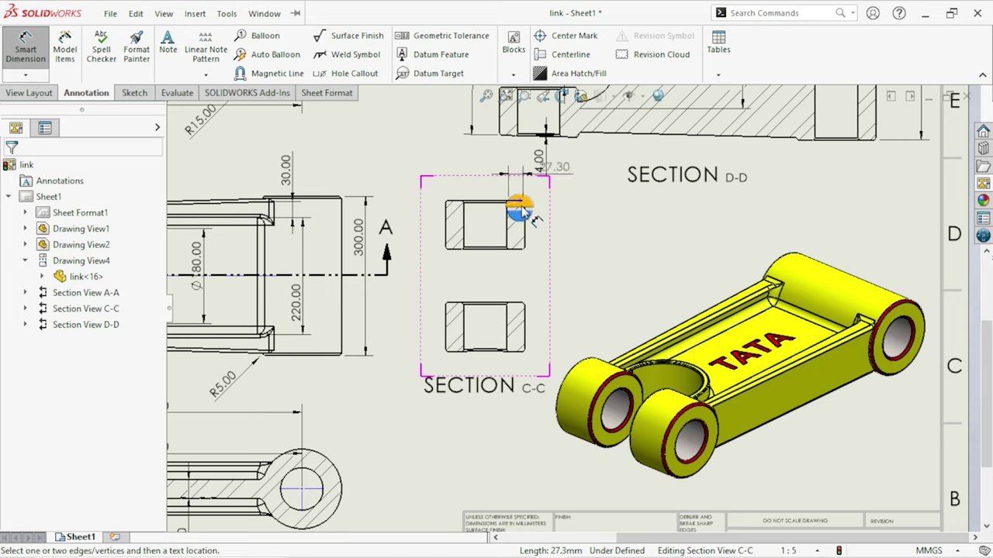
pyautogui.click(518, 350)
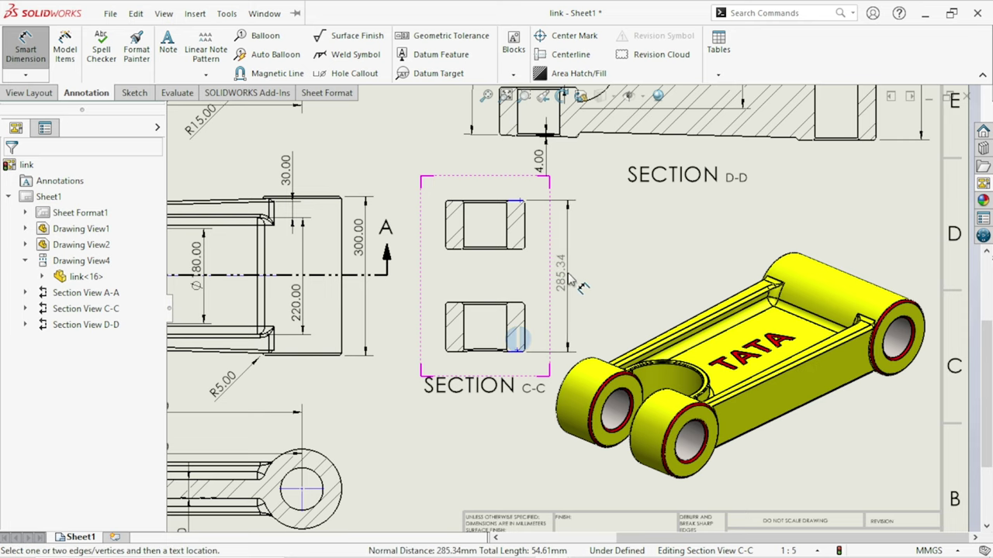
pyautogui.click(574, 283)
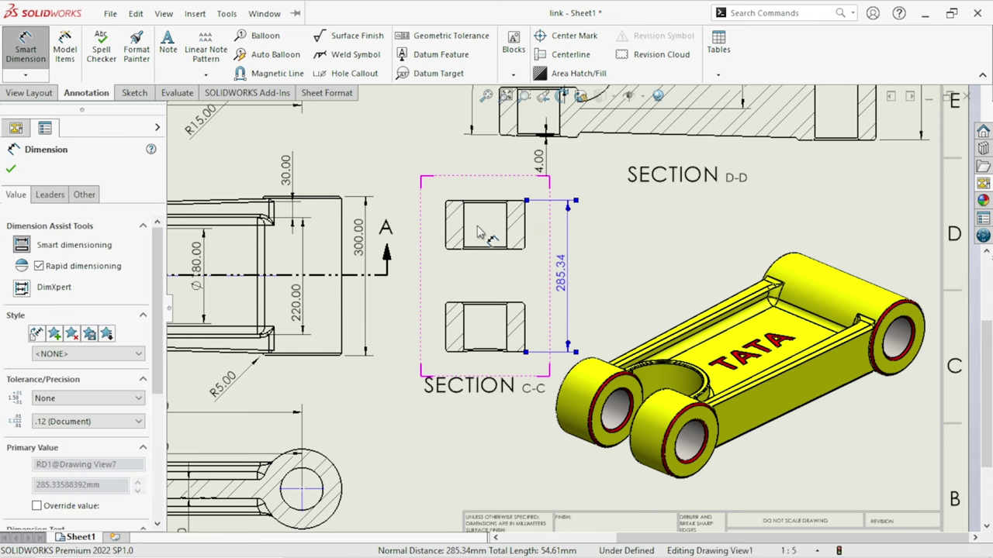
# Dimension Section C-C's outer Ø150.00 above and inner Ø80.00 bore below
pyautogui.scroll(-5, 475, 227)
pyautogui.click(391, 238)
pyautogui.click(623, 247)
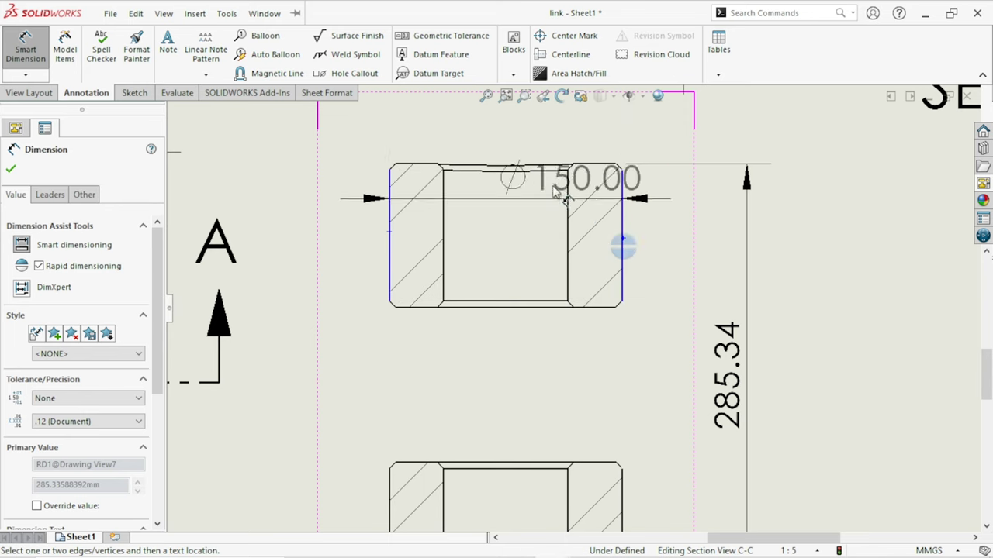
pyautogui.click(505, 140)
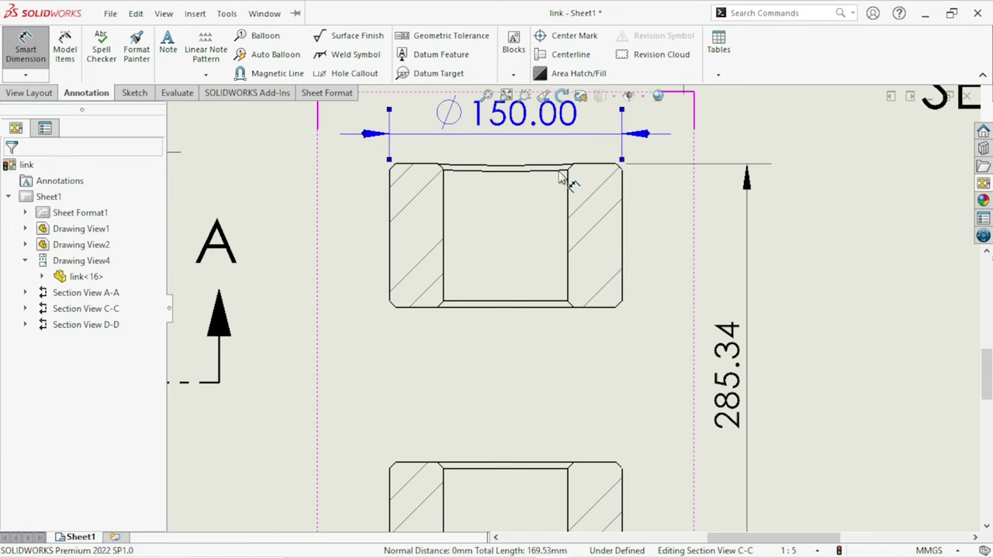
pyautogui.click(443, 232)
pyautogui.click(567, 232)
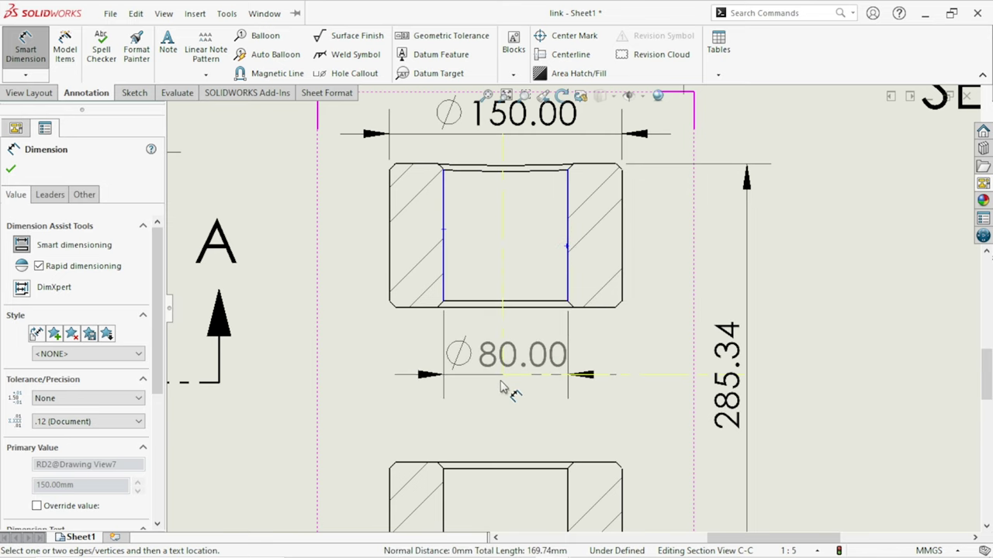
pyautogui.click(489, 371)
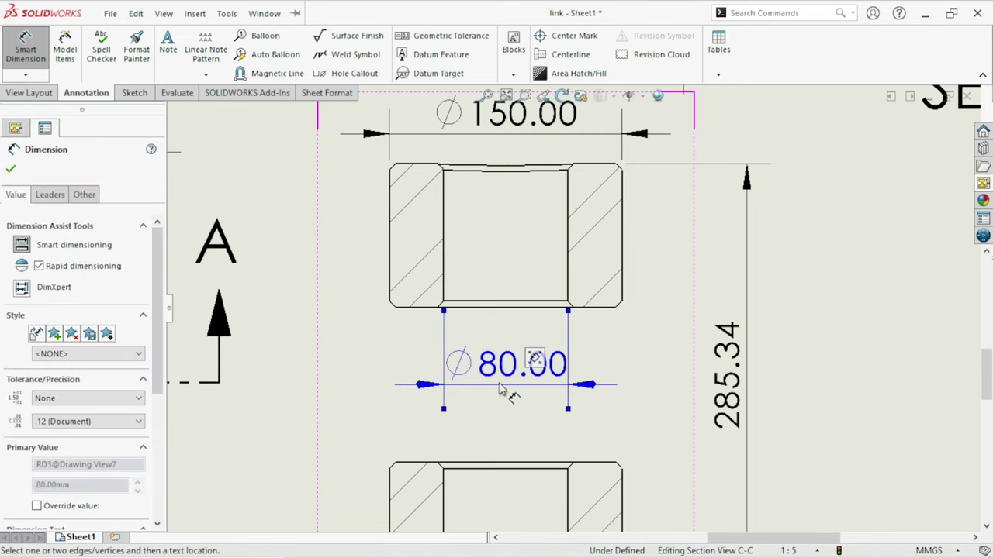
pyautogui.press('Escape')
# Select all dimensions and replace the document font with a 16-point Century Gothic font
pyautogui.press('f')
pyautogui.scroll(1, 489, 415)
pyautogui.scroll(1, 489, 415)
pyautogui.scroll(1, 496, 415)
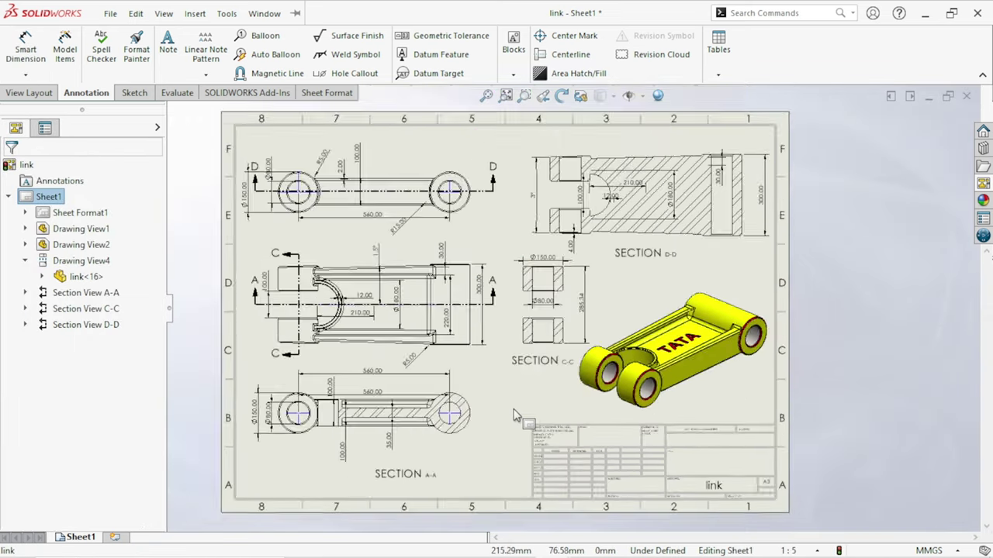
pyautogui.scroll(-2, 508, 416)
pyautogui.scroll(1, 518, 416)
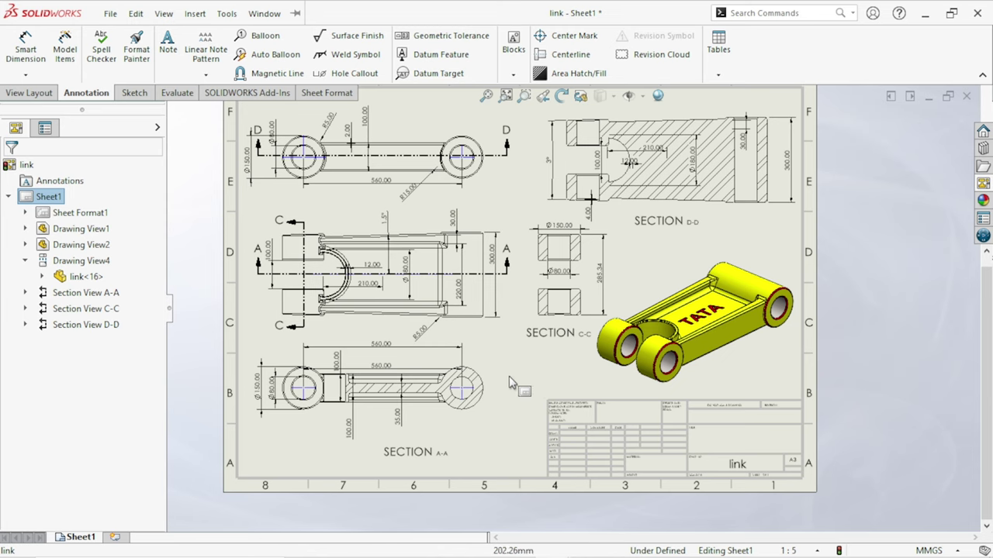
pyautogui.scroll(3, 509, 374)
pyautogui.press('f')
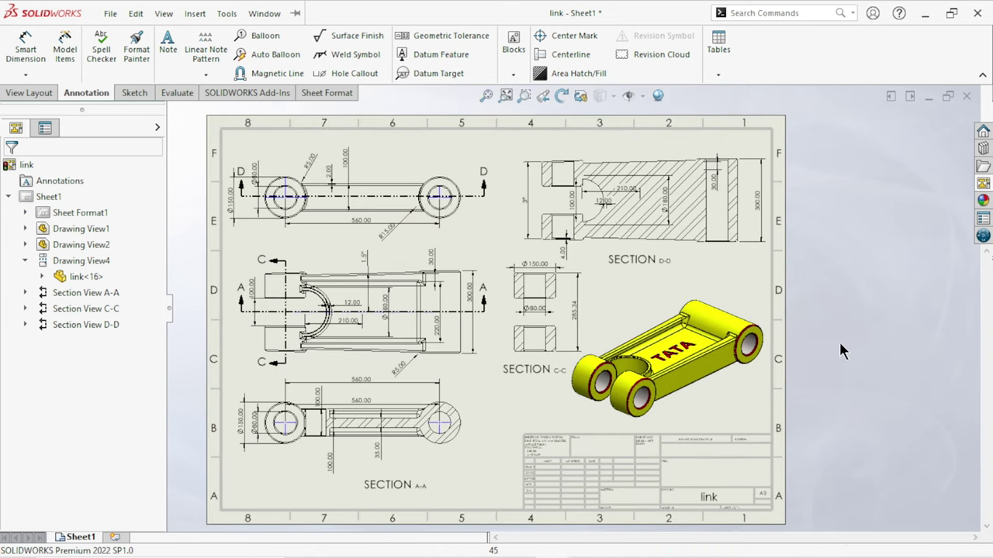
pyautogui.scroll(1, 675, 411)
pyautogui.scroll(1, 667, 411)
pyautogui.scroll(-1, 664, 433)
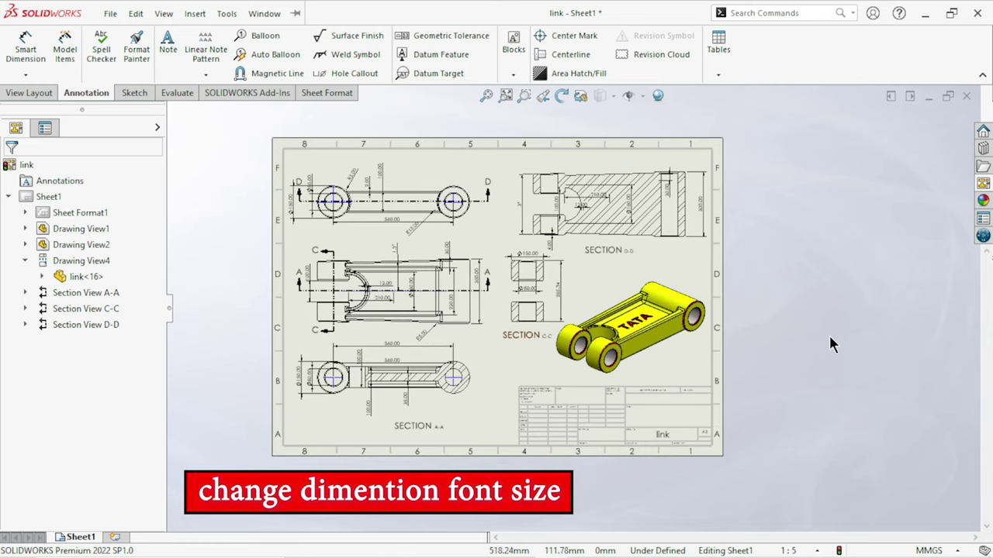
pyautogui.hotkey('ctrl', 'a')
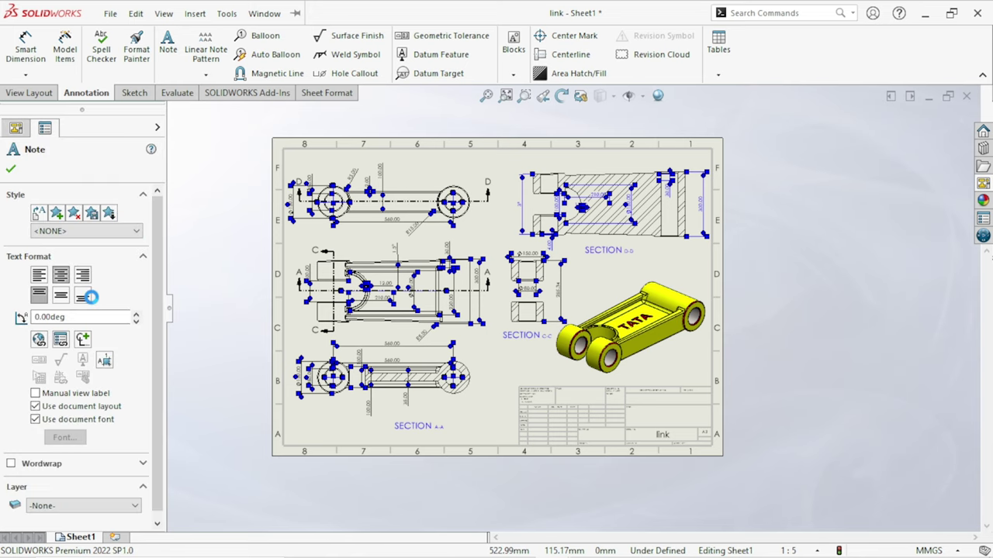
pyautogui.click(82, 194)
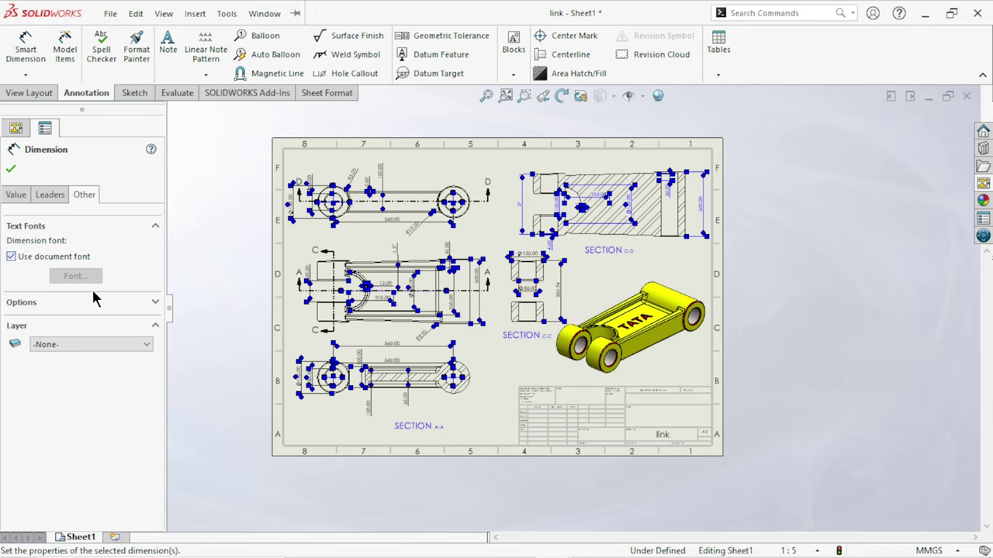
pyautogui.click(81, 277)
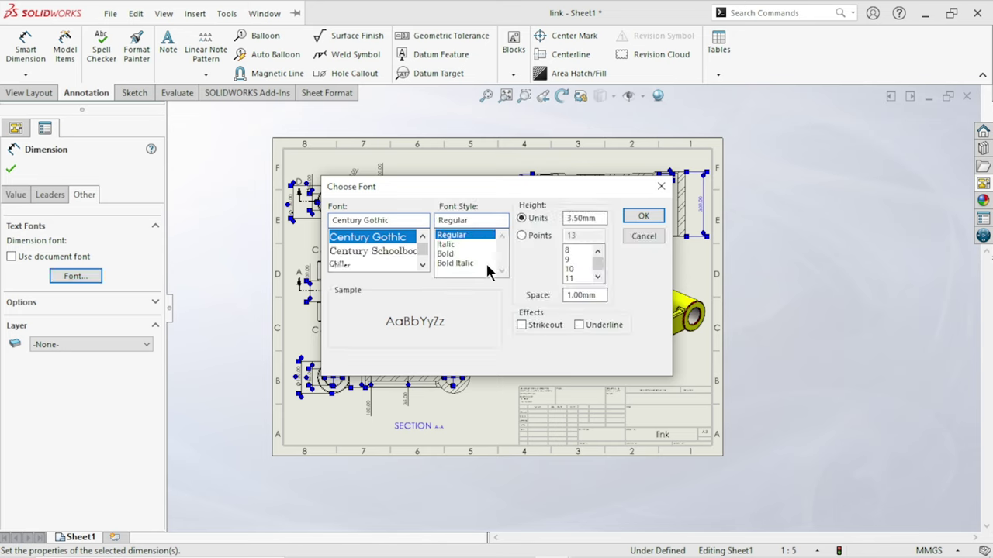
pyautogui.click(522, 236)
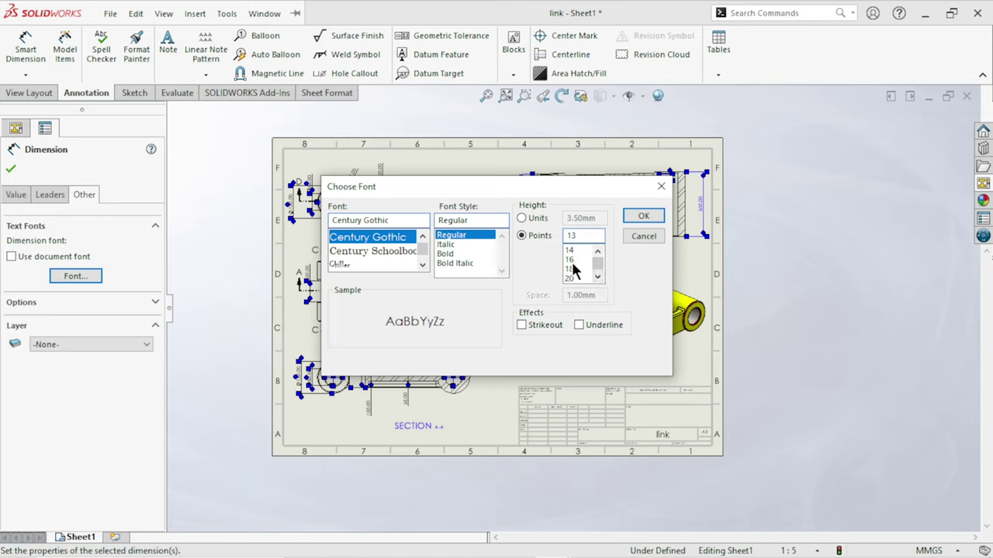
pyautogui.click(643, 216)
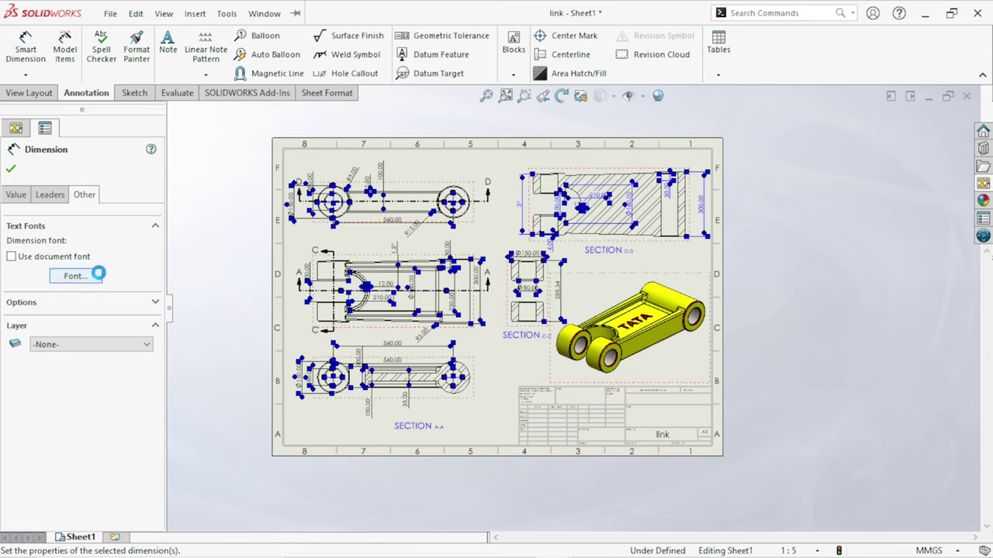
# Increase the dimension font size to 20 points and confirm the change
pyautogui.click(99, 273)
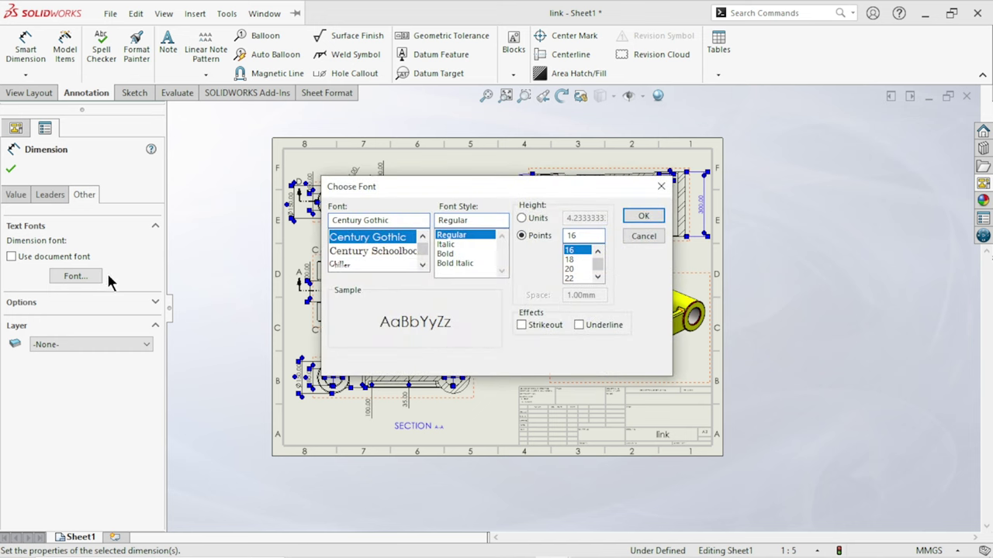
pyautogui.click(571, 261)
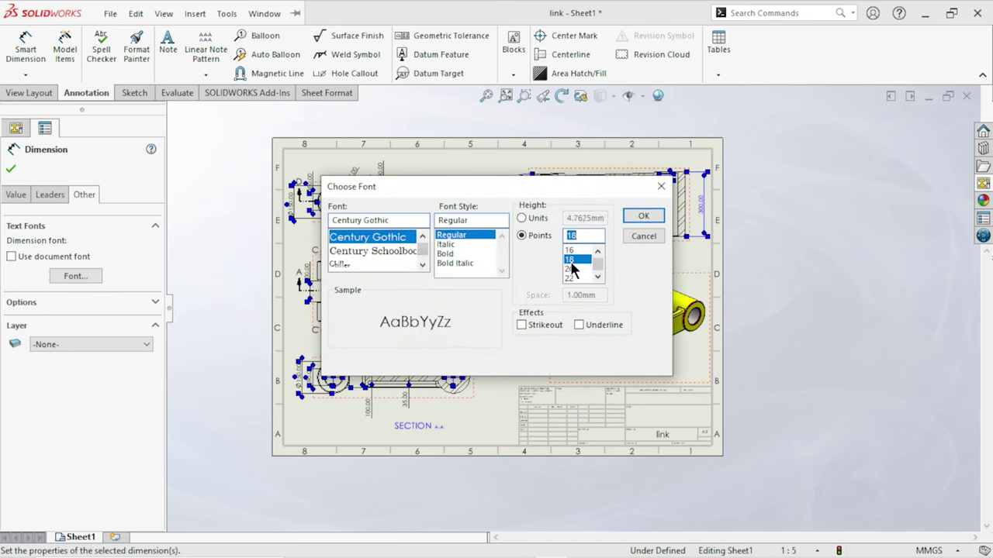
pyautogui.click(643, 218)
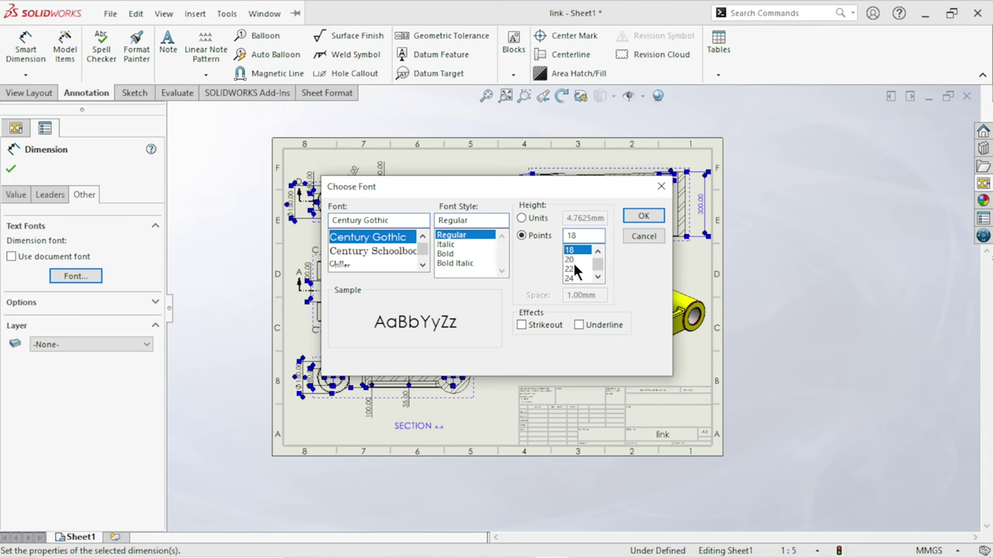
pyautogui.click(572, 260)
pyautogui.click(645, 220)
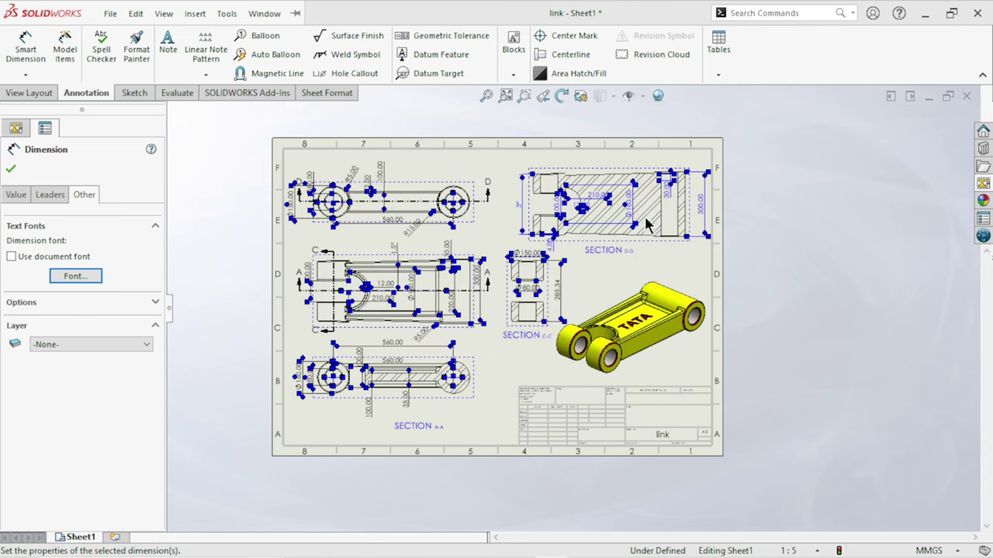
pyautogui.click(11, 171)
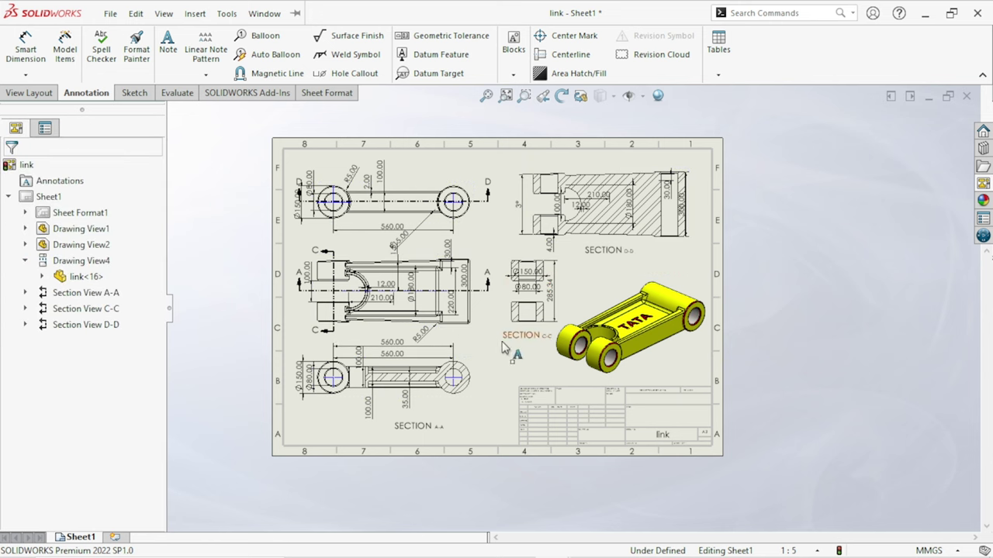
# Move Section D-D's 100.00, 12.00 and 300.00 dimensions clear of the geometry
pyautogui.scroll(-1, 245, 223)
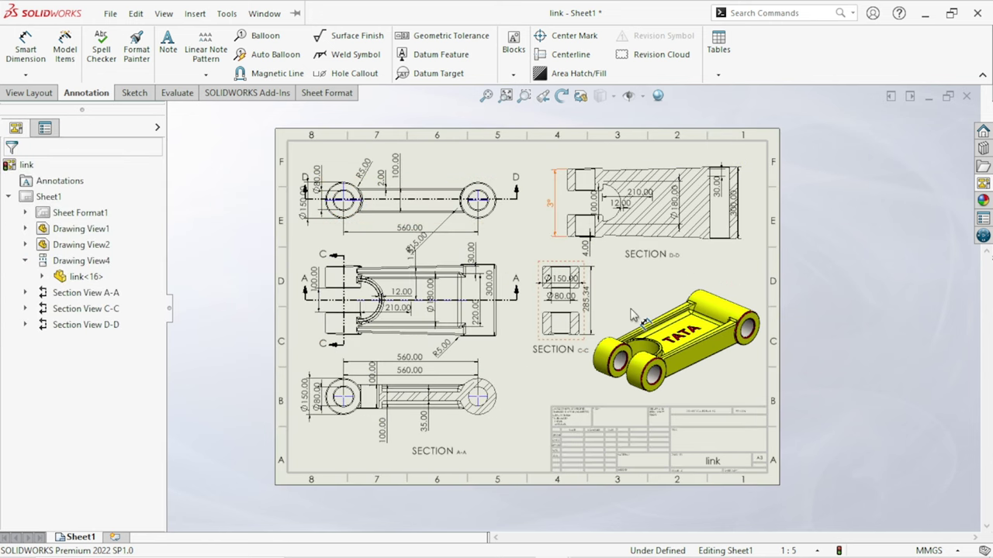
pyautogui.scroll(-4, 660, 190)
pyautogui.scroll(-3, 644, 178)
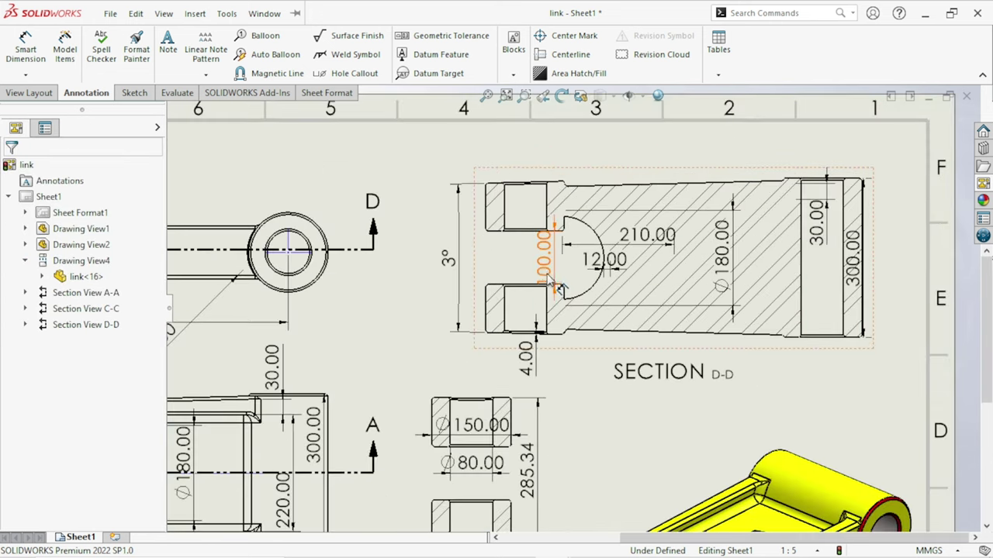
pyautogui.moveTo(545, 274)
pyautogui.mouseDown()
pyautogui.moveTo(432, 253)
pyautogui.moveTo(421, 270)
pyautogui.mouseUp()
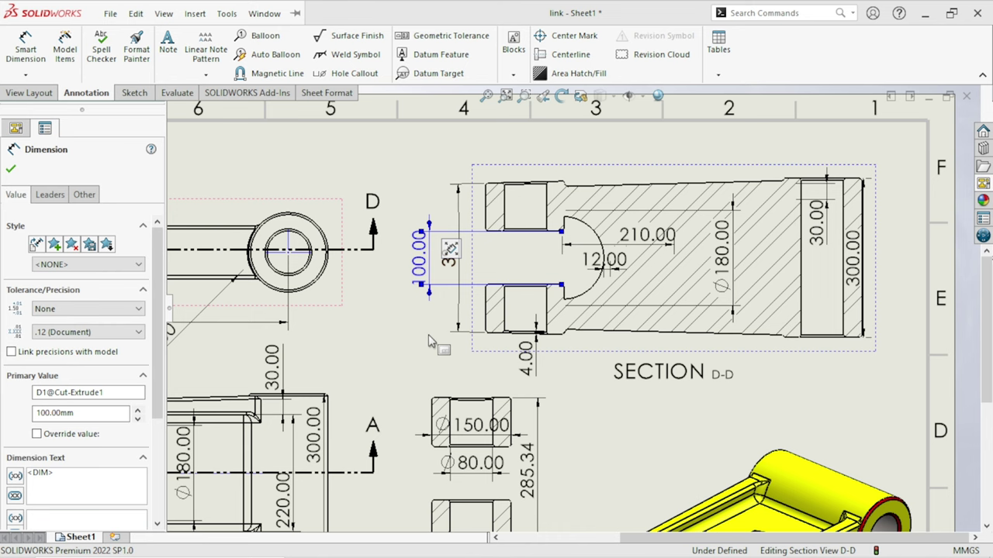
pyautogui.press('Escape')
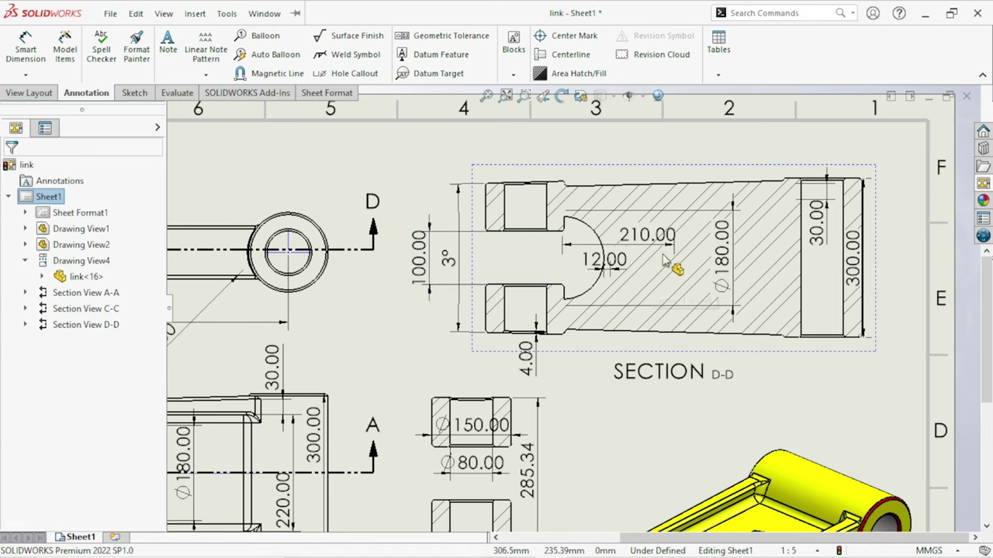
pyautogui.moveTo(603, 262); pyautogui.dragTo(588, 268)
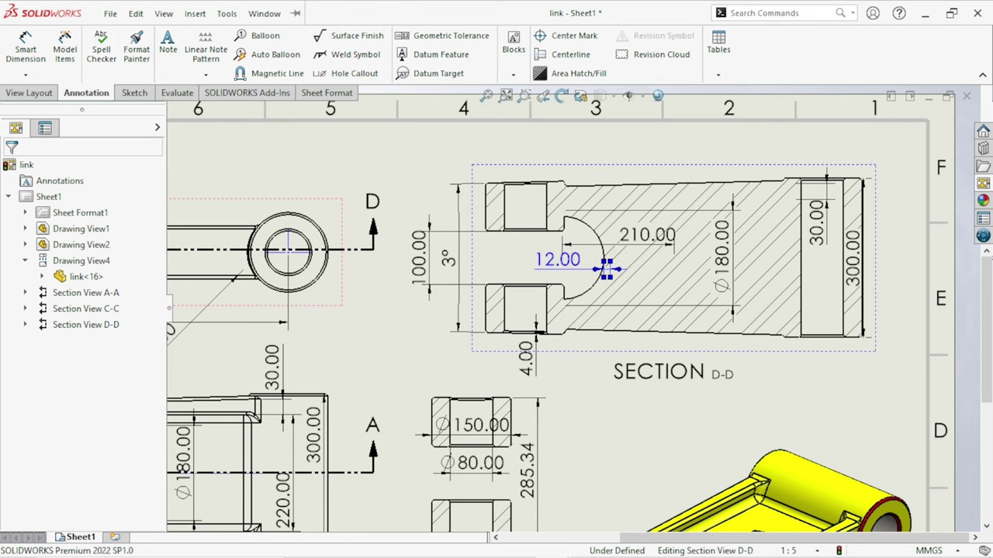
pyautogui.scroll(3, 603, 268)
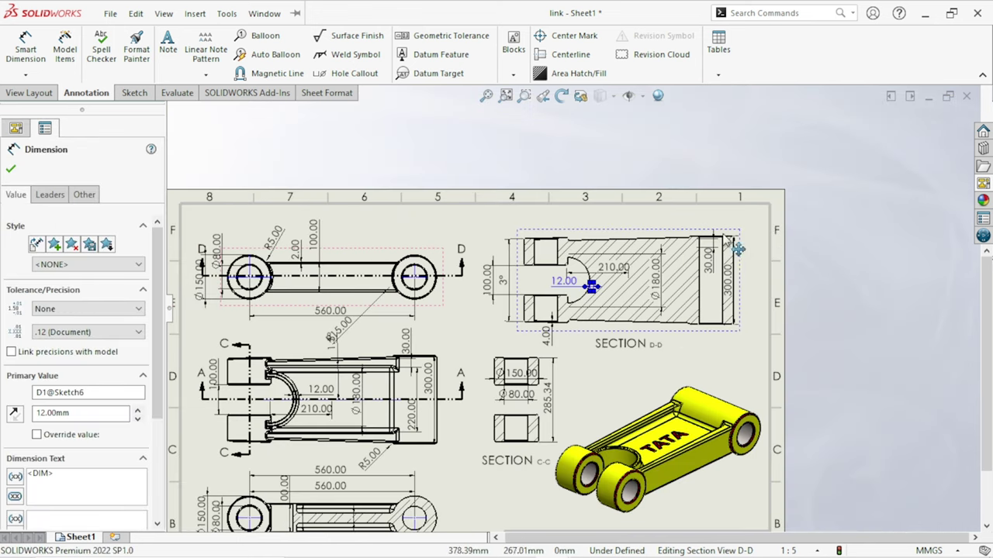
pyautogui.scroll(-1, 737, 249)
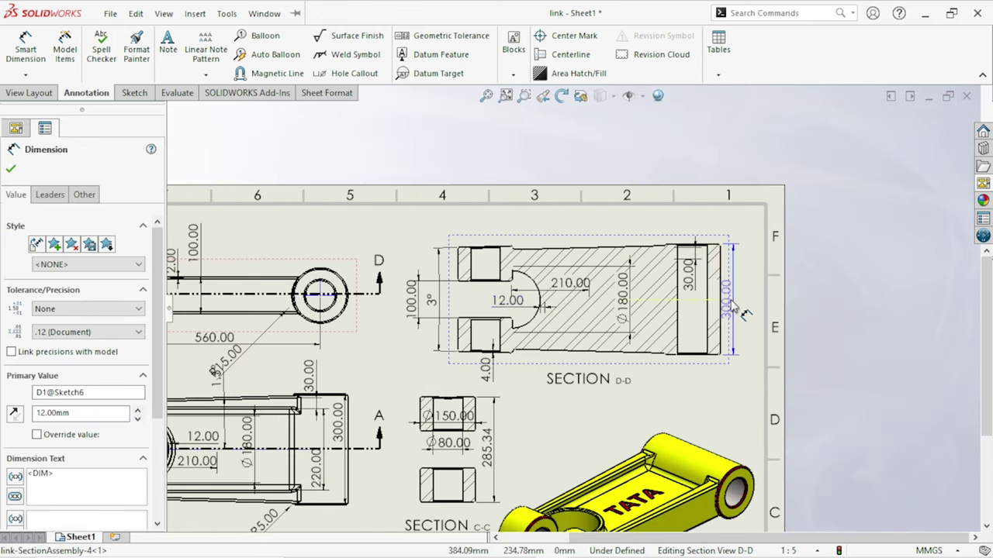
pyautogui.moveTo(732, 302); pyautogui.dragTo(741, 304)
# Move Section C-C's Ø150.00, 285.34 and Ø80.00 dimensions to cleaner spots around the sections
pyautogui.scroll(3, 501, 396)
pyautogui.scroll(-1, 553, 372)
pyautogui.scroll(-1, 552, 364)
pyautogui.scroll(-3, 534, 353)
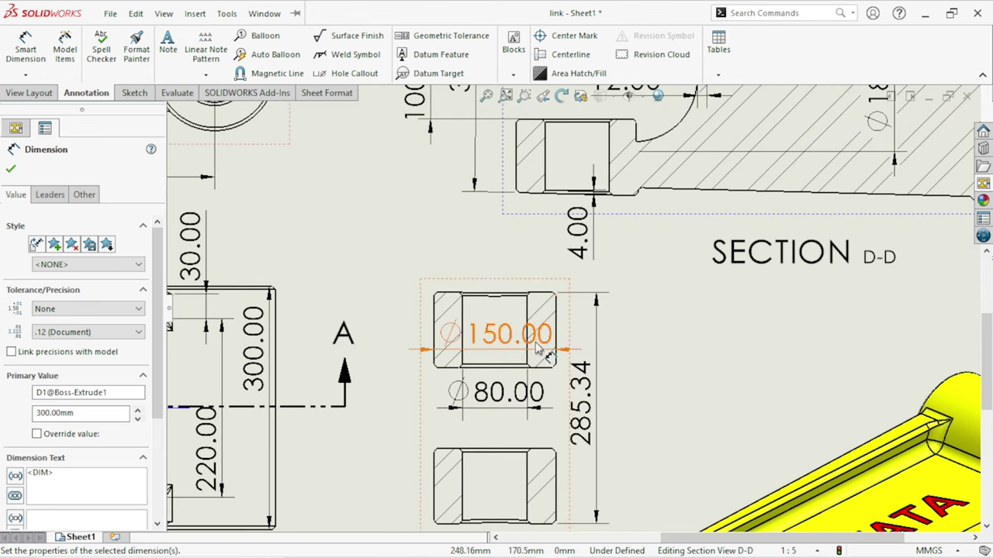
pyautogui.moveTo(512, 345); pyautogui.dragTo(512, 281)
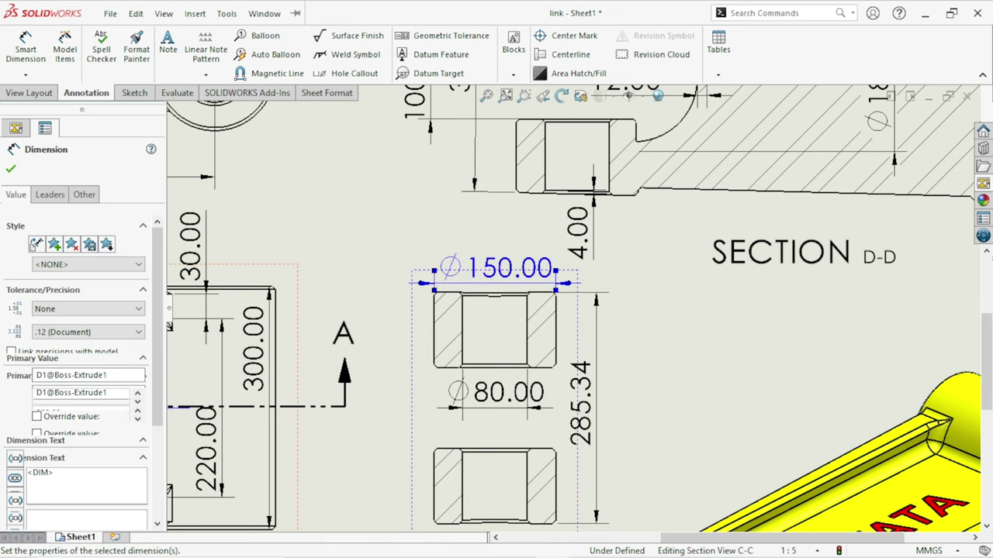
pyautogui.moveTo(597, 416); pyautogui.dragTo(614, 416)
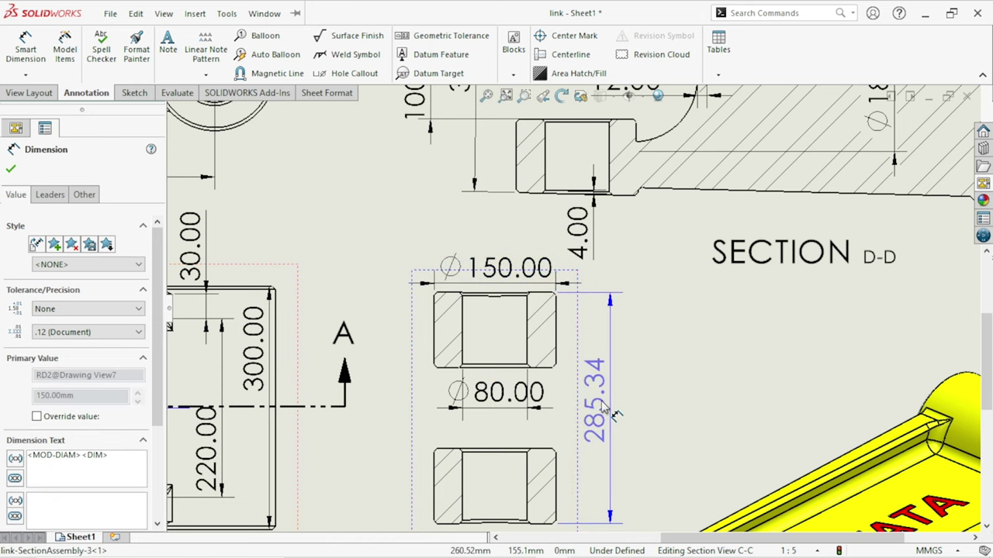
pyautogui.click(500, 415)
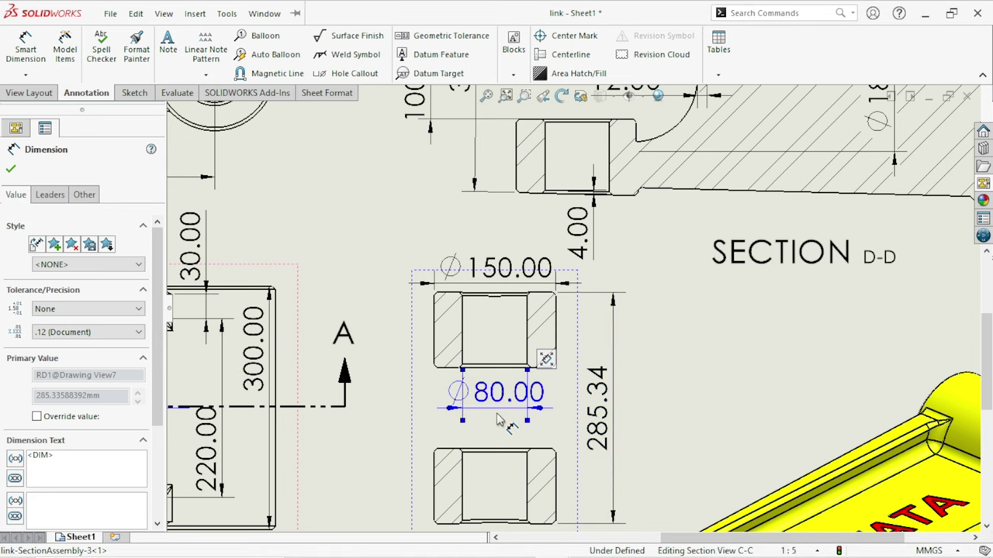
pyautogui.moveTo(500, 418); pyautogui.dragTo(502, 415)
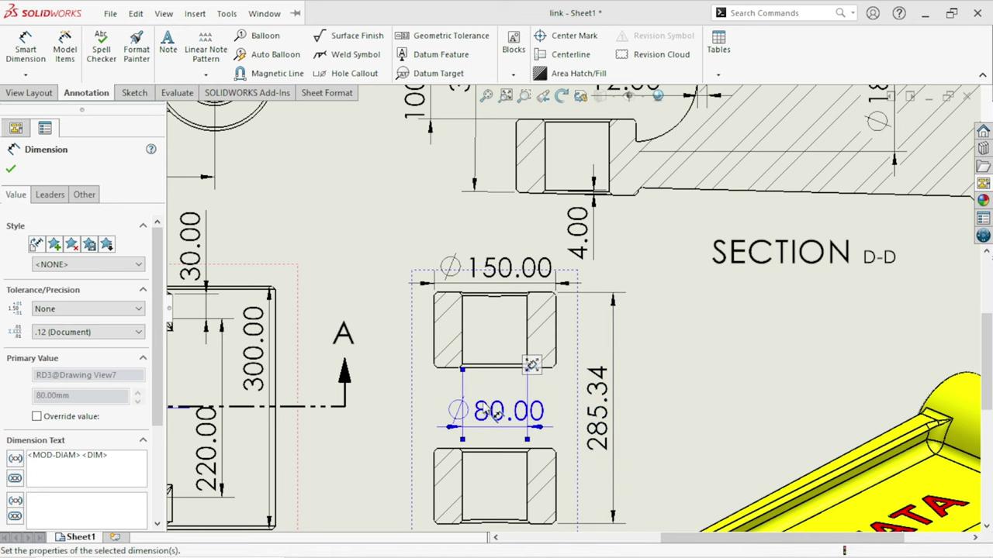
pyautogui.moveTo(496, 419); pyautogui.dragTo(497, 408)
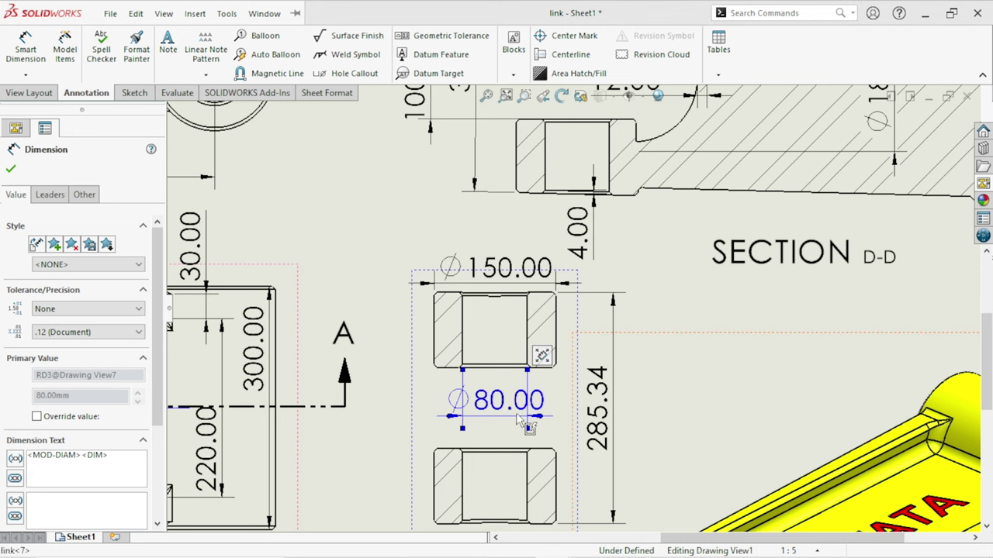
pyautogui.click(506, 431)
# Shift the middle view's 300.00 and 220.00 dimensions to the right
pyautogui.press('f')
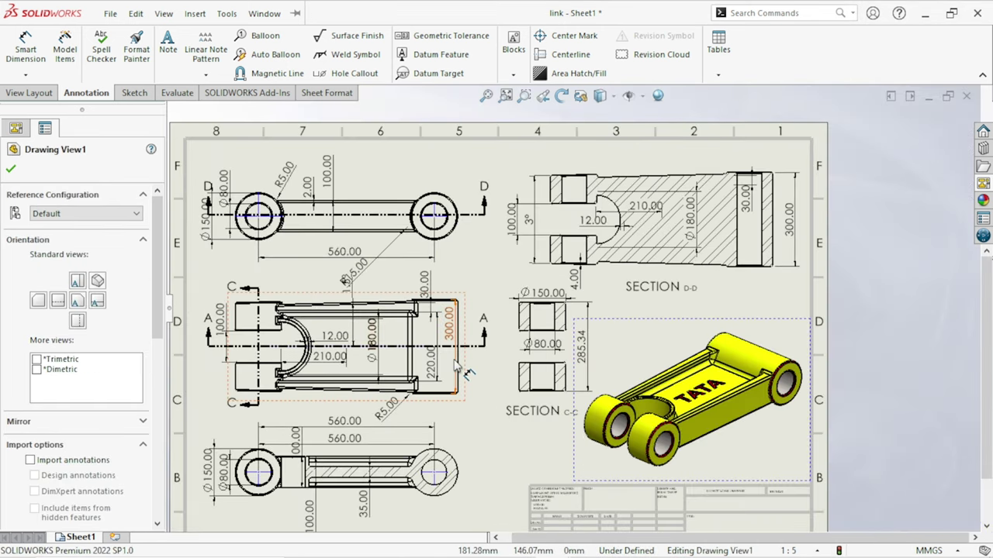
pyautogui.scroll(-2, 497, 412)
pyautogui.scroll(-2, 496, 388)
pyautogui.moveTo(494, 321)
pyautogui.mouseDown()
pyautogui.moveTo(572, 357)
pyautogui.moveTo(543, 359)
pyautogui.moveTo(536, 371)
pyautogui.mouseUp()
pyautogui.press('f')
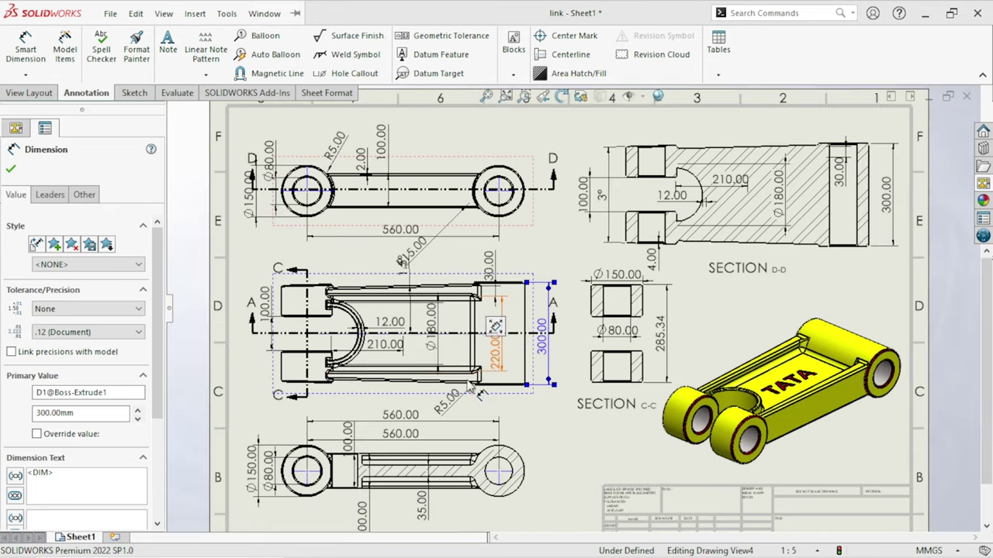
pyautogui.scroll(-2, 471, 385)
pyautogui.scroll(-2, 470, 386)
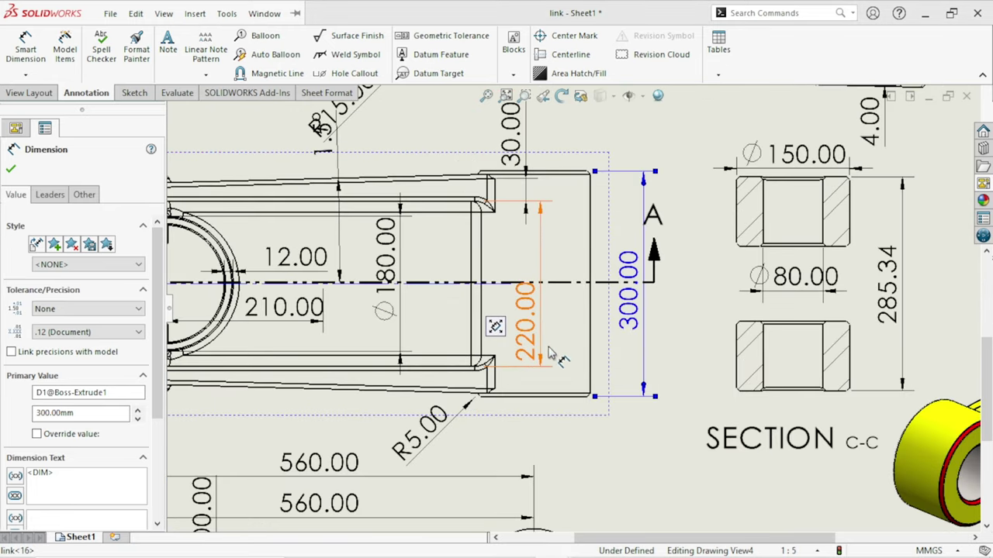
pyautogui.moveTo(548, 353); pyautogui.dragTo(567, 356)
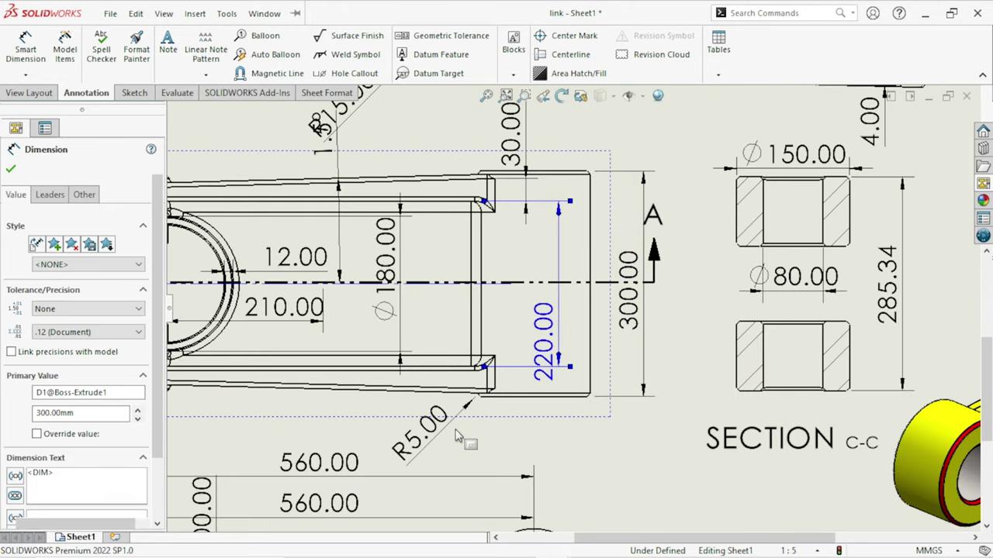
pyautogui.click(609, 449)
# Slide the middle view's Ø180.00 dimension slightly right into the slot
pyautogui.scroll(2, 458, 286)
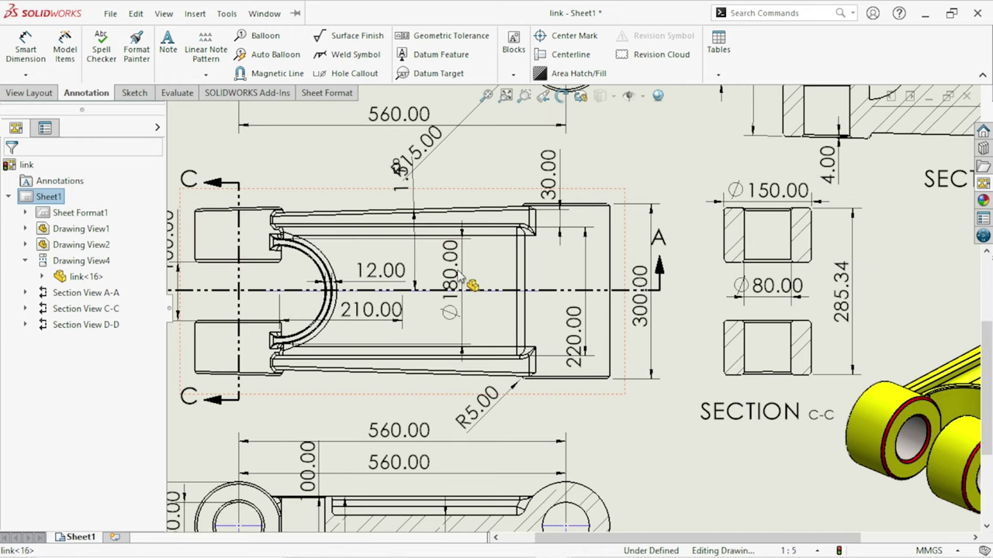
pyautogui.click(475, 308)
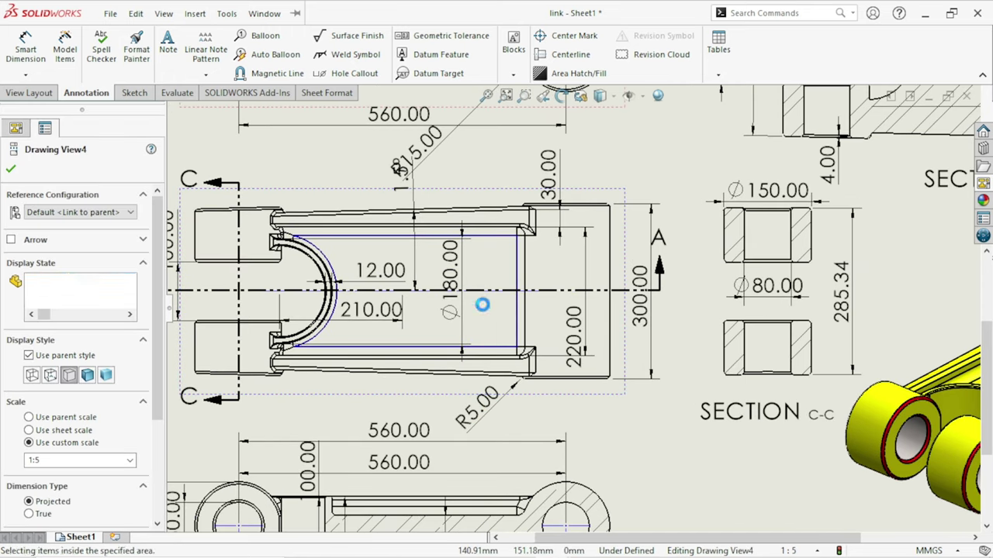
pyautogui.click(464, 289)
pyautogui.moveTo(459, 285); pyautogui.dragTo(470, 309)
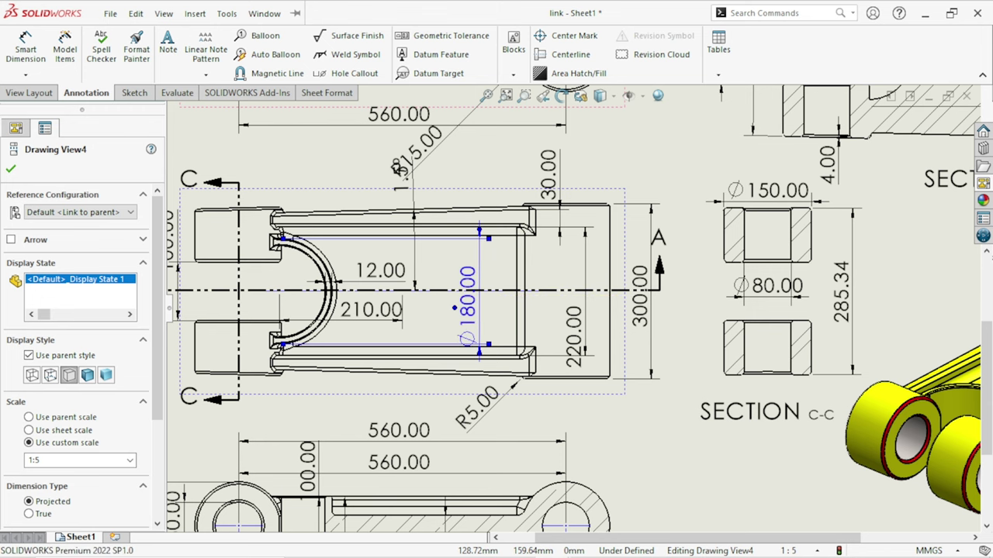
pyautogui.press('f')
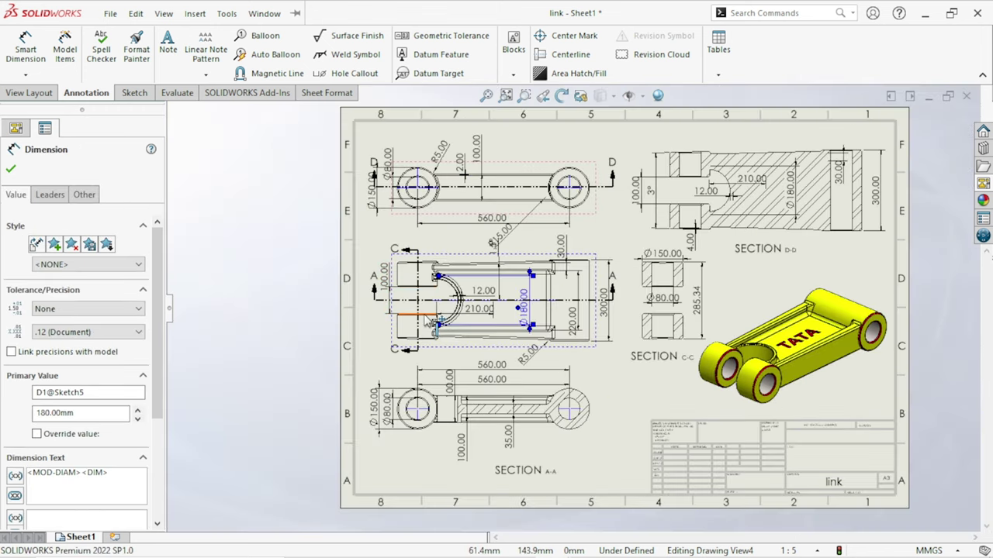
# Check the top view's Ø150 dimension and review the whole sheet layout
pyautogui.scroll(-3, 428, 323)
pyautogui.scroll(2, 578, 298)
pyautogui.scroll(2, 457, 411)
pyautogui.scroll(-3, 474, 227)
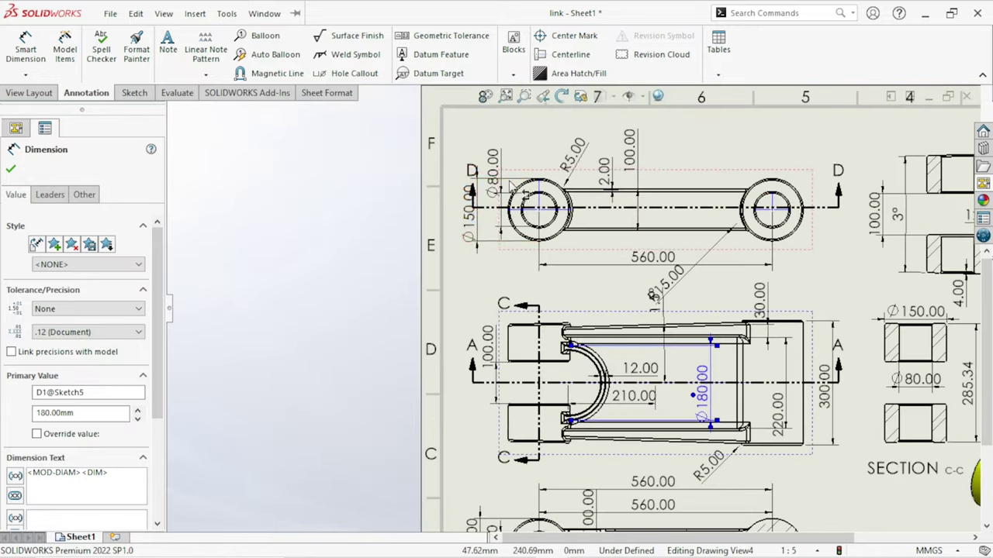
pyautogui.click(470, 237)
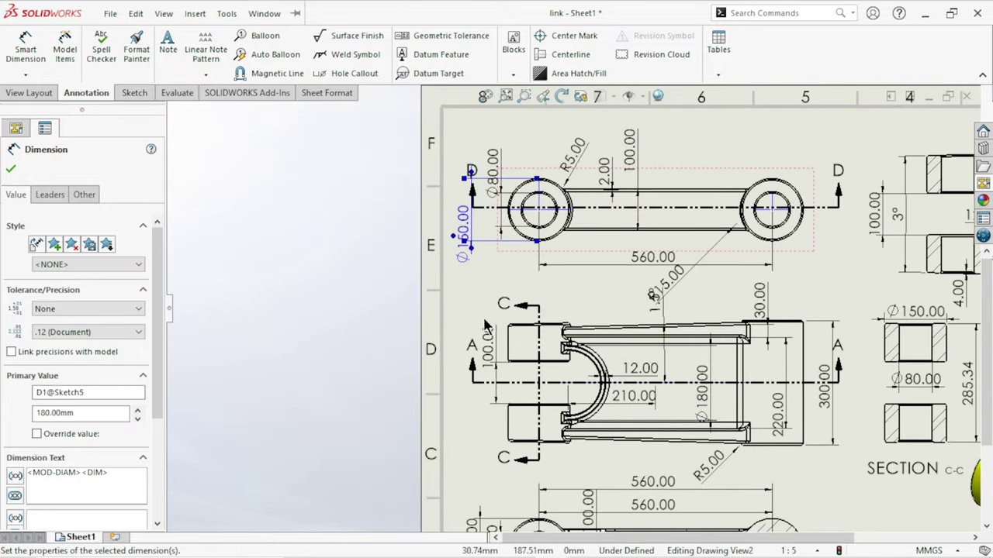
pyautogui.press('Escape')
pyautogui.scroll(3, 675, 303)
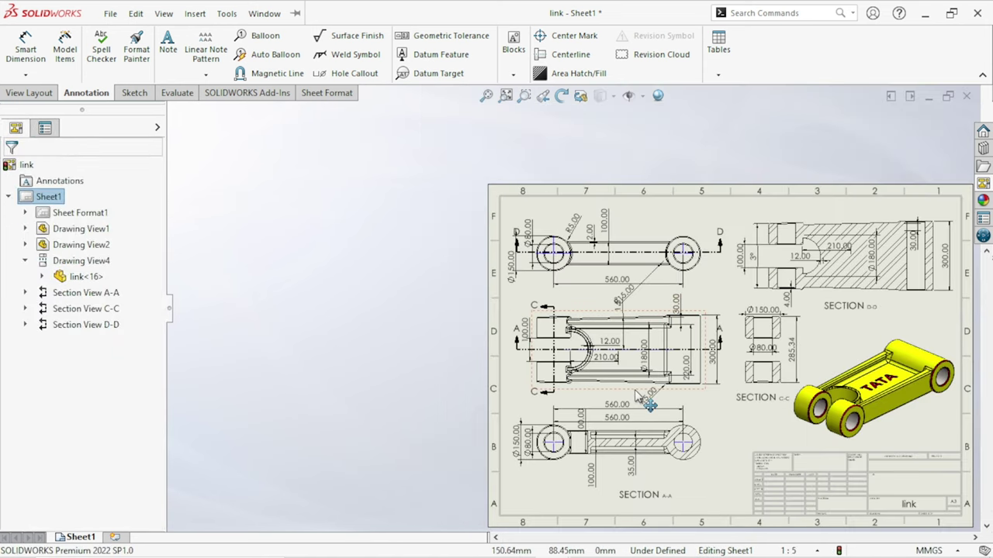
pyautogui.scroll(-2, 636, 395)
pyautogui.scroll(-1, 632, 399)
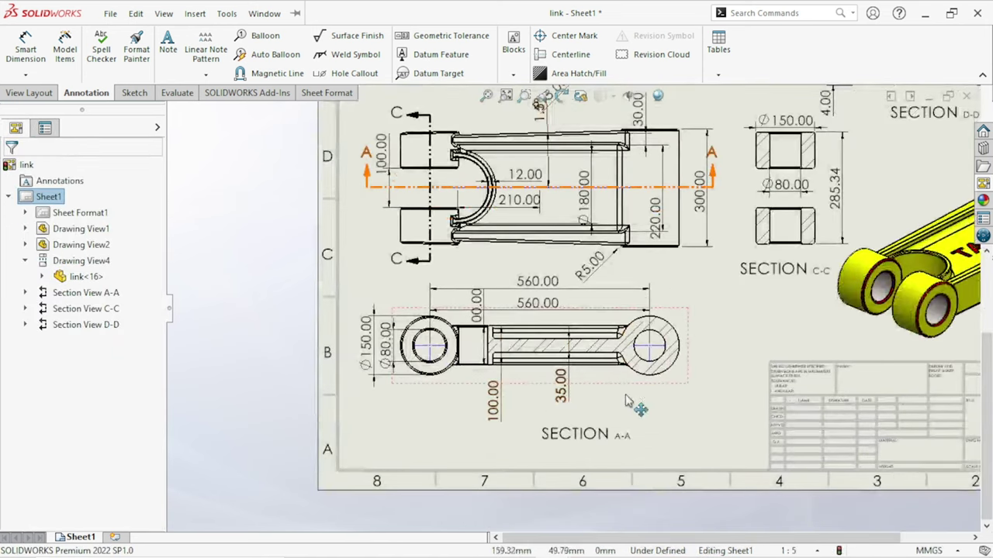
pyautogui.scroll(3, 627, 399)
pyautogui.scroll(1, 667, 349)
pyautogui.scroll(-1, 861, 310)
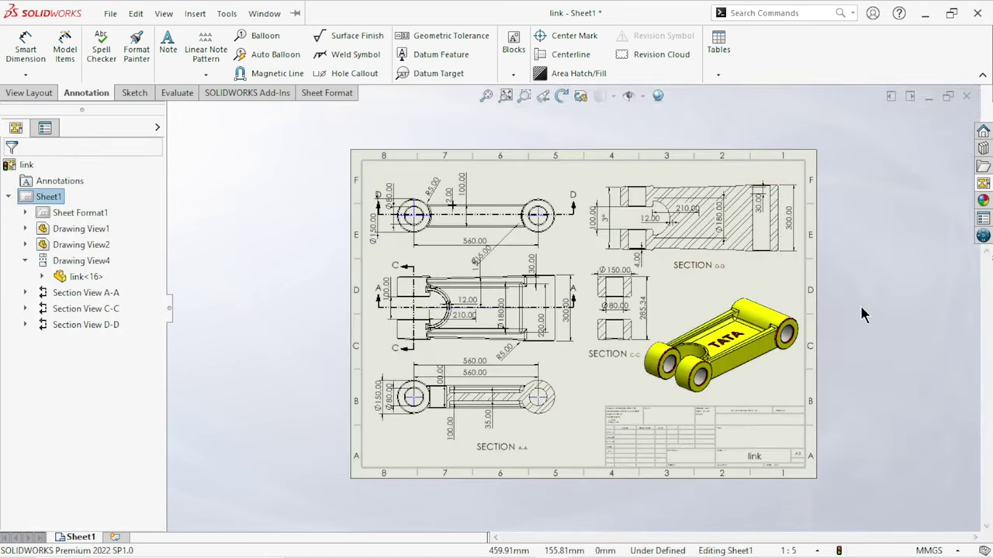
pyautogui.scroll(-1, 718, 384)
pyautogui.scroll(-2, 683, 368)
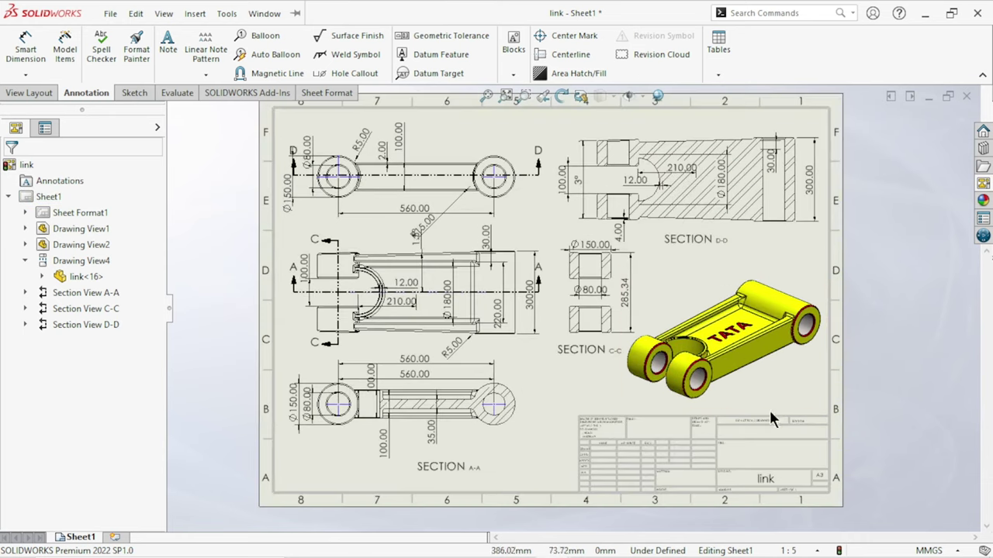
# Switch to editing the sheet format and delete the UNLESS OTHERWISE SPECIFIED note
pyautogui.rightClick(658, 458)
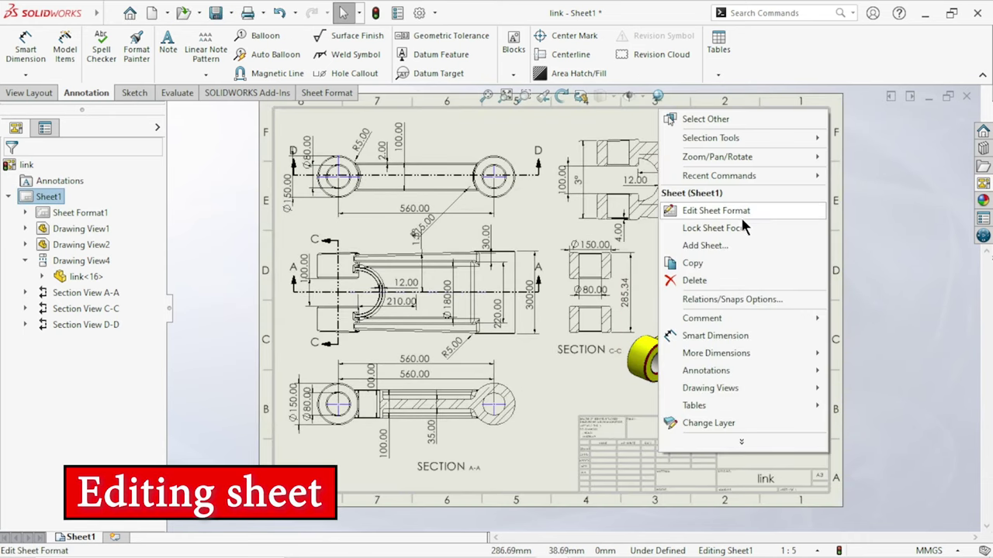
pyautogui.click(739, 211)
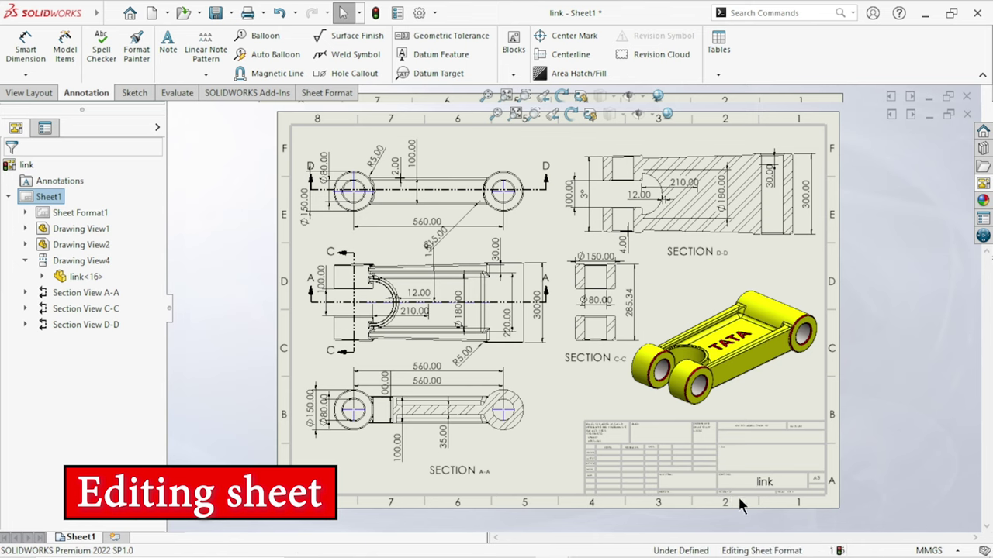
pyautogui.scroll(-3, 725, 477)
pyautogui.scroll(-1, 710, 454)
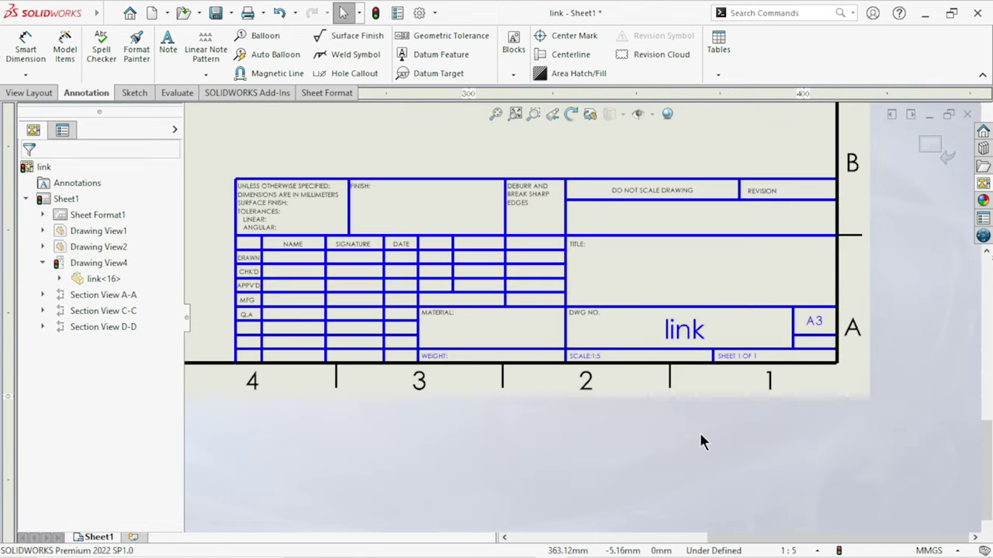
pyautogui.scroll(1, 597, 310)
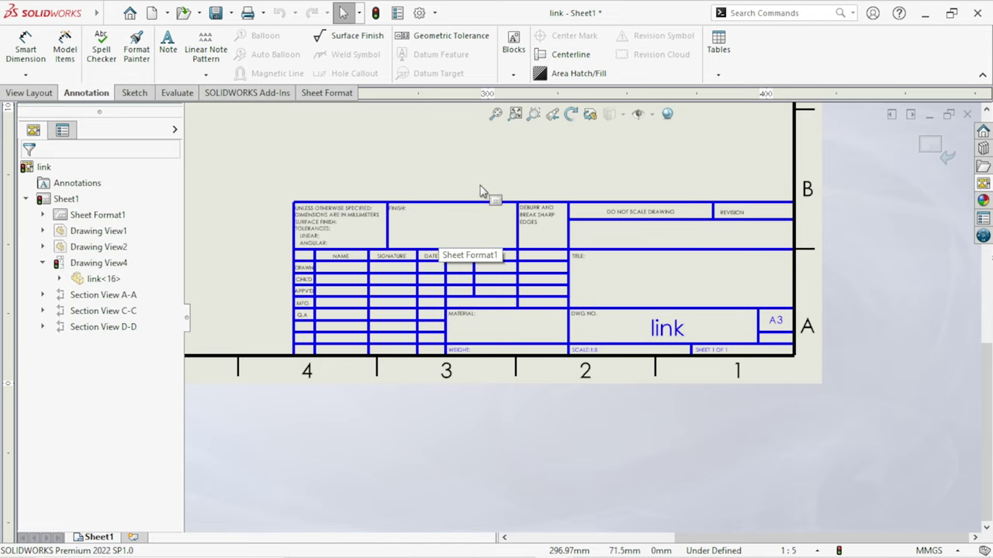
pyautogui.click(314, 226)
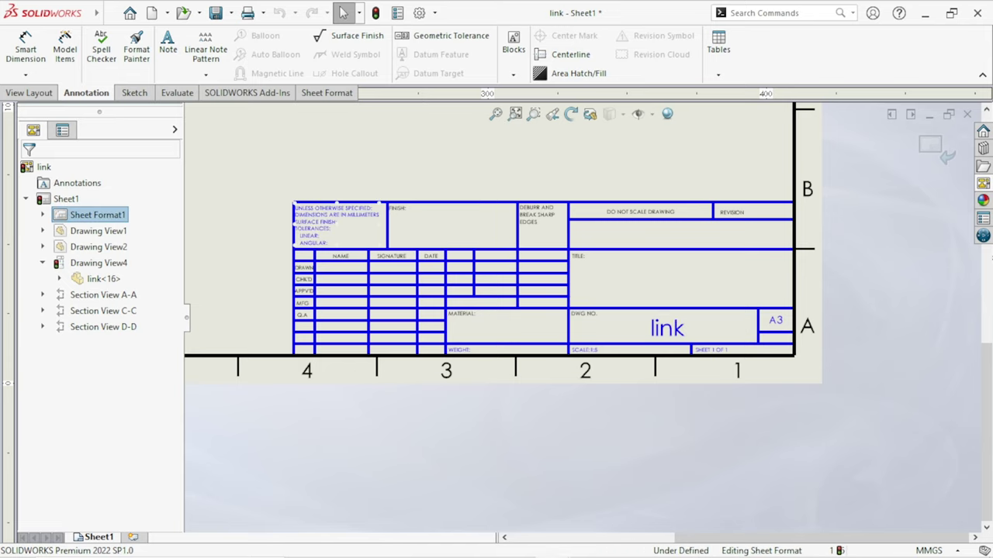
pyautogui.press('Delete')
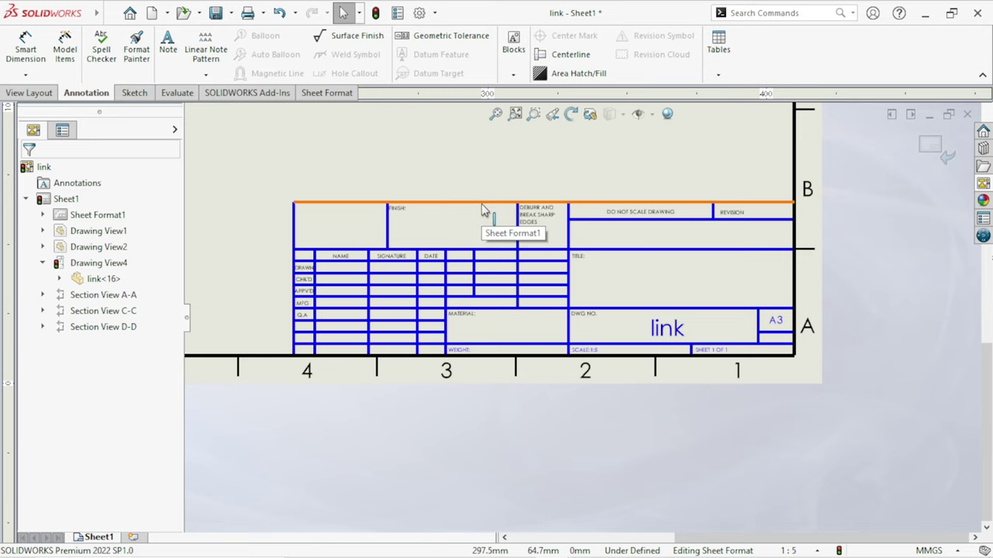
# Remove the title block's top-left border line and the stray diagonal line
pyautogui.click(318, 206)
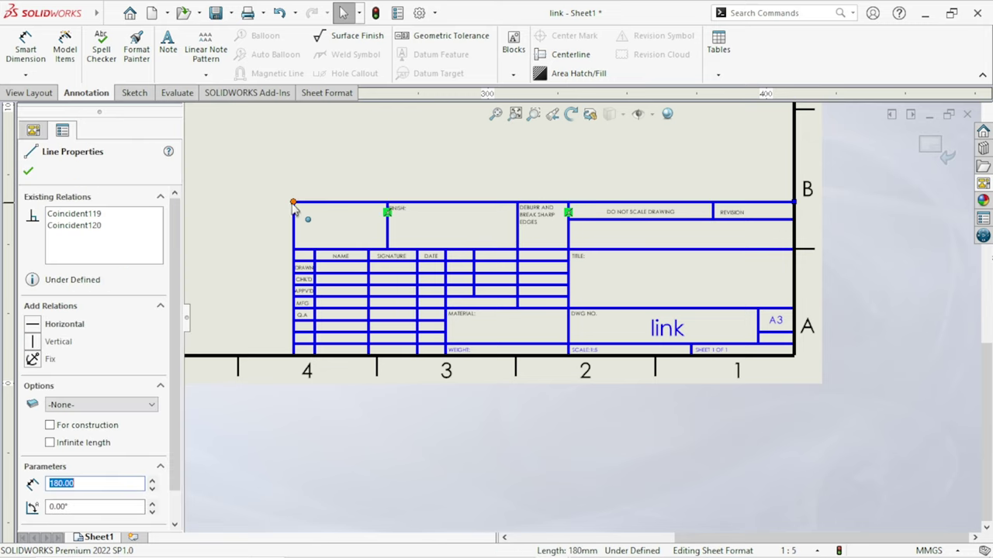
pyautogui.moveTo(575, 208); pyautogui.dragTo(569, 204)
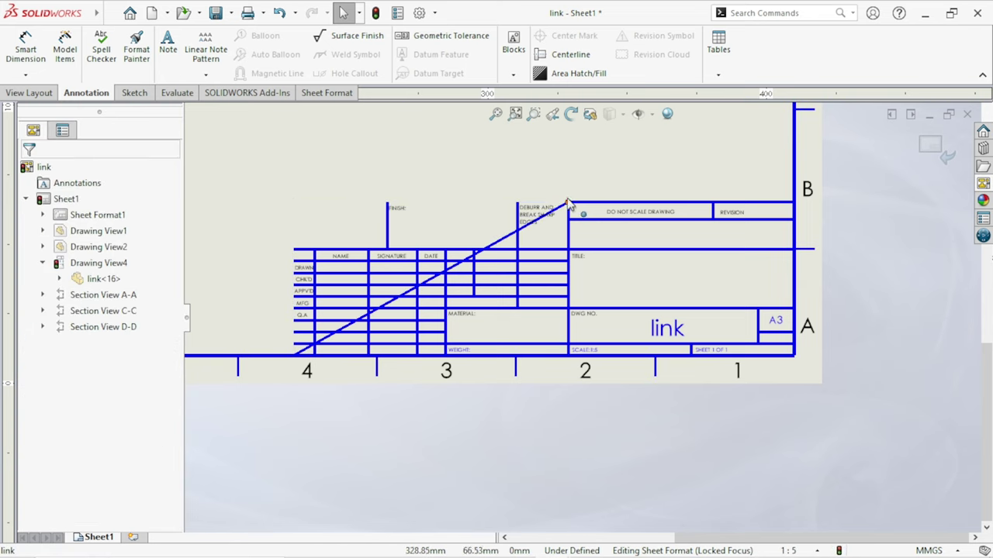
pyautogui.click(504, 242)
pyautogui.press('Delete')
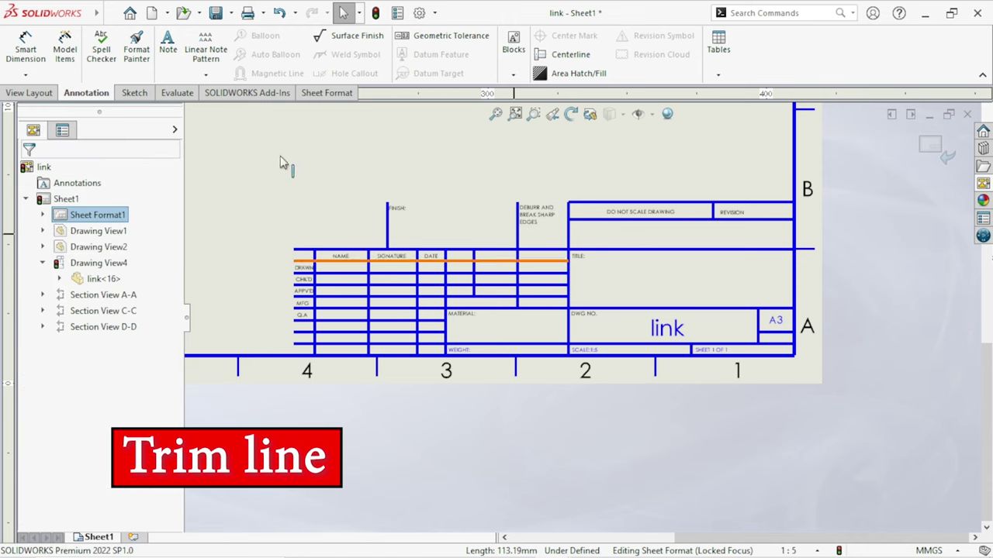
# Power-trim several left title-block grid lines, then undo those trims
pyautogui.click(134, 92)
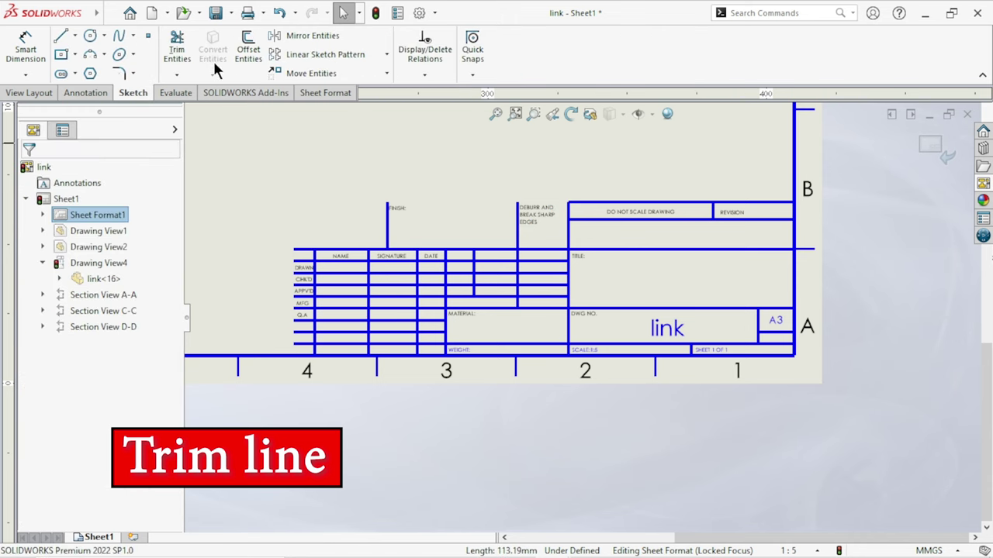
pyautogui.click(177, 47)
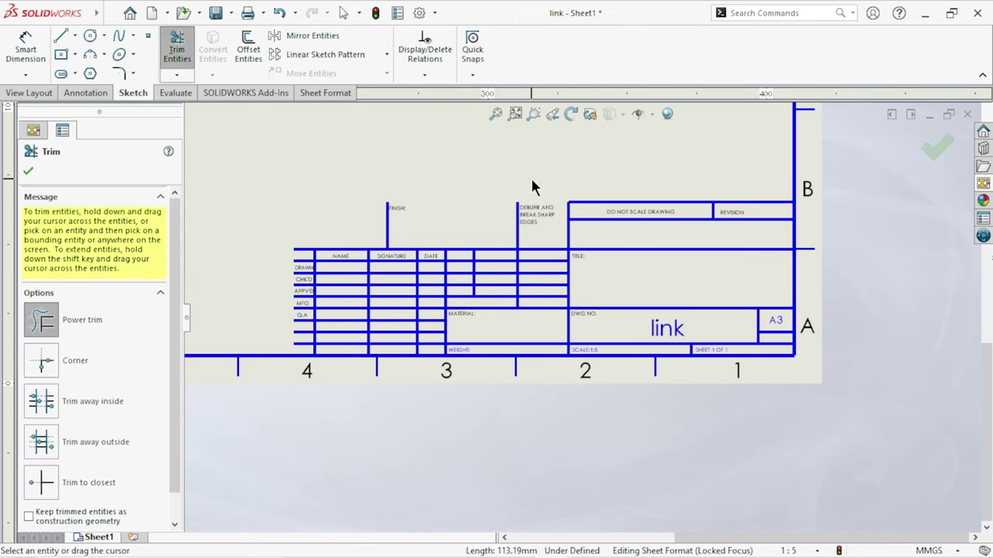
pyautogui.moveTo(535, 248); pyautogui.dragTo(535, 349)
pyautogui.moveTo(482, 305)
pyautogui.mouseDown()
pyautogui.moveTo(525, 273)
pyautogui.moveTo(361, 271)
pyautogui.moveTo(328, 326)
pyautogui.moveTo(412, 344)
pyautogui.mouseUp()
pyautogui.moveTo(450, 301)
pyautogui.mouseDown()
pyautogui.moveTo(373, 317)
pyautogui.moveTo(410, 266)
pyautogui.moveTo(469, 298)
pyautogui.mouseUp()
pyautogui.moveTo(386, 250); pyautogui.dragTo(332, 280)
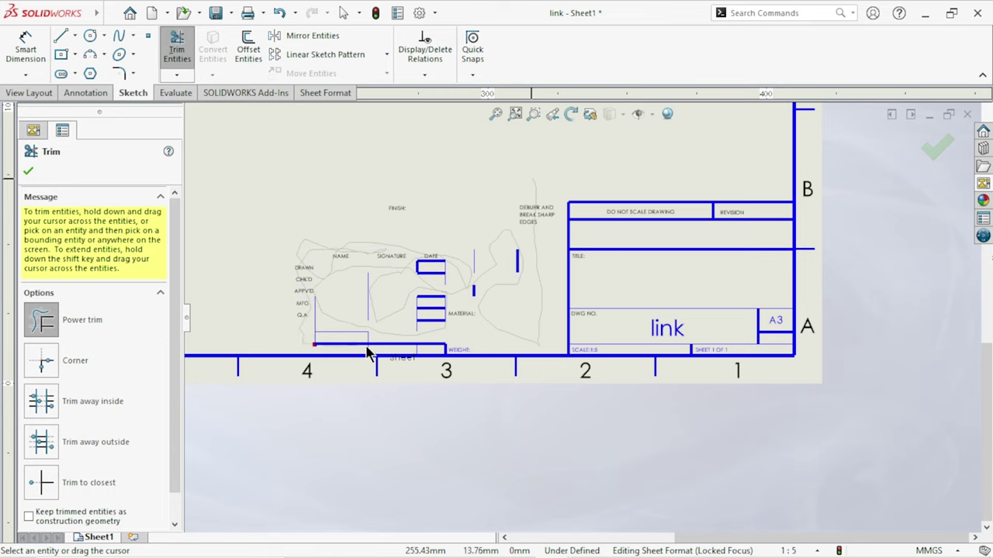
pyautogui.moveTo(433, 365); pyautogui.dragTo(452, 363)
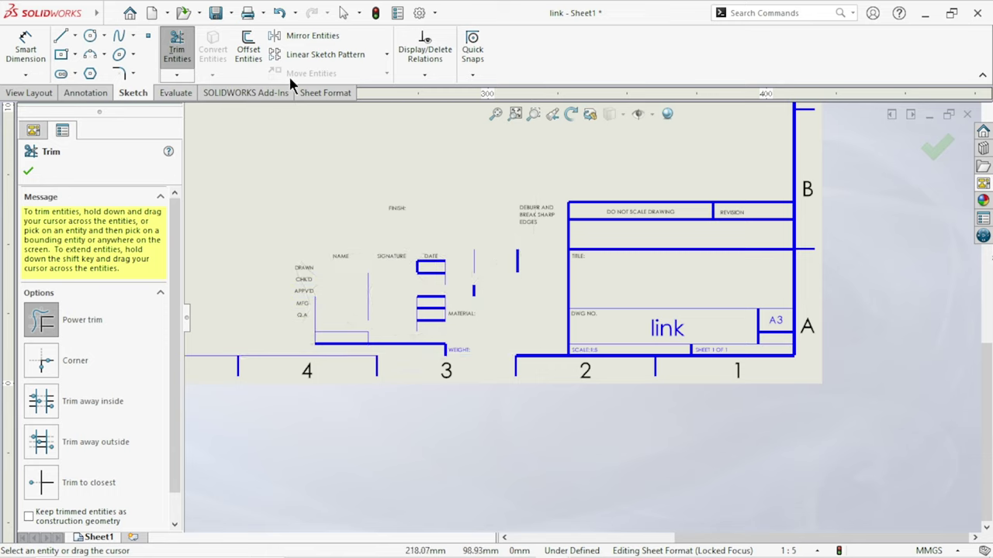
pyautogui.click(279, 14)
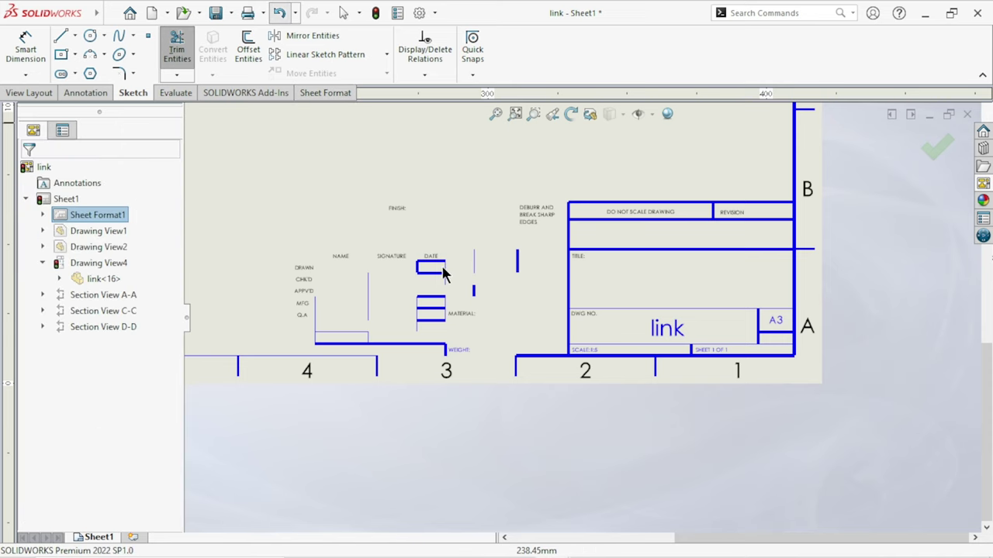
# Trim the NAME, SIGNATURE and DATE column lines and the line near WEIGHT
pyautogui.moveTo(304, 196)
pyautogui.mouseDown()
pyautogui.moveTo(325, 248)
pyautogui.moveTo(338, 351)
pyautogui.mouseUp()
pyautogui.click(172, 63)
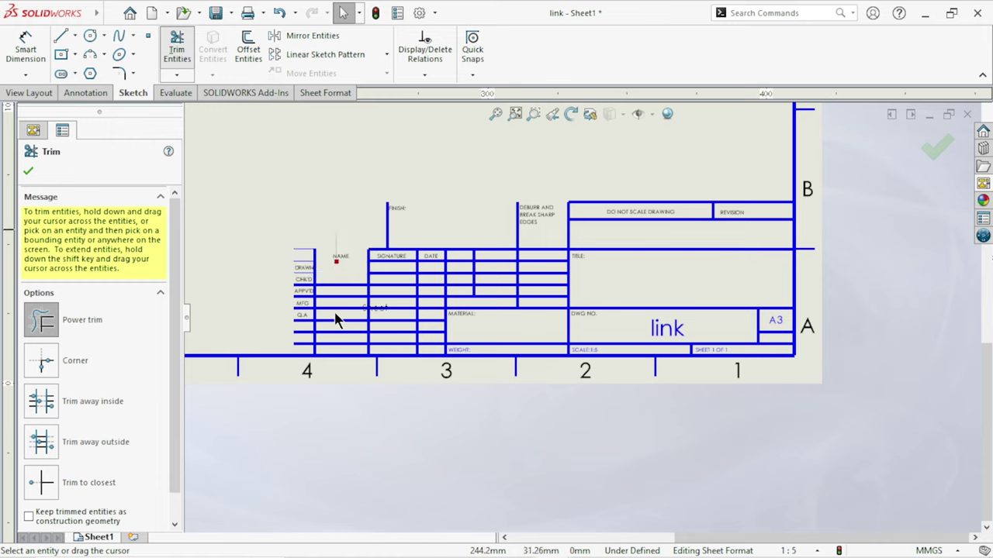
pyautogui.moveTo(394, 213); pyautogui.dragTo(396, 343)
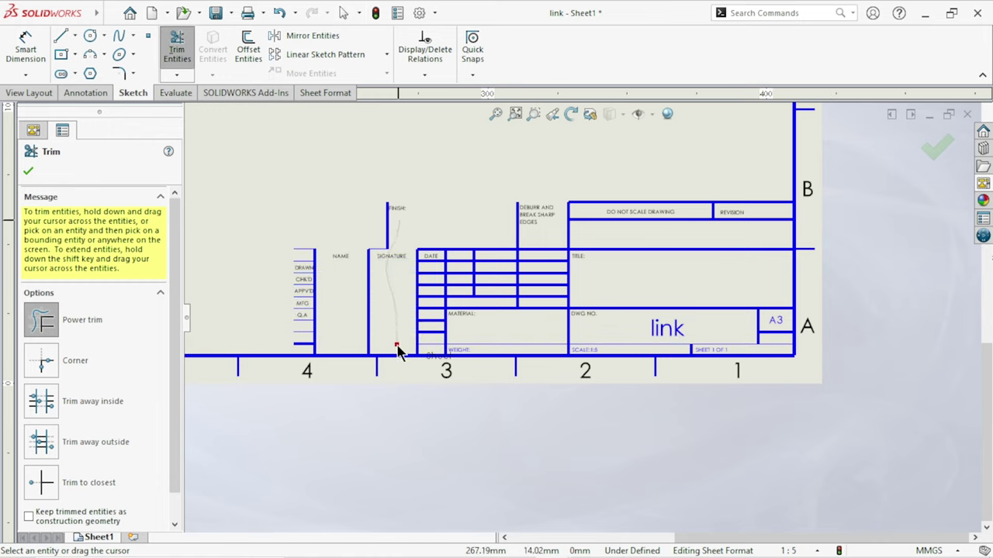
pyautogui.moveTo(423, 259); pyautogui.dragTo(435, 349)
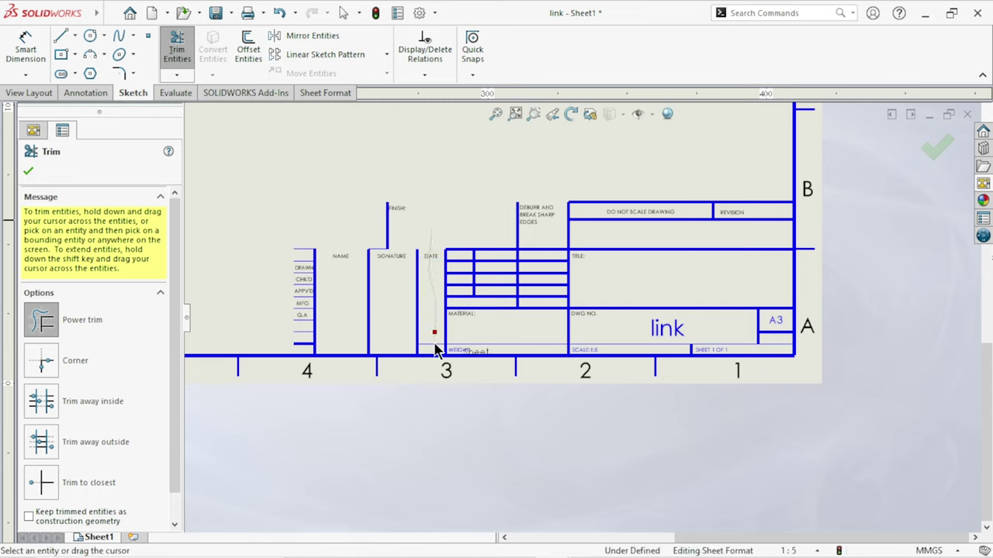
pyautogui.moveTo(463, 318)
pyautogui.mouseDown()
pyautogui.moveTo(544, 262)
pyautogui.moveTo(543, 325)
pyautogui.moveTo(547, 271)
pyautogui.moveTo(379, 299)
pyautogui.mouseUp()
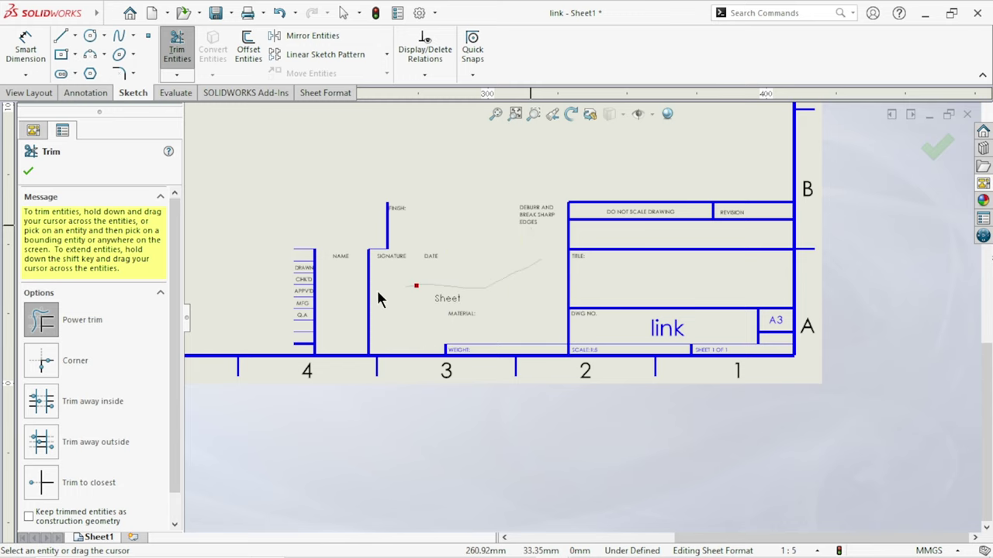
pyautogui.moveTo(324, 246)
pyautogui.mouseDown()
pyautogui.moveTo(303, 277)
pyautogui.moveTo(303, 349)
pyautogui.moveTo(318, 351)
pyautogui.moveTo(344, 315)
pyautogui.moveTo(313, 277)
pyautogui.mouseUp()
pyautogui.moveTo(384, 253); pyautogui.dragTo(381, 251)
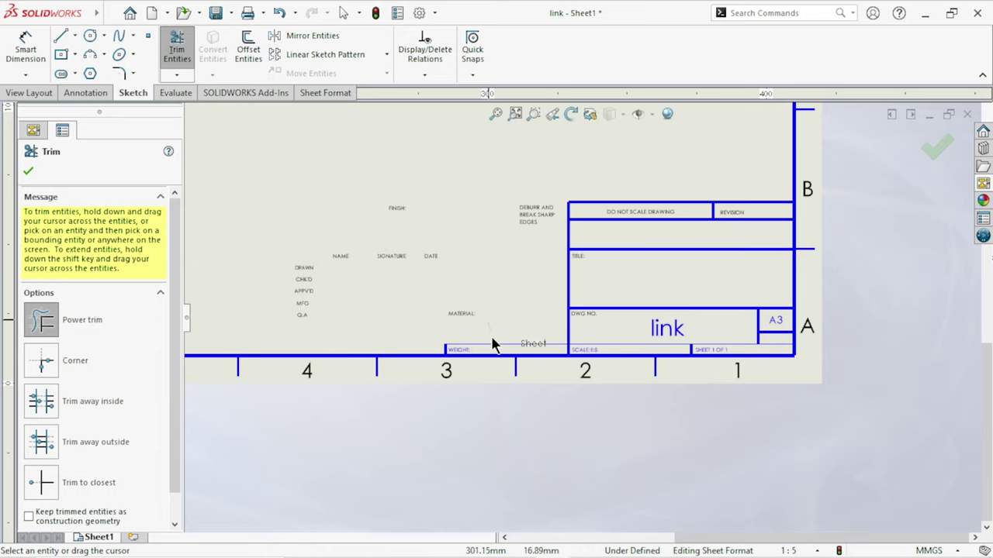
pyautogui.moveTo(491, 355); pyautogui.dragTo(477, 349)
pyautogui.click(28, 171)
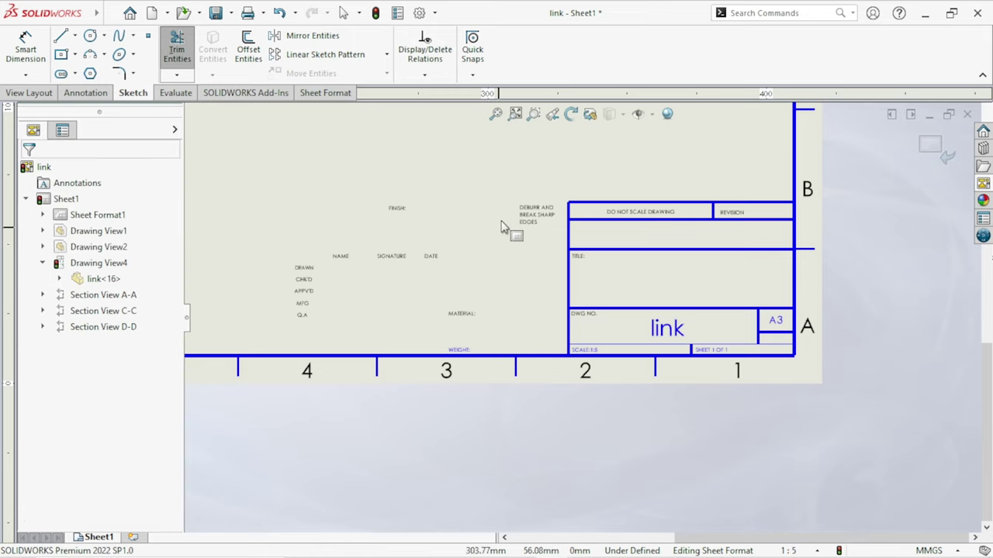
pyautogui.press('Escape')
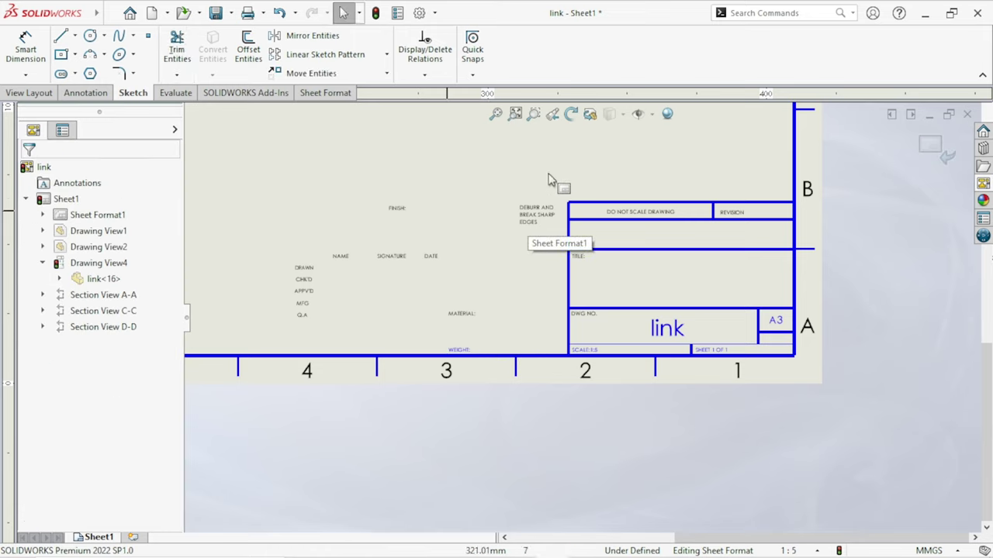
pyautogui.moveTo(558, 165)
pyautogui.mouseDown()
pyautogui.moveTo(454, 344)
pyautogui.moveTo(280, 347)
pyautogui.mouseUp()
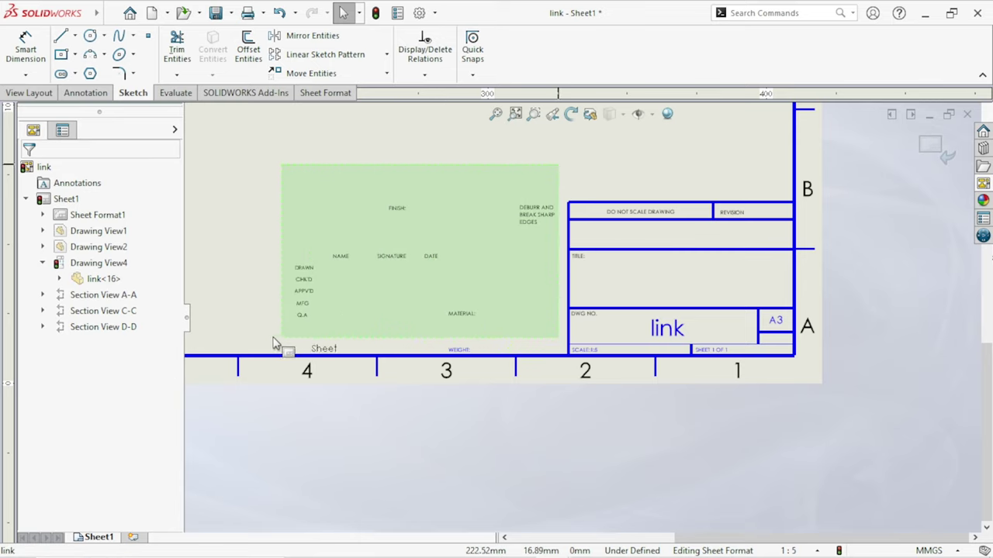
# Delete the box-selected labels on the left side of the title block
pyautogui.moveTo(280, 345); pyautogui.dragTo(278, 350)
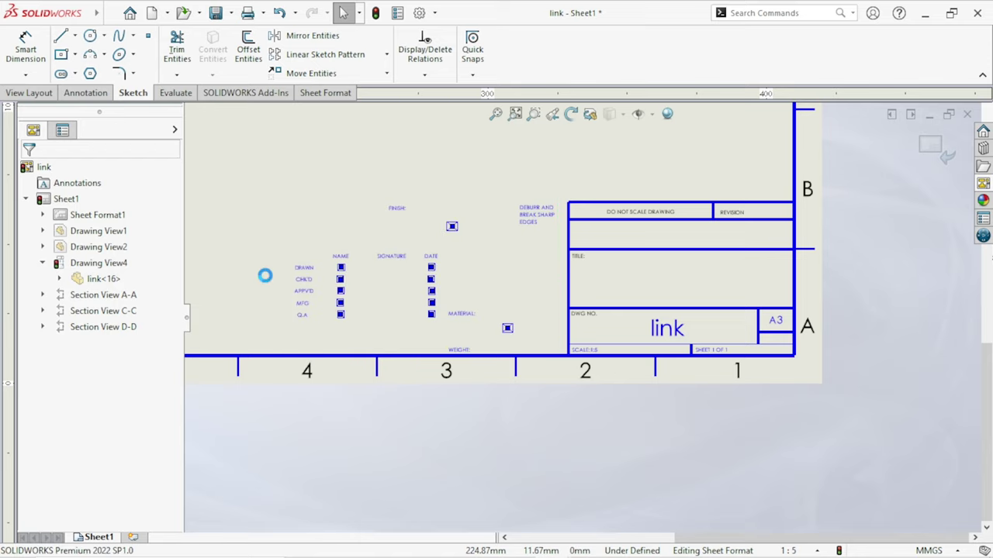
pyautogui.press('Delete')
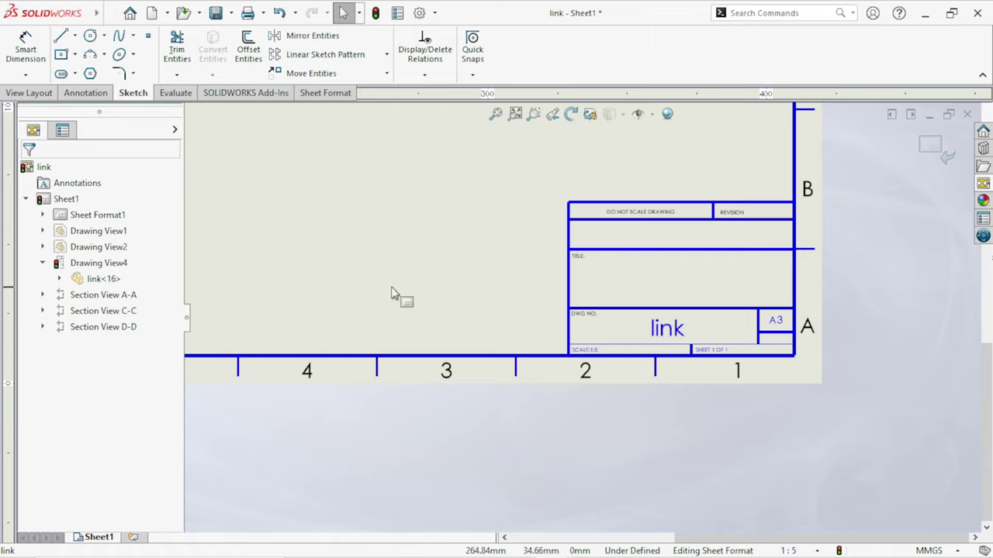
pyautogui.scroll(2, 753, 310)
pyautogui.scroll(-2, 698, 303)
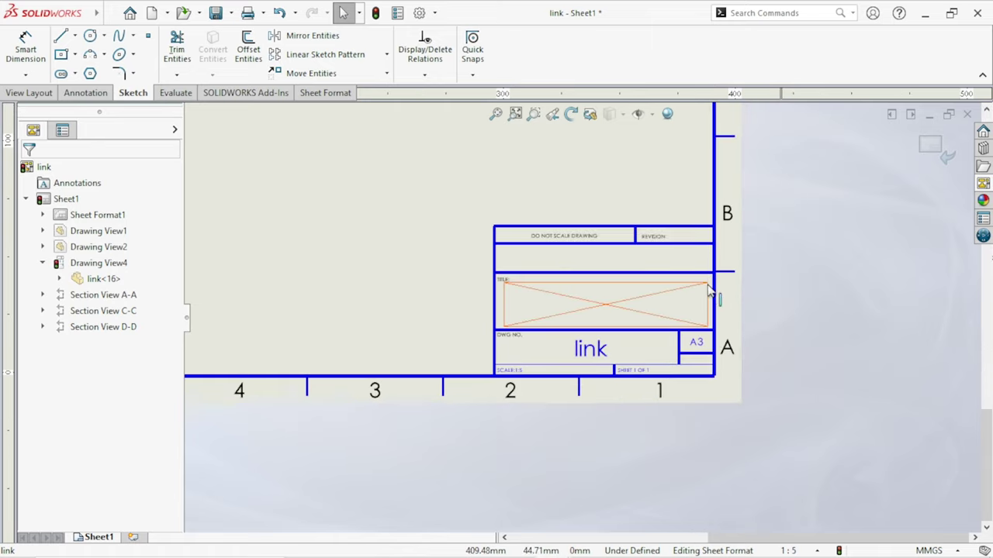
pyautogui.scroll(-2, 611, 298)
# Delete the DO NOT SCALE DRAWING, REVISION, TITLE, DWG NO. and SHEET 1 OF 1 labels
pyautogui.doubleClick(525, 221)
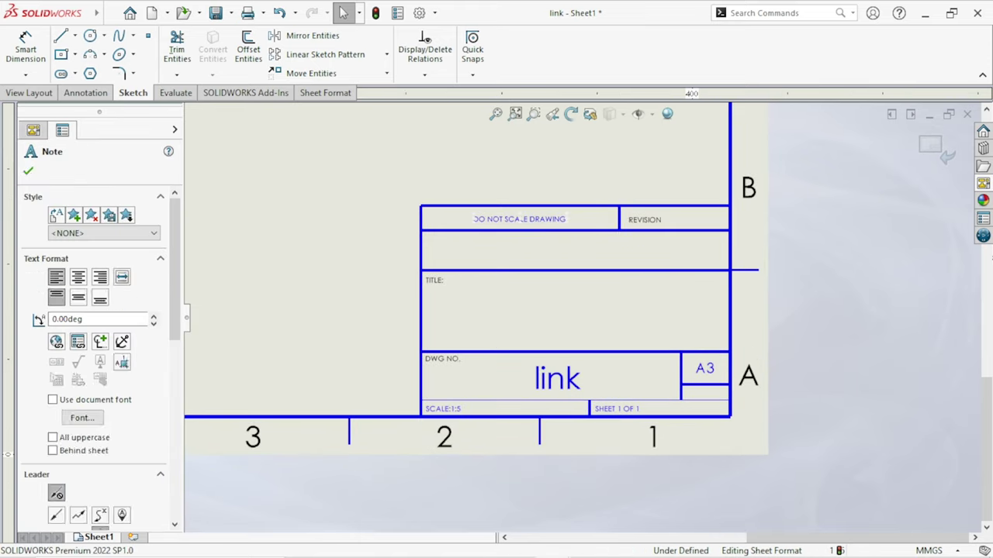
pyautogui.press('Delete')
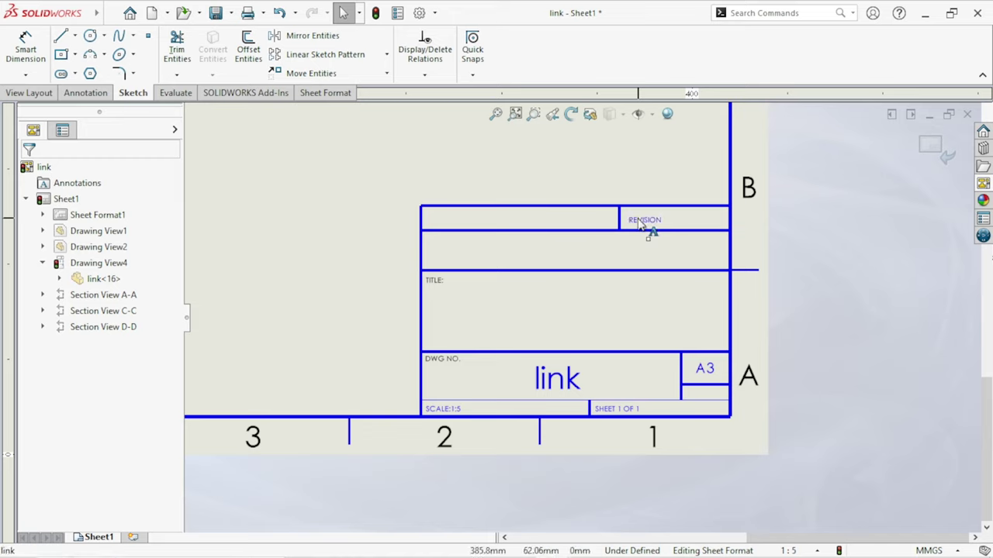
pyautogui.click(644, 220)
pyautogui.press('Delete')
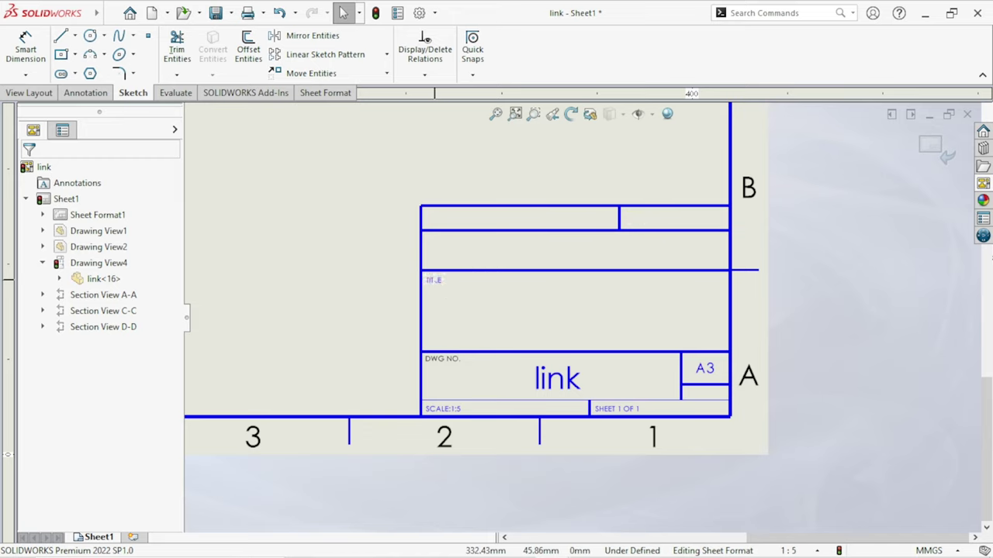
pyautogui.click(433, 280)
pyautogui.press('Delete')
pyautogui.click(441, 358)
pyautogui.press('Delete')
pyautogui.click(612, 408)
pyautogui.press('Delete')
pyautogui.scroll(1, 602, 313)
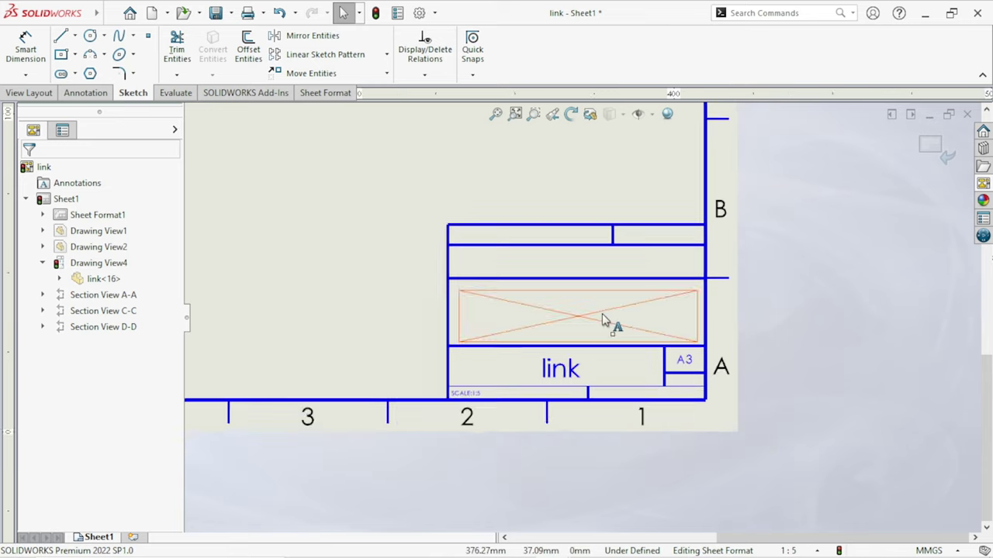
pyautogui.scroll(-1, 588, 271)
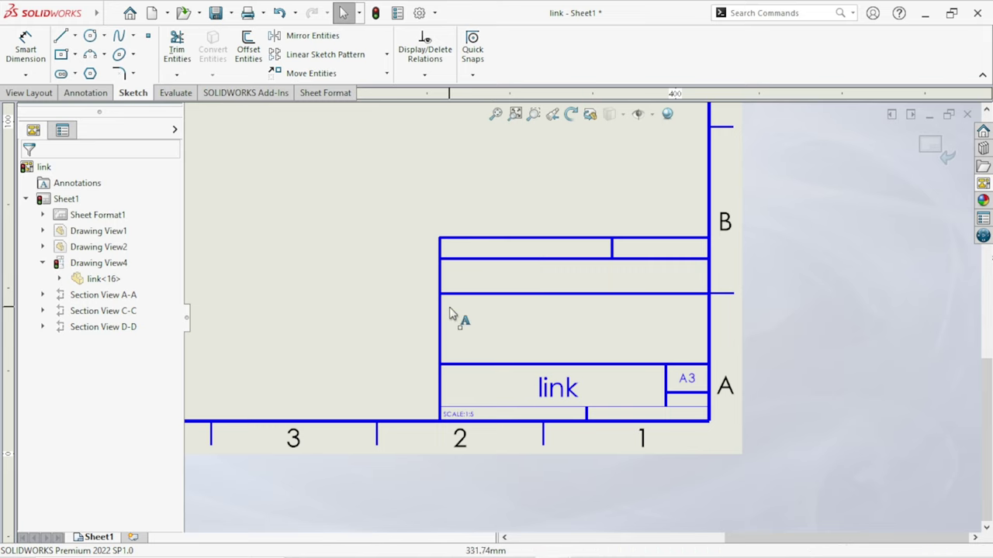
# Attempt to place a note in the title block, cancelling three tries
pyautogui.click(78, 91)
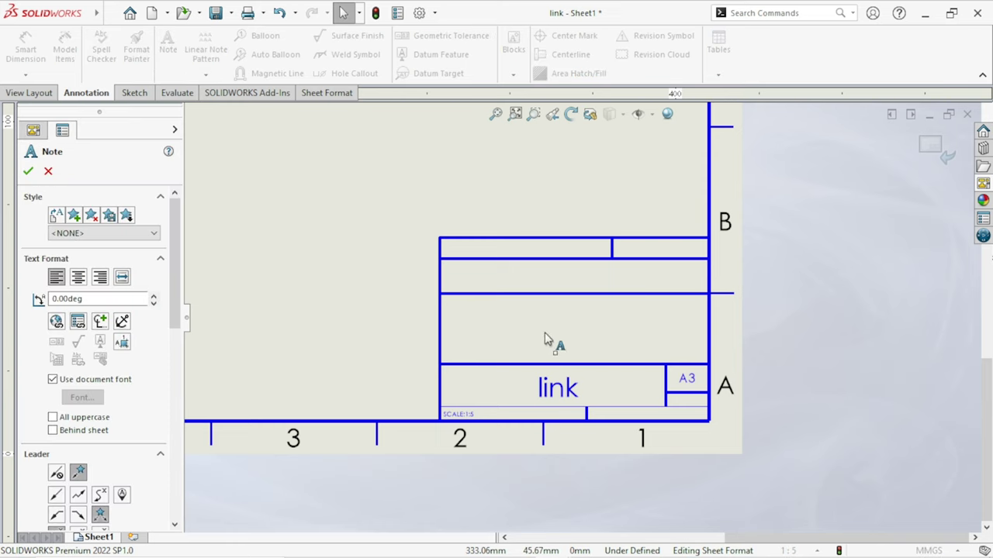
pyautogui.click(457, 304)
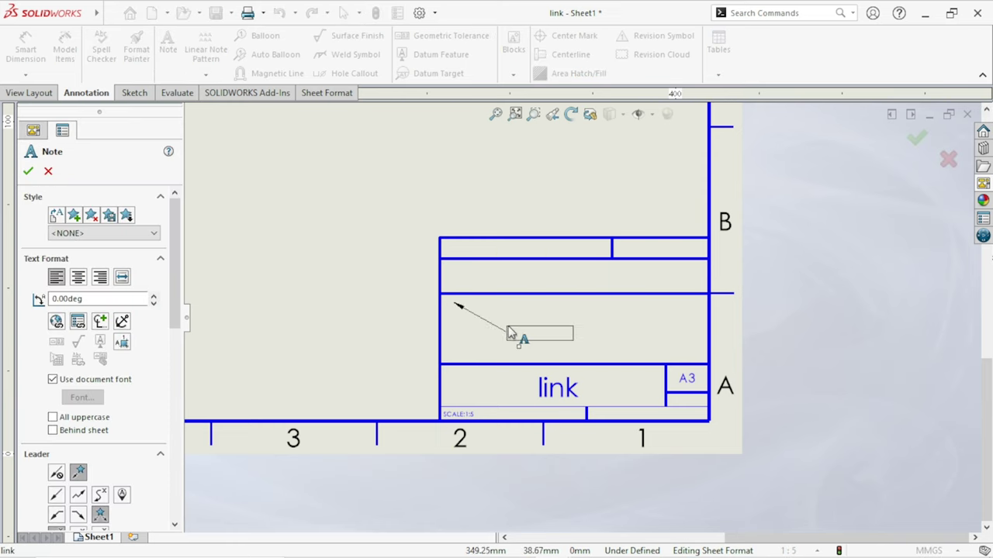
pyautogui.press('Escape')
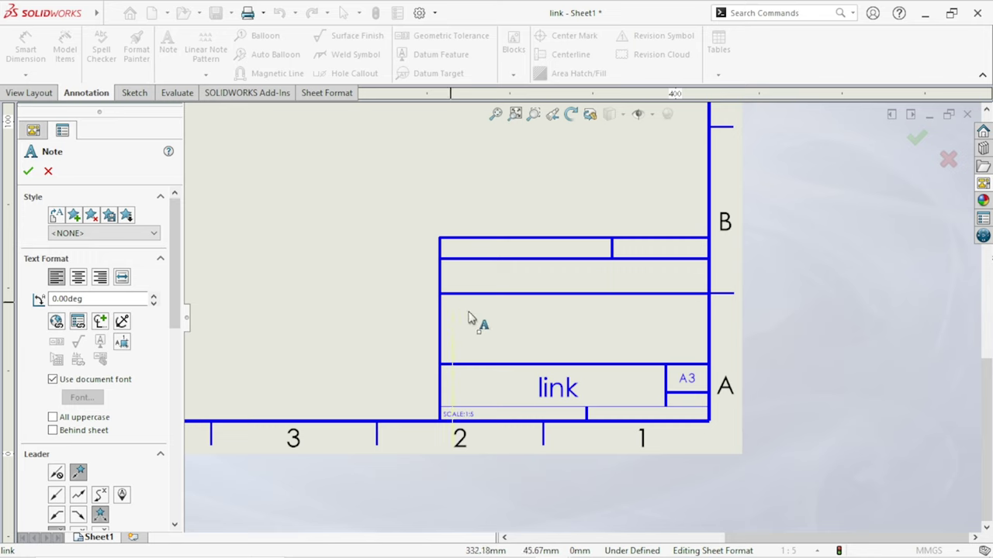
pyautogui.click(496, 330)
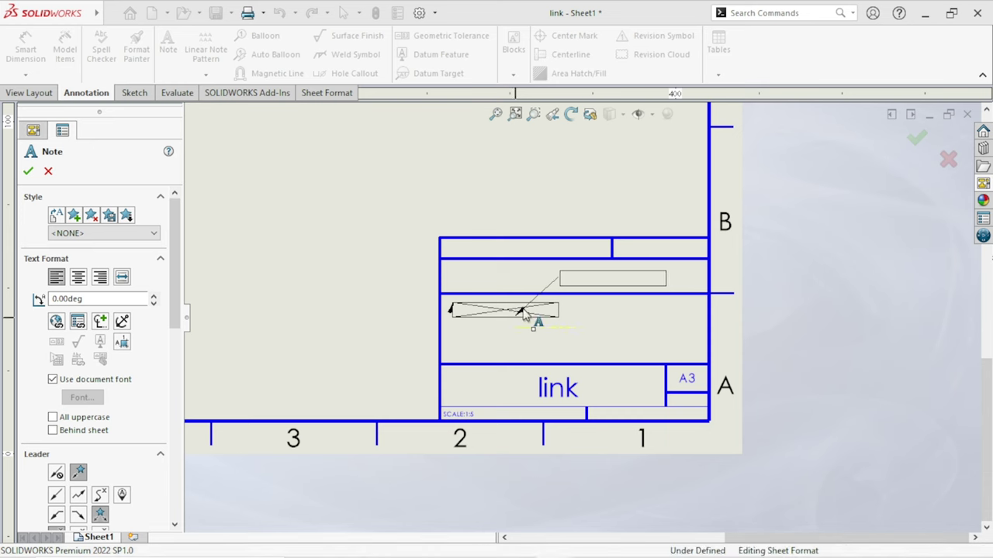
pyautogui.press('Escape')
pyautogui.press('Escape')
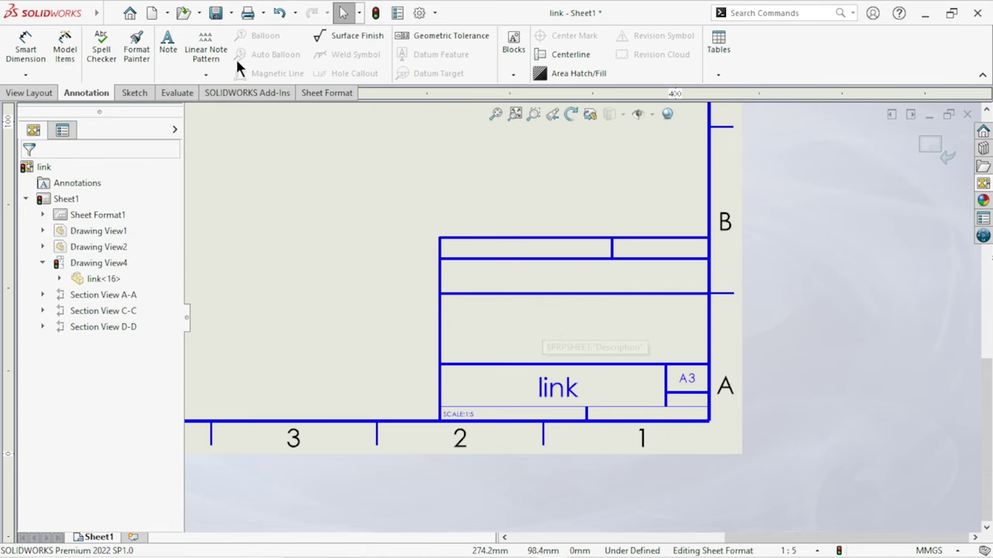
pyautogui.moveTo(452, 307); pyautogui.dragTo(701, 361)
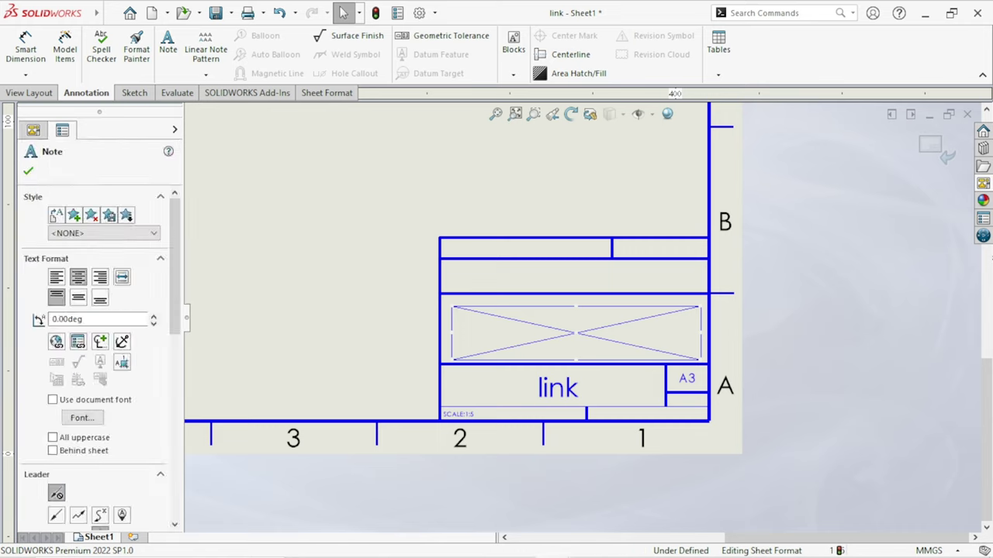
pyautogui.press('Escape')
# Add a Malviyacadsolution note and move it into the cell above link
pyautogui.click(170, 50)
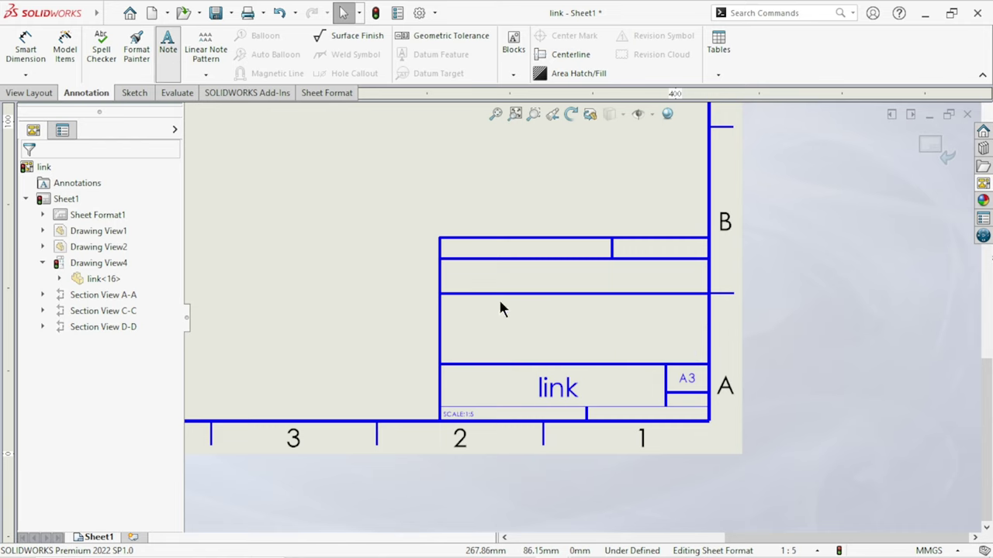
pyautogui.click(454, 310)
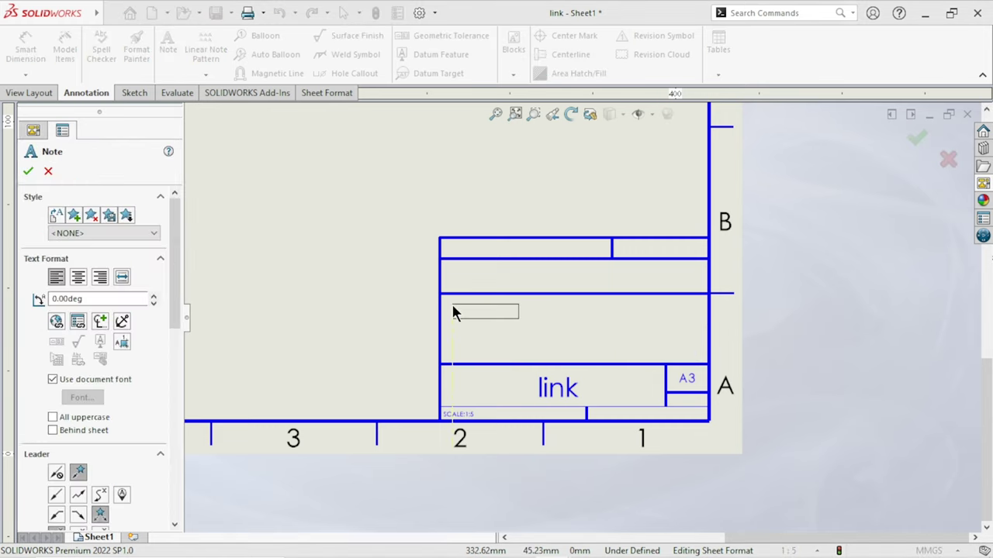
pyautogui.write('XXXXXXXX')
pyautogui.click(456, 314)
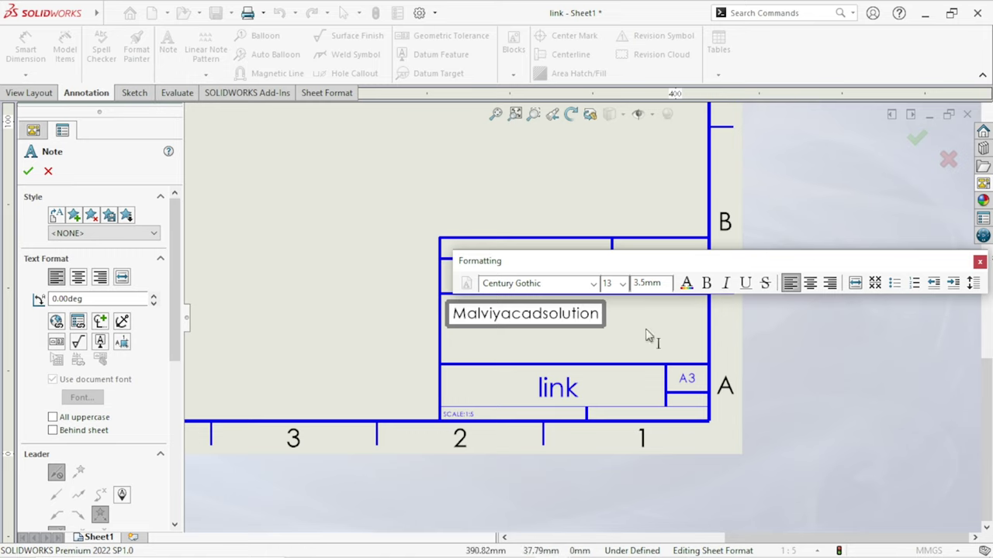
pyautogui.click(605, 340)
pyautogui.press('Escape')
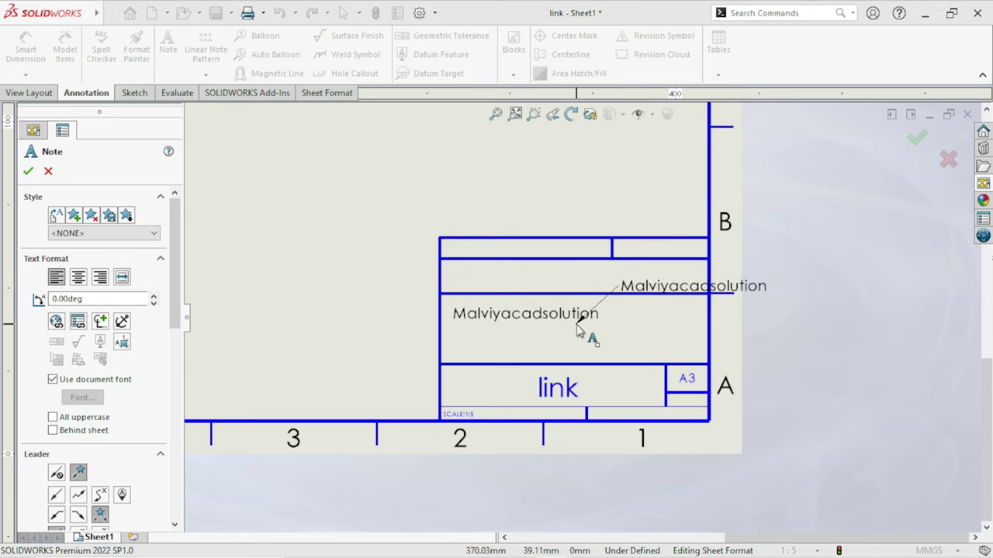
pyautogui.press('Escape')
pyautogui.moveTo(590, 328); pyautogui.dragTo(597, 336)
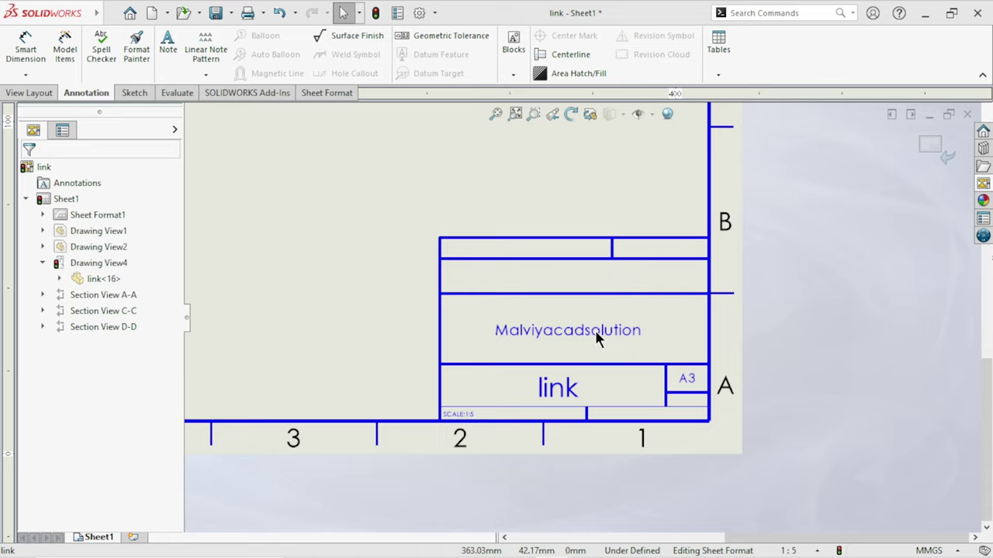
pyautogui.moveTo(595, 331); pyautogui.dragTo(600, 285)
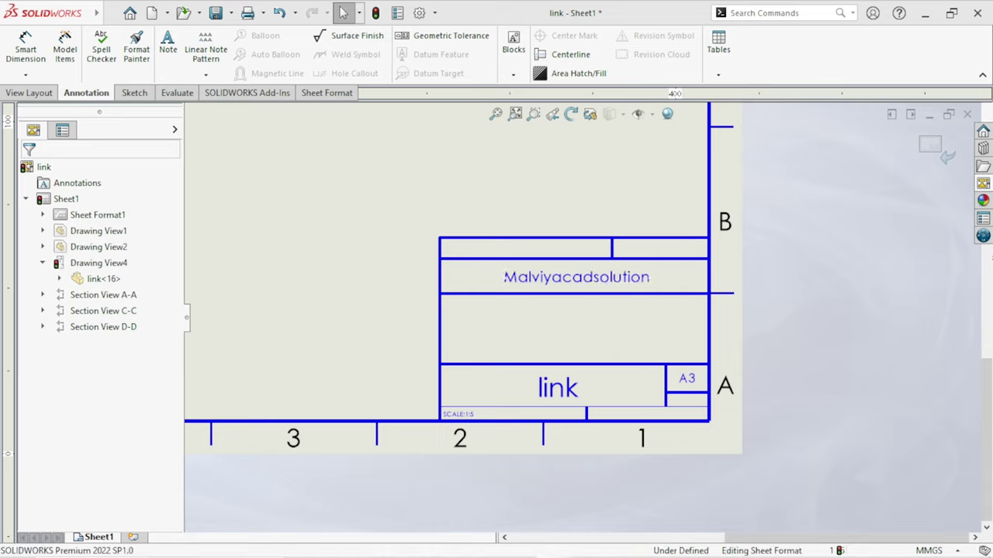
# Format the Malviyacadsolution note as bold Arial at size 20
pyautogui.doubleClick(602, 278)
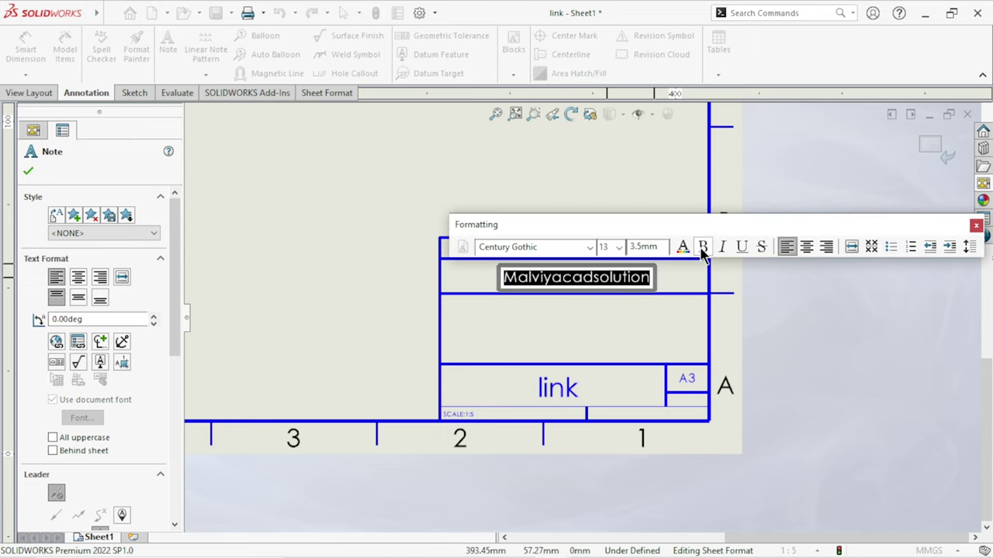
pyautogui.click(702, 247)
pyautogui.click(535, 247)
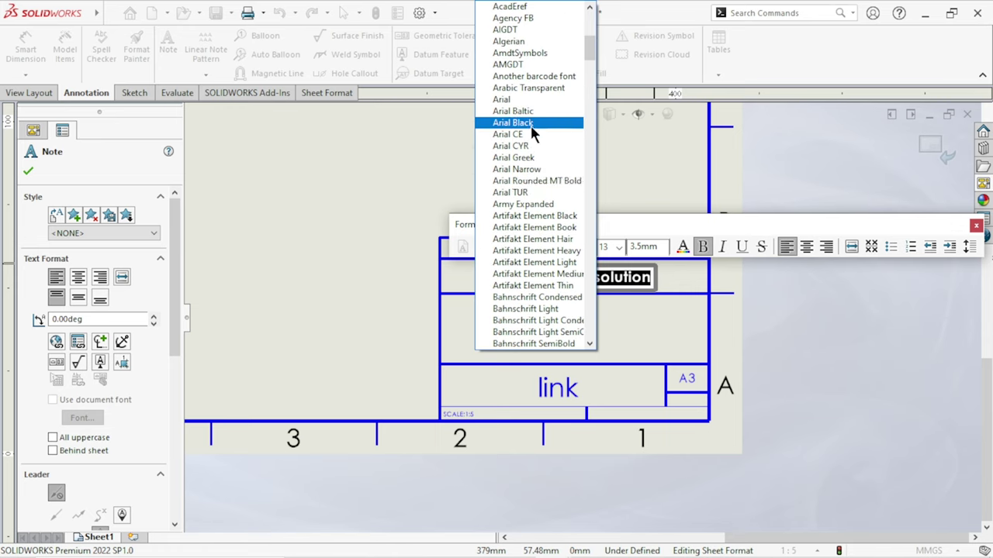
pyautogui.click(514, 101)
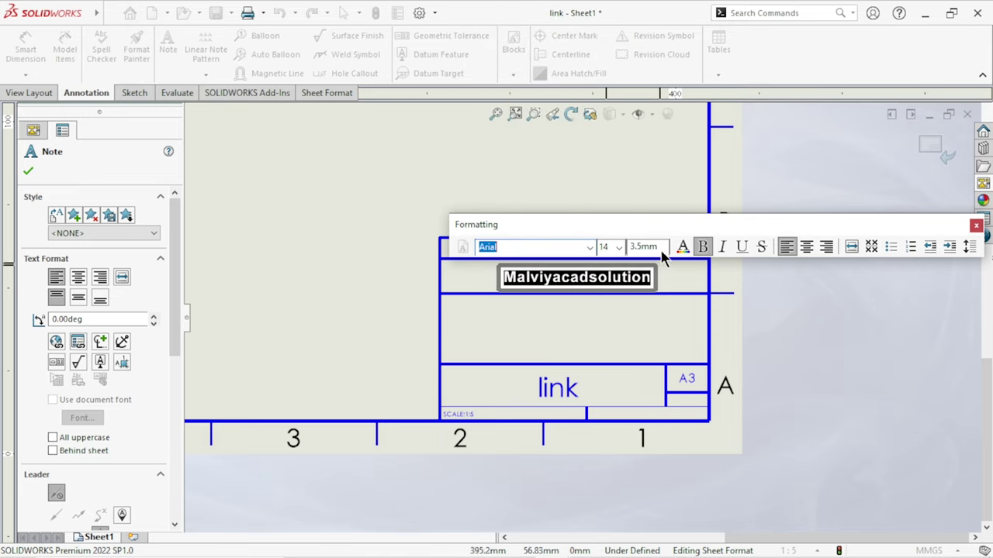
pyautogui.click(619, 248)
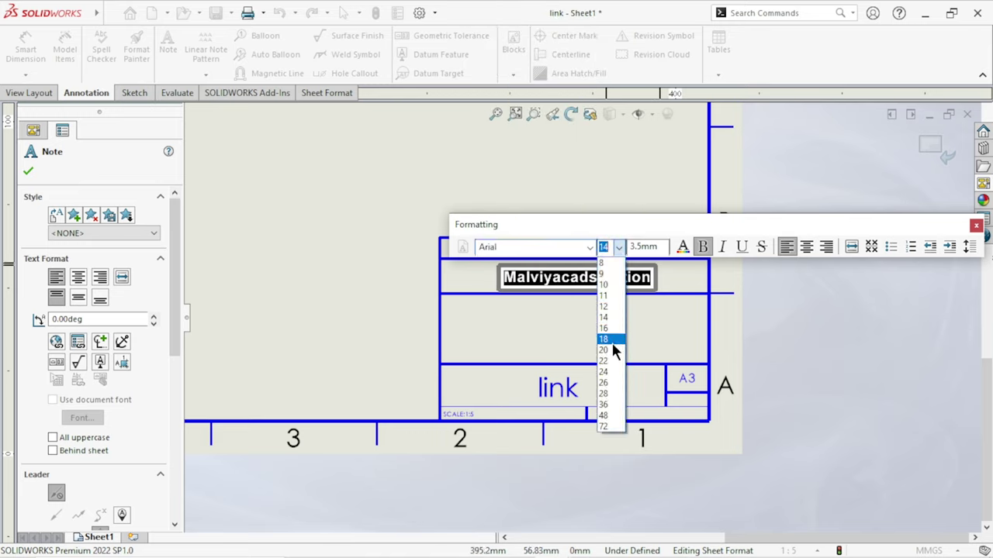
pyautogui.click(613, 351)
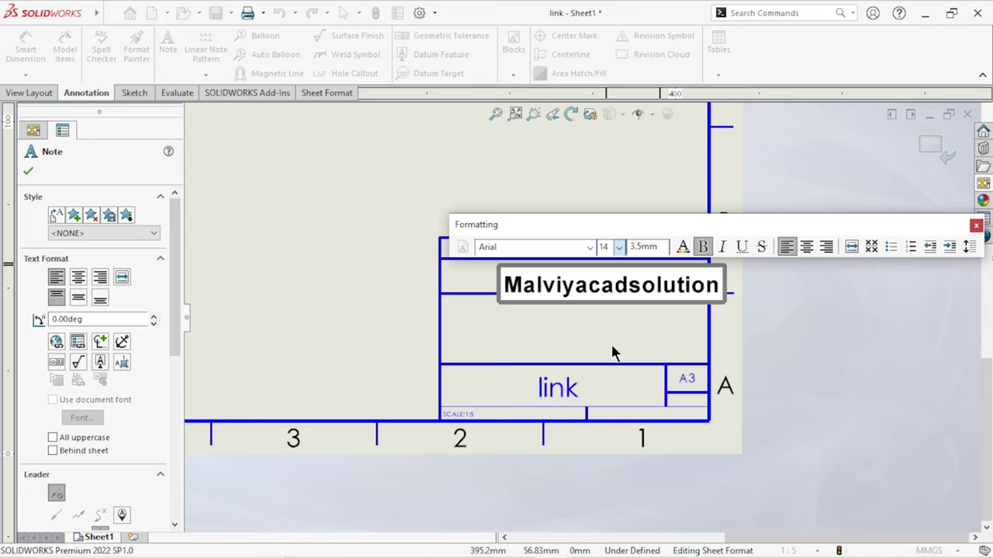
pyautogui.click(813, 290)
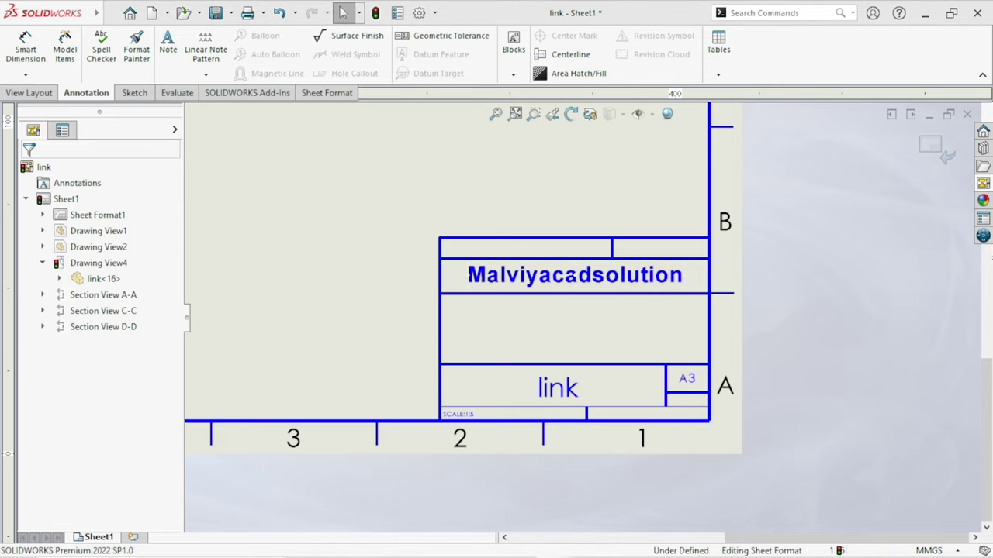
# Colour the Malviyacadsolution note red
pyautogui.doubleClick(607, 281)
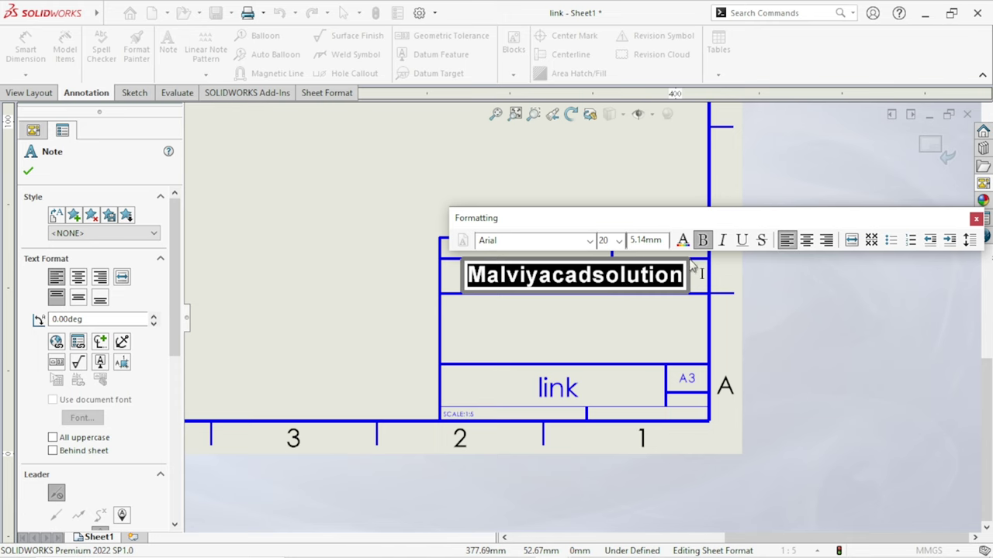
pyautogui.click(683, 241)
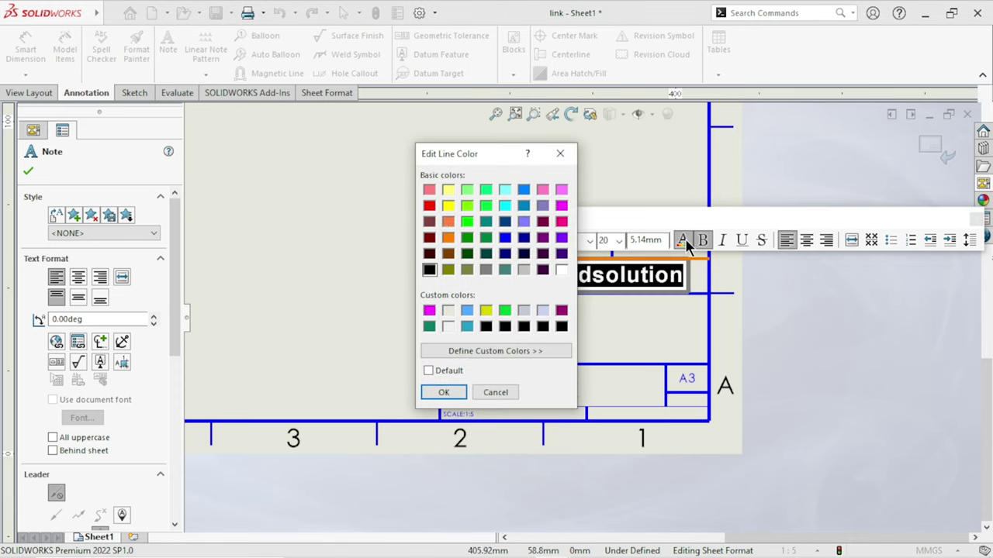
pyautogui.click(438, 393)
pyautogui.click(775, 334)
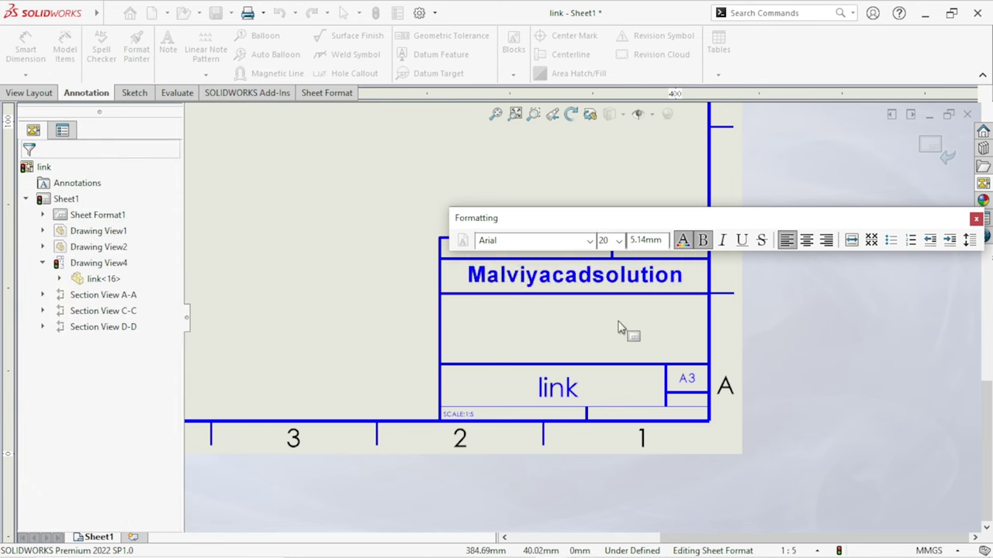
pyautogui.scroll(2, 620, 328)
pyautogui.scroll(1, 590, 349)
pyautogui.scroll(-1, 602, 336)
pyautogui.scroll(-1, 612, 325)
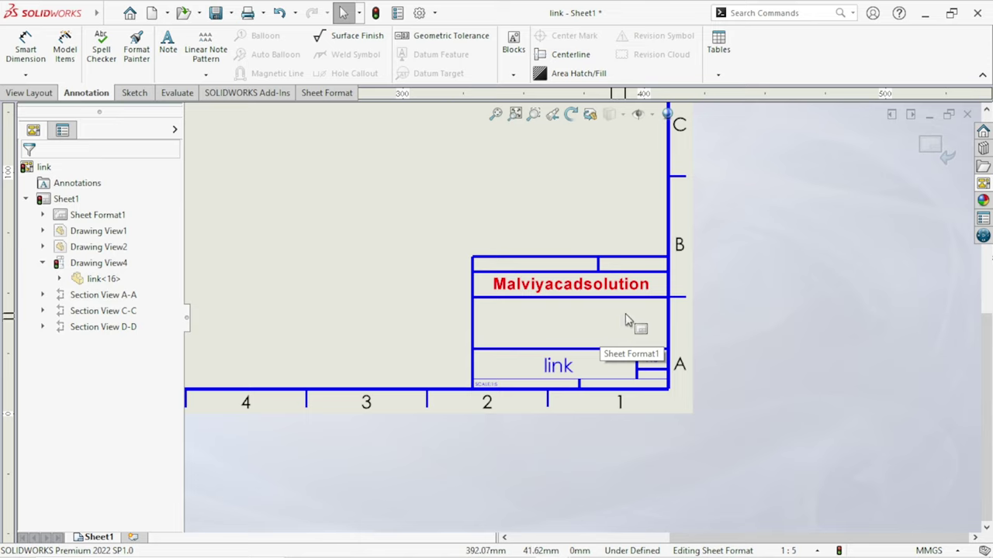
pyautogui.scroll(-1, 622, 322)
pyautogui.scroll(-1, 630, 326)
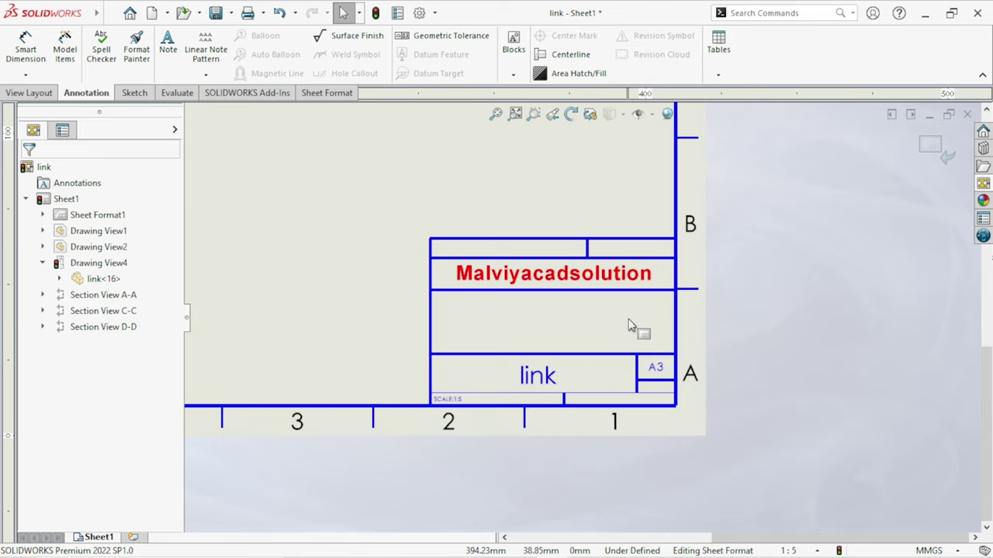
pyautogui.moveTo(96, 12)
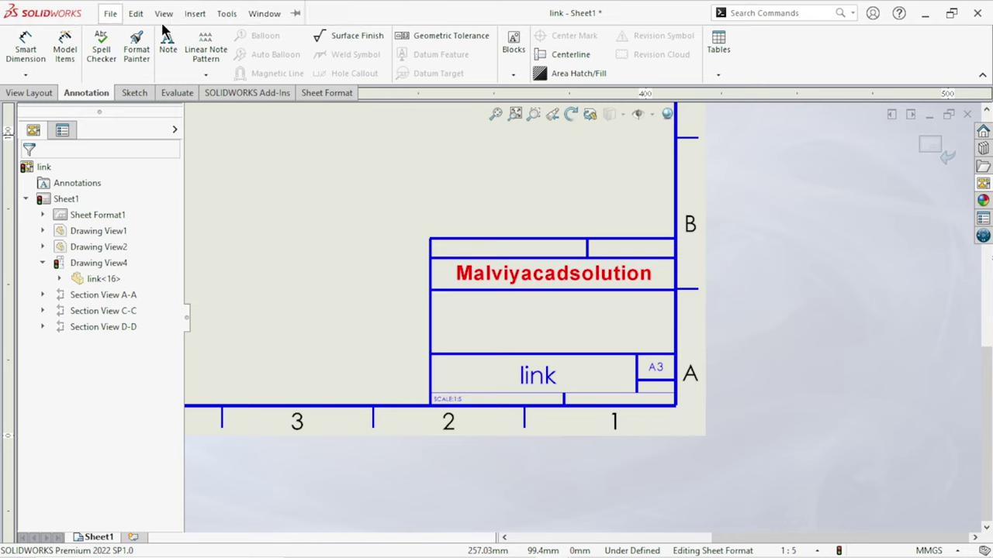
# Insert the logoMCS picture from the Desktop via Insert > Picture
pyautogui.click(194, 14)
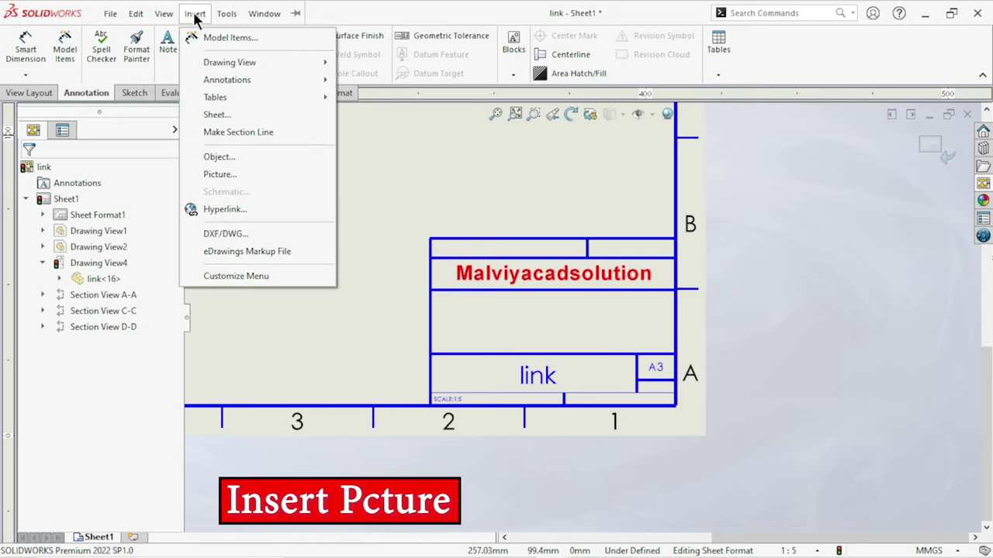
pyautogui.click(235, 175)
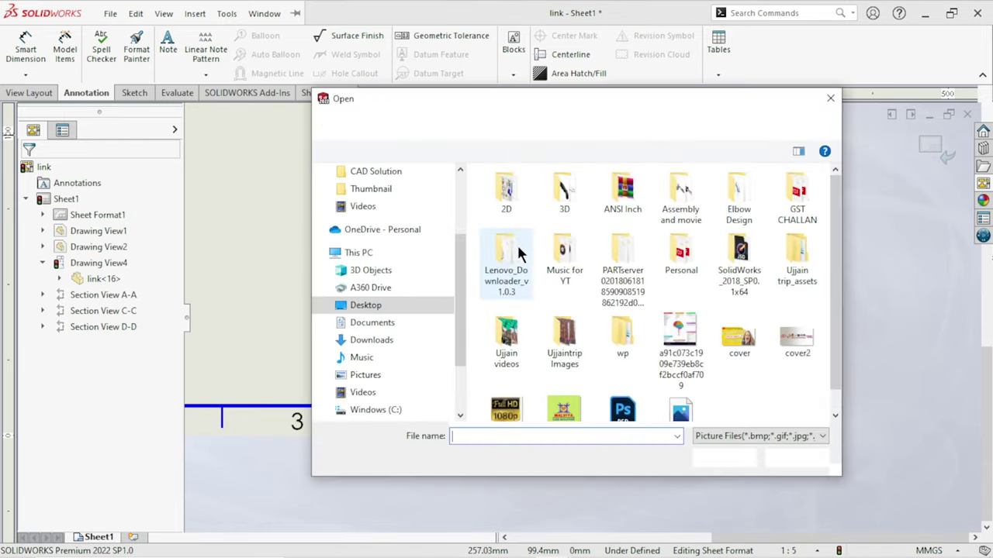
pyautogui.scroll(3, 378, 207)
pyautogui.click(370, 201)
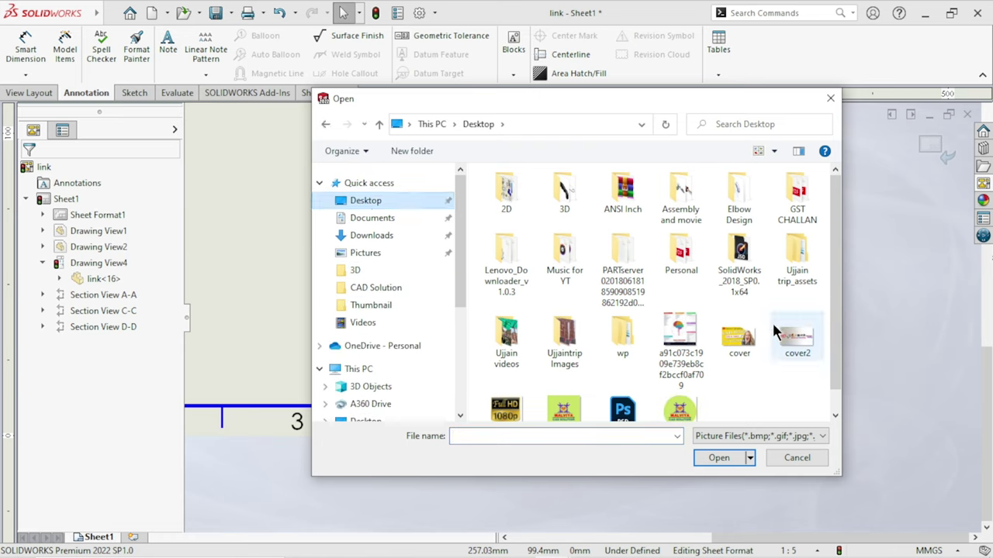
pyautogui.click(688, 406)
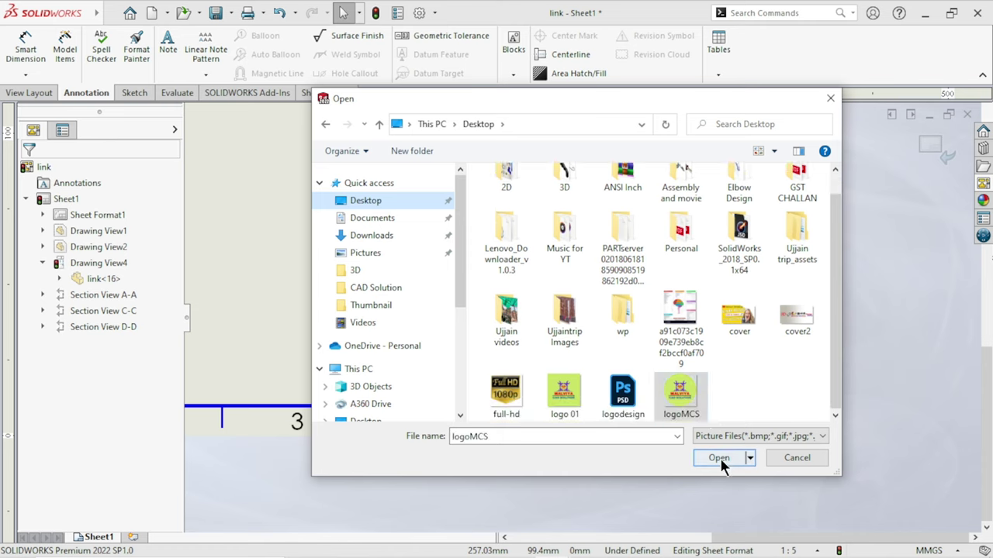
pyautogui.click(719, 457)
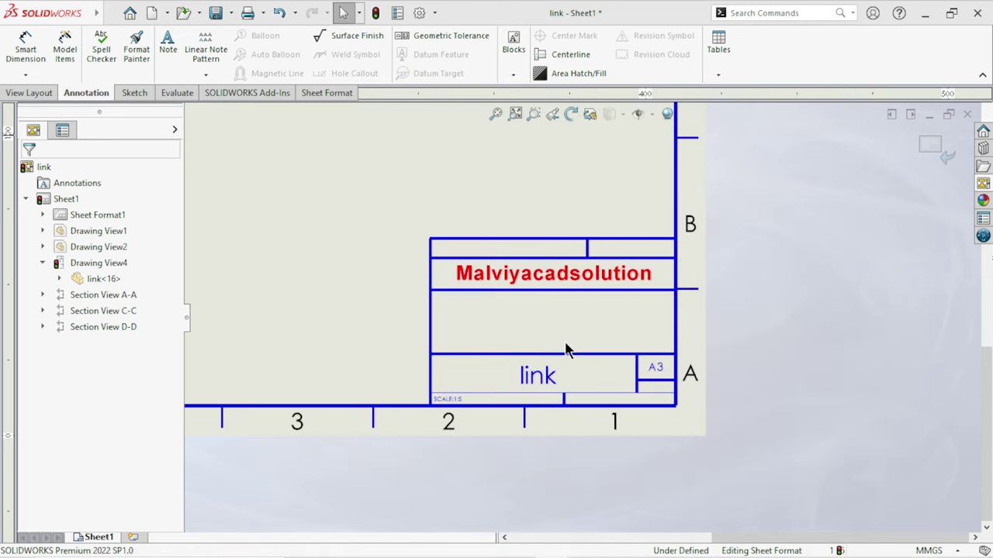
# Place the logoMCS picture left of the company name, shrunk to about 8.23 mm square
pyautogui.moveTo(369, 295)
pyautogui.mouseDown()
pyautogui.moveTo(341, 276)
pyautogui.moveTo(374, 300)
pyautogui.mouseUp()
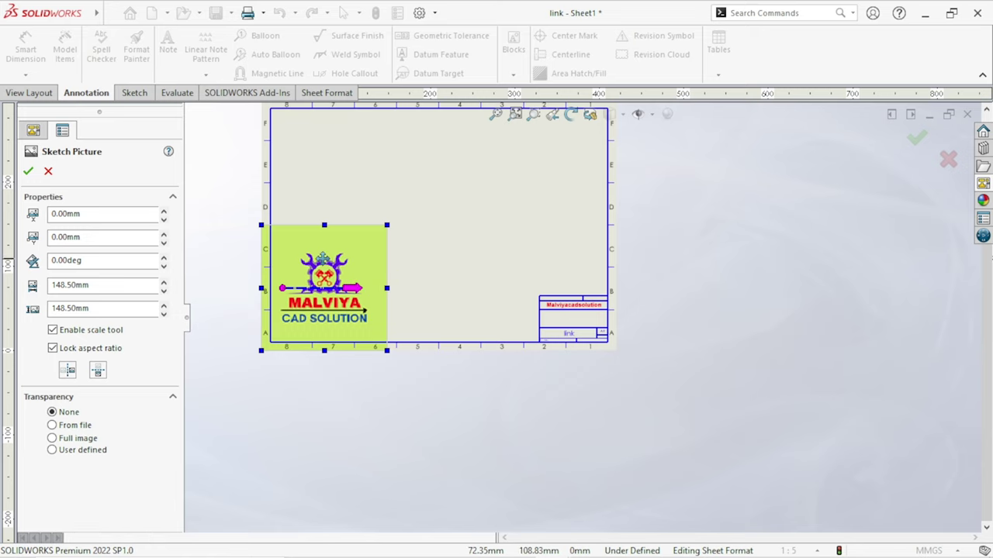
pyautogui.moveTo(380, 300); pyautogui.dragTo(506, 301)
pyautogui.moveTo(516, 226)
pyautogui.mouseDown()
pyautogui.moveTo(438, 314)
pyautogui.moveTo(512, 283)
pyautogui.moveTo(491, 304)
pyautogui.mouseUp()
pyautogui.scroll(-3, 524, 303)
pyautogui.scroll(-3, 612, 295)
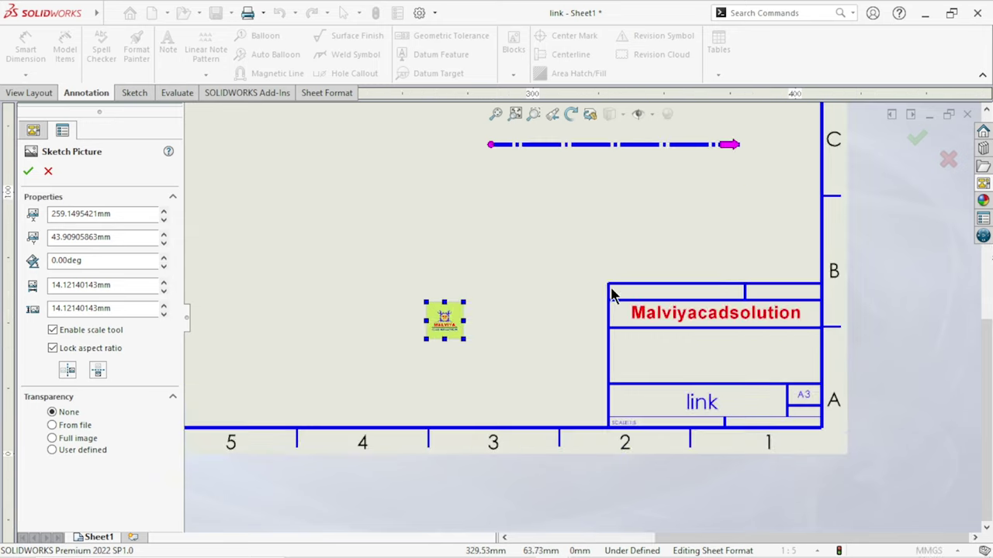
pyautogui.moveTo(444, 318); pyautogui.dragTo(616, 312)
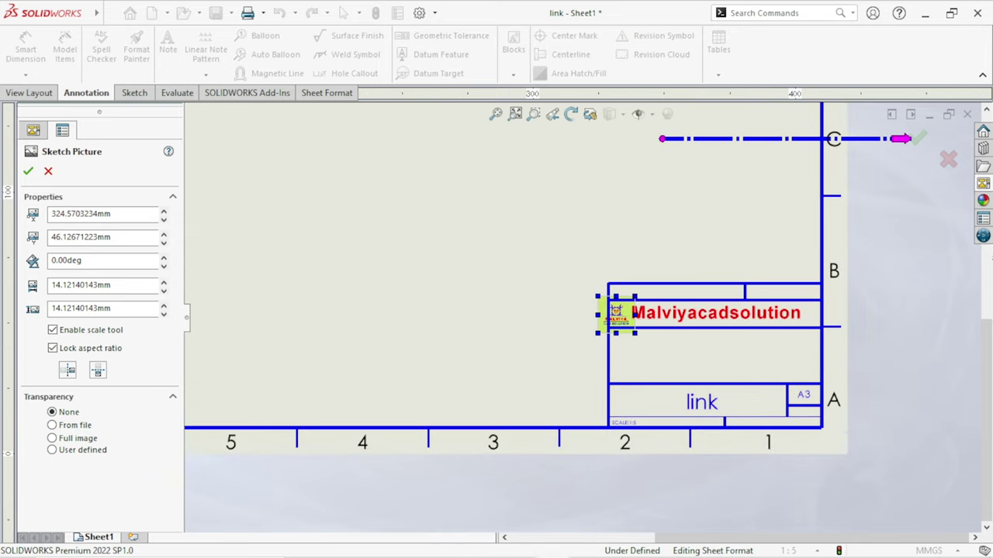
pyautogui.scroll(-1, 687, 334)
pyautogui.scroll(-1, 668, 336)
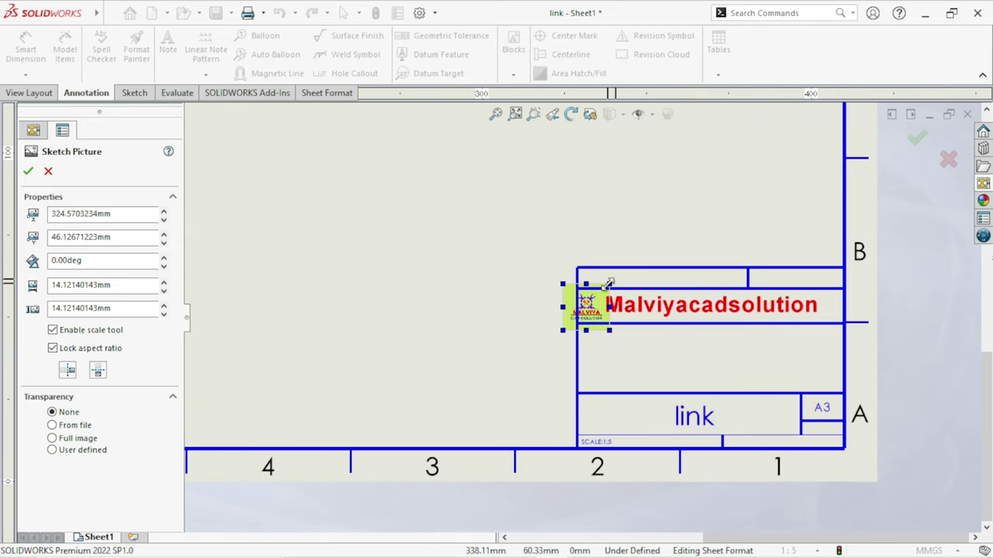
pyautogui.moveTo(609, 284); pyautogui.dragTo(592, 303)
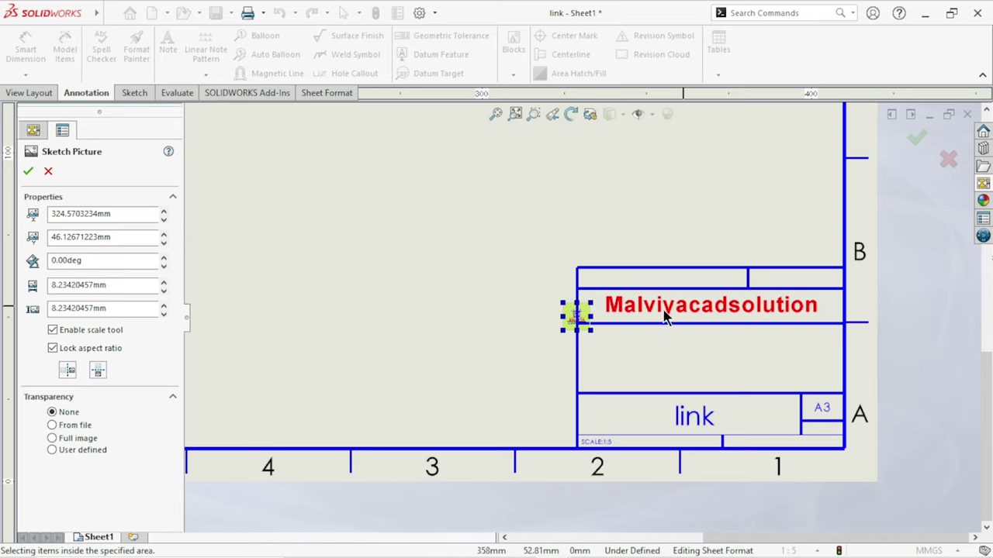
pyautogui.click(552, 321)
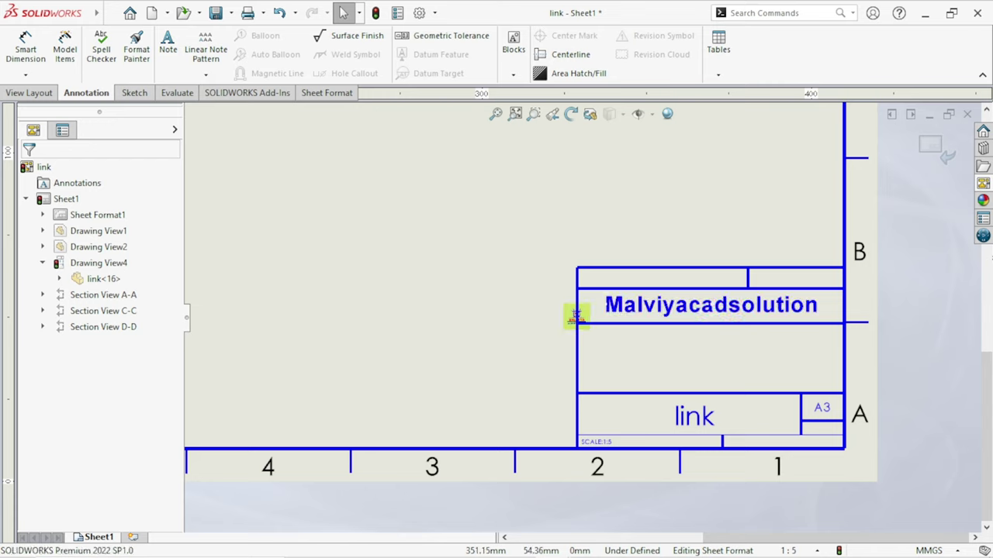
# Nudge the Malviyacadsolution note right within its cell, leaving the title-block border unchanged
pyautogui.click(702, 307)
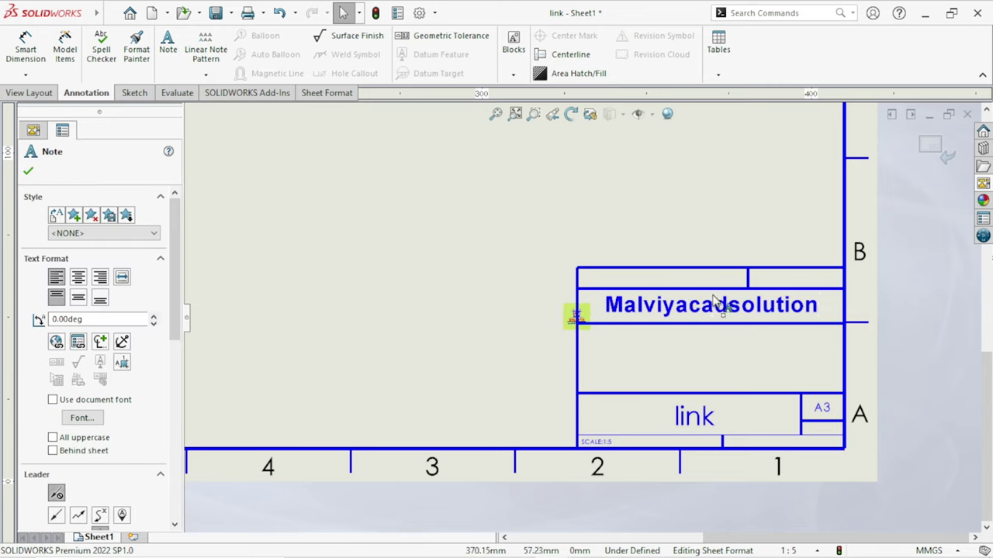
pyautogui.moveTo(717, 308); pyautogui.dragTo(727, 312)
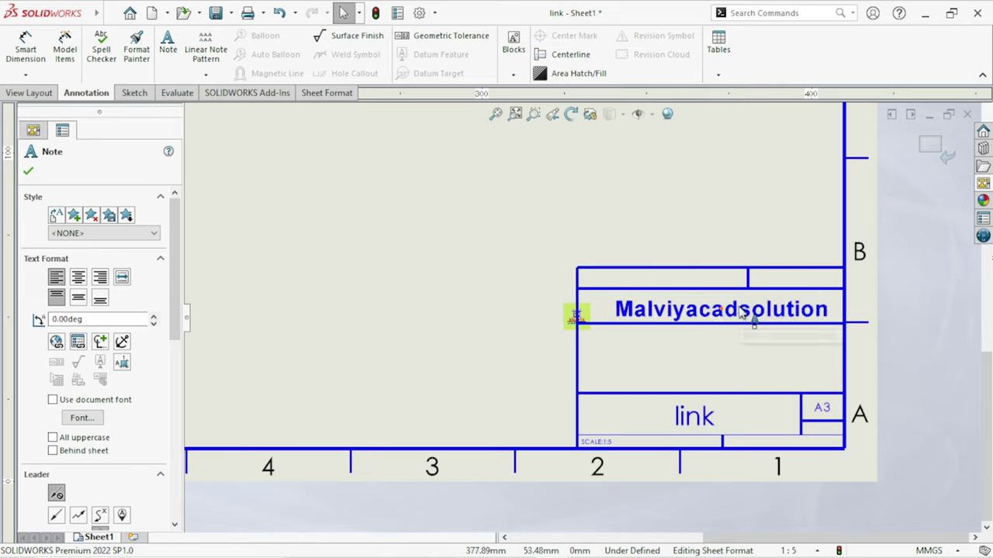
pyautogui.moveTo(736, 309); pyautogui.dragTo(747, 307)
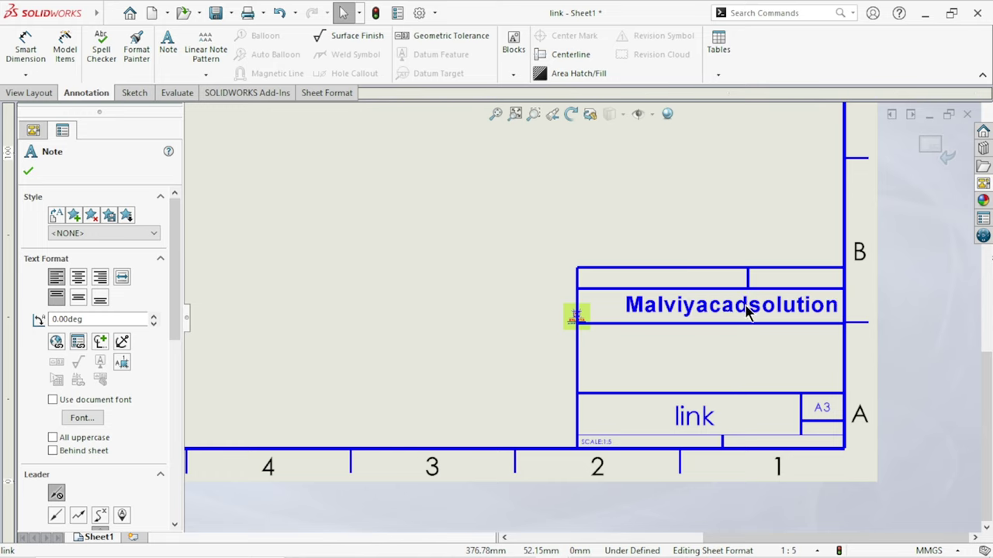
pyautogui.click(578, 315)
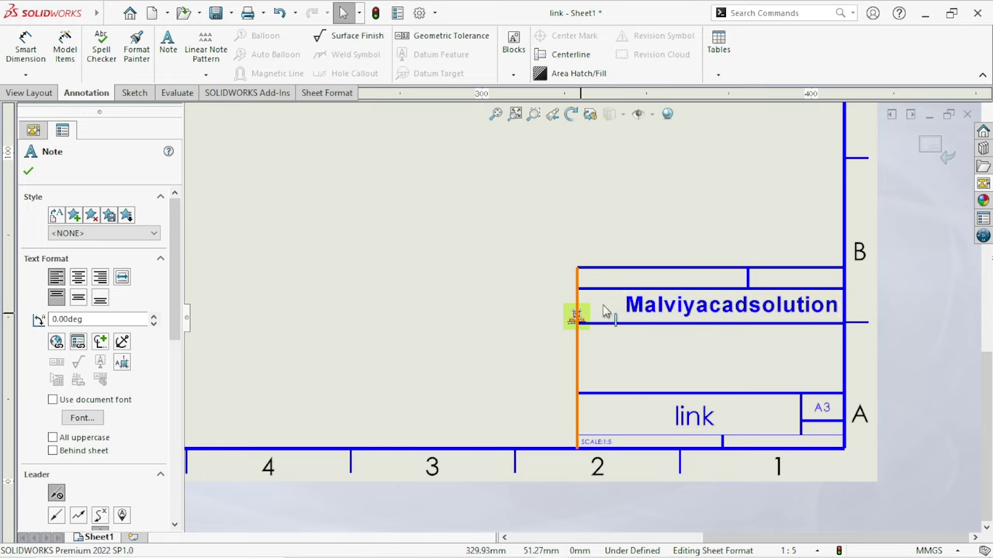
pyautogui.moveTo(611, 308); pyautogui.dragTo(612, 310)
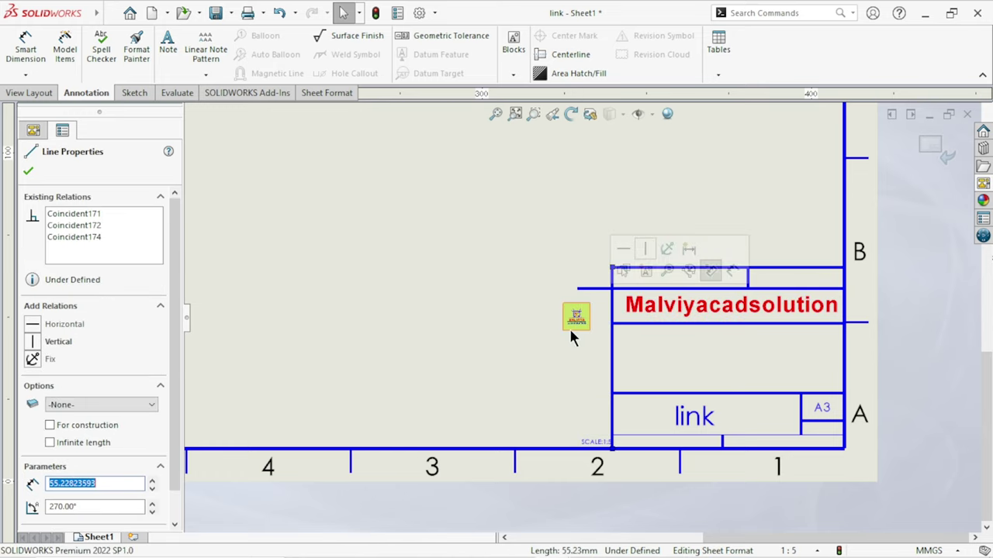
pyautogui.hotkey('ctrl', 'z')
pyautogui.click(578, 322)
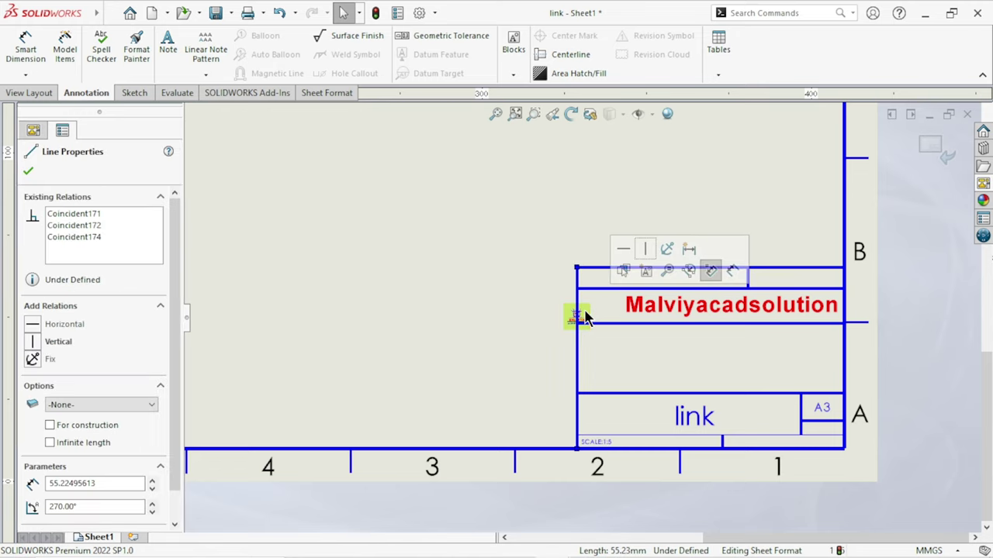
pyautogui.press('Escape')
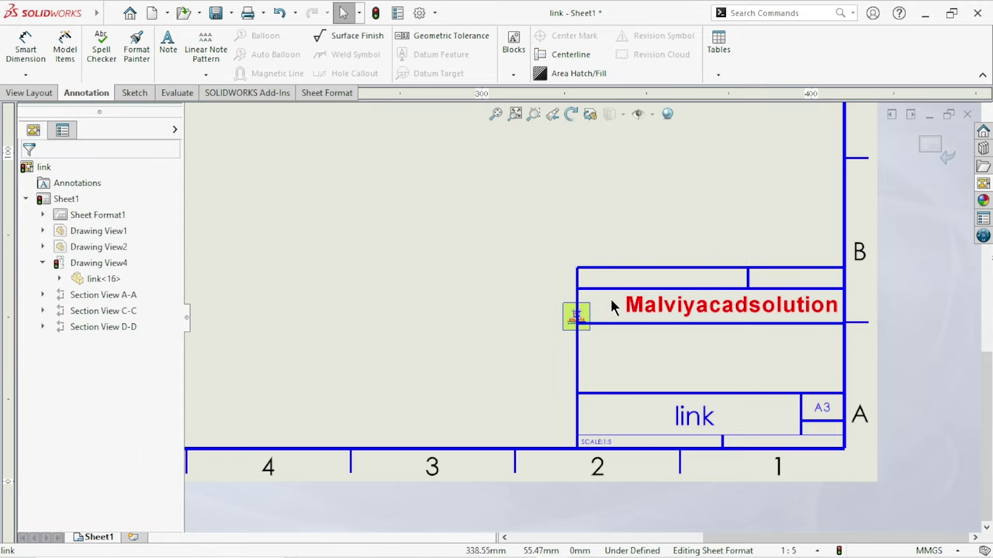
pyautogui.click(578, 318)
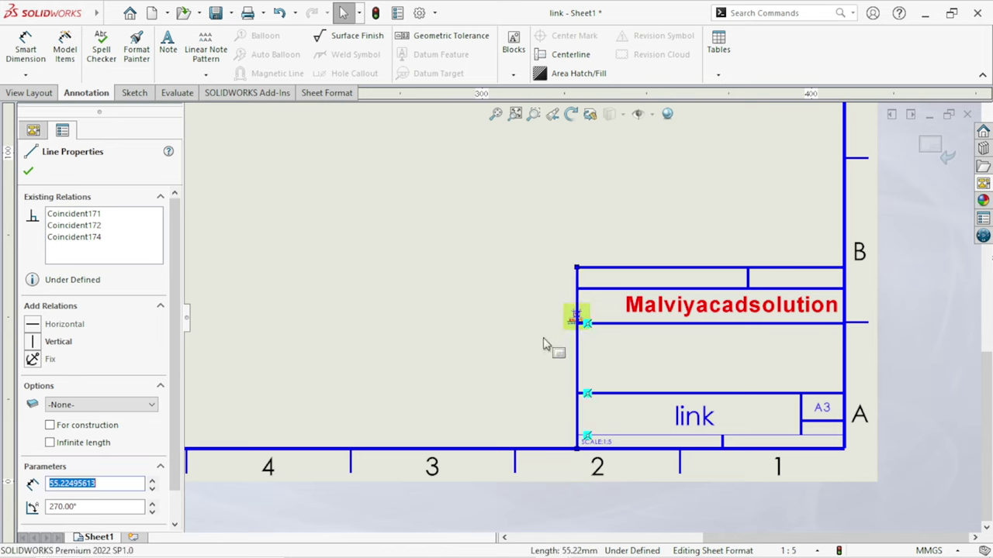
pyautogui.press('Escape')
# Move the logo picture fully inside the company-name cell, just left of Malviyacadsolution
pyautogui.click(570, 324)
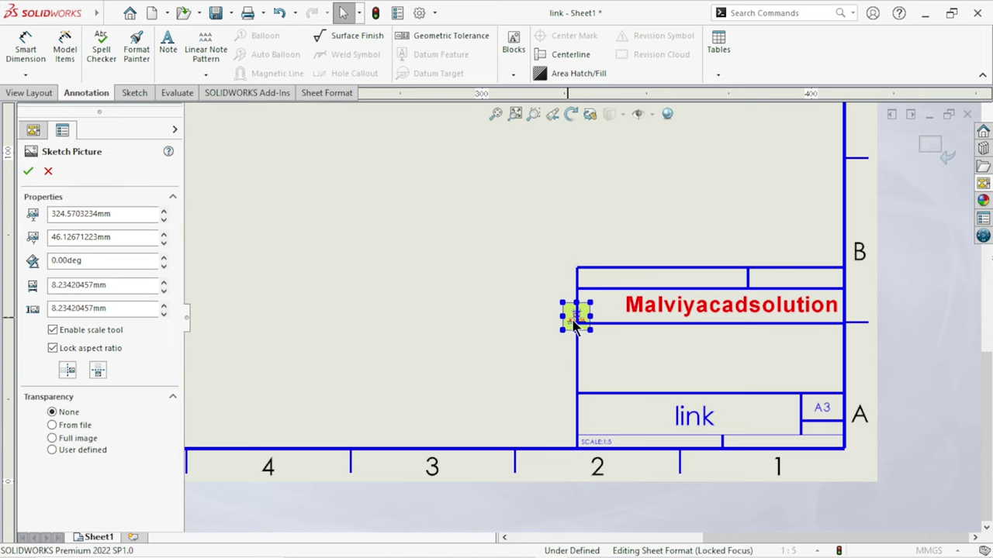
pyautogui.moveTo(574, 318); pyautogui.dragTo(610, 302)
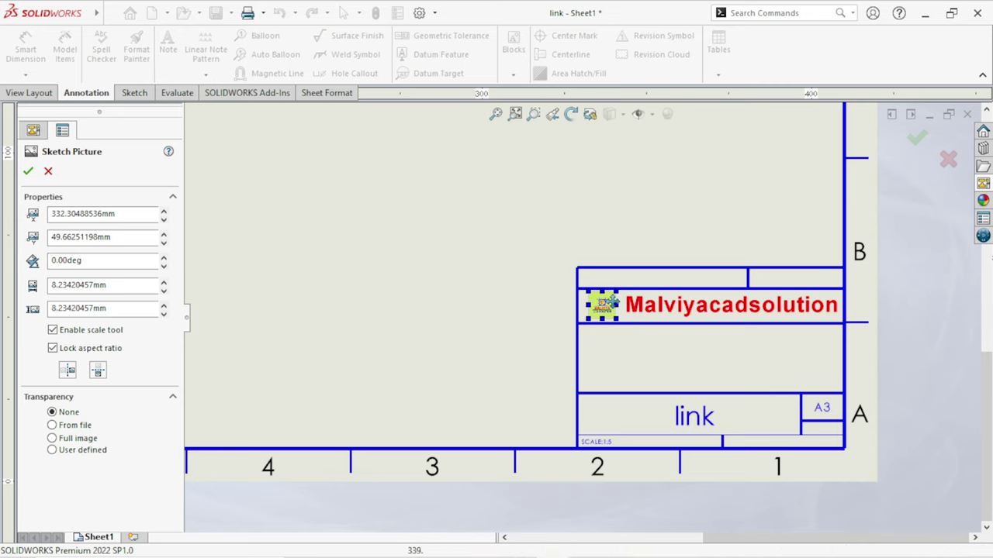
pyautogui.click(497, 344)
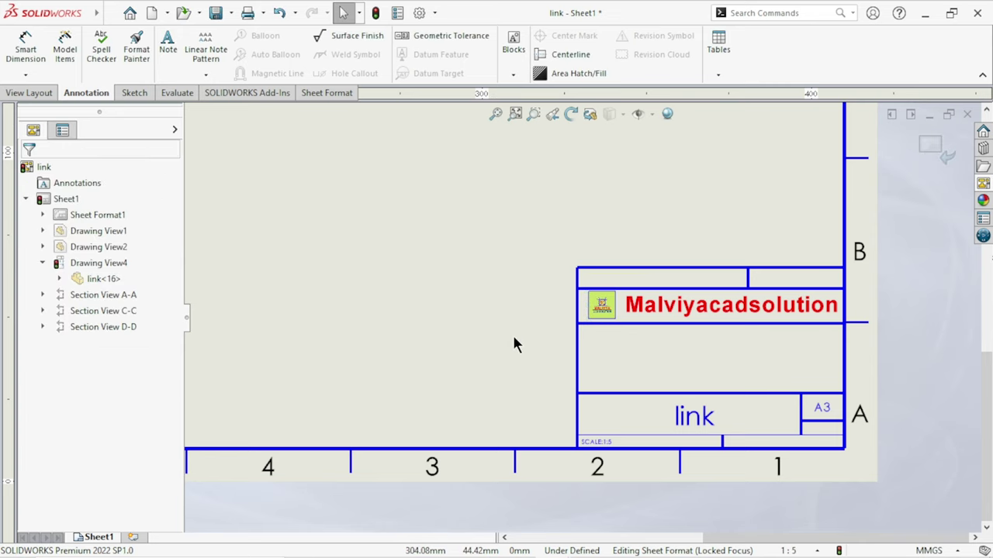
pyautogui.scroll(2, 700, 371)
pyautogui.scroll(-1, 700, 370)
pyautogui.scroll(-2, 721, 361)
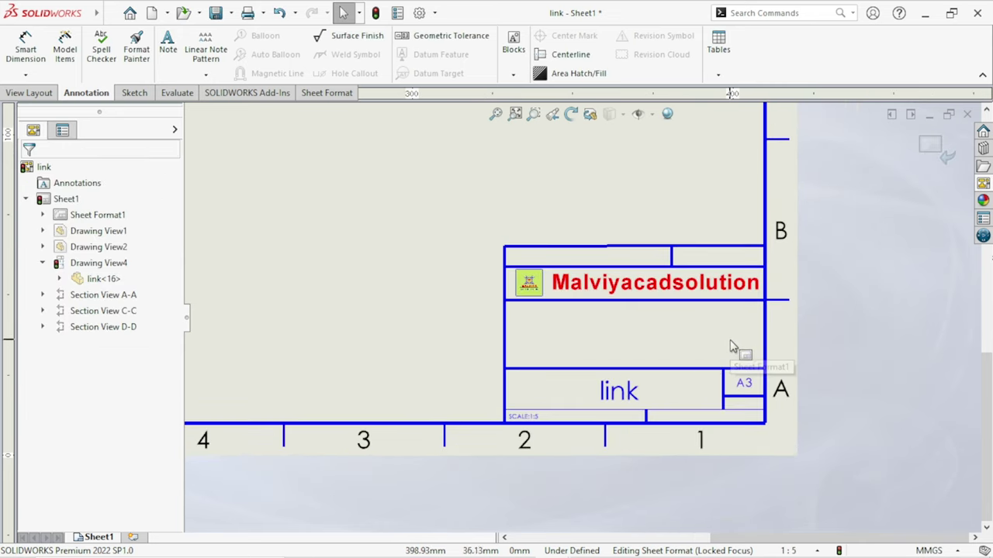
pyautogui.click(168, 48)
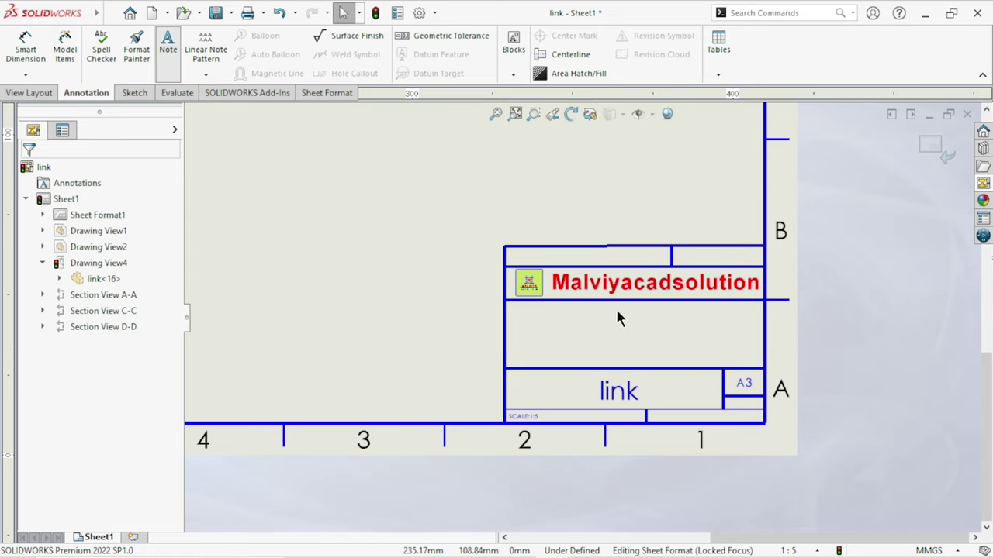
# Add a bold Arial 'Connecting link' note in the cell below the company name
pyautogui.click(530, 312)
pyautogui.write('XXXXXXX')
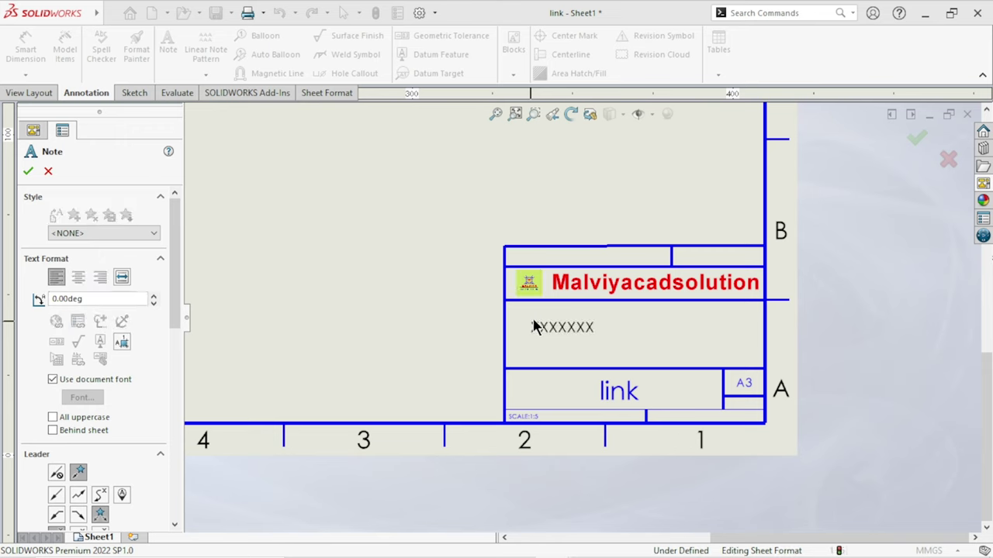
pyautogui.click(533, 322)
pyautogui.write('Connecting link')
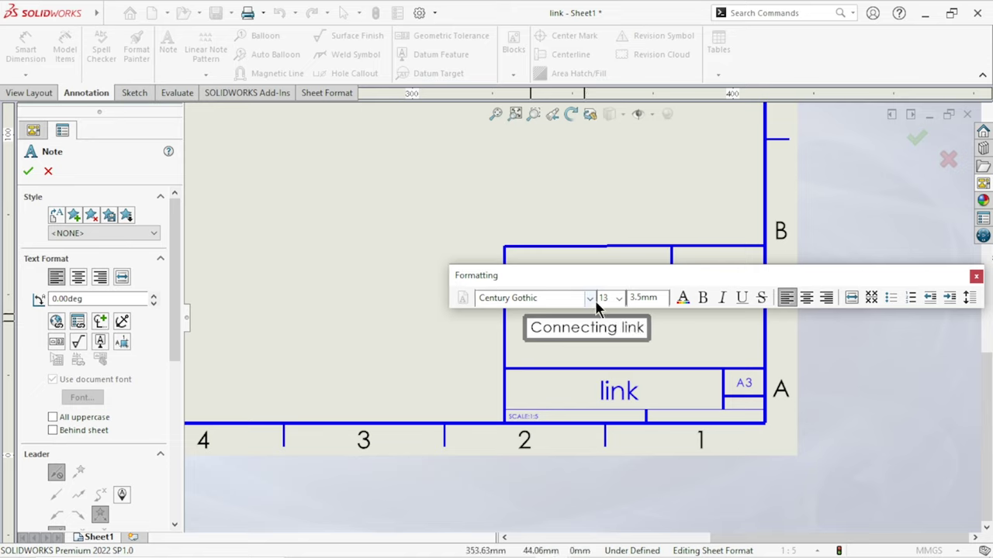
pyautogui.hotkey('ctrl', 'a')
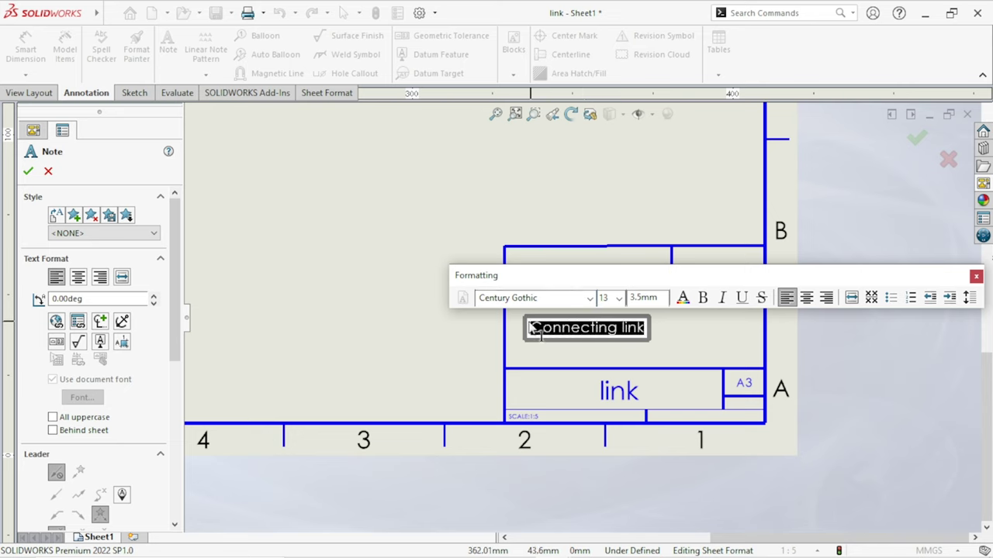
pyautogui.click(590, 298)
pyautogui.scroll(-2, 531, 233)
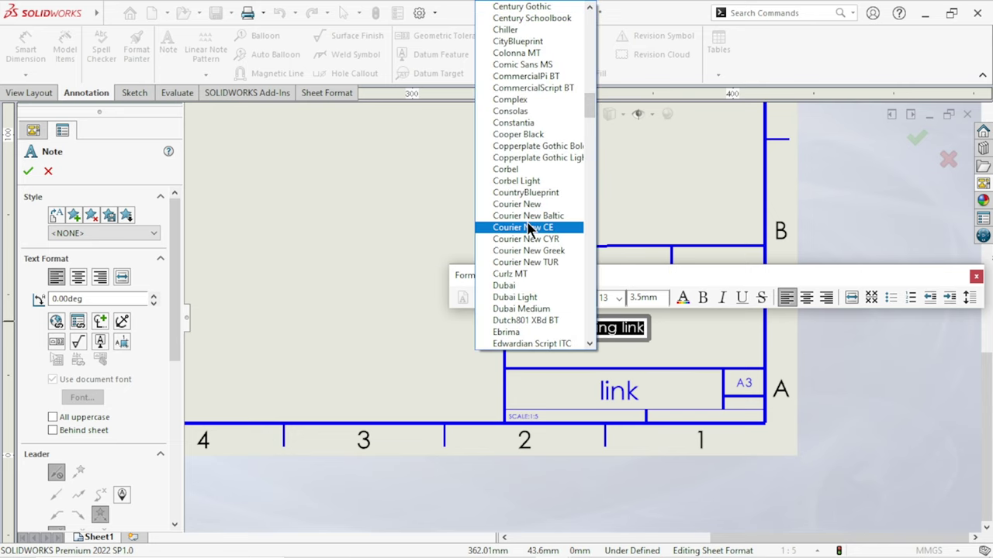
pyautogui.scroll(10, 529, 229)
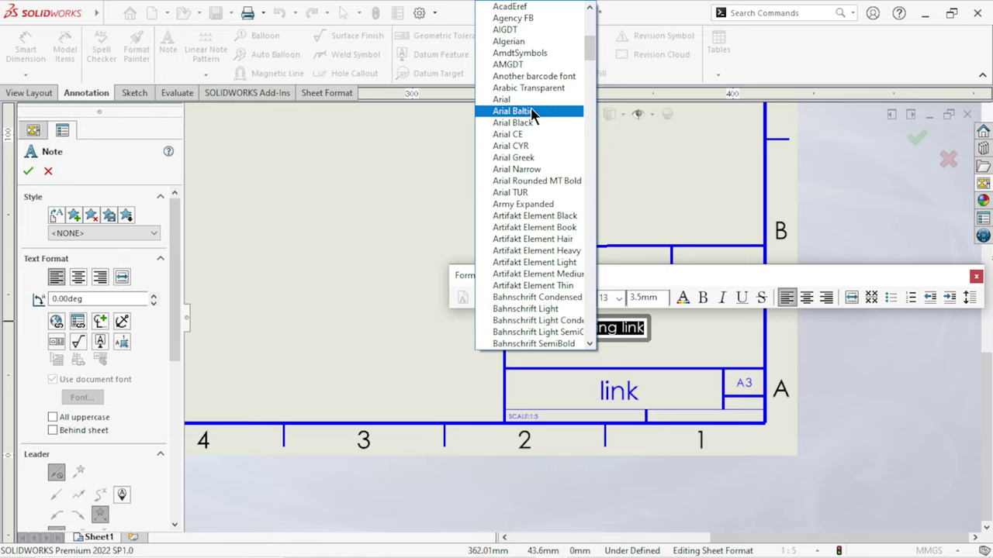
pyautogui.click(501, 99)
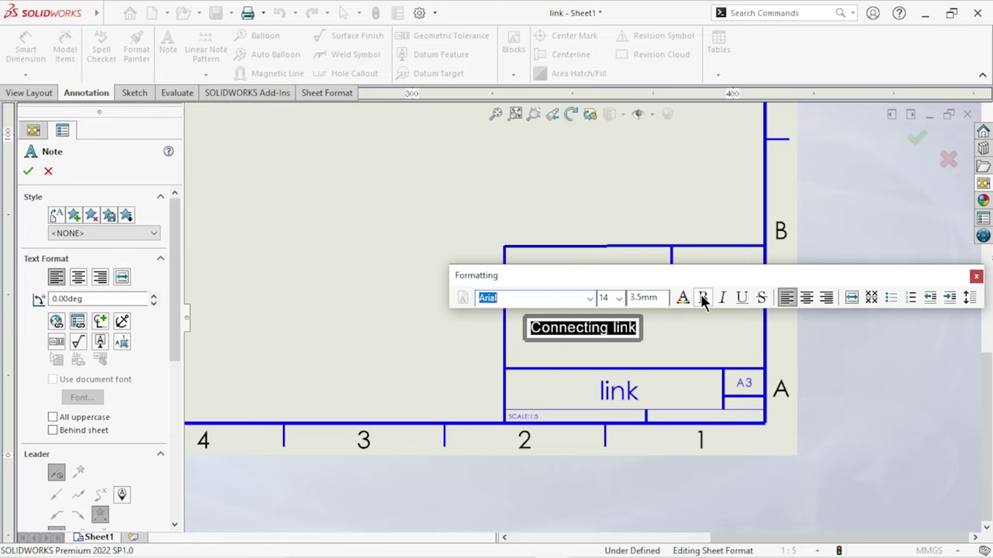
pyautogui.click(701, 298)
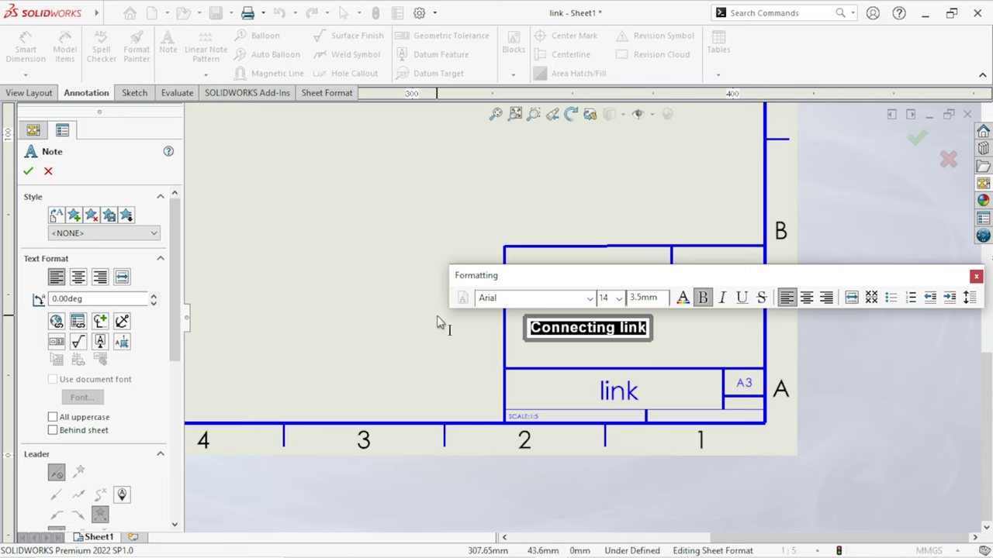
pyautogui.click(694, 381)
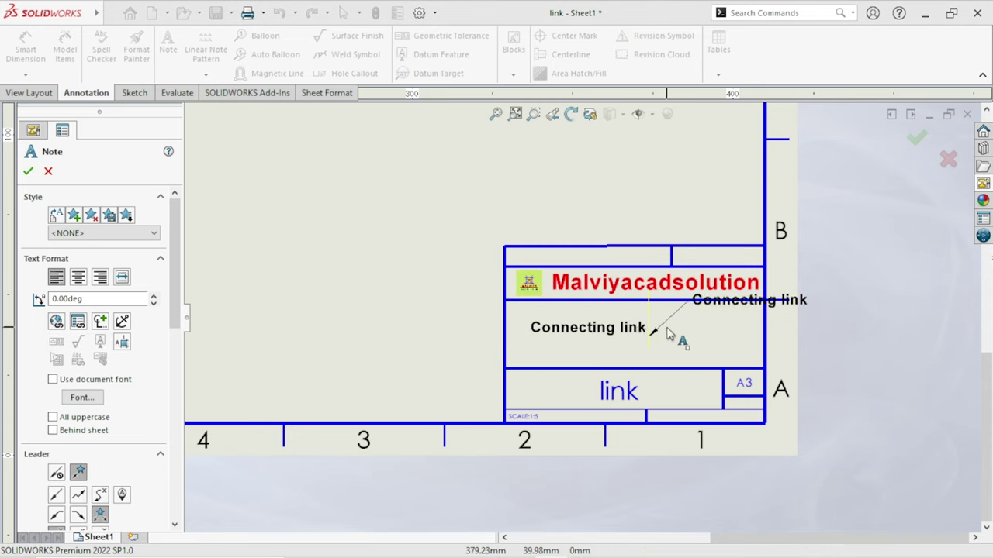
pyautogui.press('Escape')
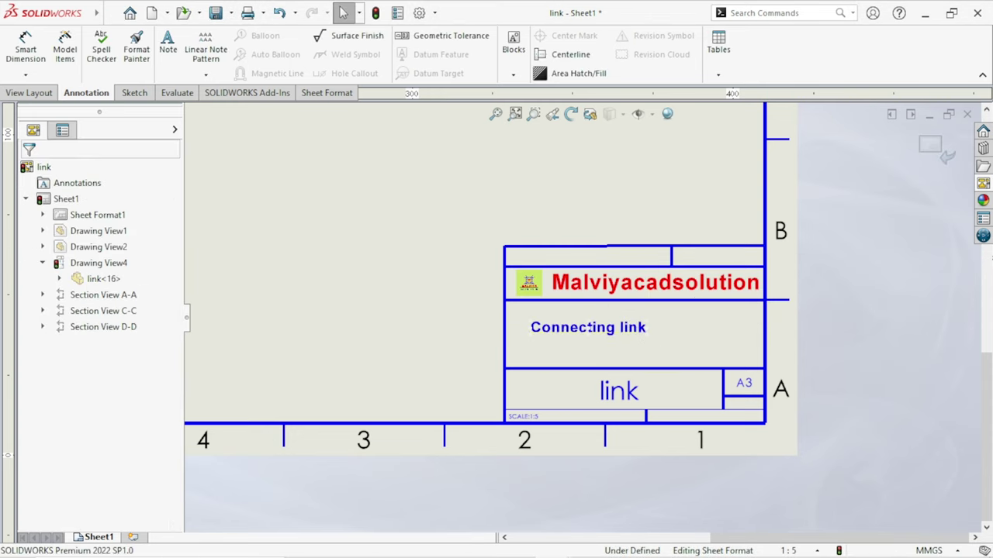
# Centre the Connecting link note in its cell and make it 20-point with a new colour
pyautogui.press('Return')
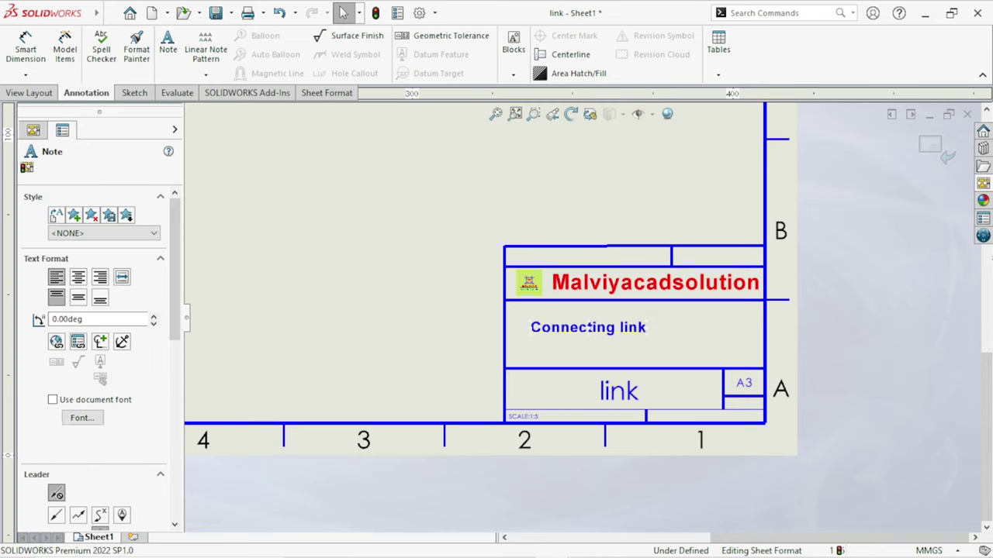
pyautogui.moveTo(647, 339); pyautogui.dragTo(686, 348)
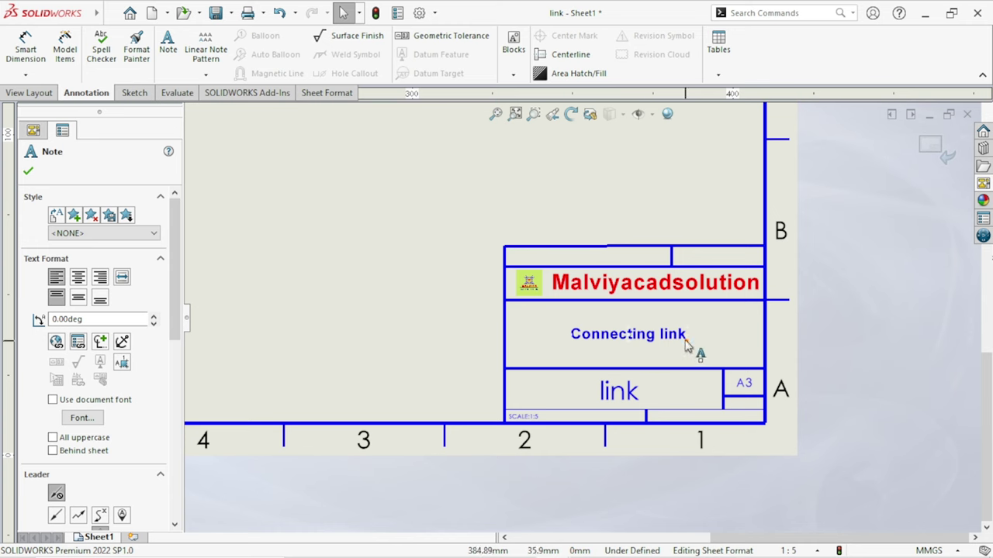
pyautogui.doubleClick(683, 340)
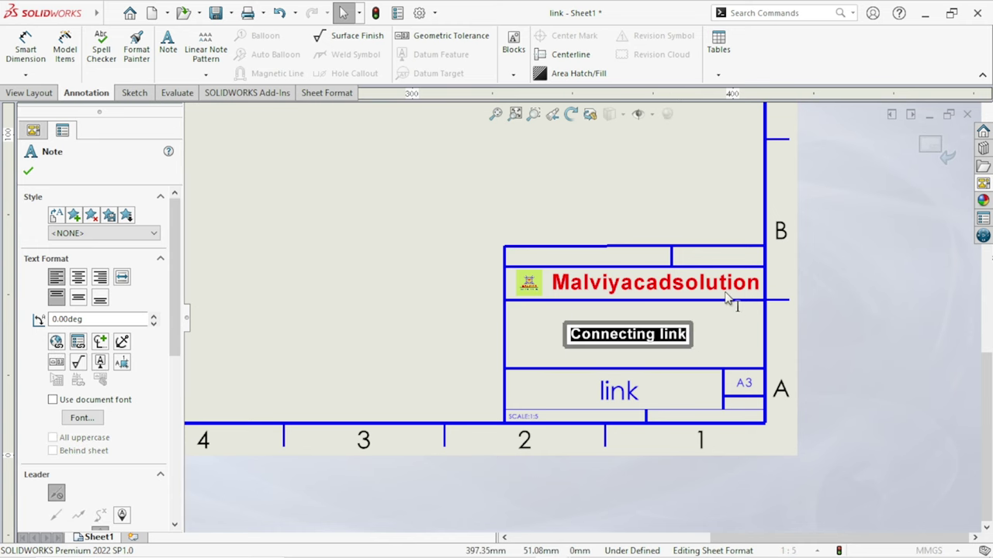
pyautogui.click(619, 305)
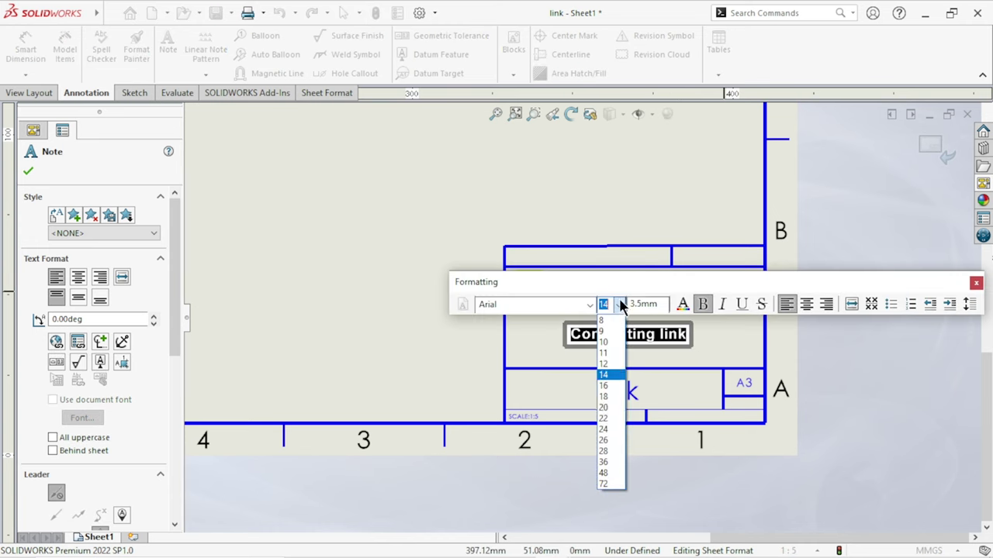
pyautogui.click(608, 408)
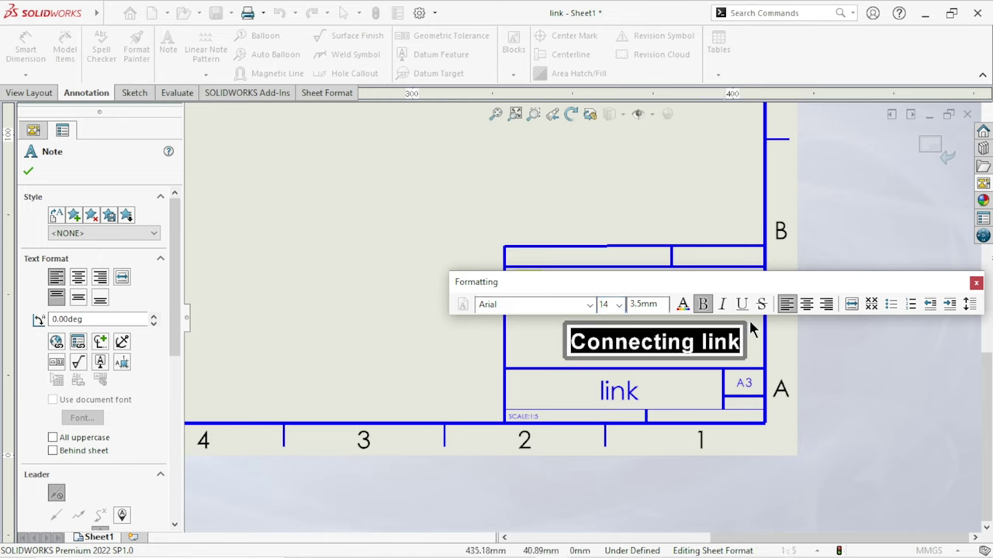
pyautogui.click(683, 305)
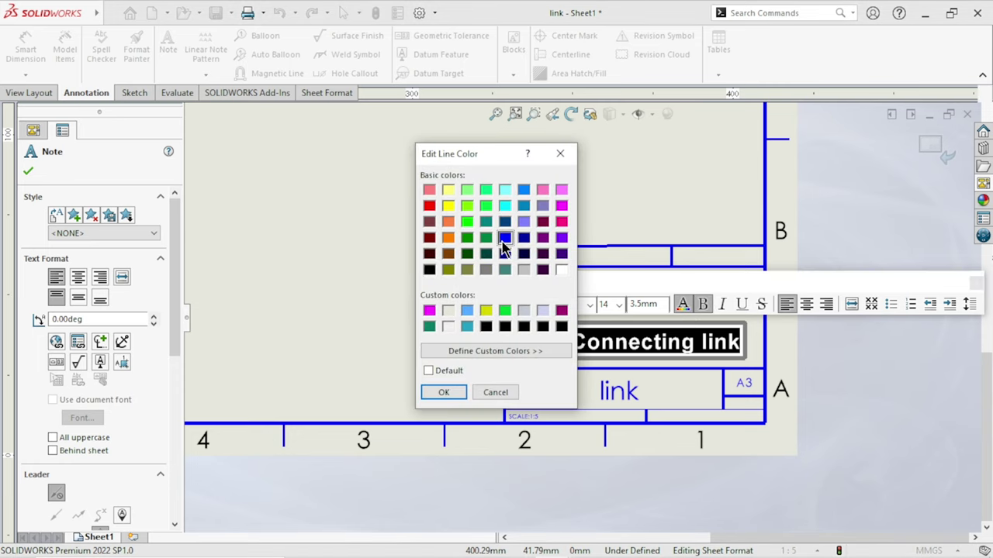
pyautogui.click(454, 390)
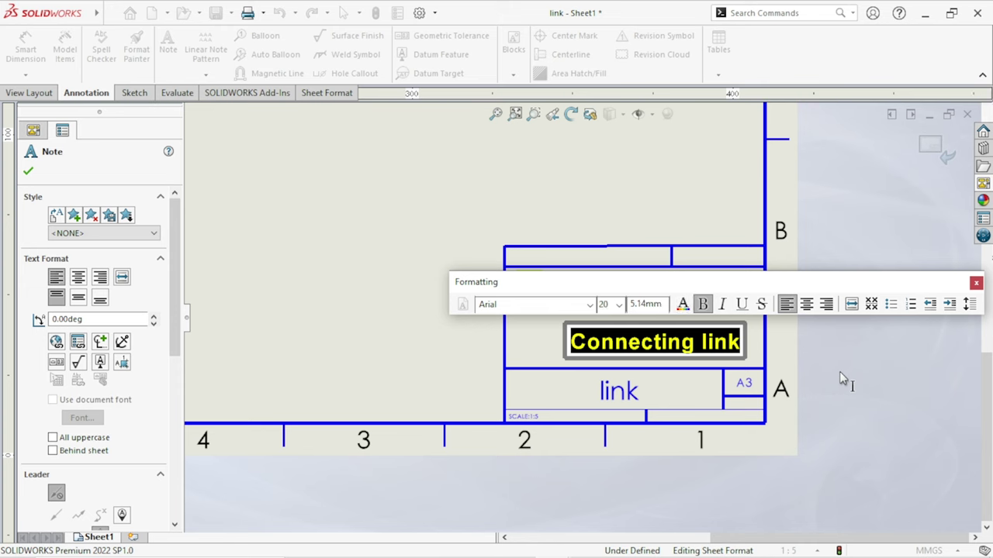
pyautogui.click(839, 372)
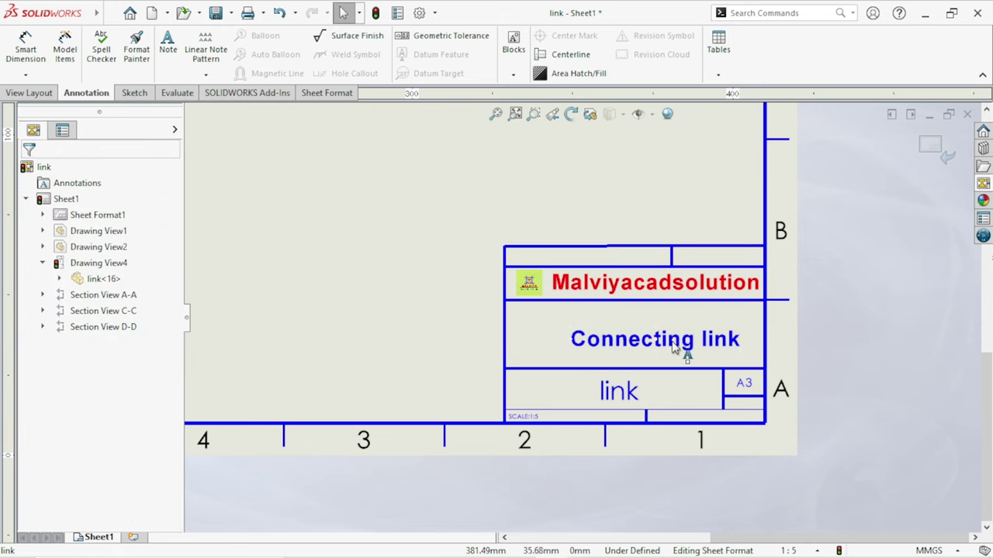
pyautogui.moveTo(656, 348); pyautogui.dragTo(666, 342)
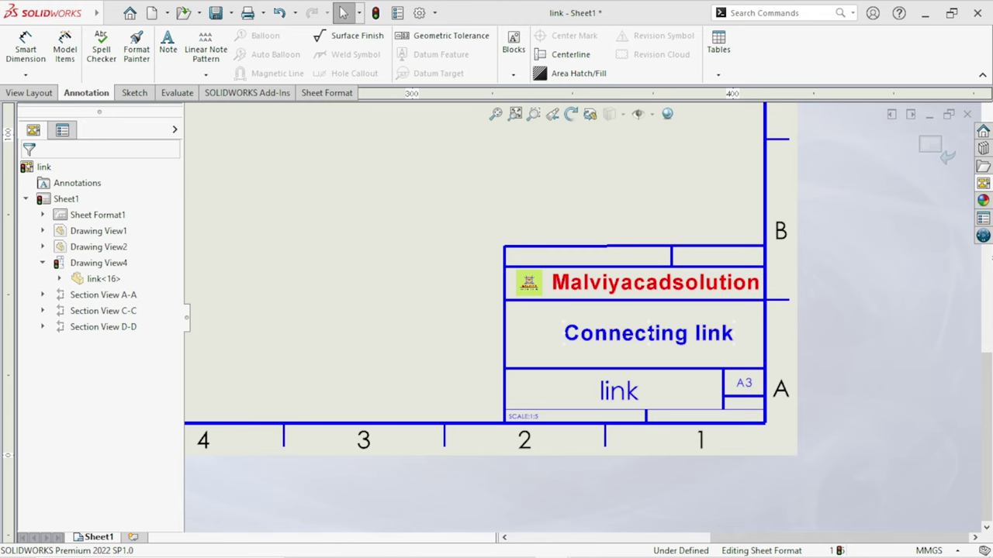
# Delete the old 'link' title note from the bottom title-block cell
pyautogui.click(168, 43)
pyautogui.scroll(3, 580, 318)
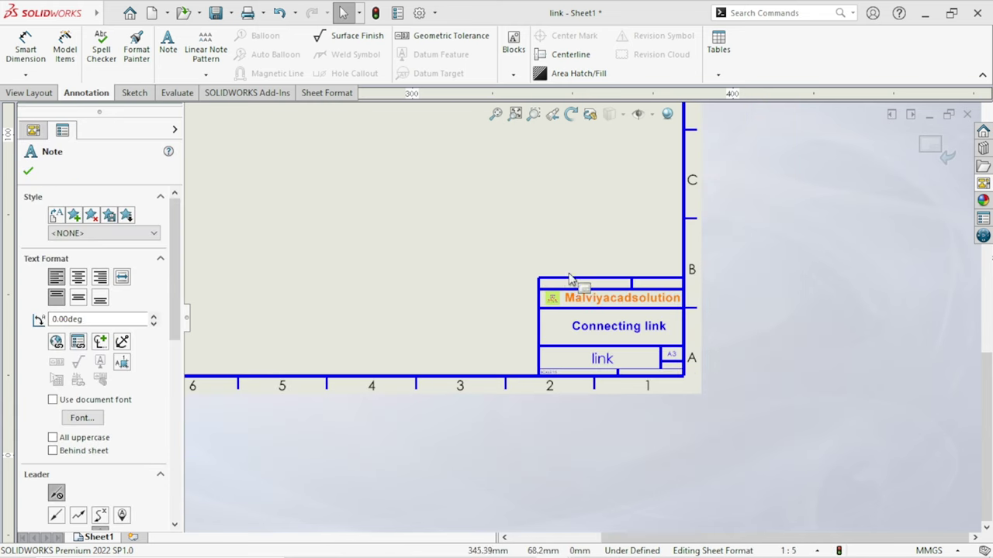
pyautogui.click(603, 358)
pyautogui.press('Delete')
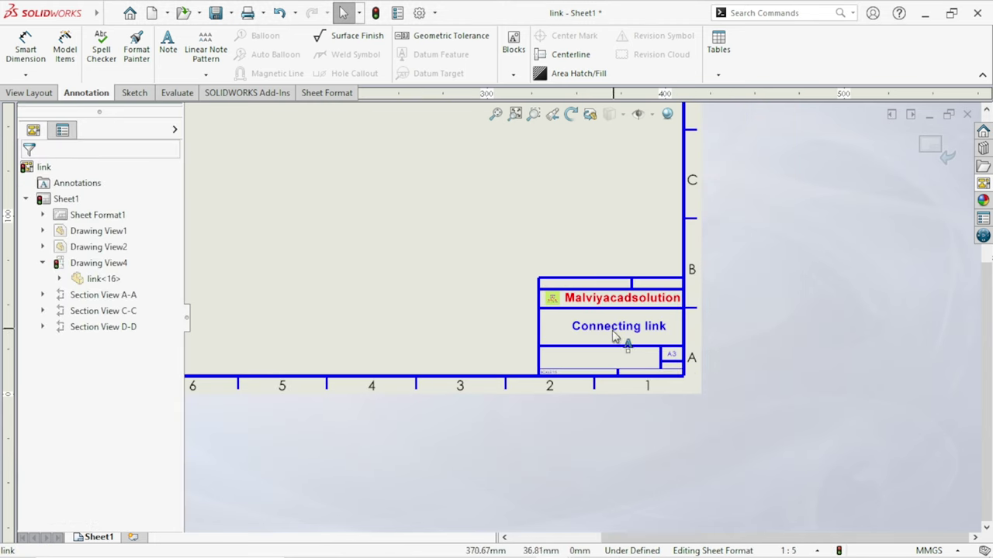
pyautogui.scroll(-1, 616, 338)
pyautogui.scroll(-1, 587, 359)
pyautogui.scroll(-1, 610, 371)
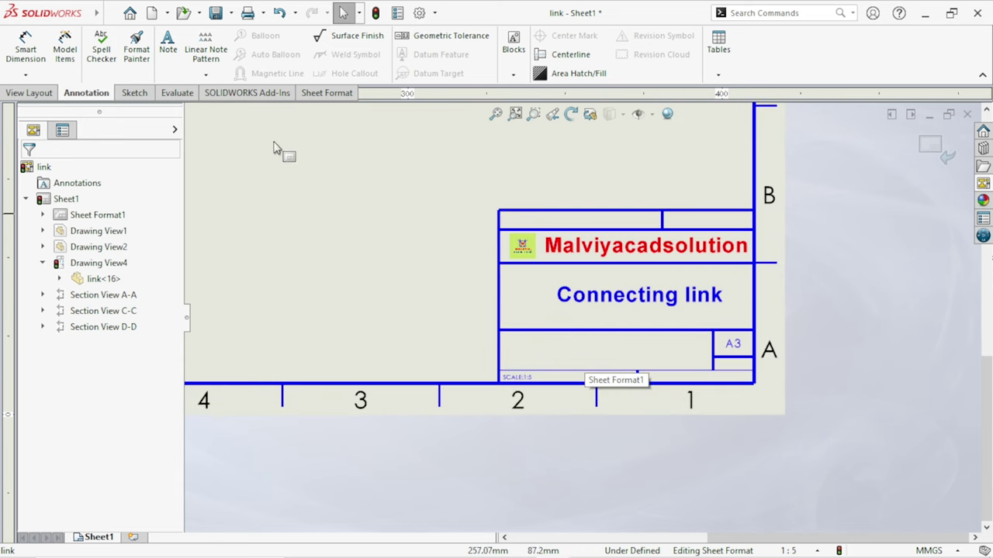
pyautogui.click(167, 42)
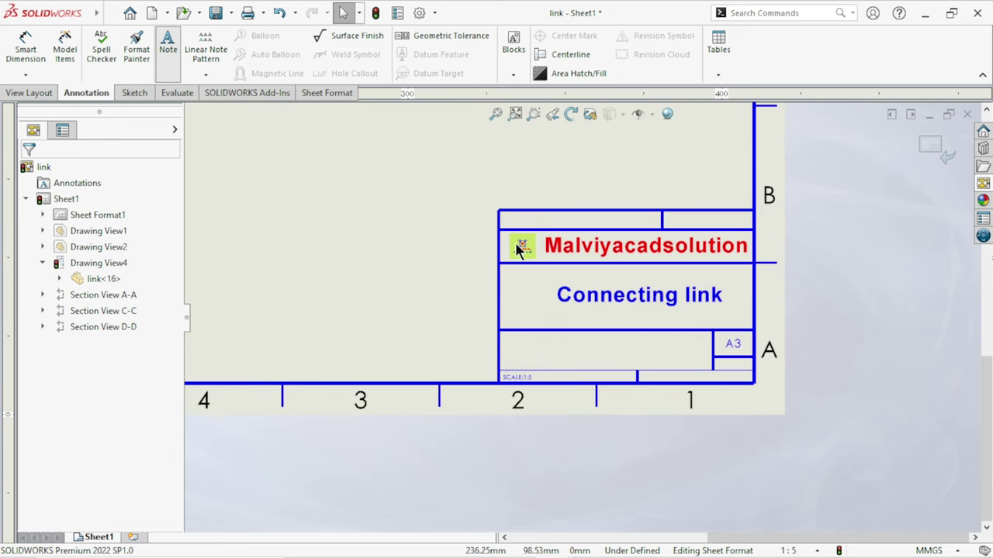
# Add a note with the designer's name in the bottom cell, set to Arial size 20
pyautogui.click(533, 351)
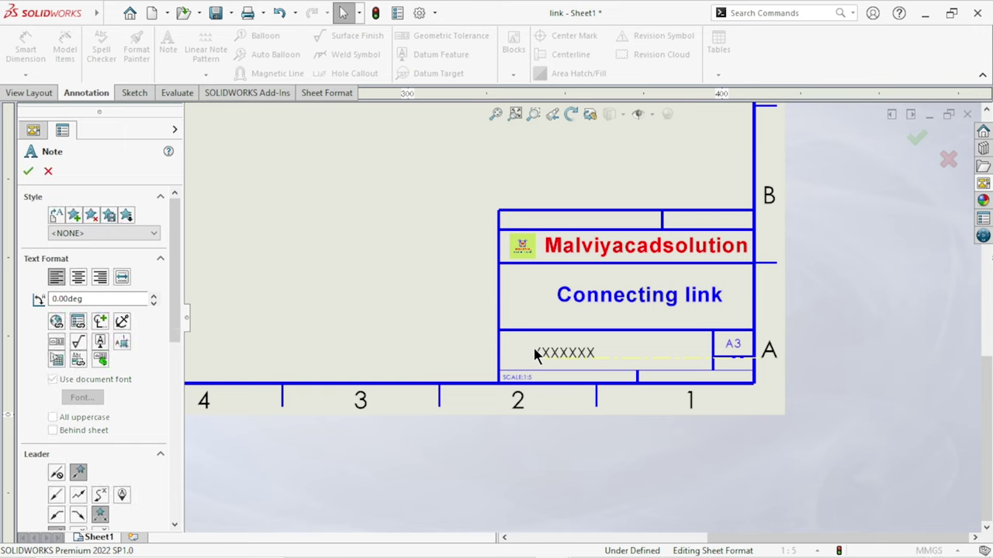
pyautogui.click(533, 351)
pyautogui.write('Hitesh Malviya')
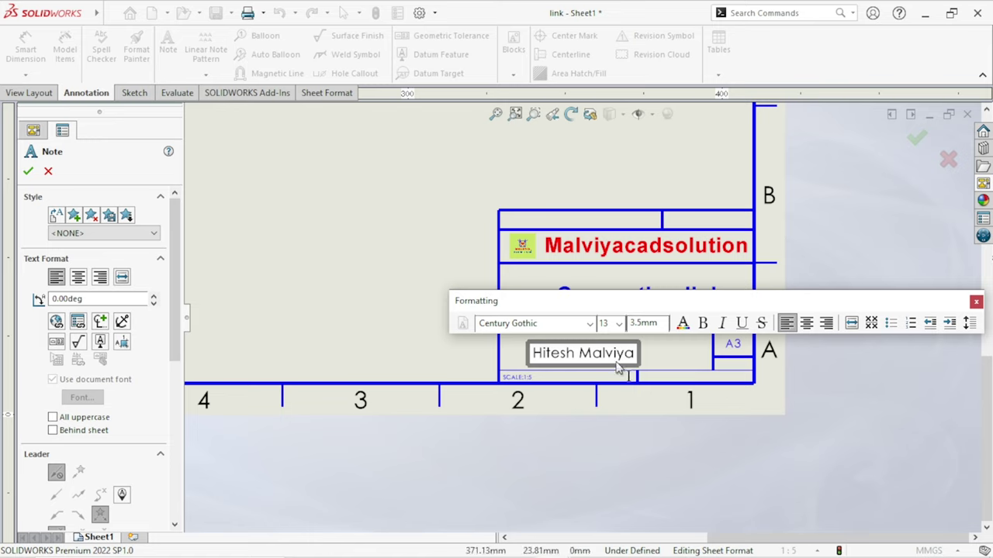
pyautogui.moveTo(637, 353)
pyautogui.mouseDown()
pyautogui.moveTo(681, 336)
pyautogui.moveTo(505, 374)
pyautogui.mouseUp()
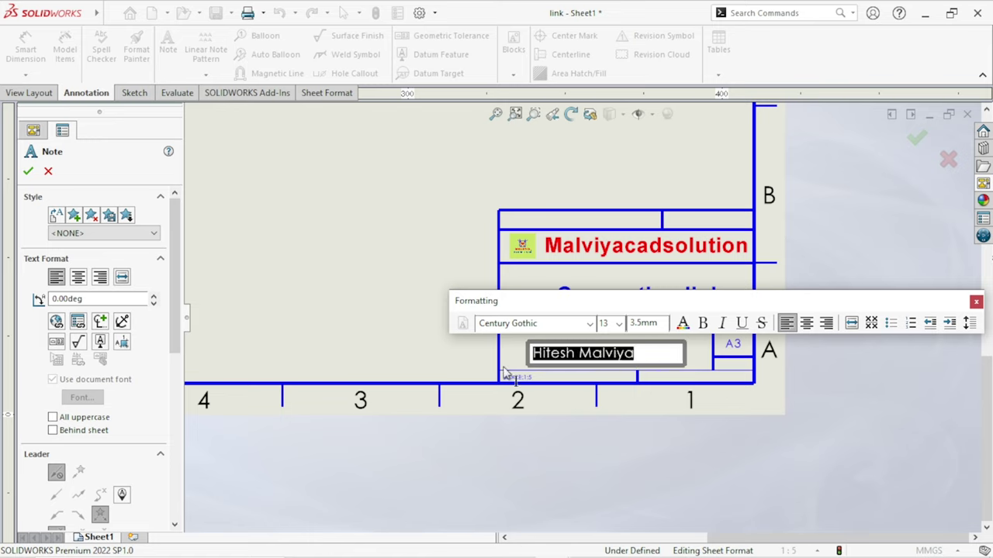
pyautogui.click(589, 324)
pyautogui.scroll(15, 535, 319)
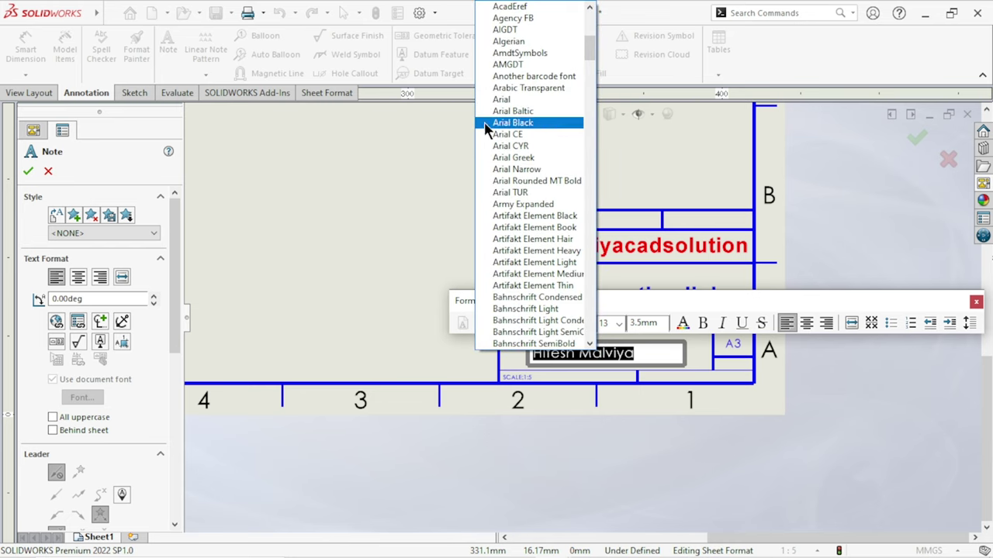
pyautogui.click(501, 99)
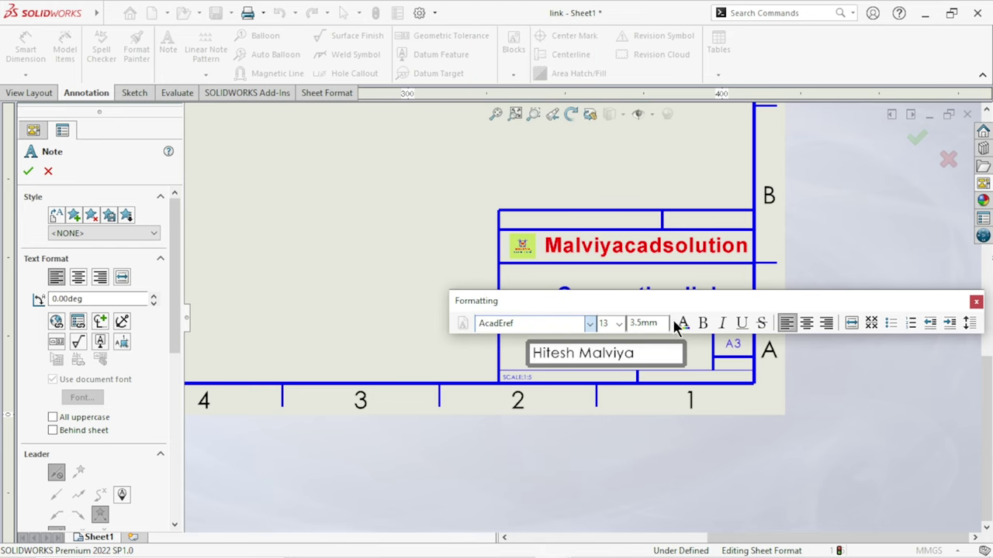
pyautogui.click(624, 330)
pyautogui.click(618, 428)
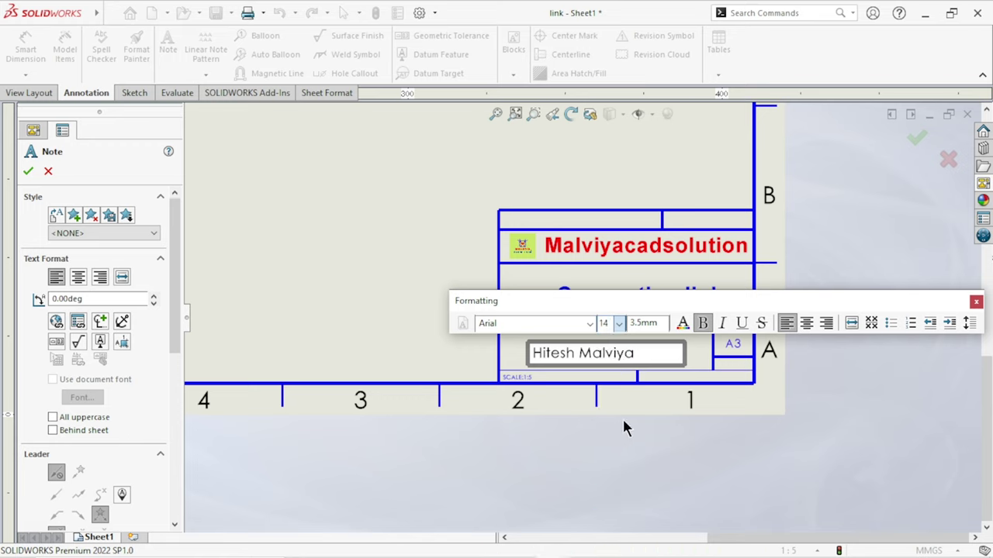
# Make the name bold 24-point on one line and position it within its cell
pyautogui.moveTo(644, 359); pyautogui.dragTo(521, 365)
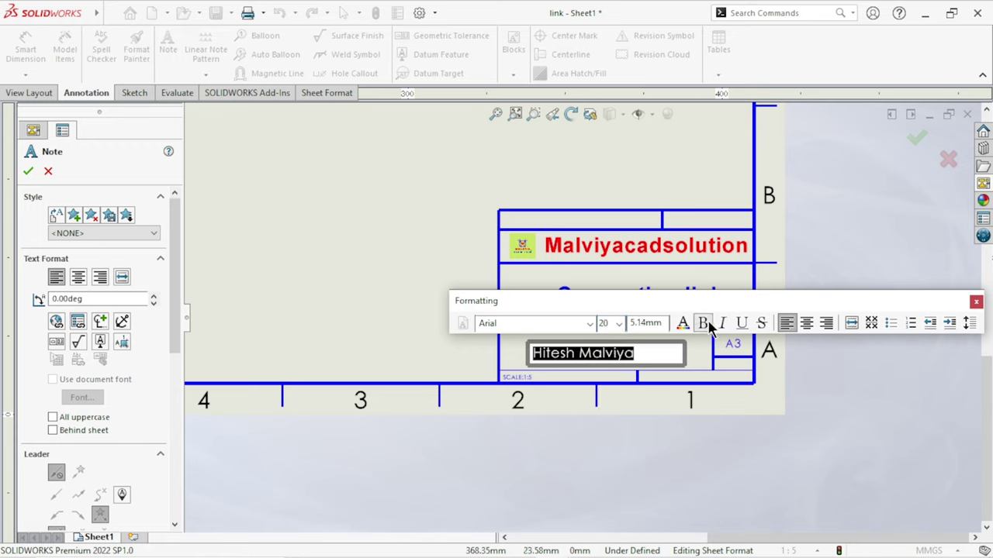
pyautogui.click(703, 323)
pyautogui.click(619, 325)
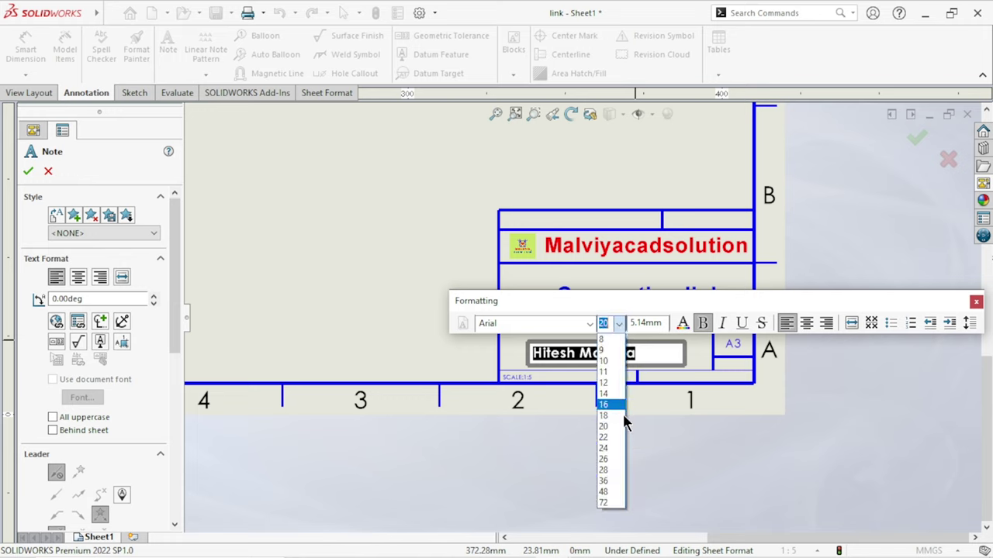
pyautogui.click(609, 448)
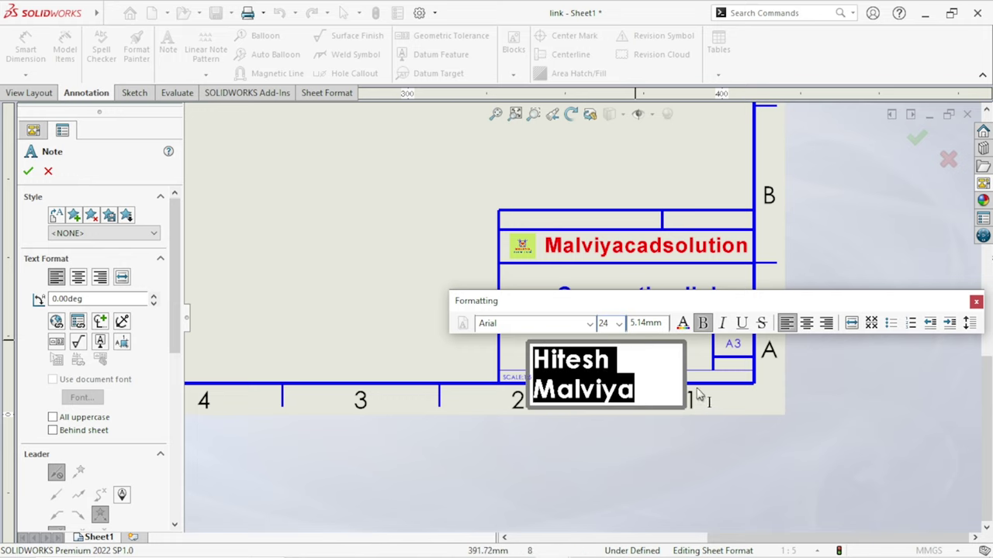
pyautogui.moveTo(679, 371); pyautogui.dragTo(758, 372)
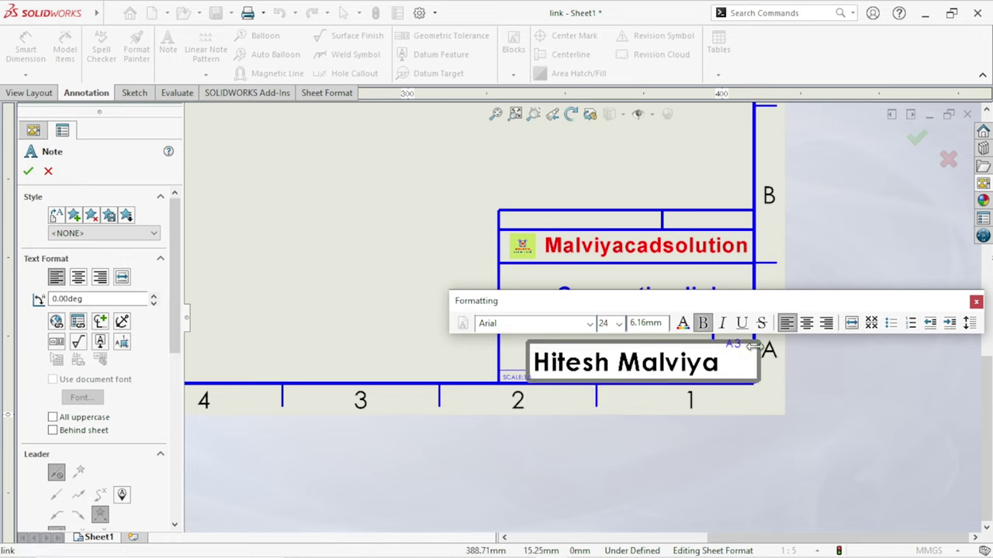
pyautogui.click(699, 450)
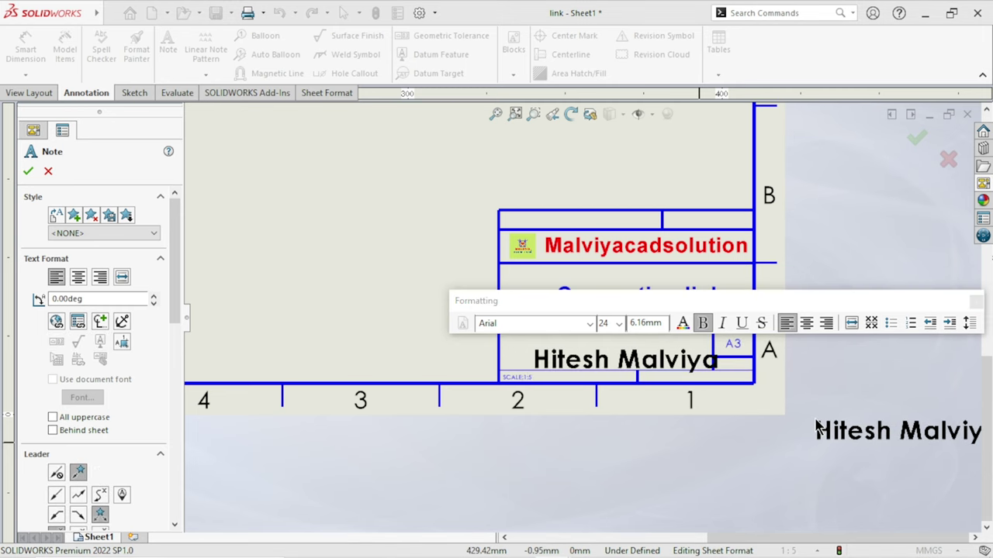
pyautogui.press('Escape')
pyautogui.moveTo(638, 373); pyautogui.dragTo(608, 356)
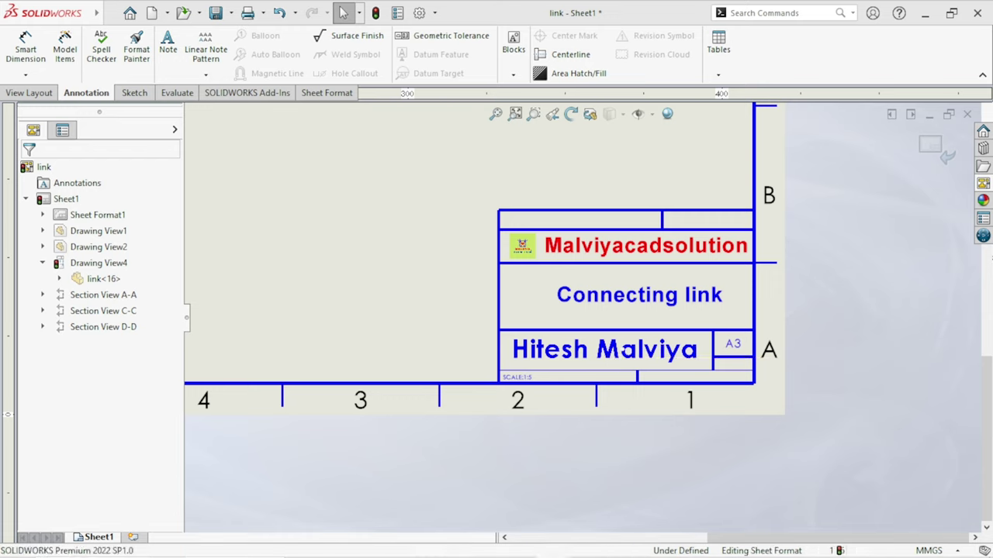
pyautogui.click(552, 439)
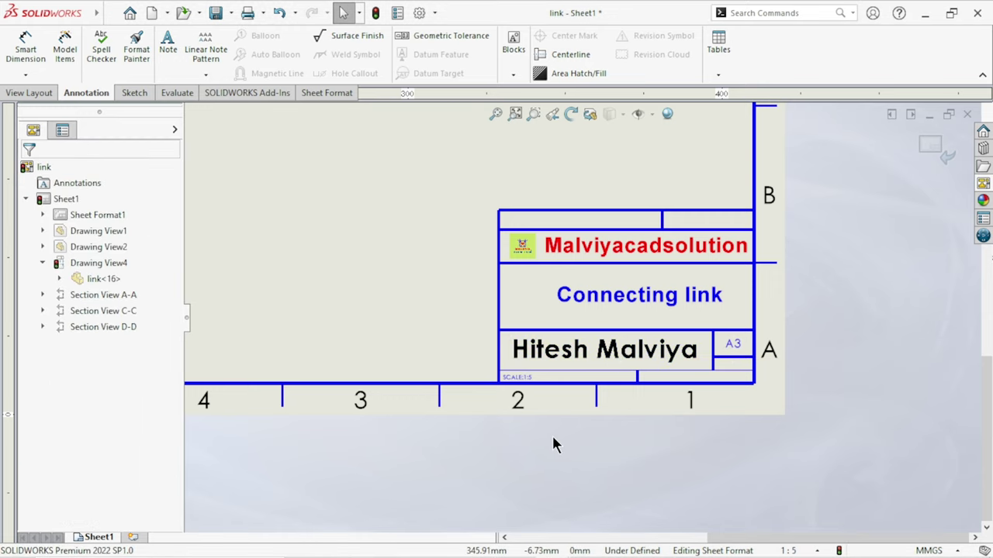
pyautogui.click(930, 144)
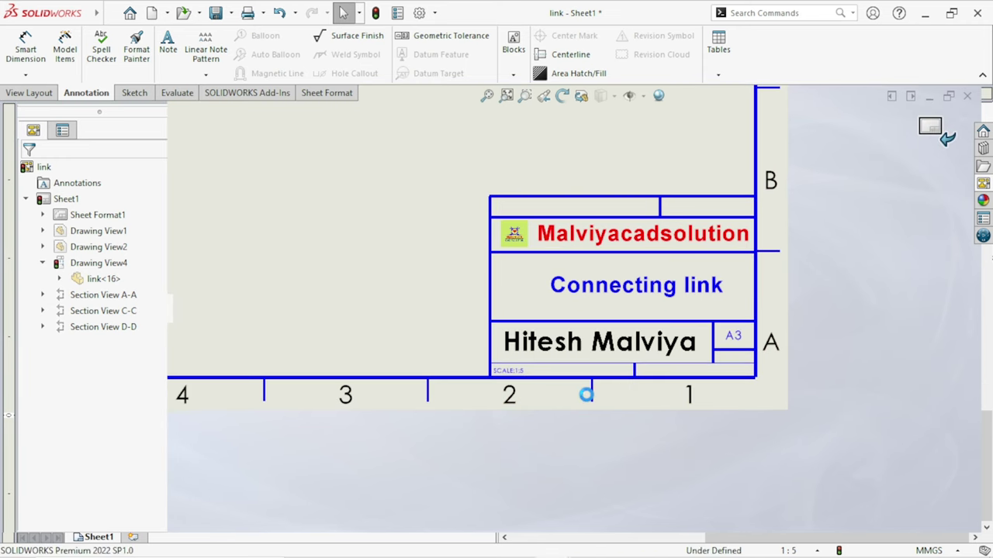
# Zoom out to the full sheet and select Section View D-D
pyautogui.scroll(2, 583, 392)
pyautogui.scroll(2, 550, 381)
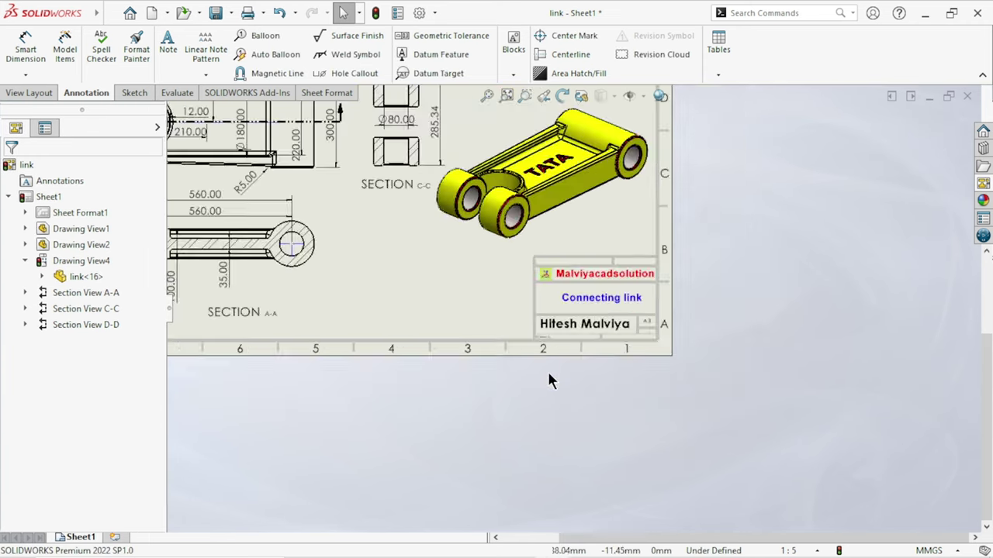
pyautogui.scroll(1, 513, 375)
pyautogui.scroll(1, 512, 376)
pyautogui.scroll(-1, 487, 238)
pyautogui.scroll(-1, 512, 268)
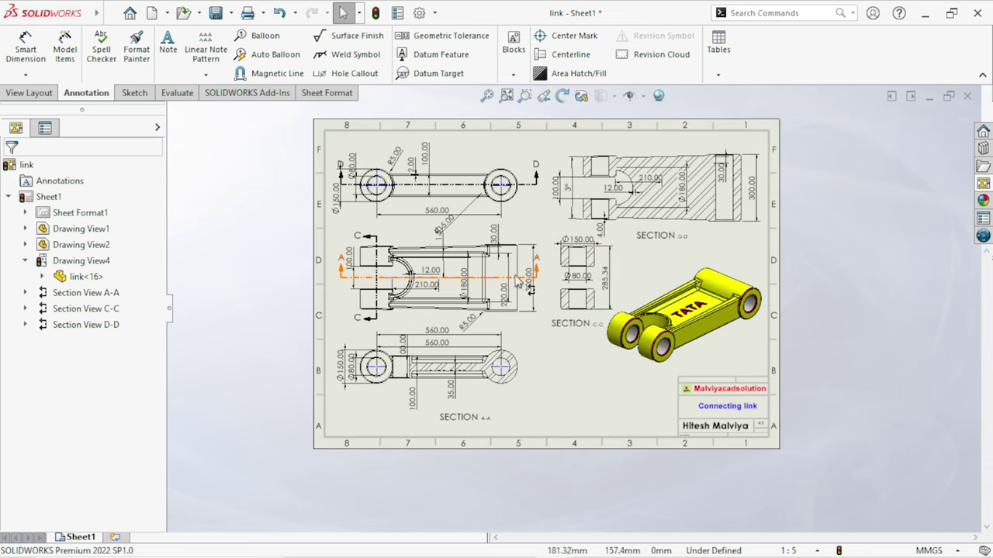
pyautogui.scroll(-1, 494, 264)
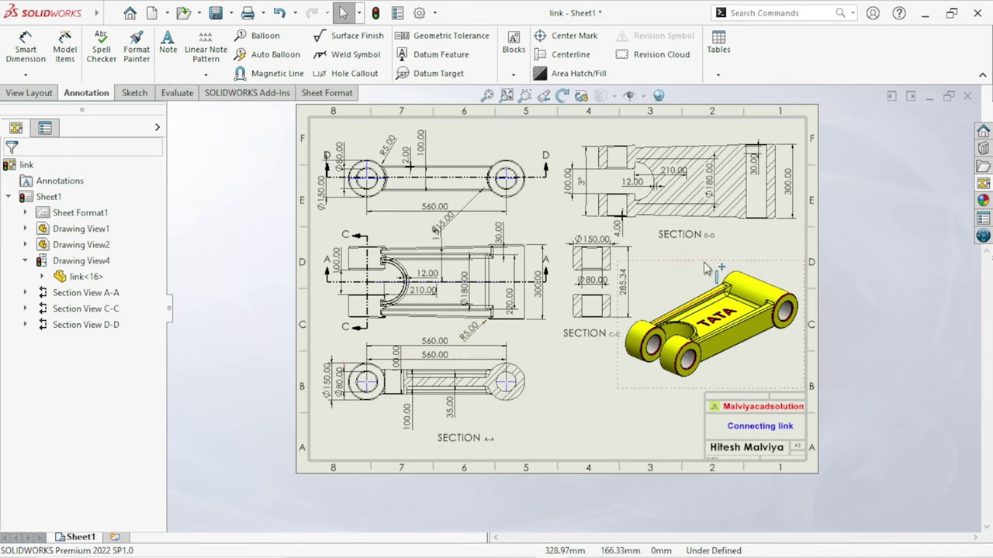
pyautogui.click(747, 229)
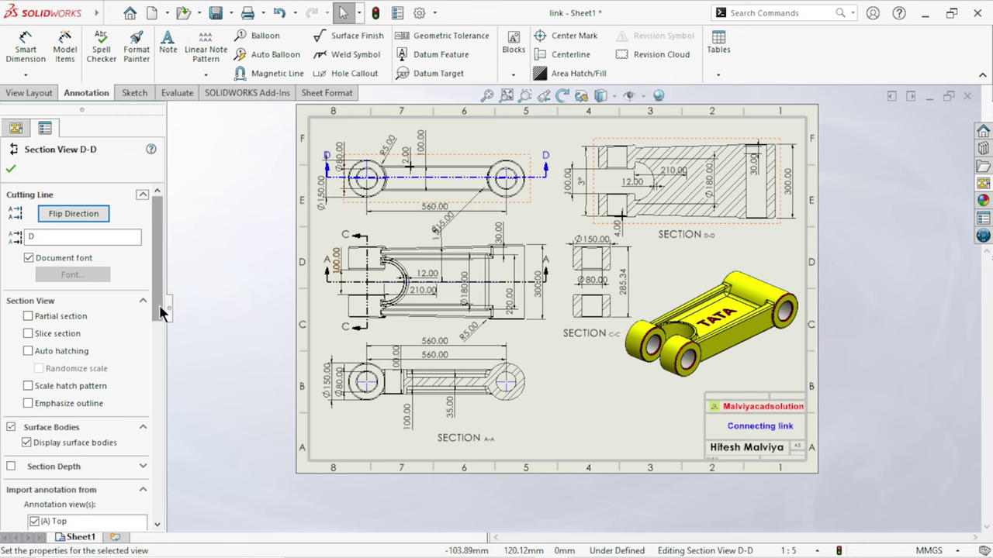
# Switch Section View D-D off its parent style to shaded display
pyautogui.moveTo(159, 305); pyautogui.dragTo(176, 401)
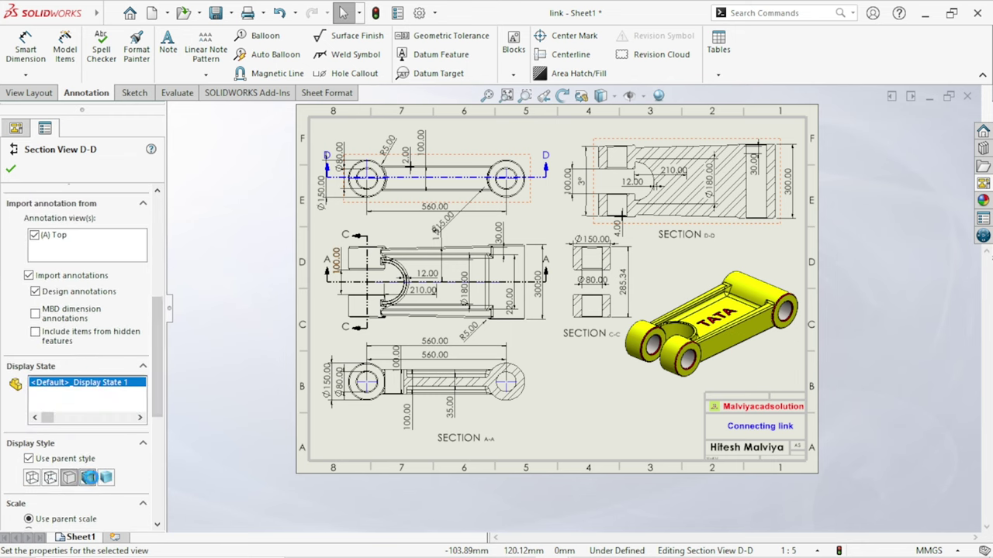
pyautogui.click(87, 478)
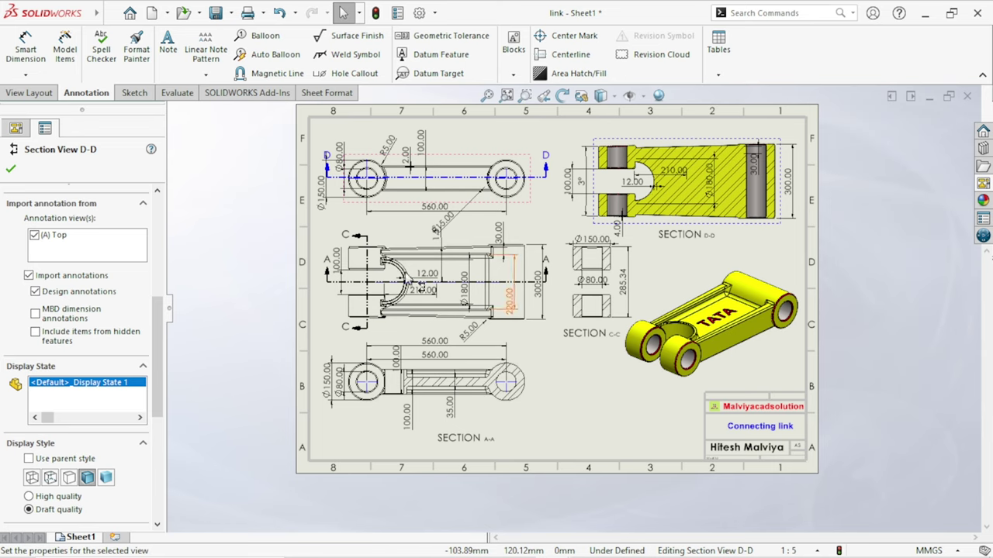
pyautogui.click(436, 417)
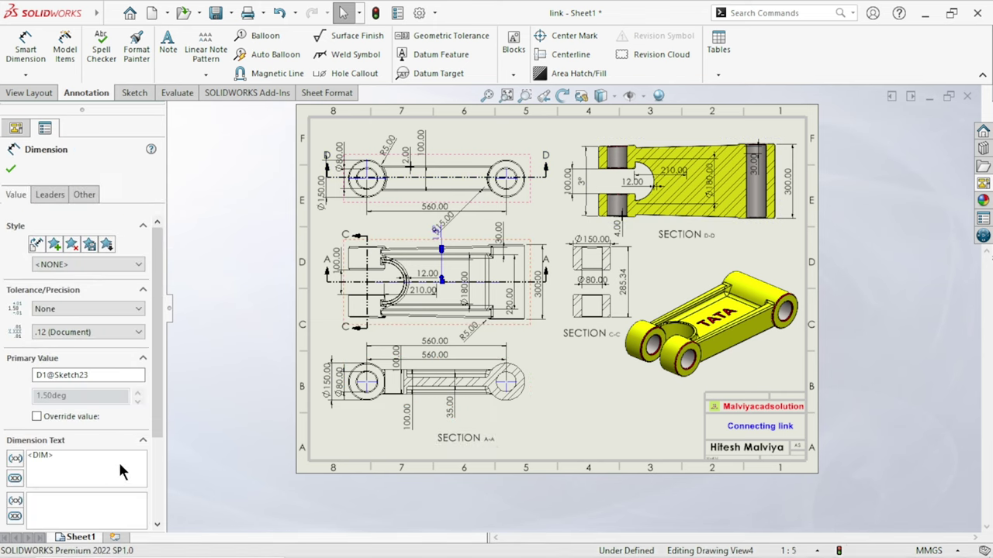
pyautogui.scroll(-2, 148, 402)
pyautogui.scroll(-2, 148, 402)
pyautogui.scroll(4, 148, 388)
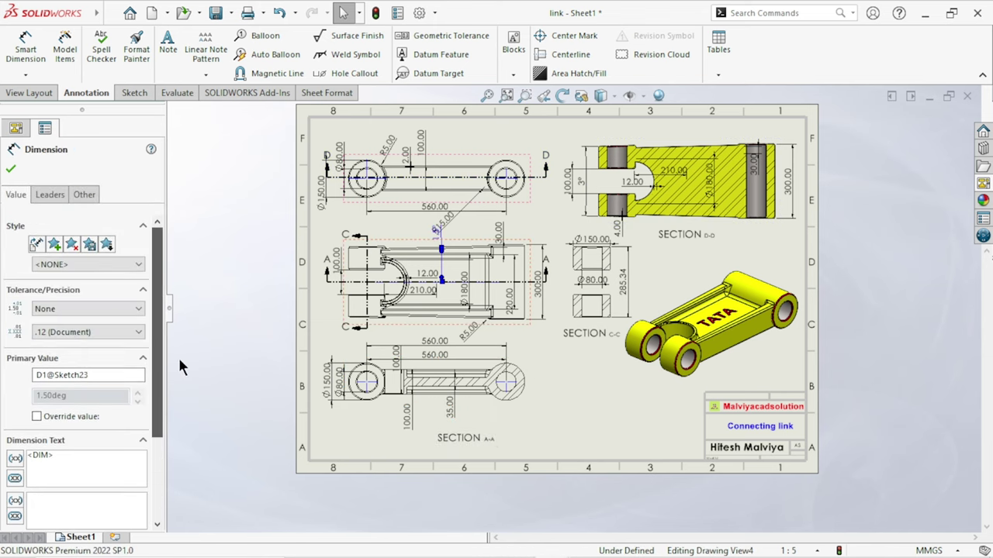
pyautogui.click(220, 369)
# Give Section View A-A the same shaded display and confirm it
pyautogui.click(529, 399)
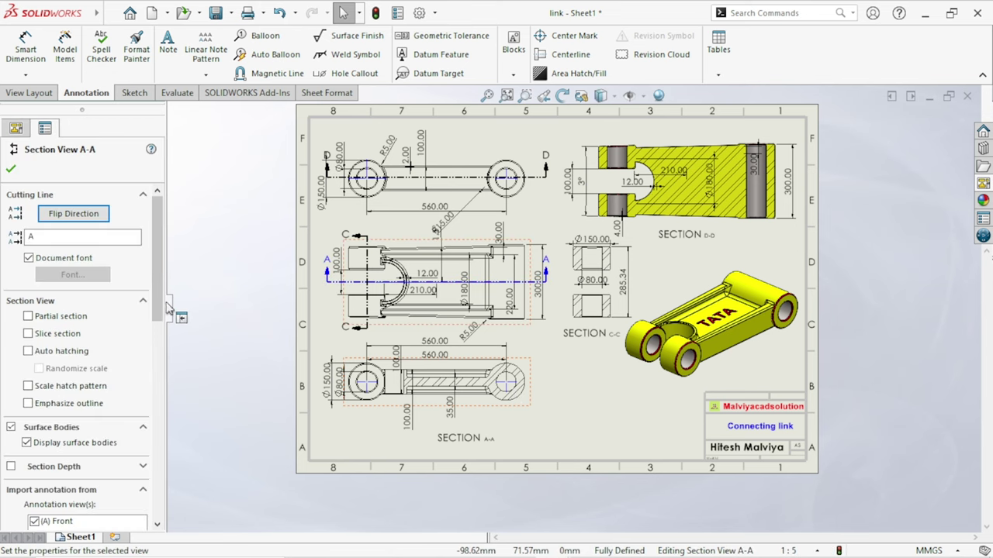
pyautogui.moveTo(151, 302); pyautogui.dragTo(163, 442)
pyautogui.click(92, 389)
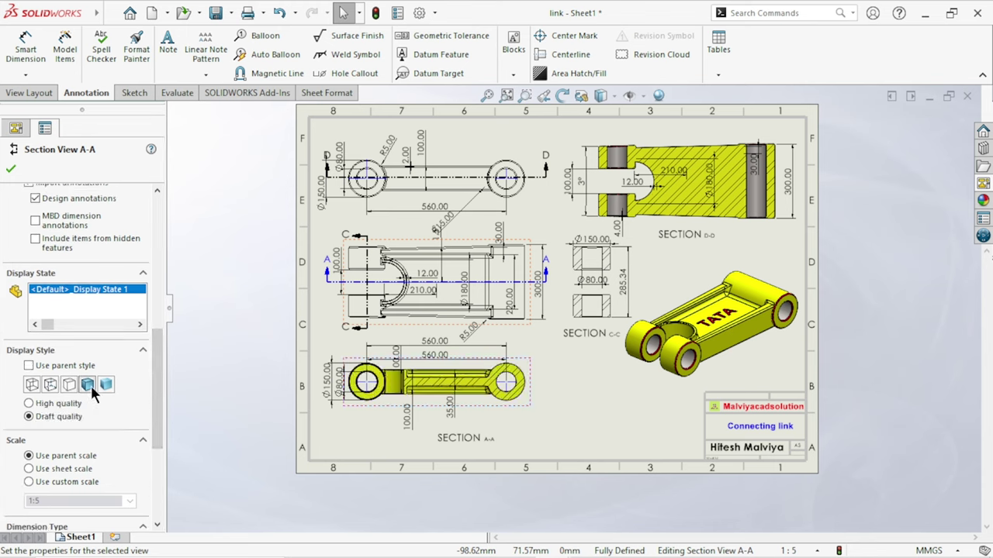
pyautogui.click(31, 199)
pyautogui.click(11, 168)
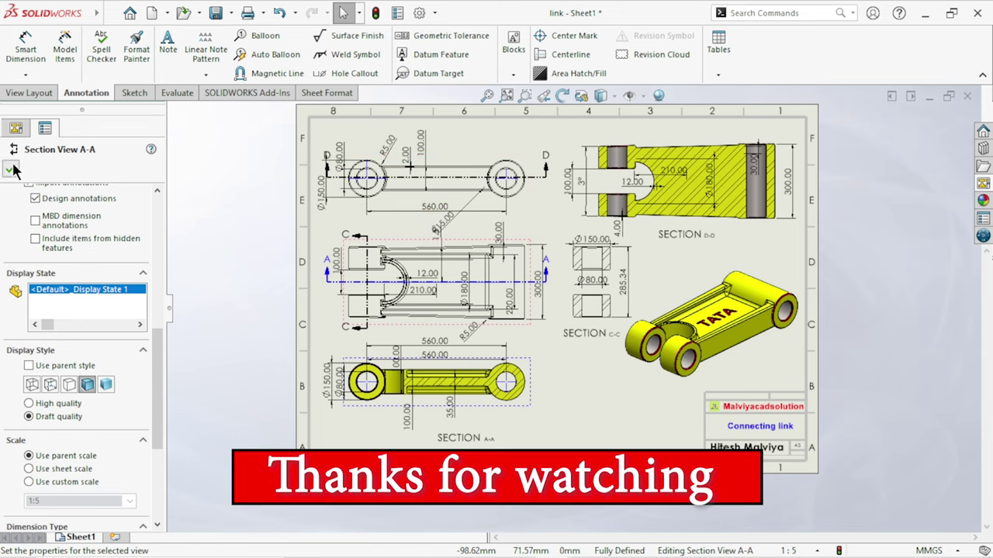
pyautogui.scroll(-2, 528, 346)
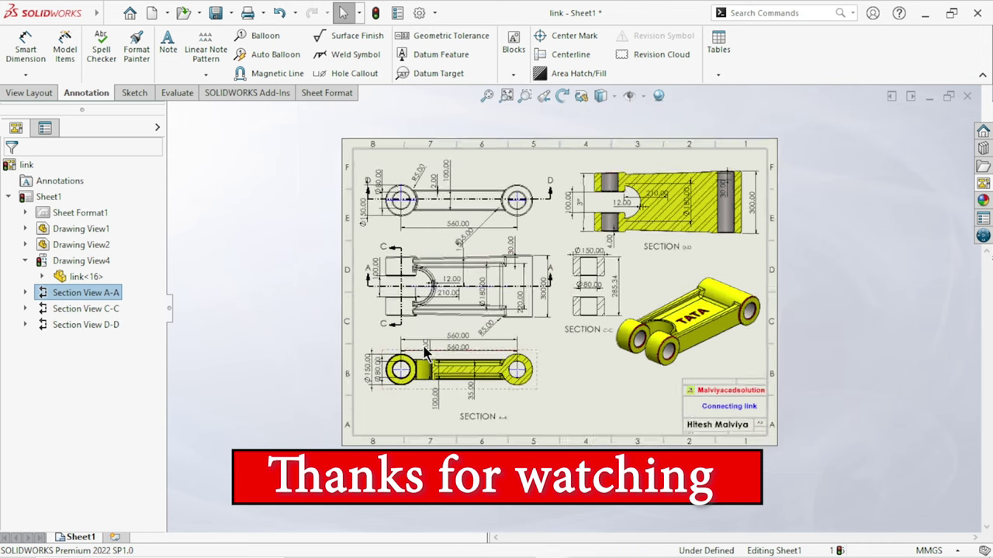
pyautogui.click(527, 346)
pyautogui.scroll(1, 528, 346)
pyautogui.scroll(1, 528, 347)
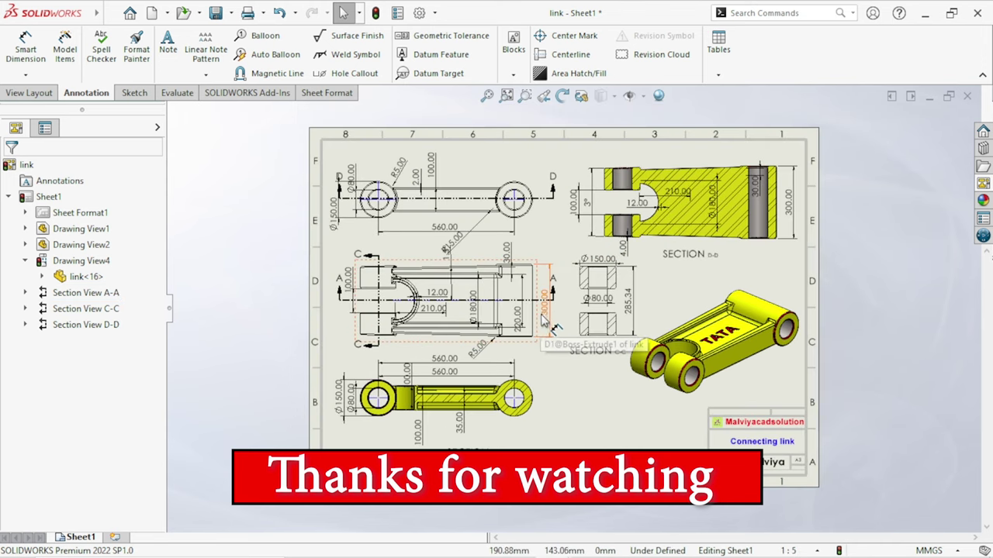